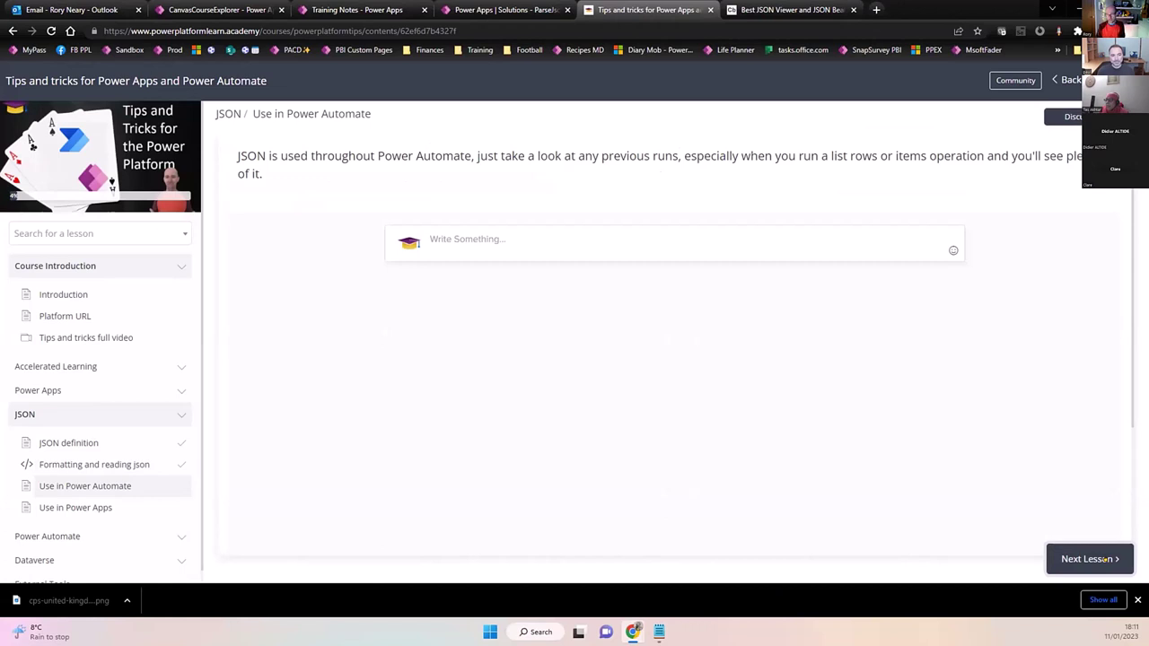
Go through the Use in Power Apps lesson, highlighting both JSON records, and finish the JSON module.
left_click(1104, 558)
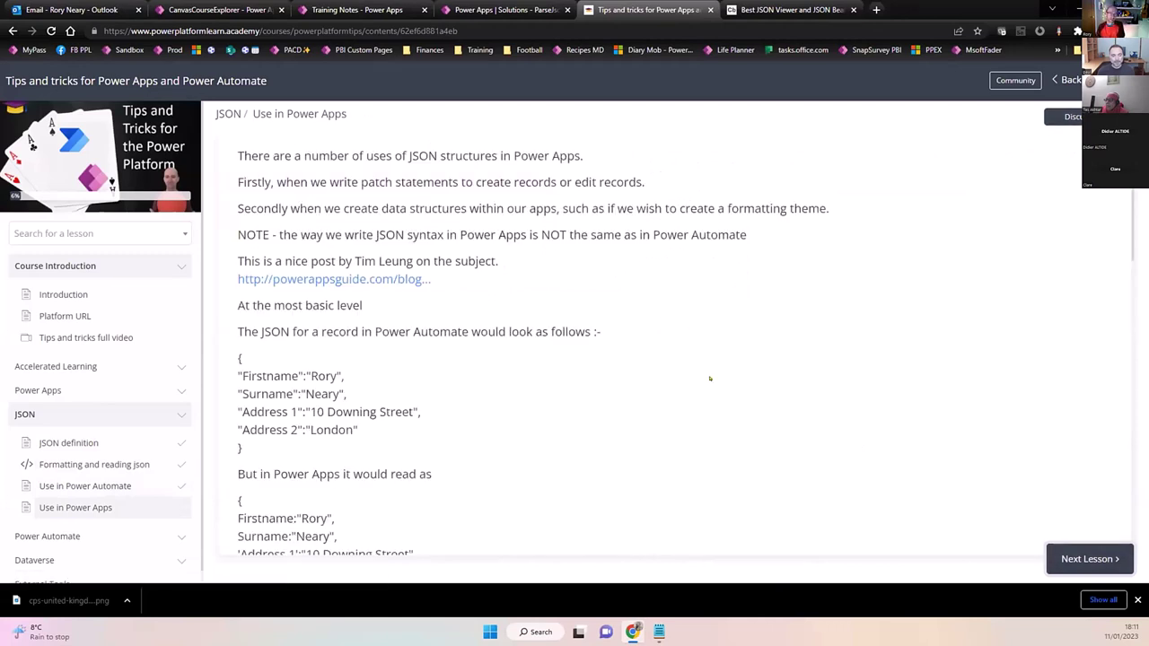
scroll(709, 378, "down", 2)
scroll(710, 380, "up", 1)
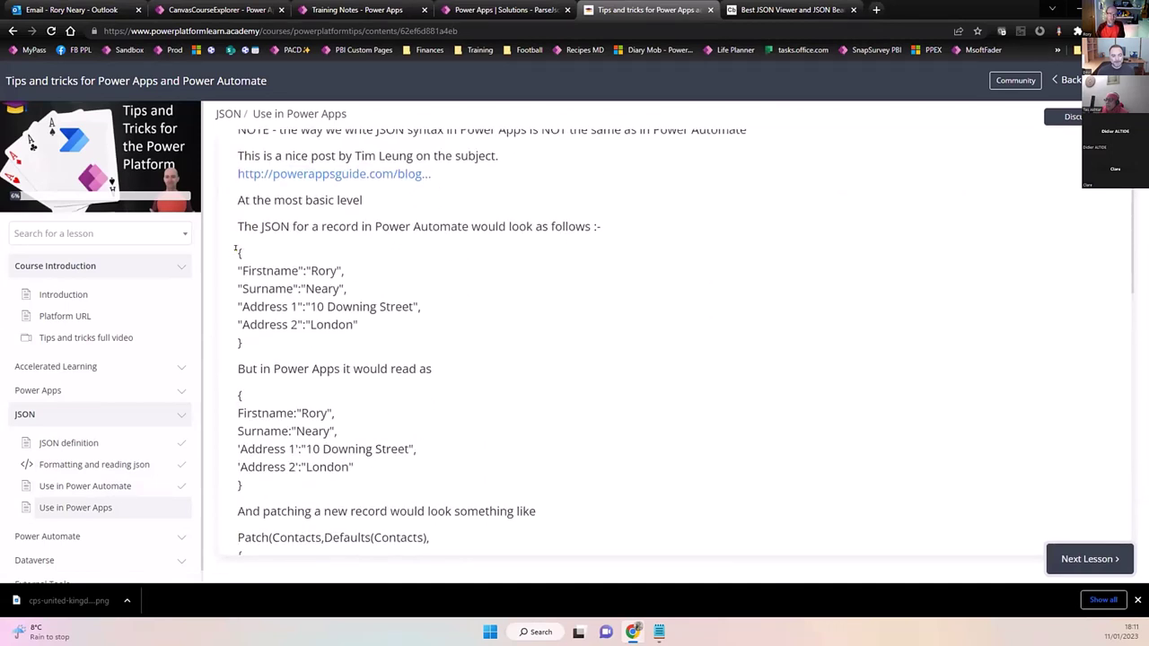
left_click_drag(236, 251, 263, 332)
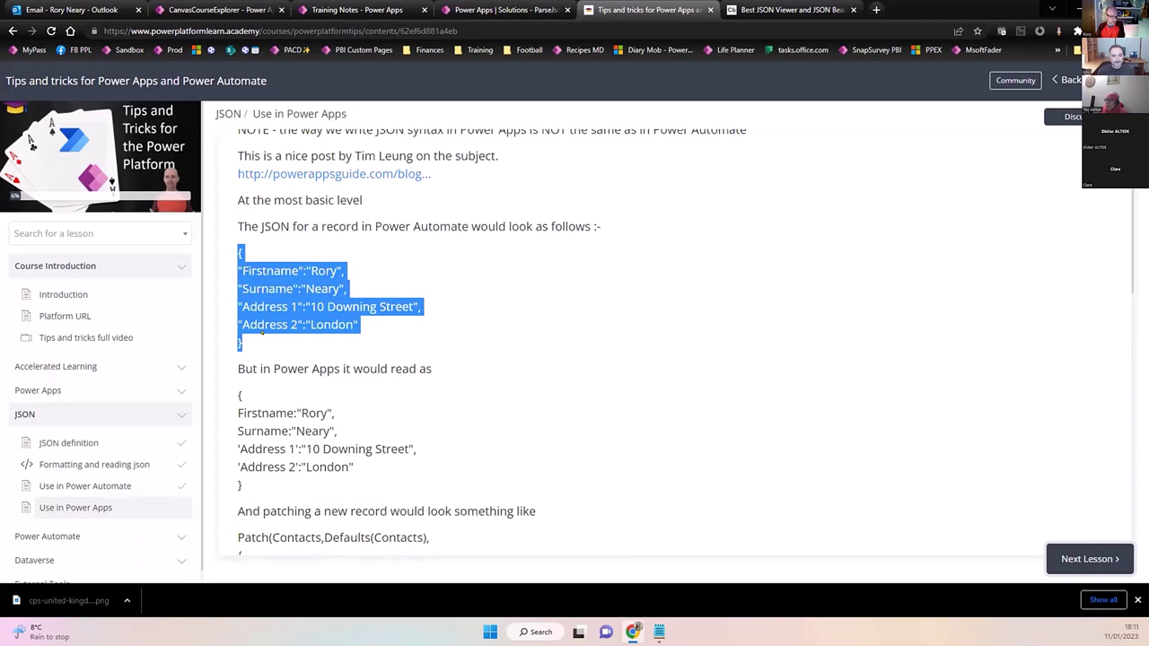
left_click_drag(236, 391, 271, 484)
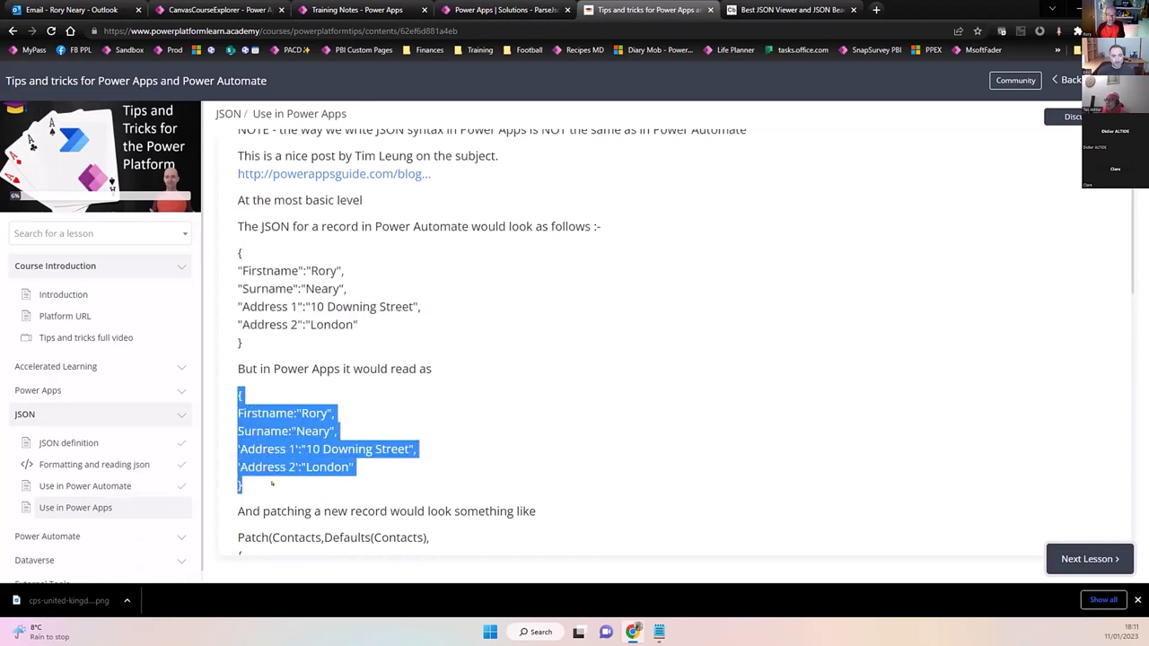
left_click(257, 409)
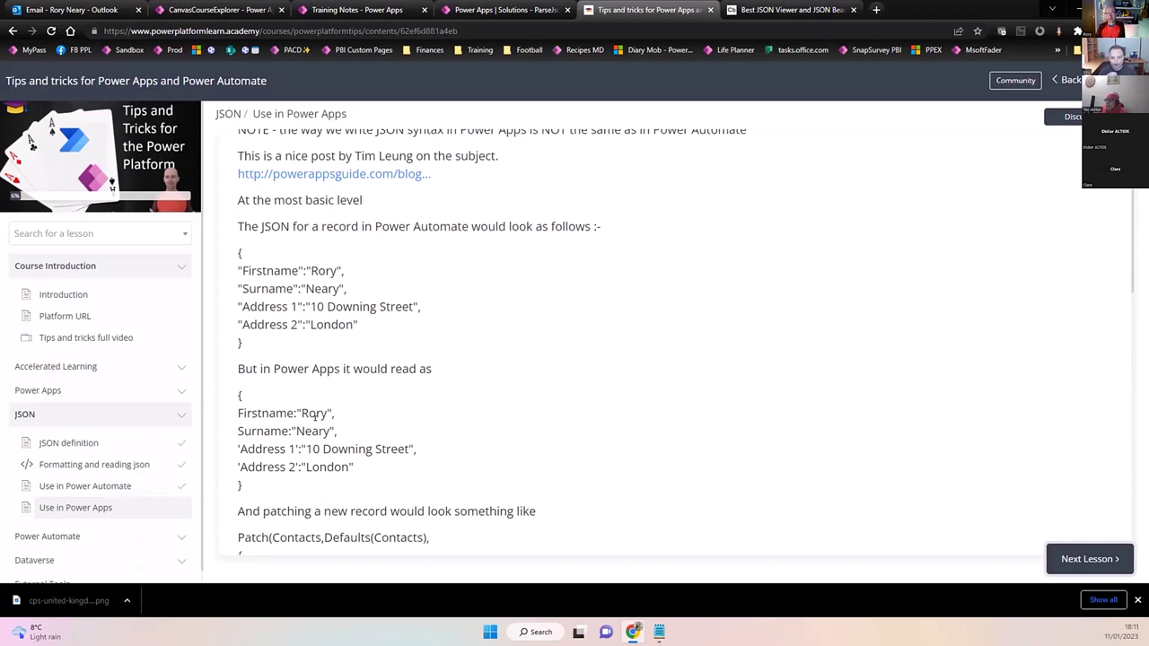
scroll(314, 414, "down", 3)
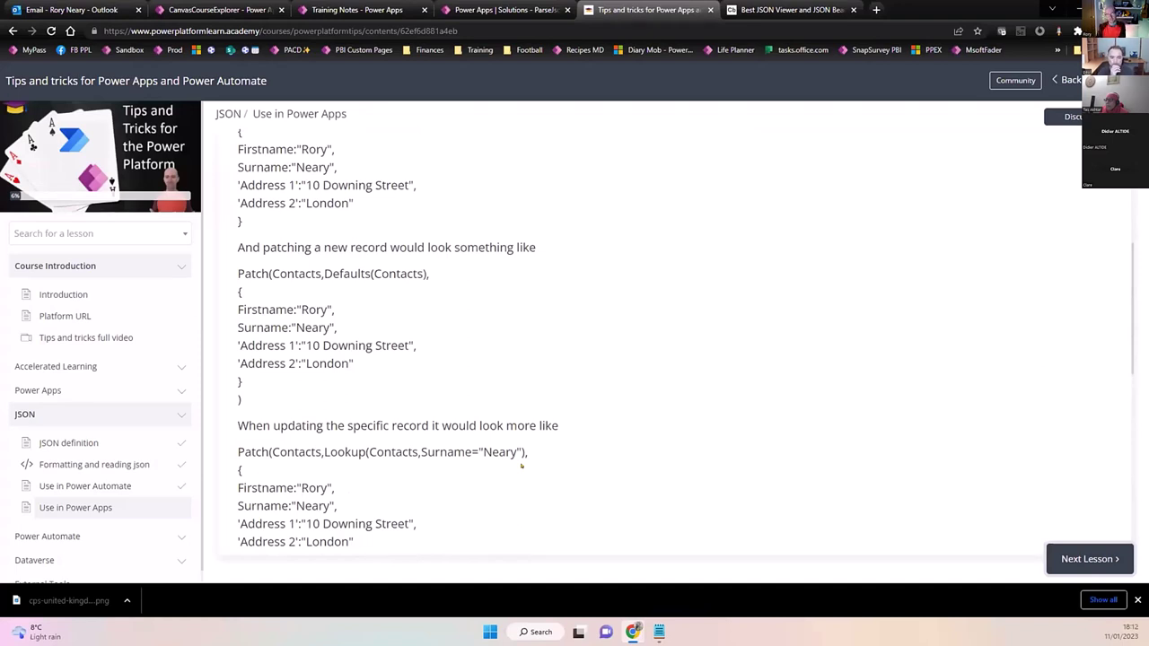
left_click(1088, 557)
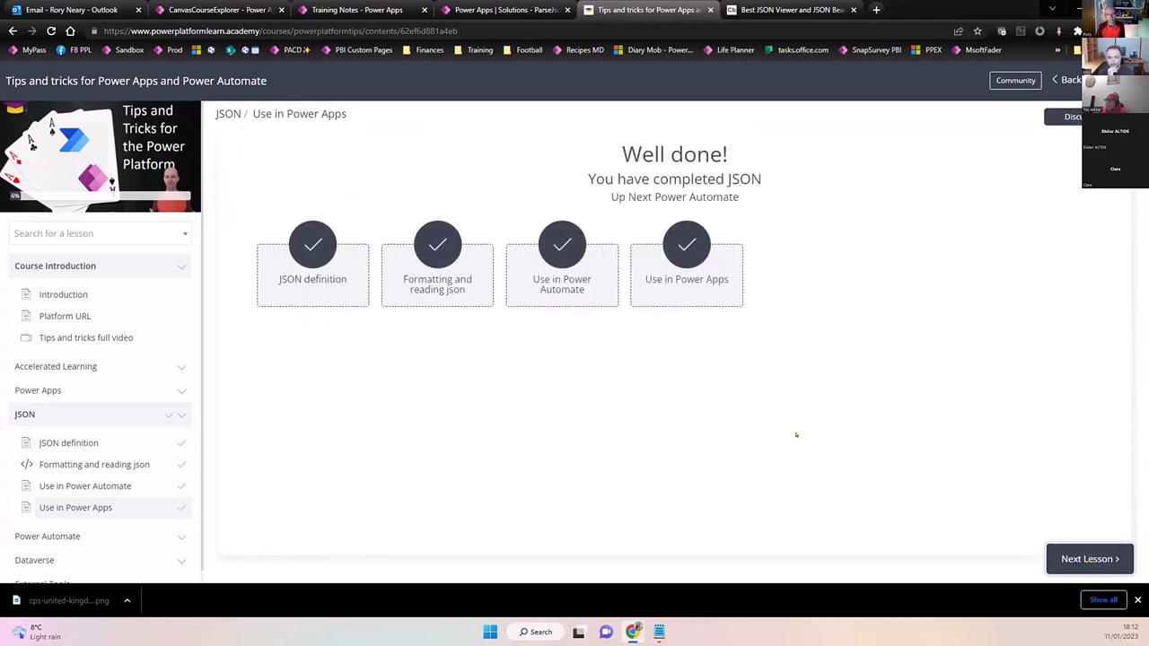
Move to the Practicing with SharePoint lesson and save the Marvel Characters workbook to Downloads.
left_click(1086, 558)
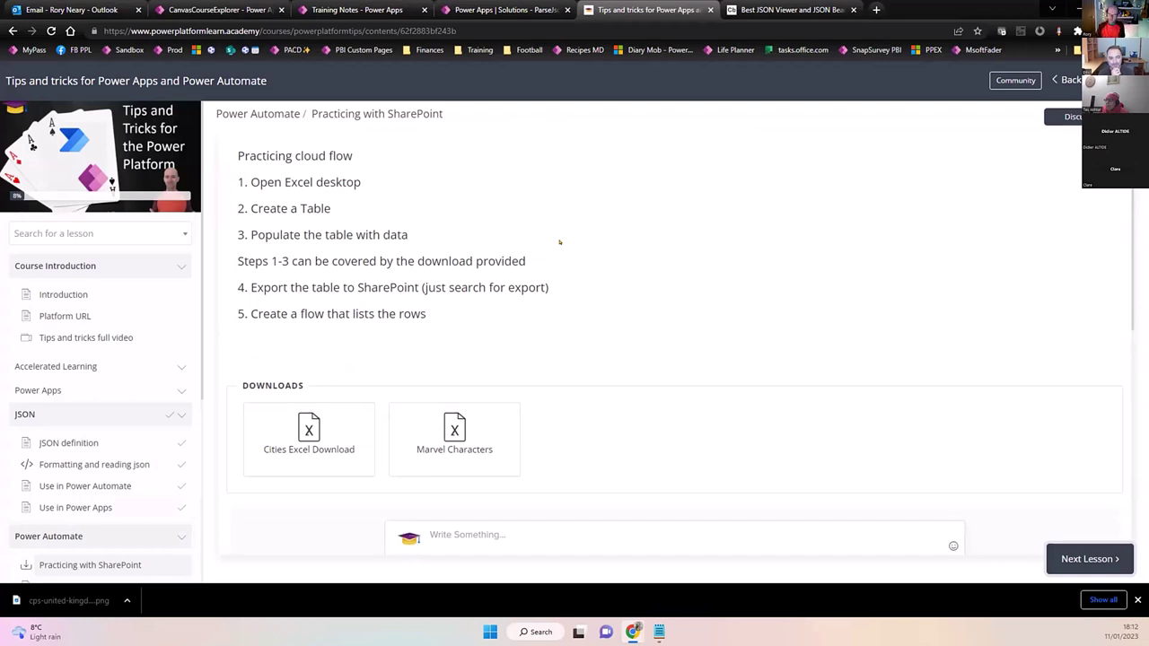
scroll(587, 428, "down", 2)
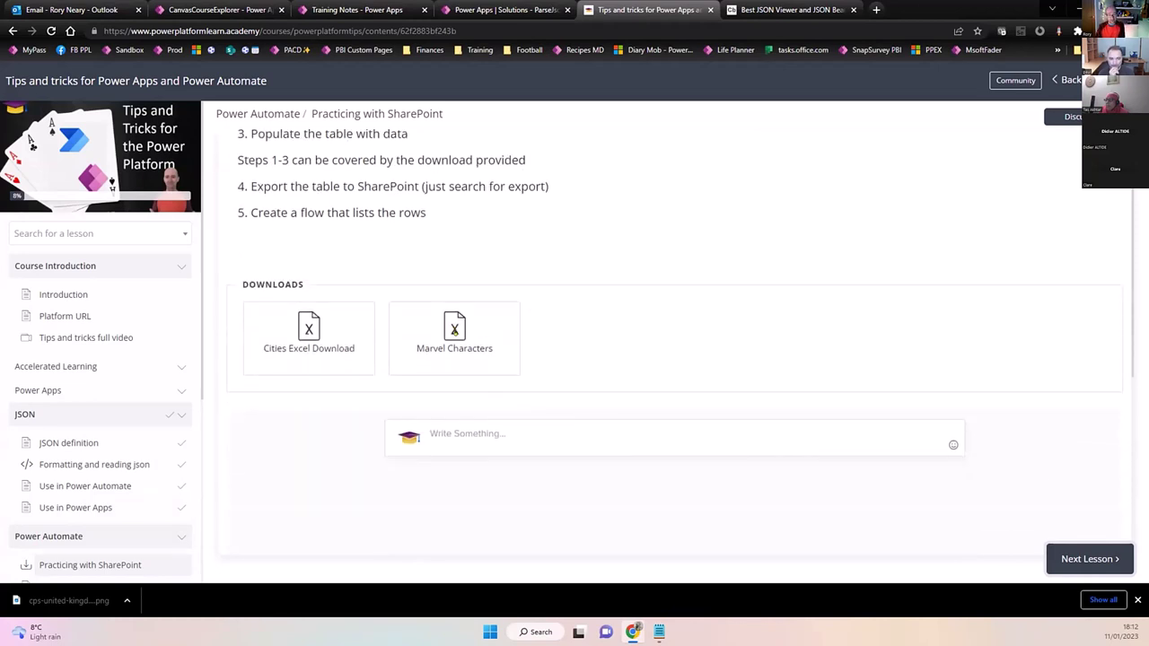
left_click(454, 330)
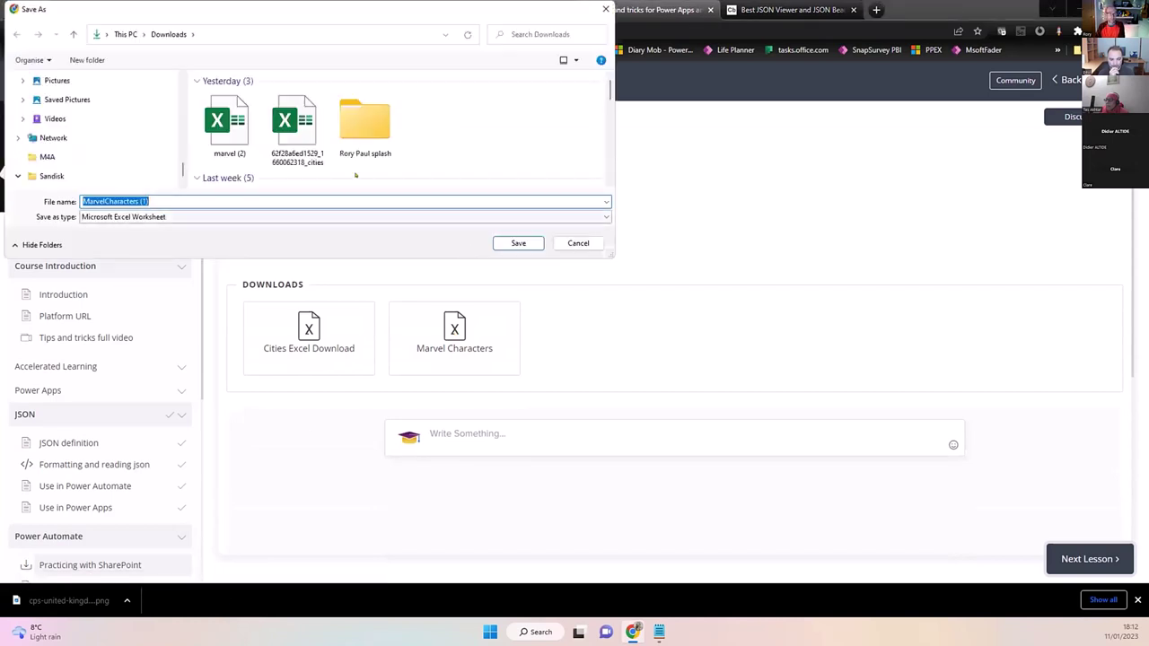
left_click(511, 242)
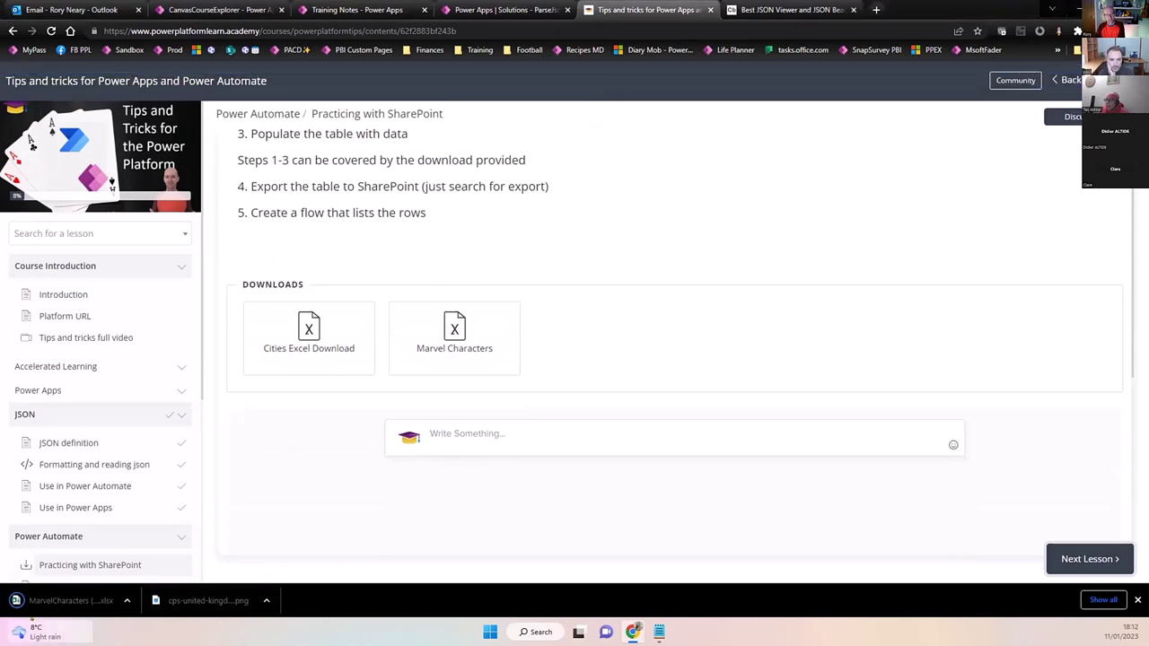
Open the downloaded MarvelCharacters workbook in Excel and maximize the window.
left_click(72, 600)
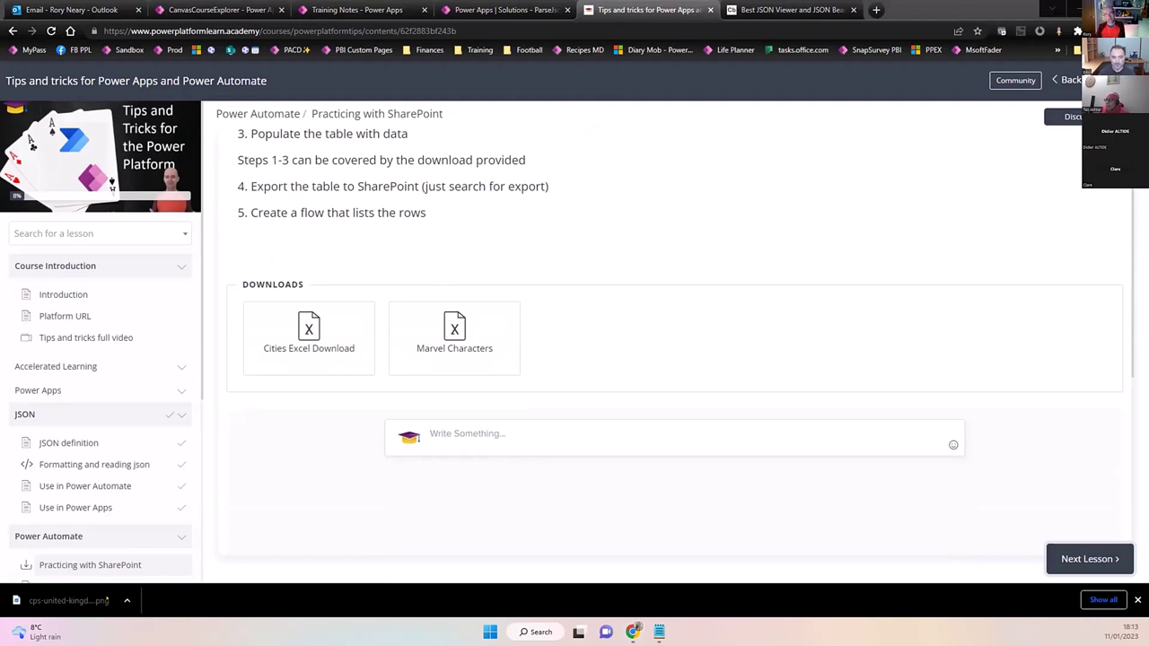
left_click(107, 601)
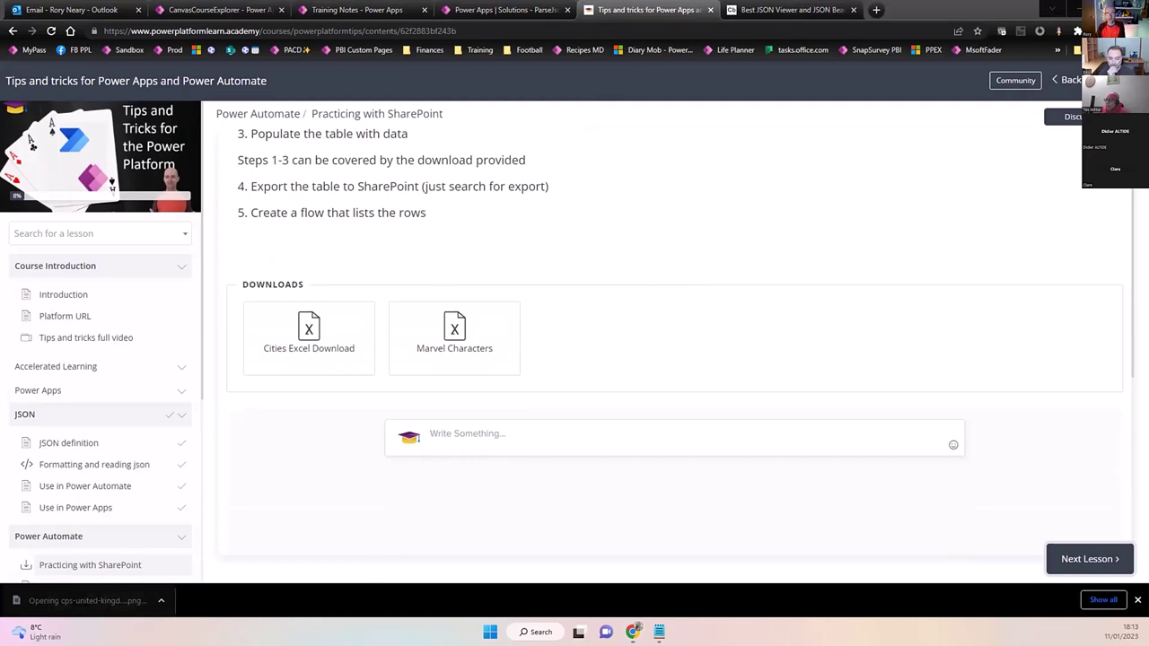
double_click(836, 106)
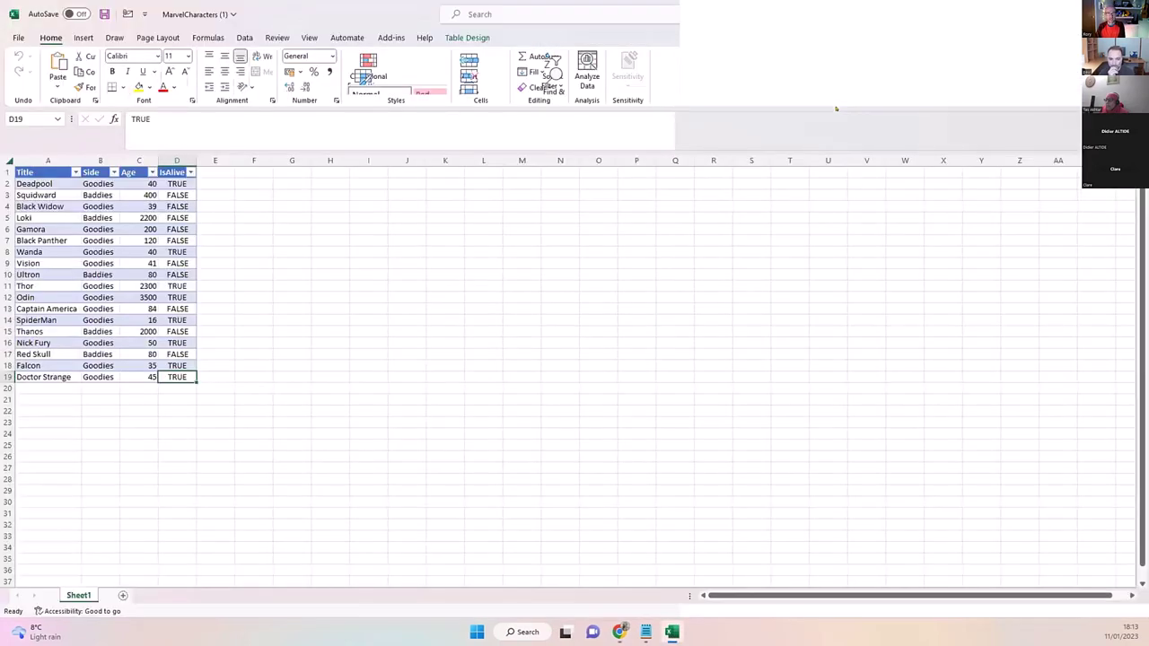
Start Export Table to SharePoint List via the 'export' search and choose the learn site.
left_click(492, 15)
type("export")
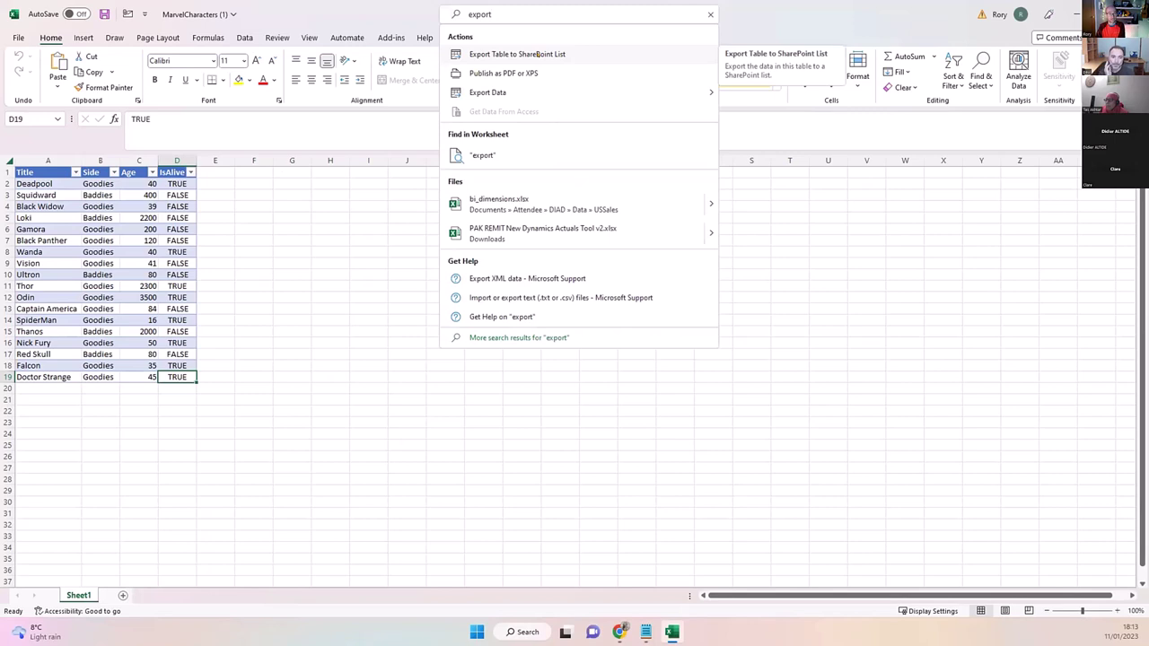
left_click(538, 54)
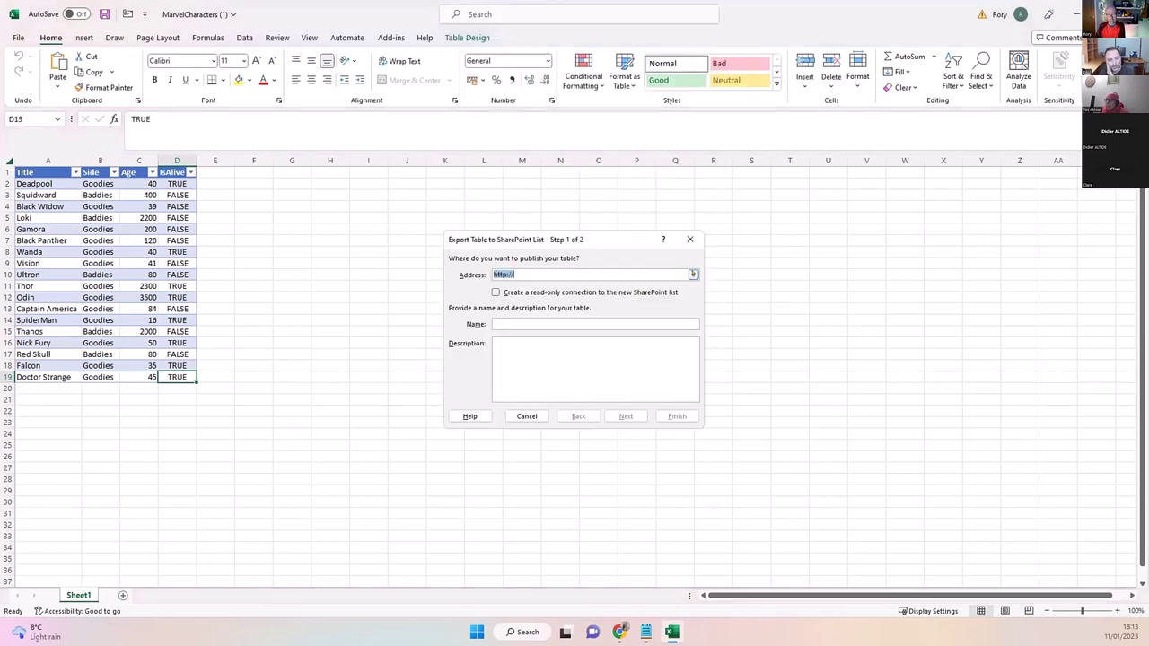
left_click(693, 275)
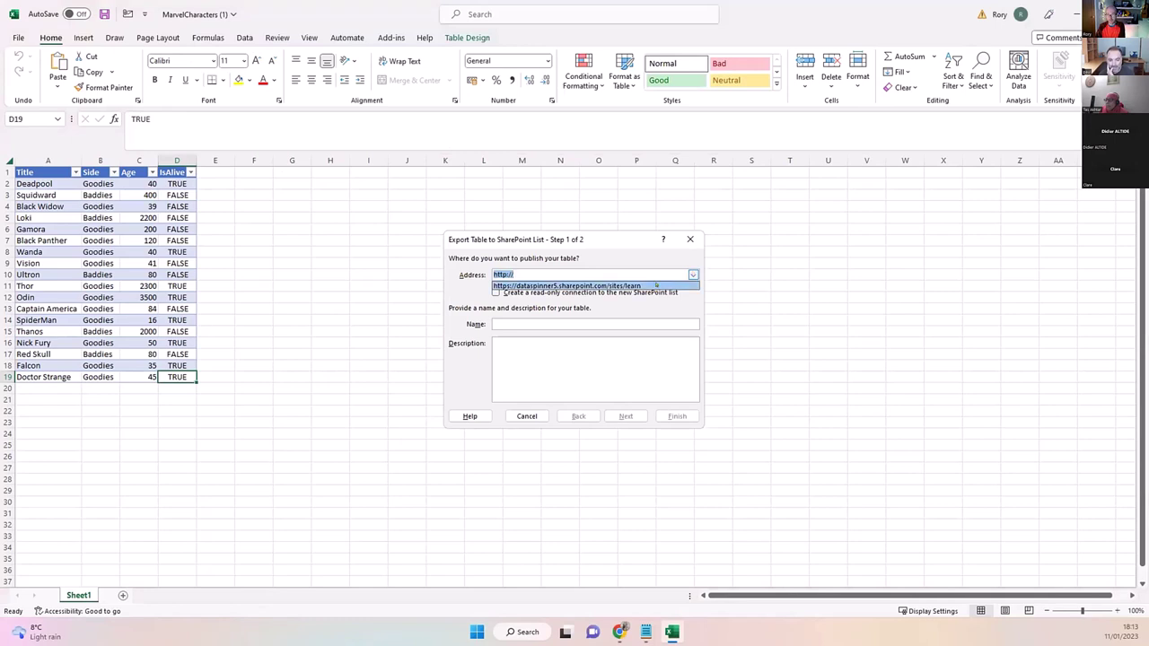
left_click(656, 285)
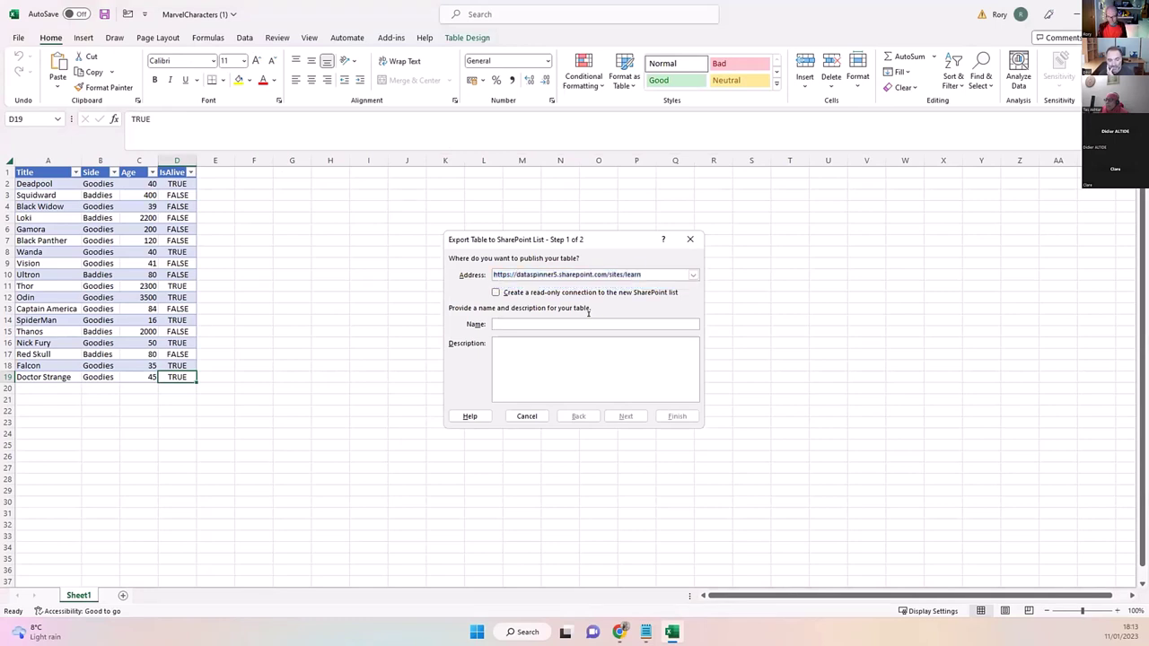
Name the list MarvelPADemo, finish publishing, and open the new list in the browser.
left_click(588, 324)
type("M")
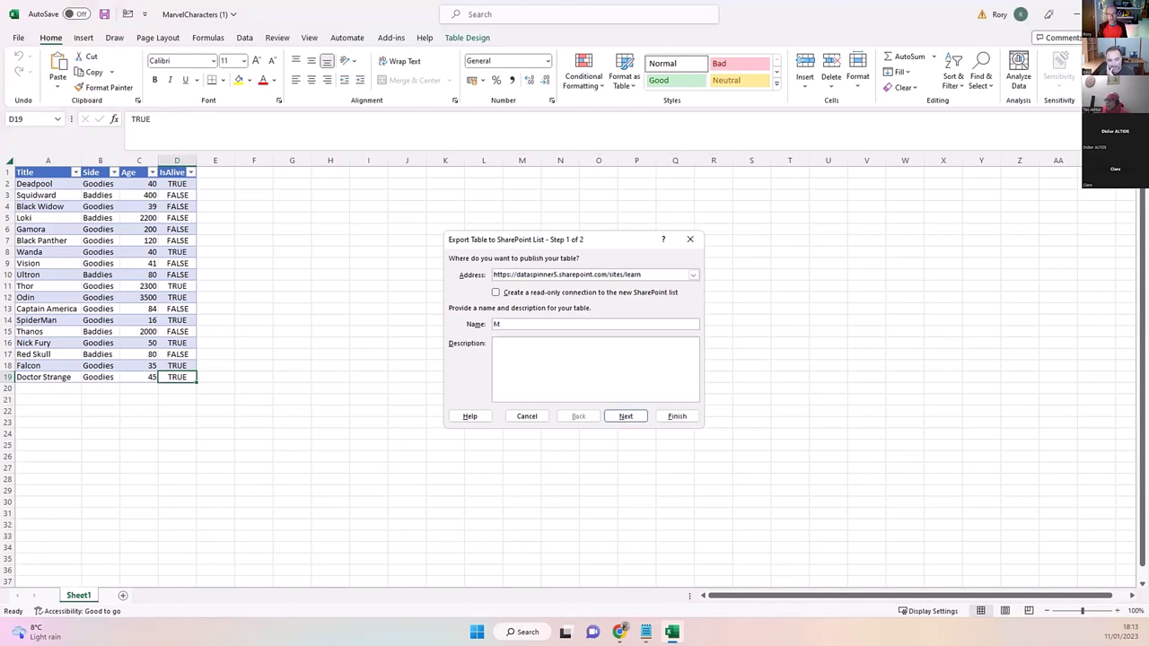
type("arvel")
key("BackSpace")
key("BackSpace")
key("BackSpace")
key("BackSpace")
type("r")
key("BackSpace")
type("velPADemo")
left_click(621, 414)
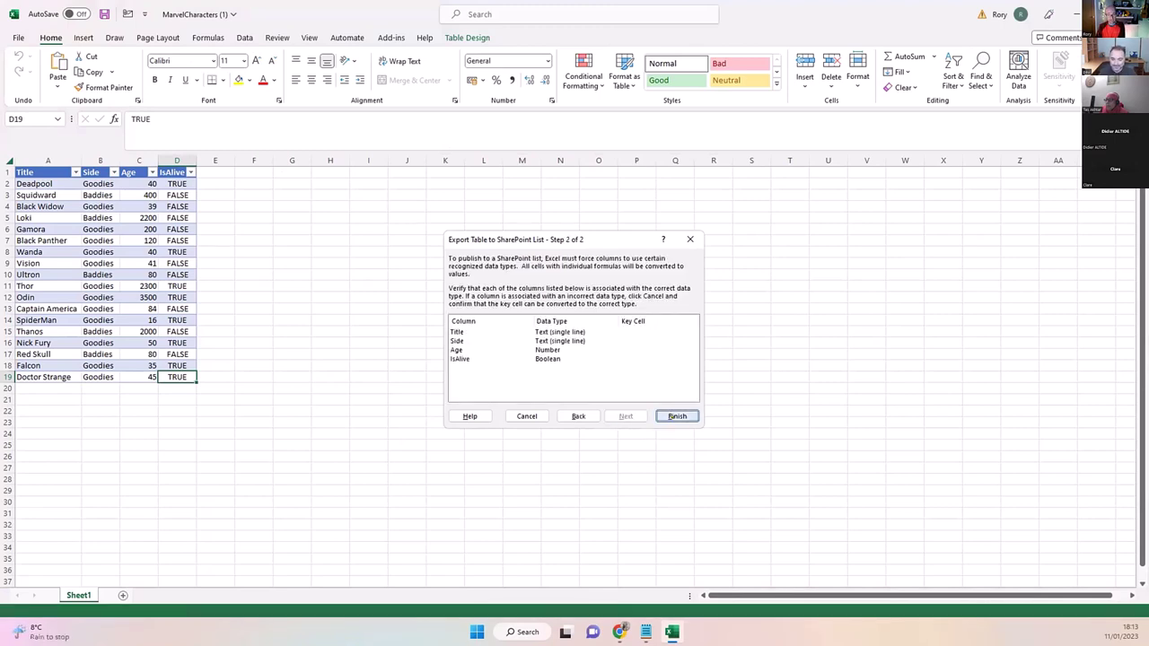
left_click(670, 414)
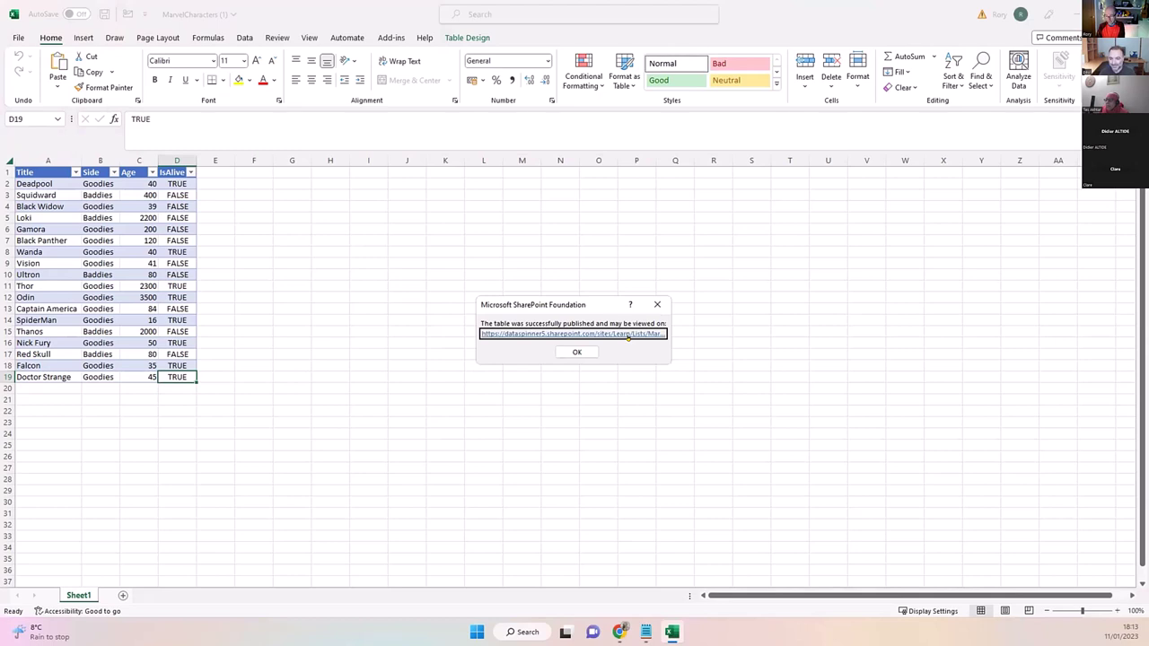
left_click(628, 334)
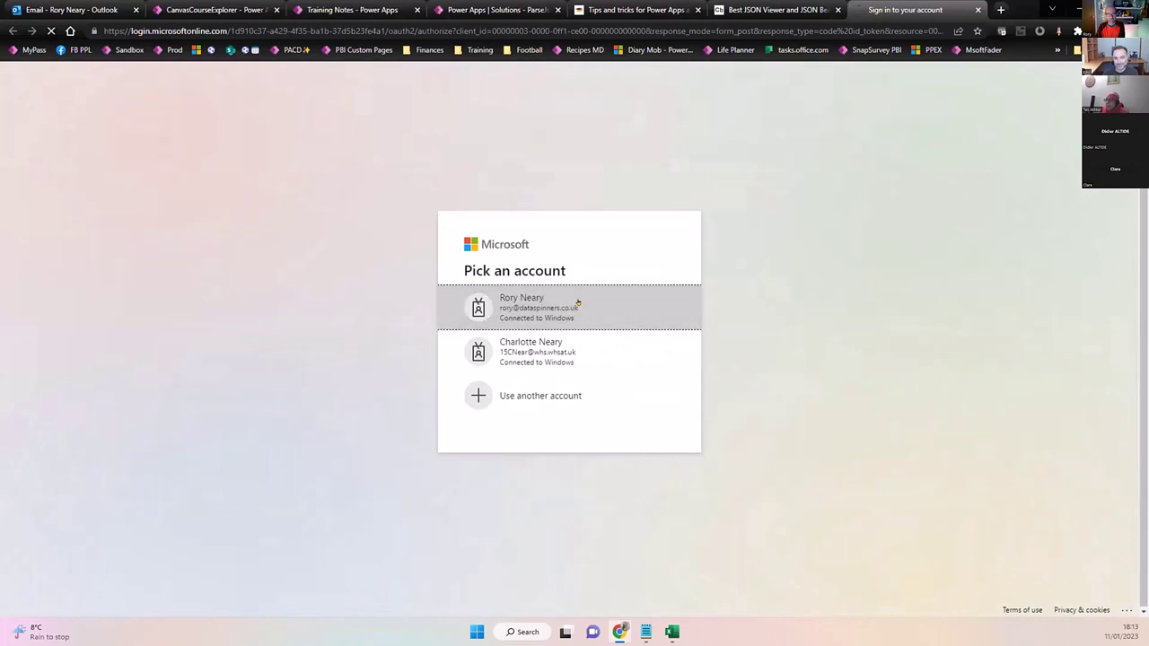
Sign in with the work account, untick Odin's IsAlive value in grid view, and exit grid view.
left_click(578, 302)
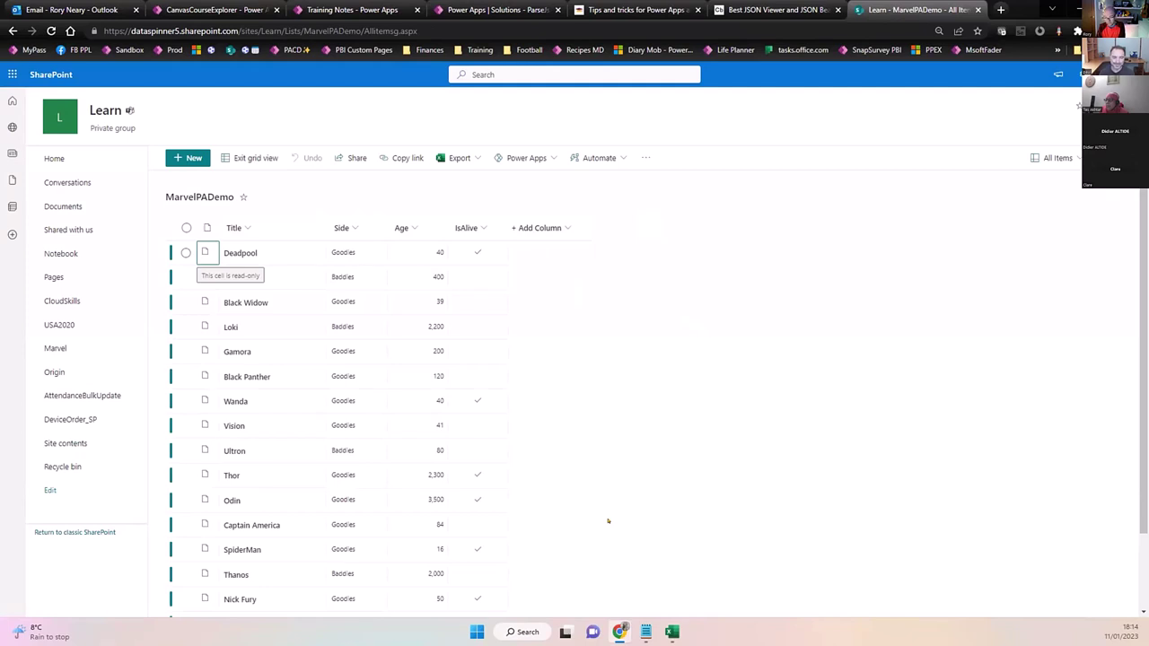
left_click(478, 500)
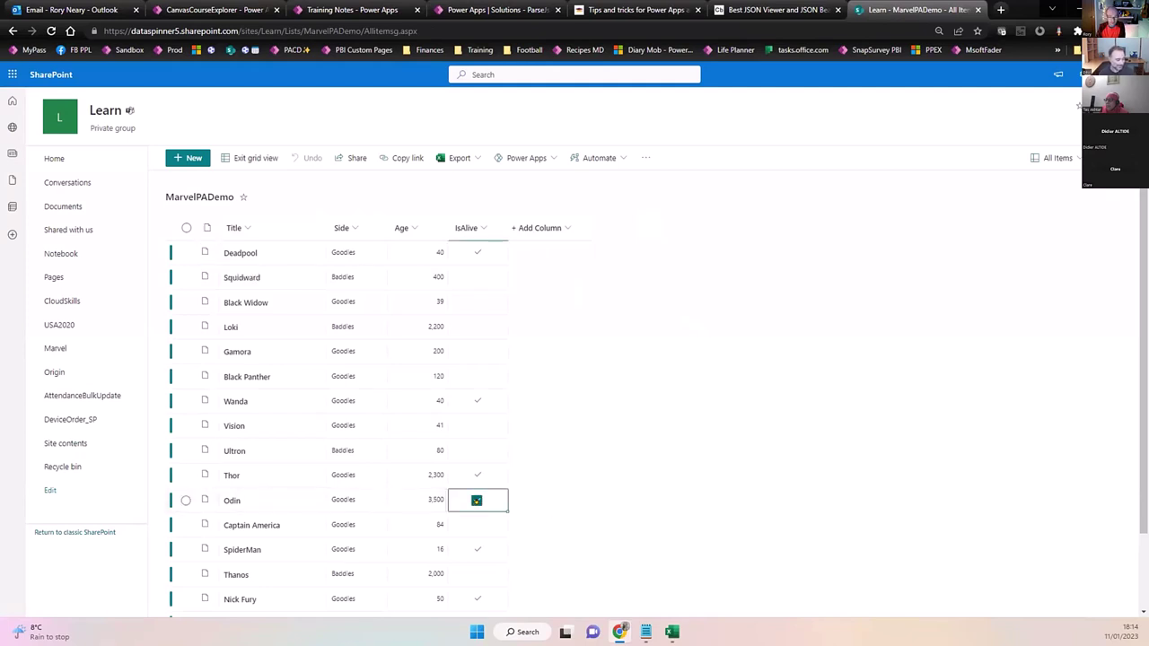
left_click(477, 499)
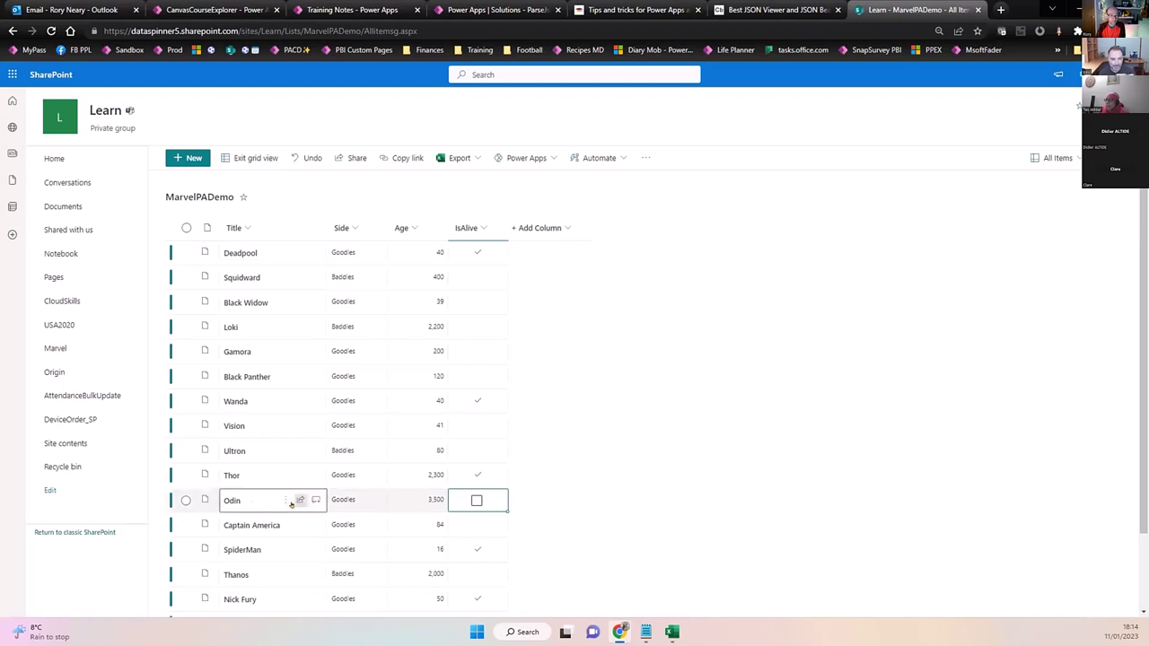
left_click(186, 500)
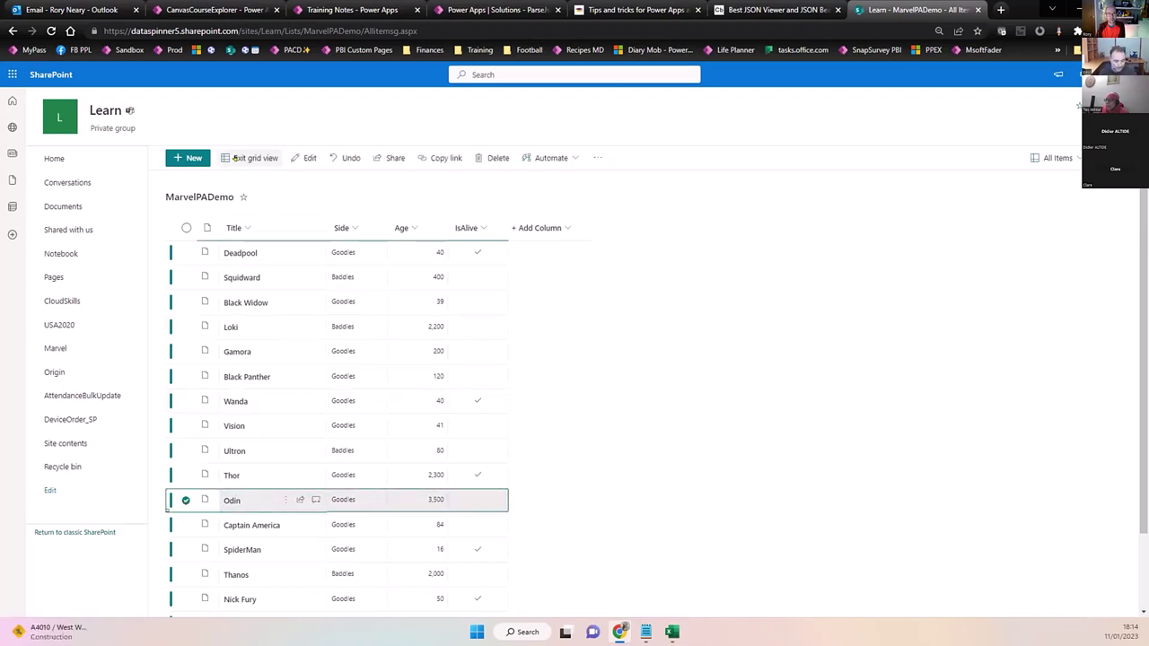
left_click(249, 158)
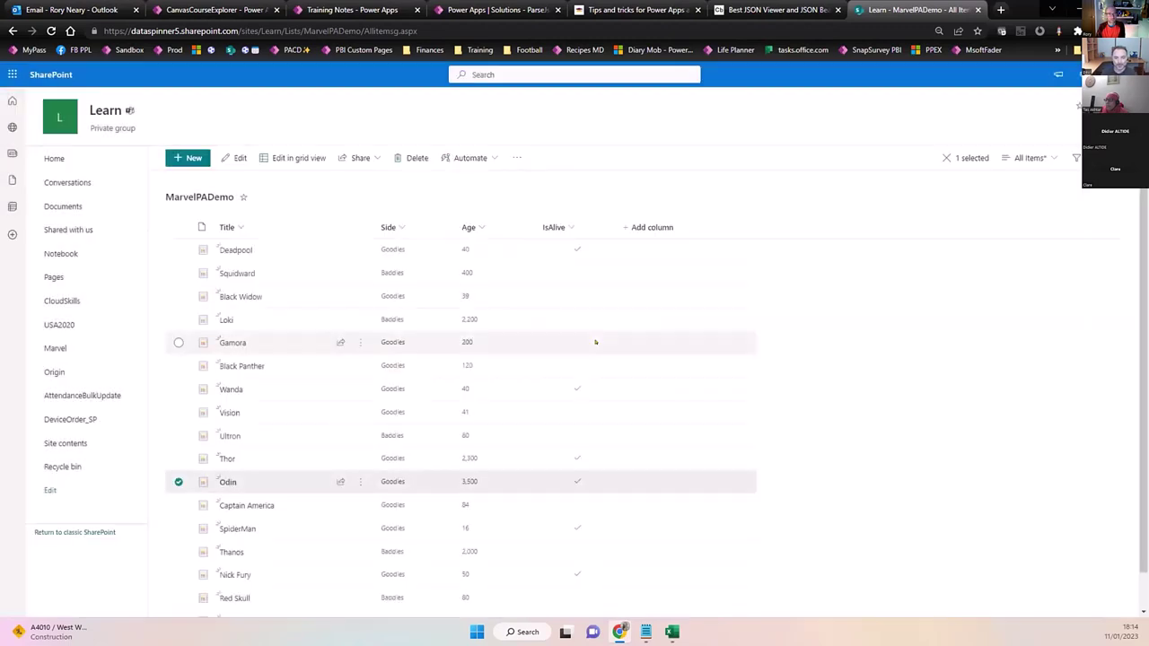
Re-tick Odin's IsAlive field in his item details panel and close the panel.
left_click(227, 482)
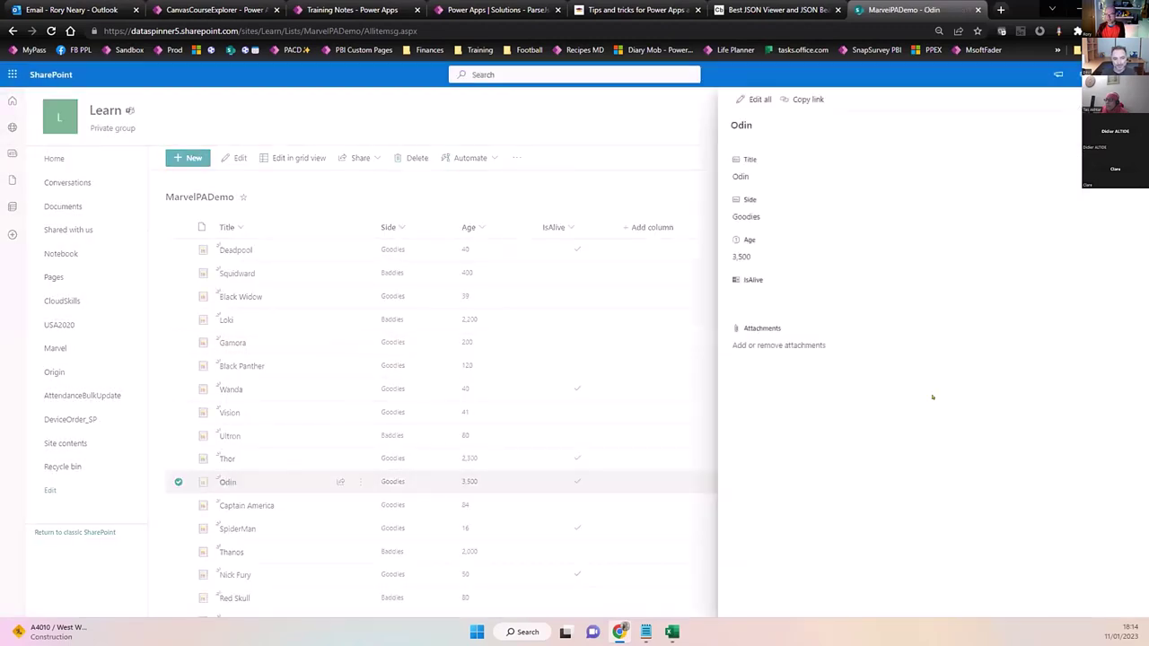
left_click(754, 300)
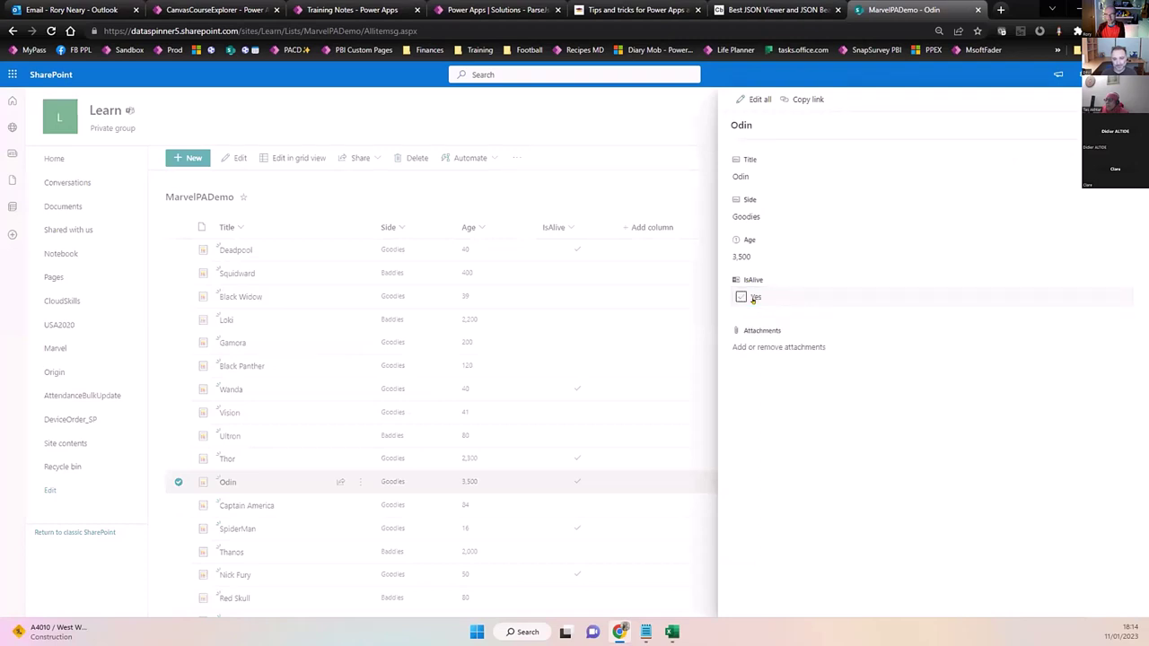
left_click(740, 296)
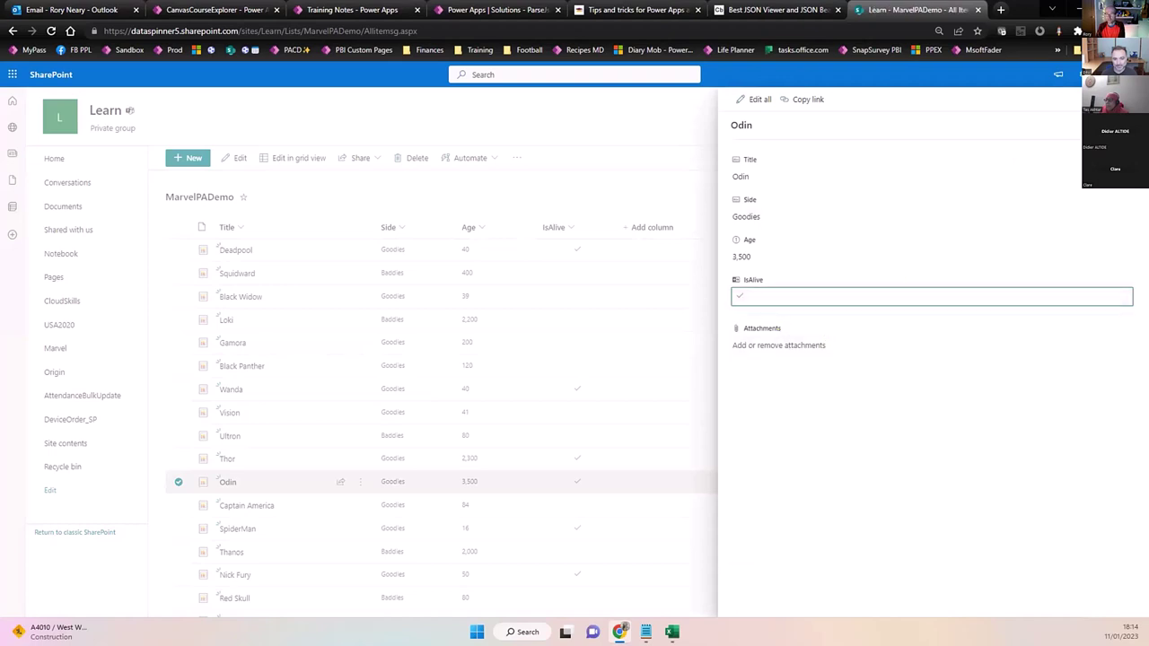
left_click(1126, 99)
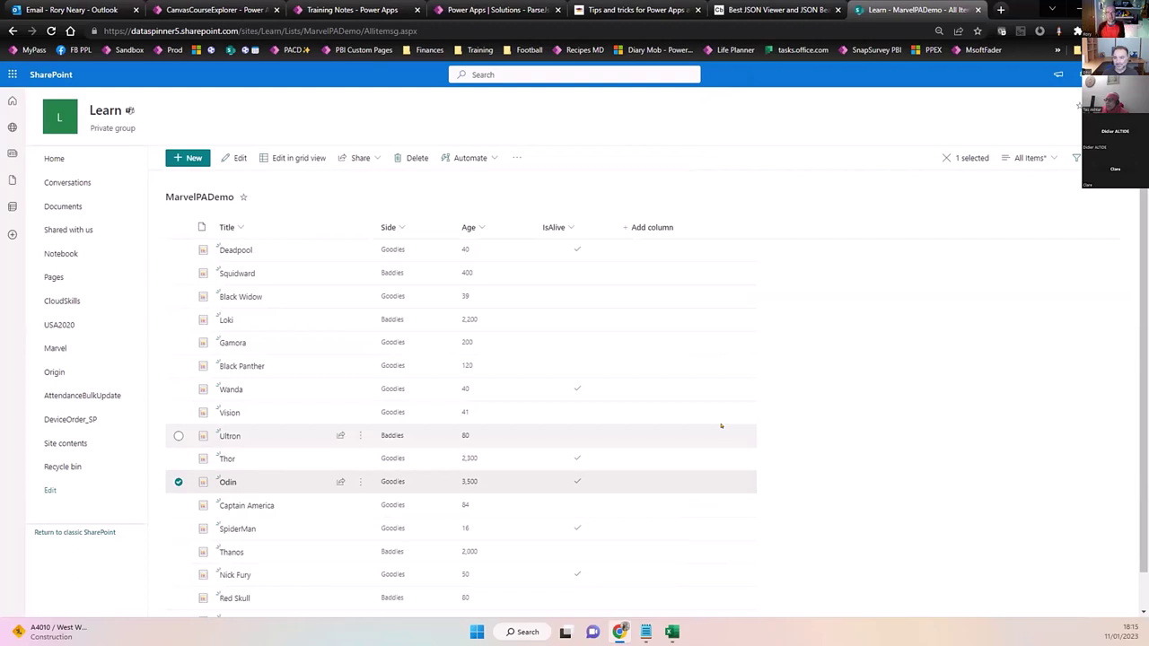
Check the Automate menu and list URL, then switch to the Tips and tricks course tab.
left_click(493, 159)
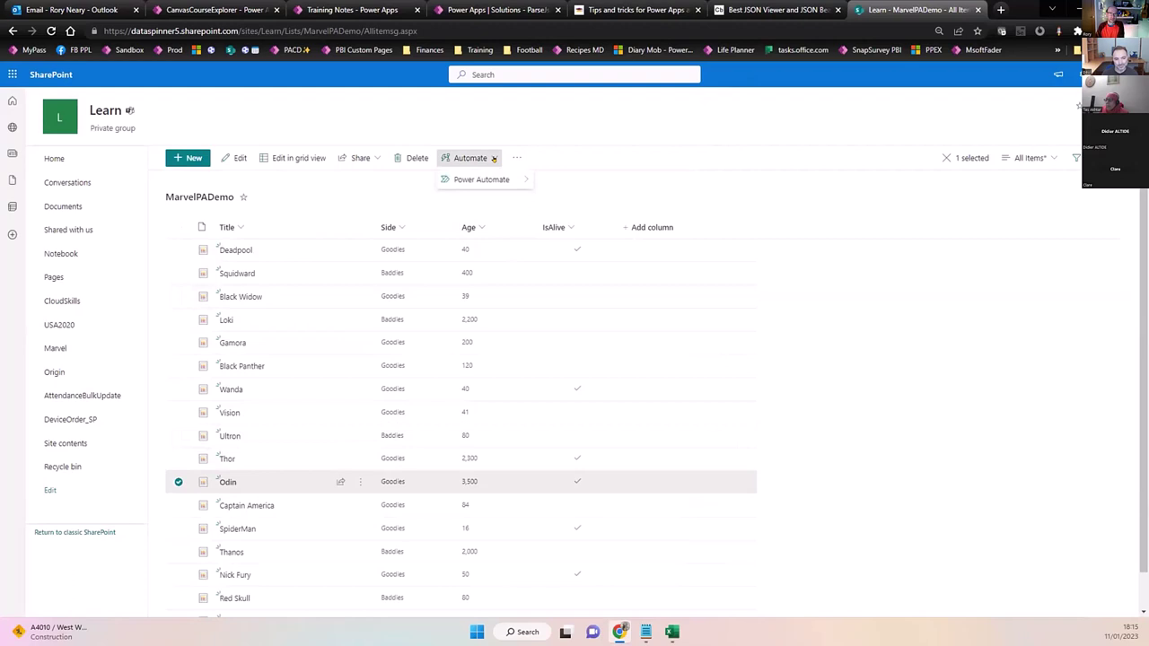
left_click(492, 159)
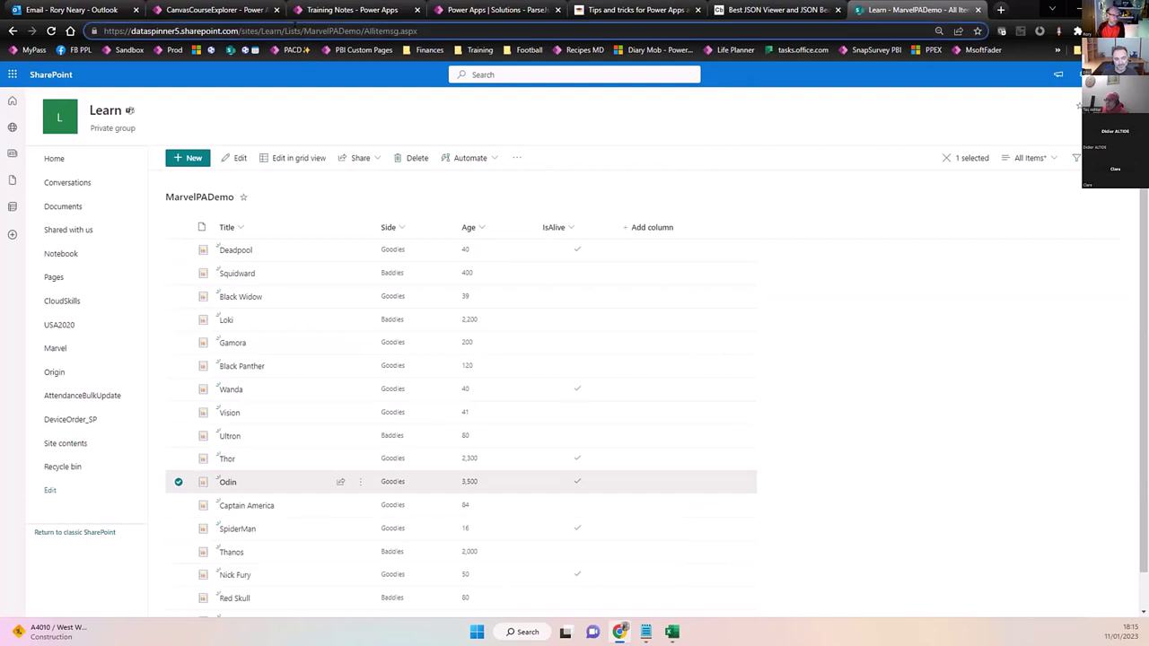
left_click_drag(305, 31, 104, 30)
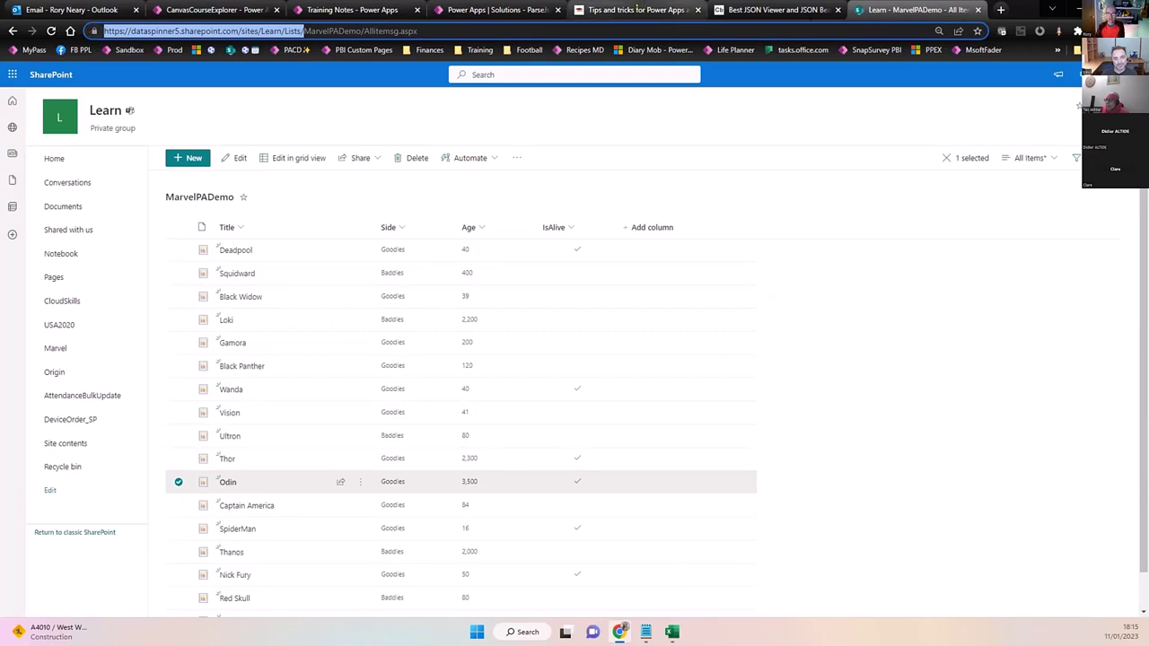
left_click(637, 9)
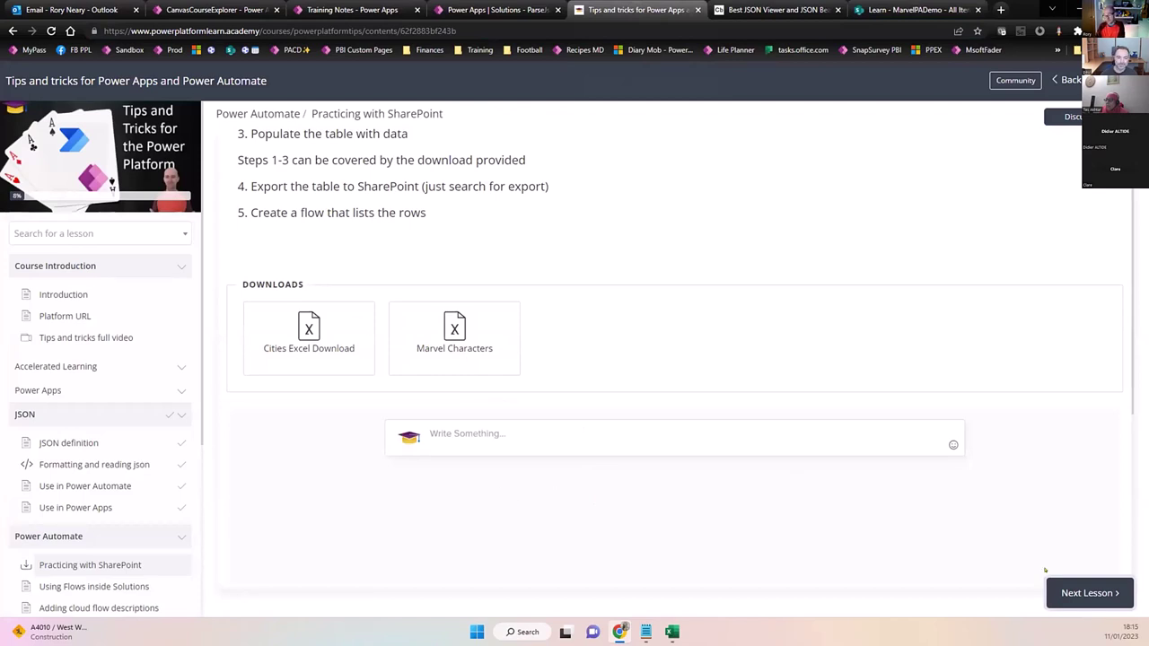
Advance two lessons to Using Flows inside Solutions, then return to the Power Apps solutions tab.
left_click(1101, 591)
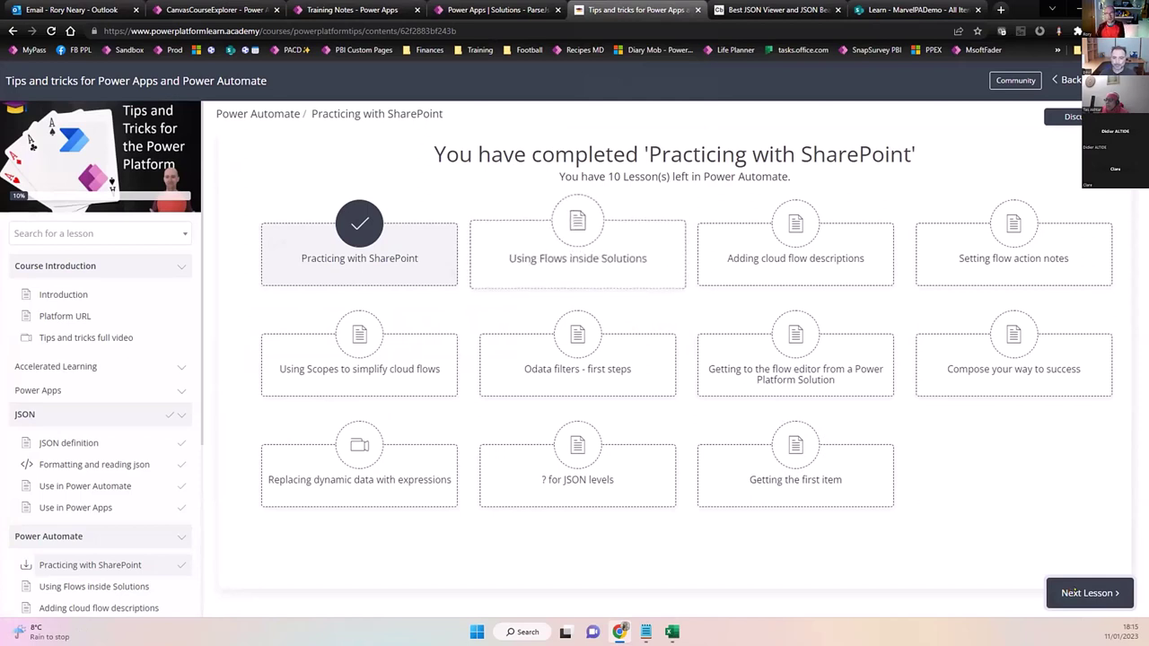
left_click(1068, 593)
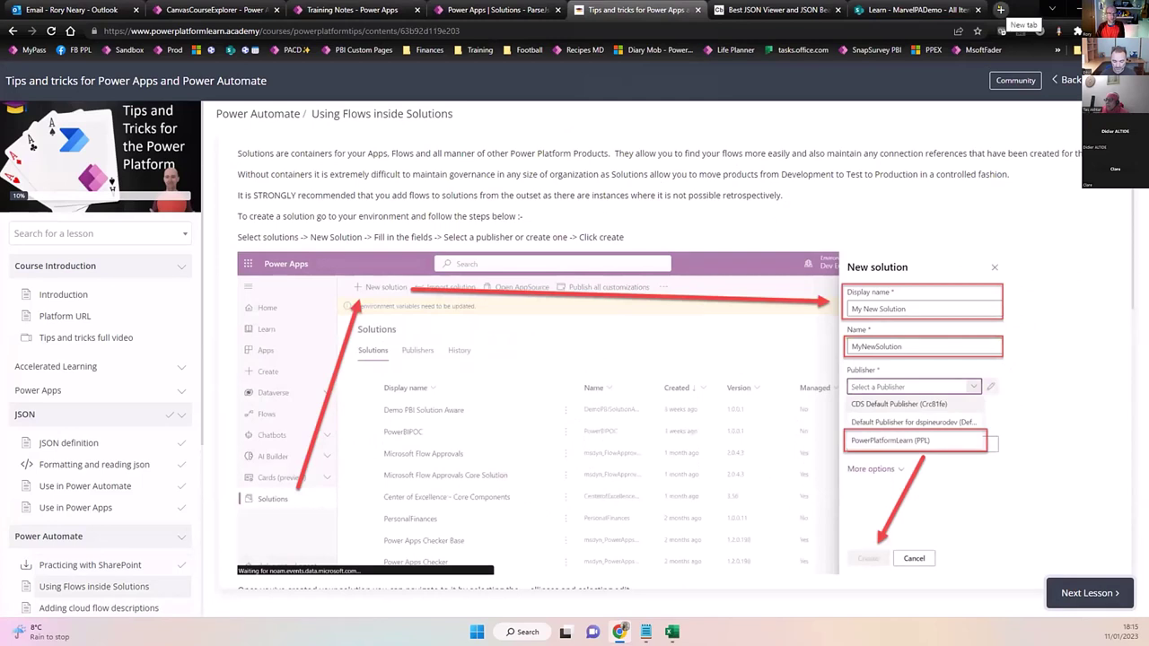
left_click(499, 9)
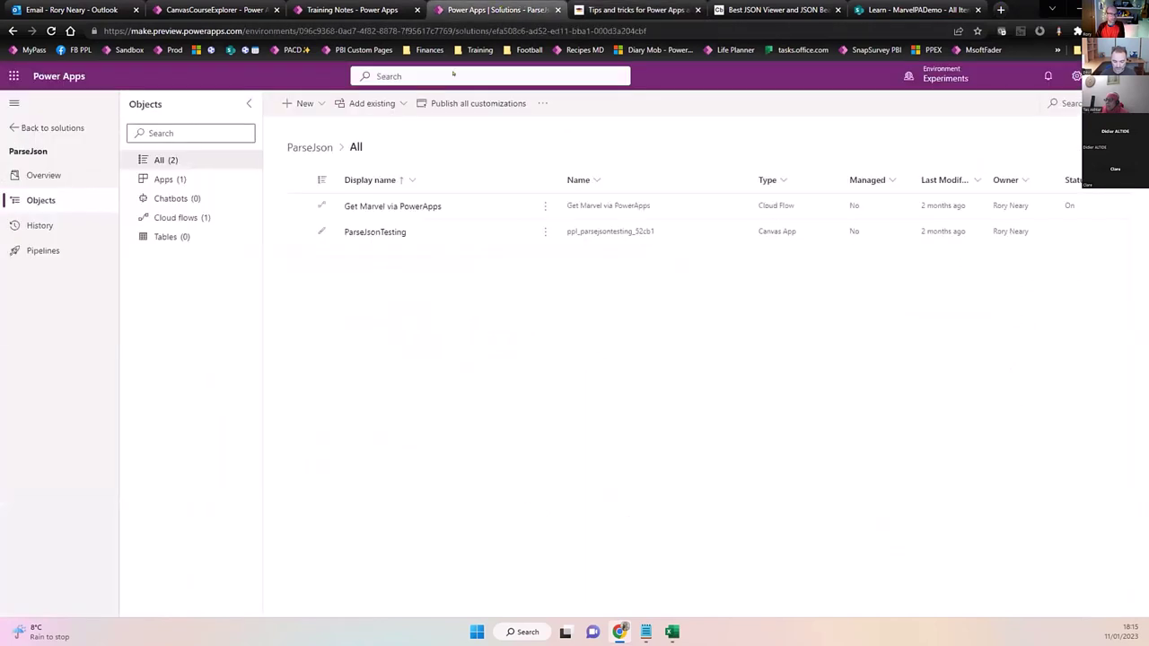
Create a new solution with display name PADemo and publisher CPS (CPS).
left_click(51, 122)
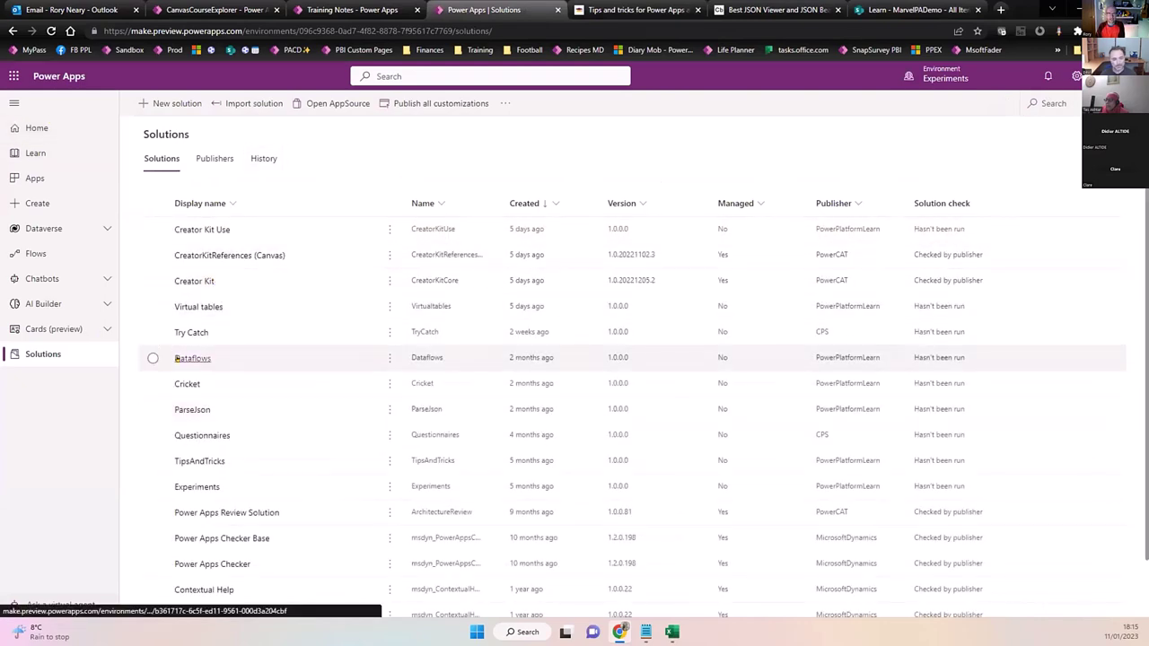
left_click(176, 103)
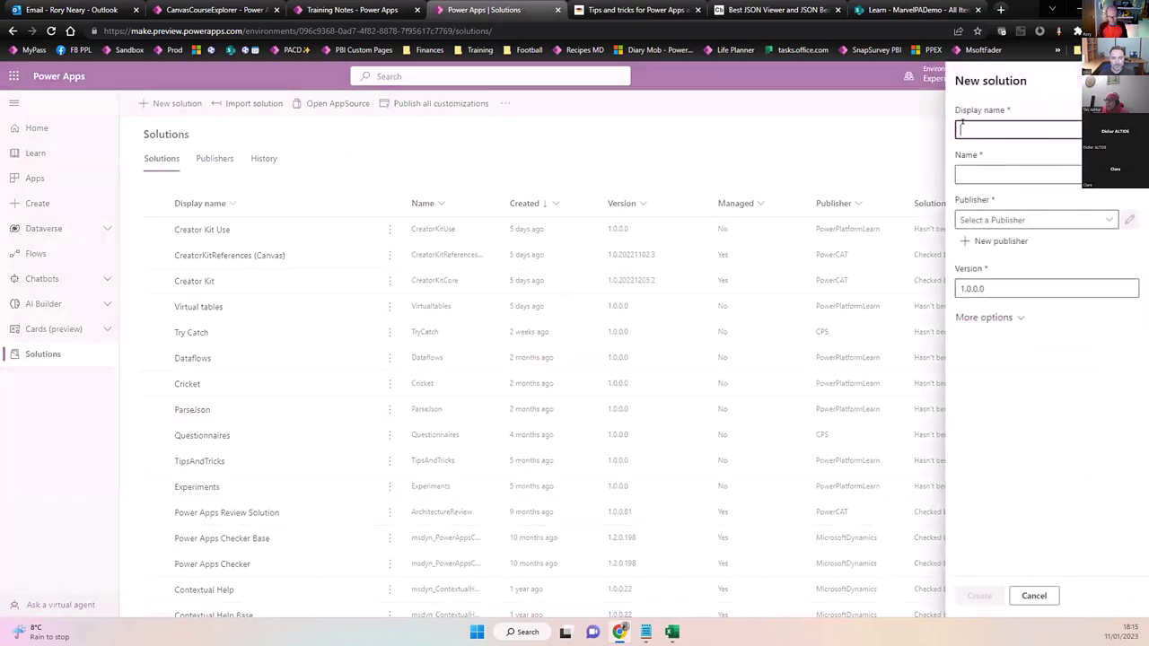
type("PADemo")
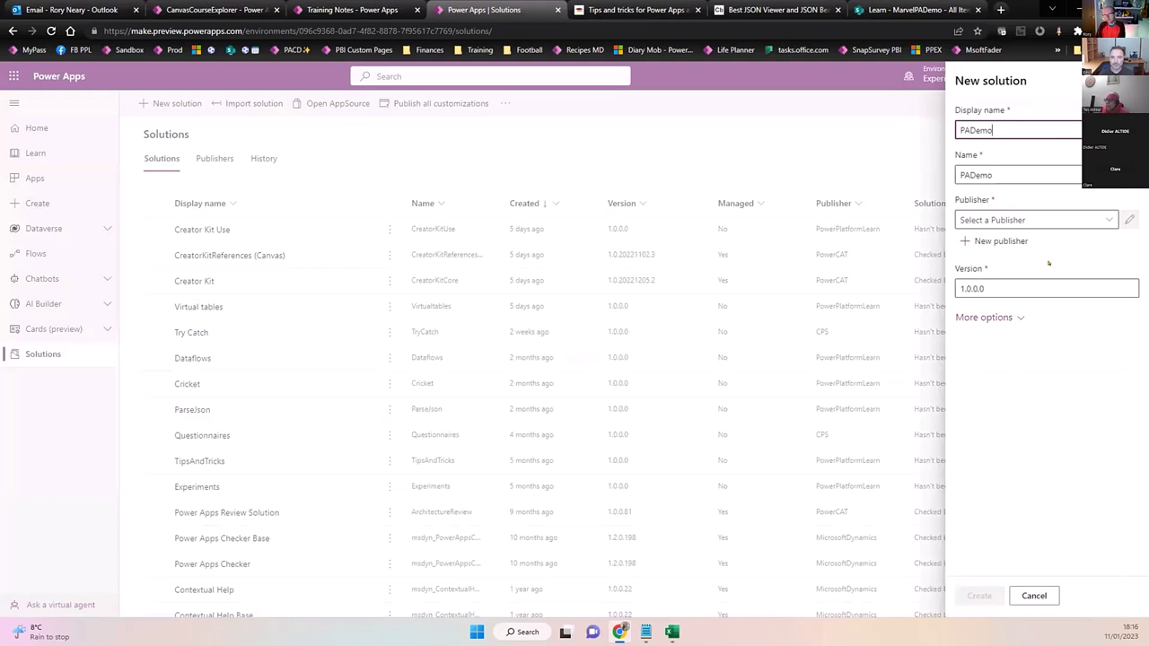
left_click(1105, 219)
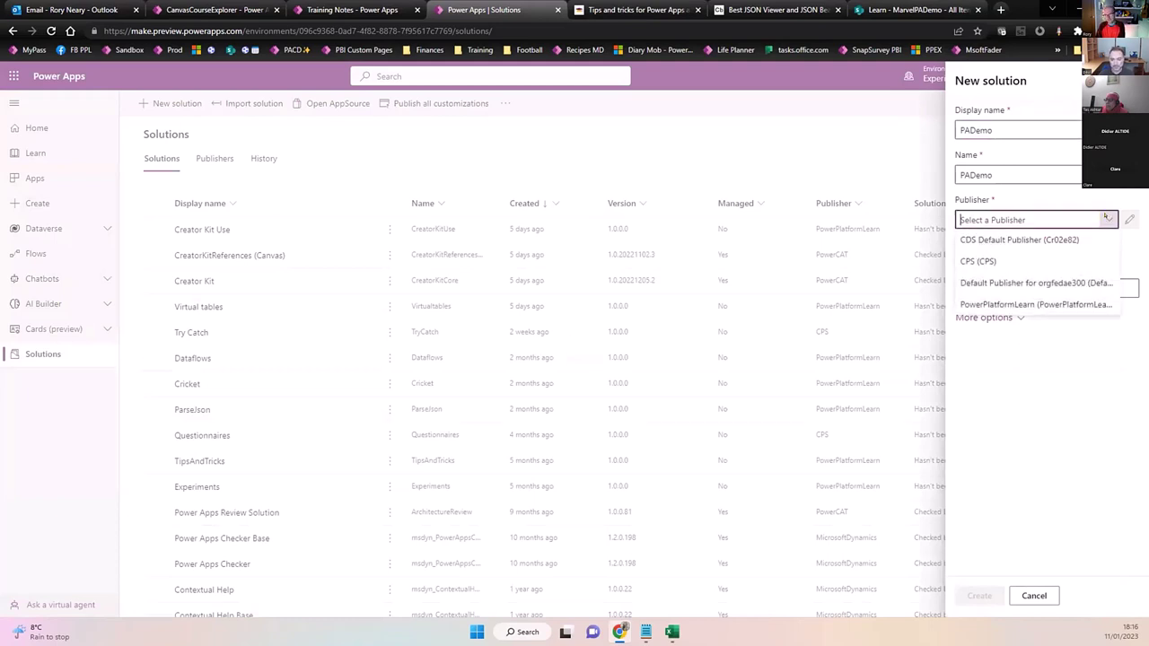
left_click(1025, 261)
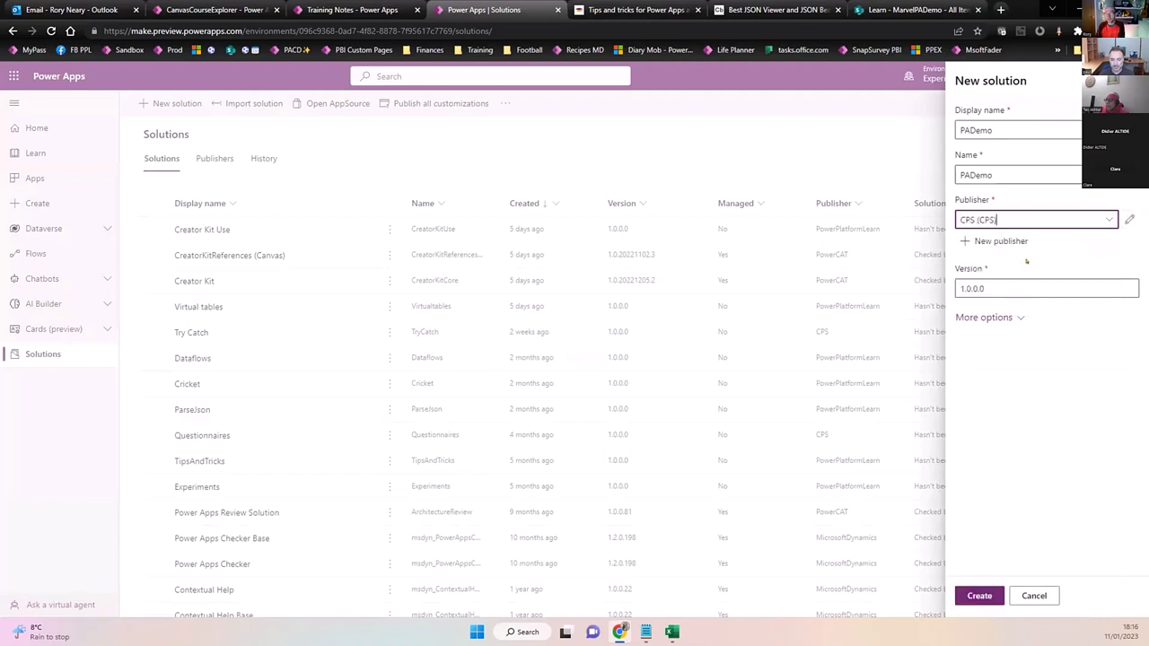
left_click(1010, 125)
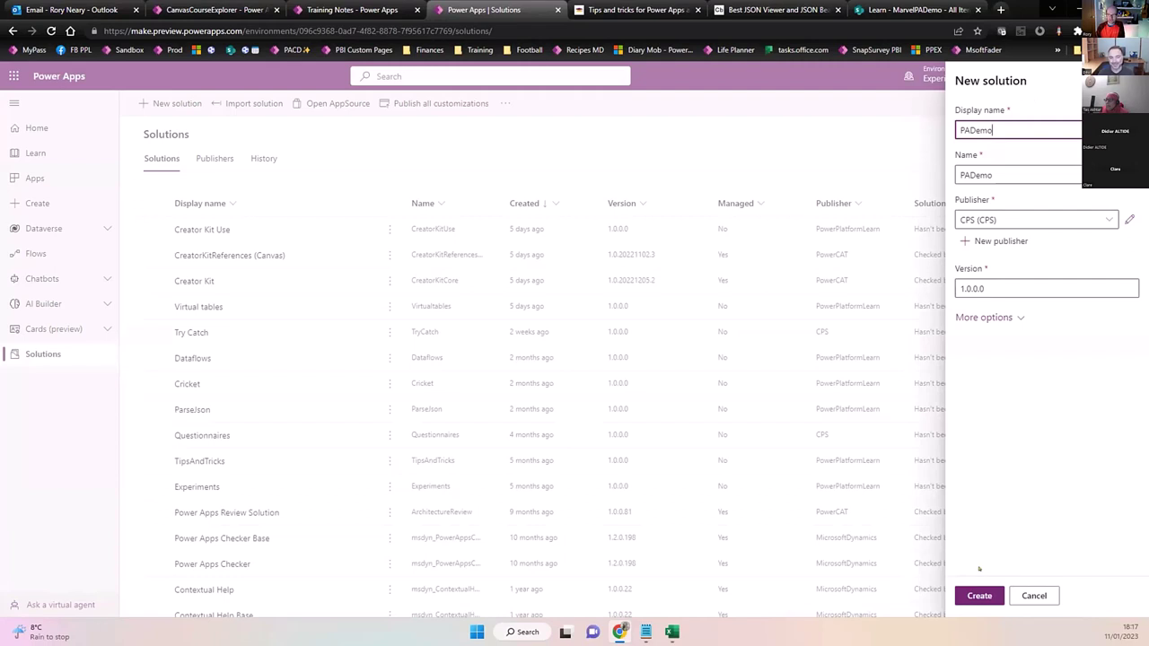
left_click(973, 593)
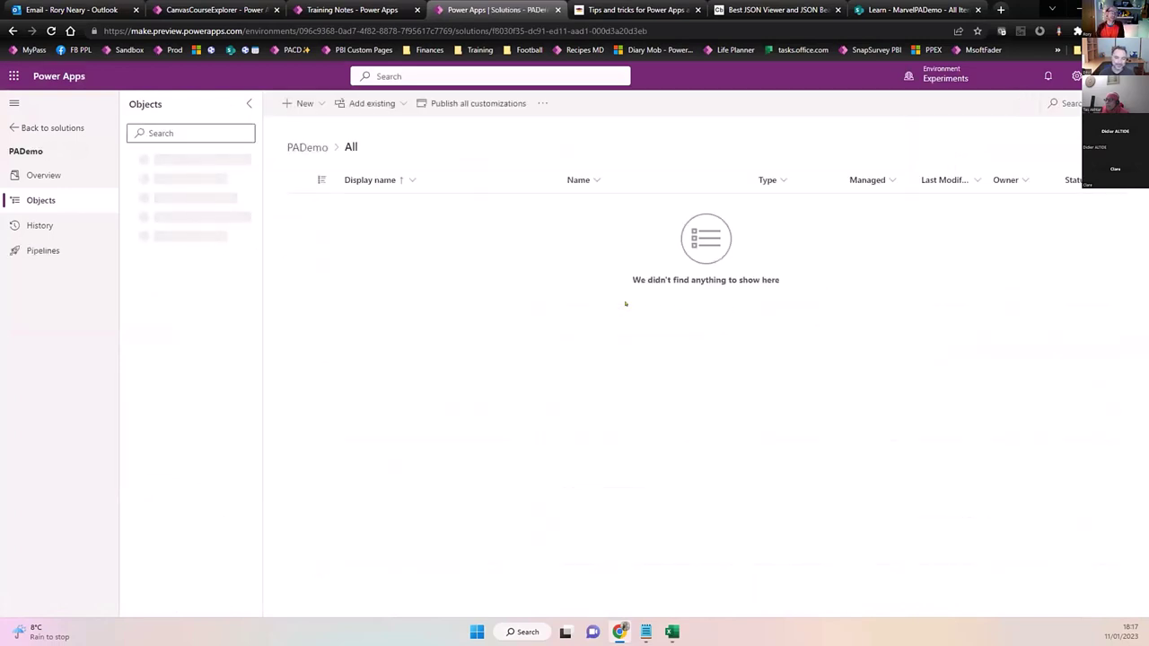
Open the New menu to add an object to the empty PADemo solution.
left_click(301, 104)
Add an instant cloud flow via Automation > Cloud flow, skip setup, and use Manually trigger a flow.
mouse_move(348, 149)
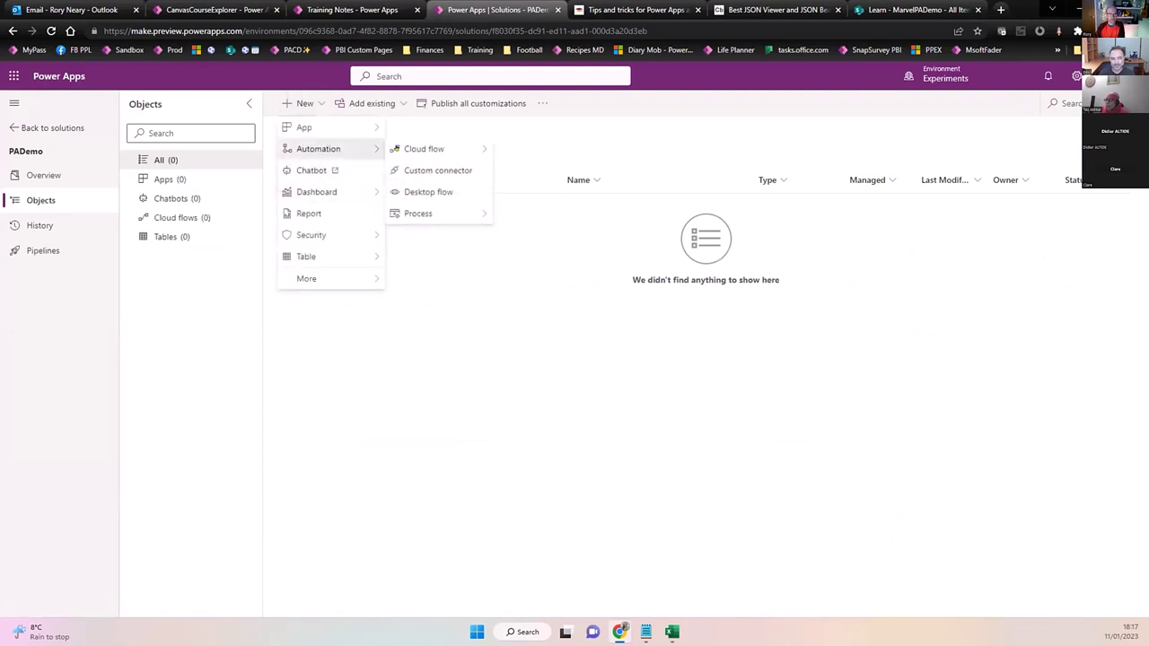
mouse_move(423, 149)
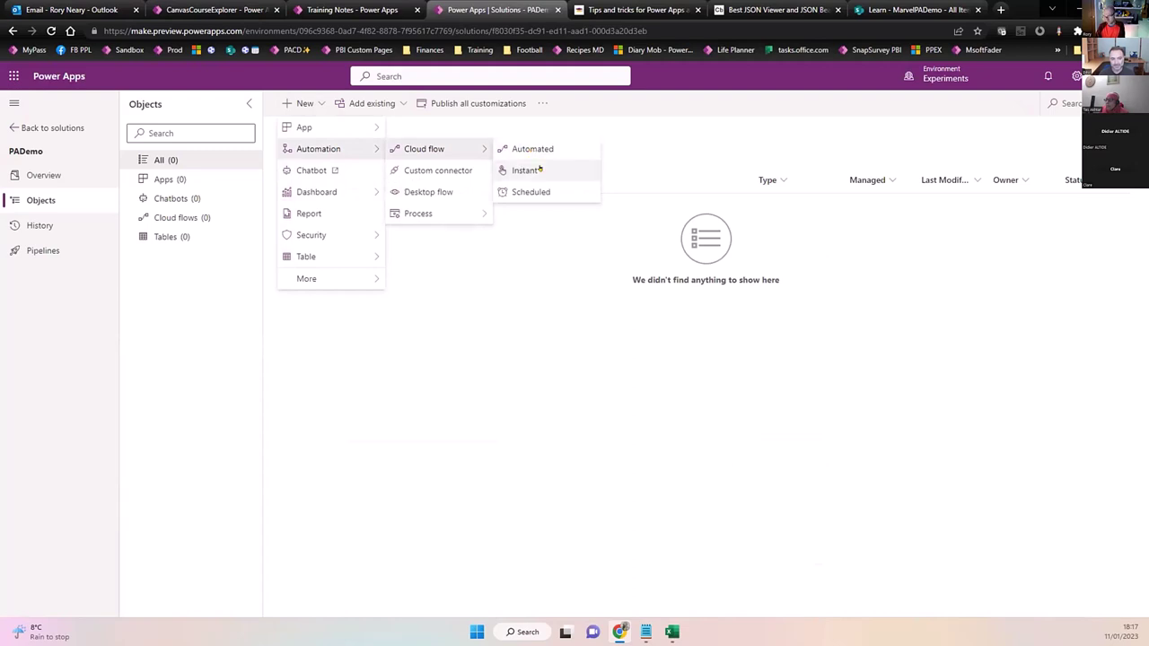
left_click(526, 169)
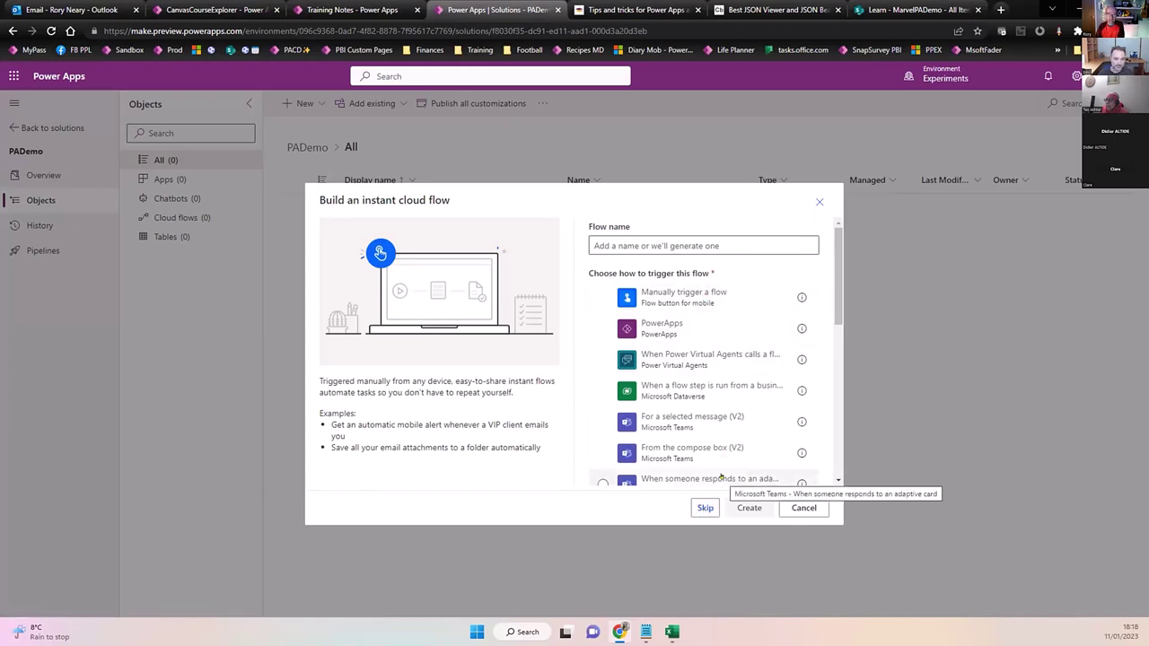
left_click(704, 508)
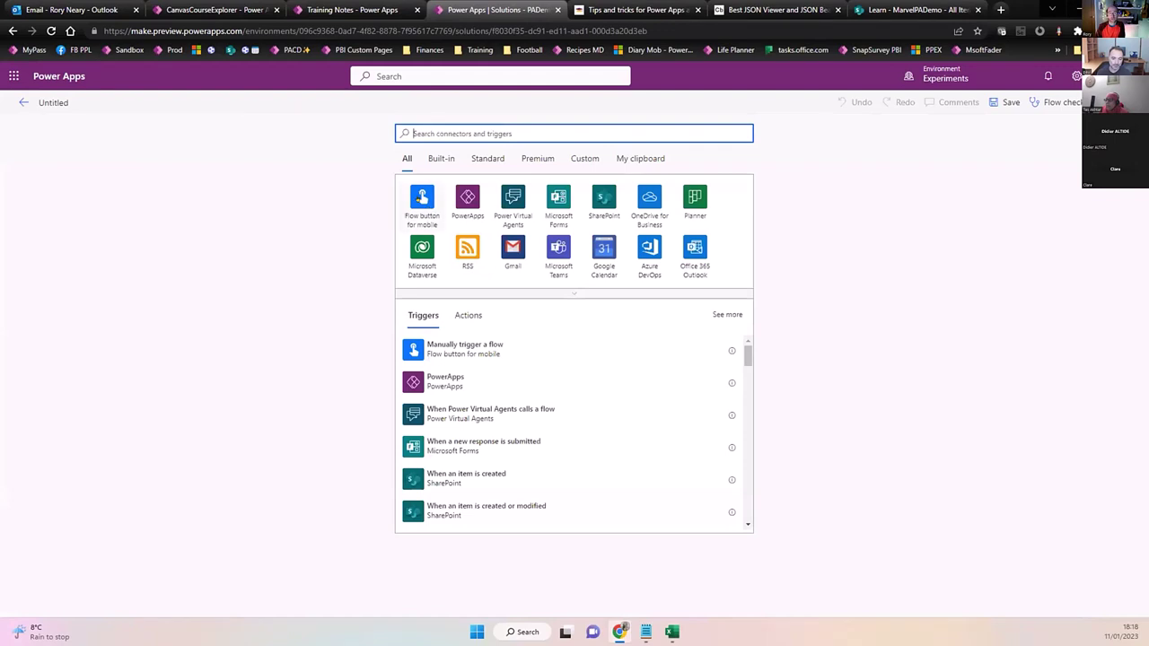
left_click(422, 197)
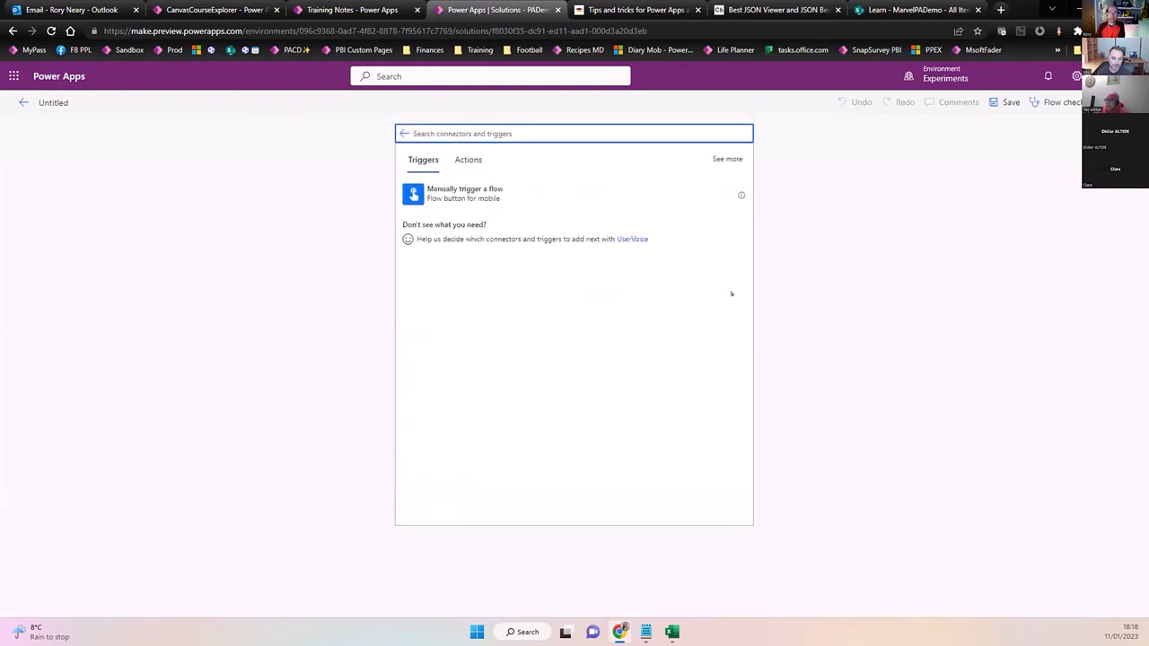
left_click(463, 185)
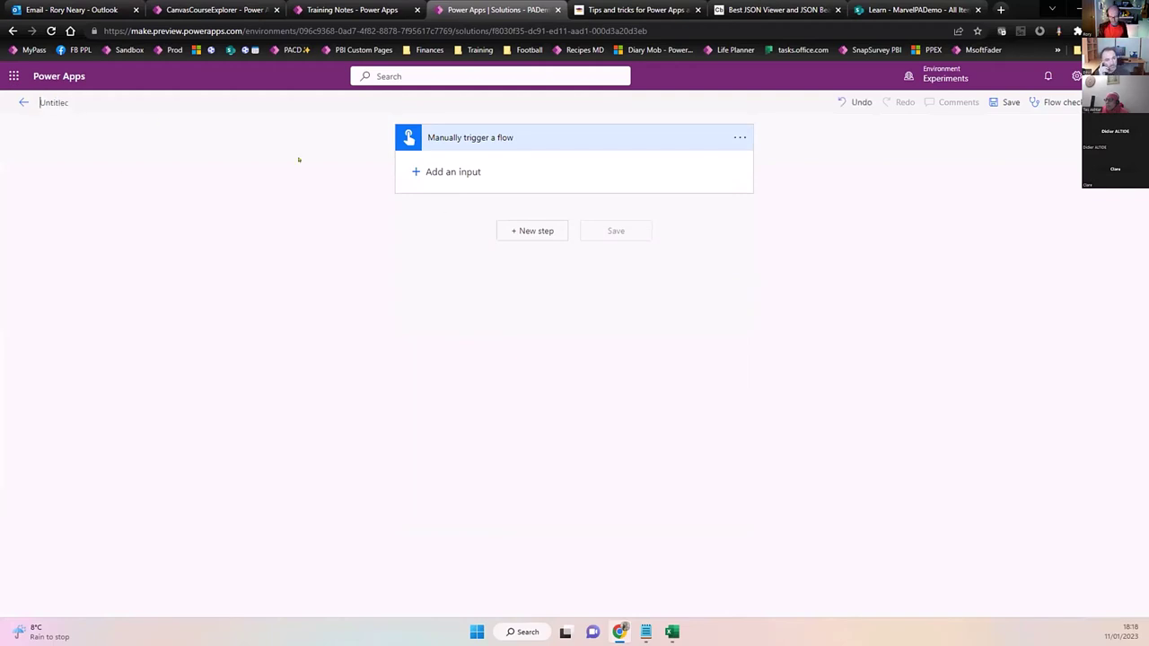
Name the flow 'Get Marvel Characters Demo', save it, and add a new step below the trigger.
type("Get Ma")
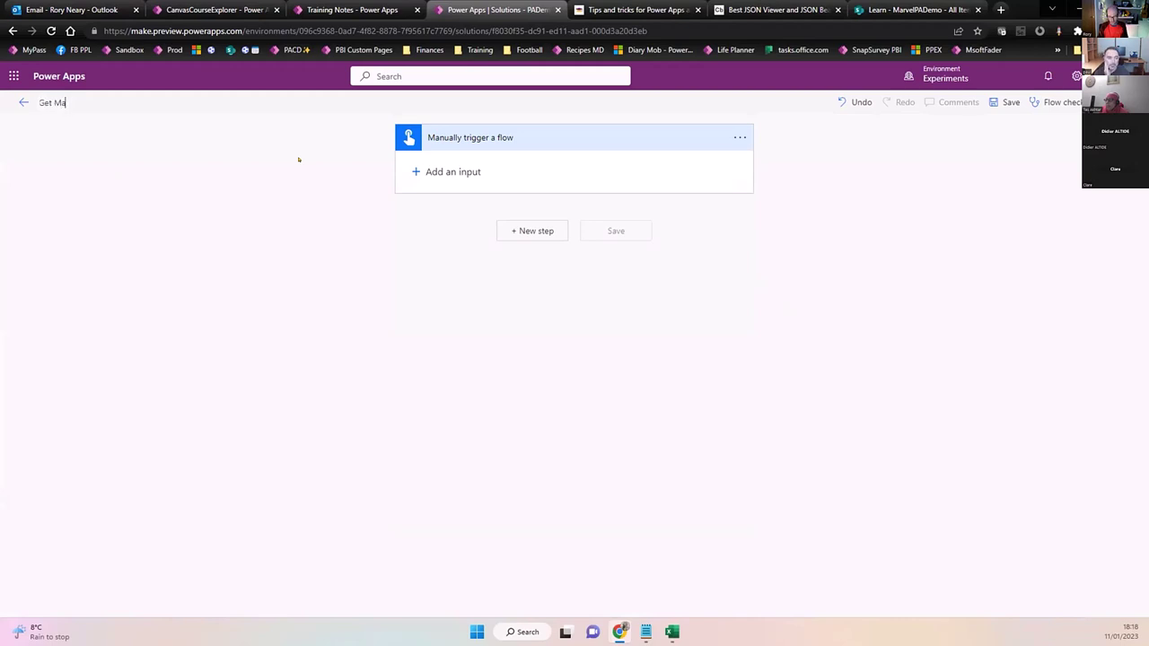
type("rvel CharactersDemo")
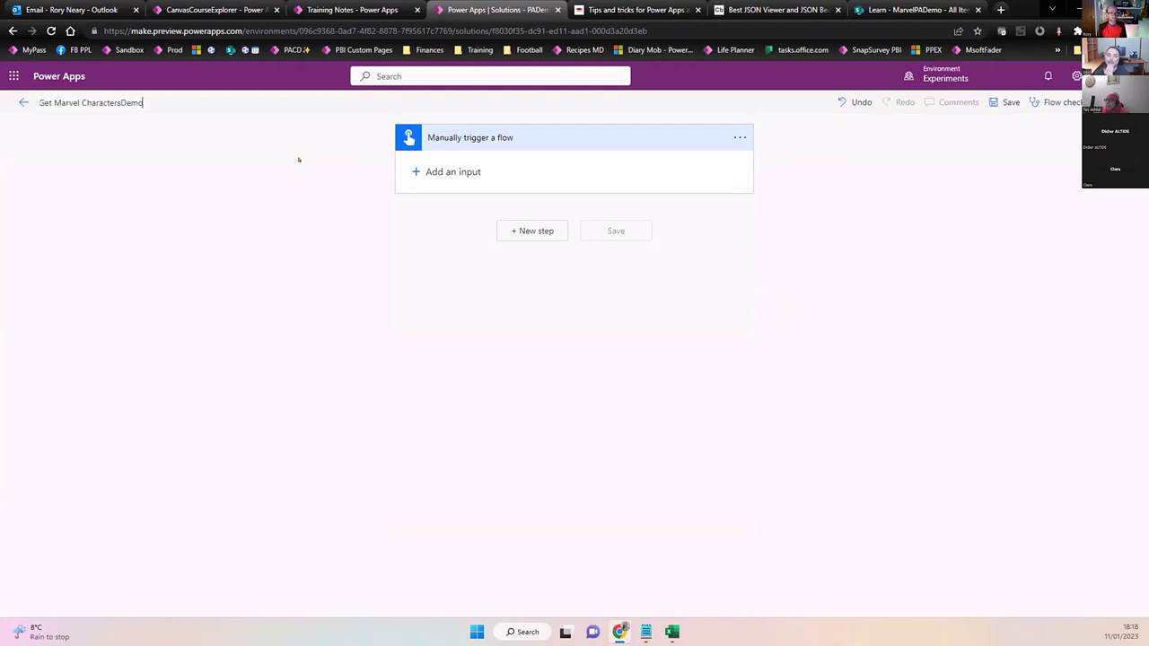
key("Left")
key("Left")
key("Left")
key("Left")
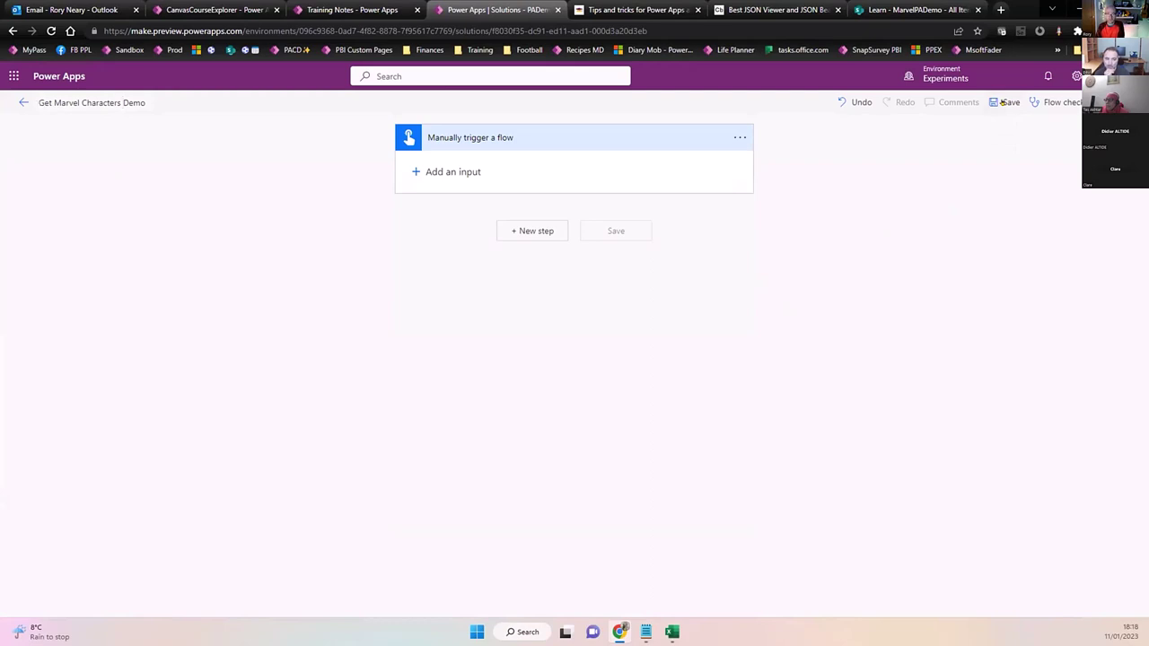
left_click(1001, 103)
left_click(532, 231)
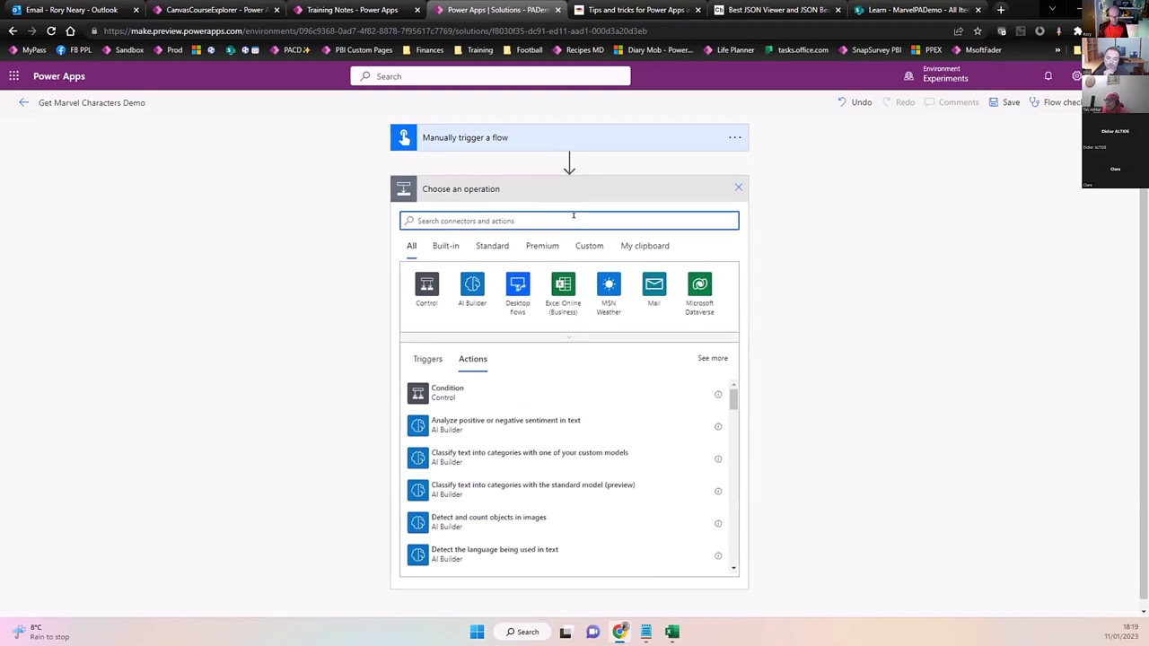
Add a Compose action with input 'Test' below the manual trigger and save the flow.
type("pa")
key("BackSpace")
key("BackSpace")
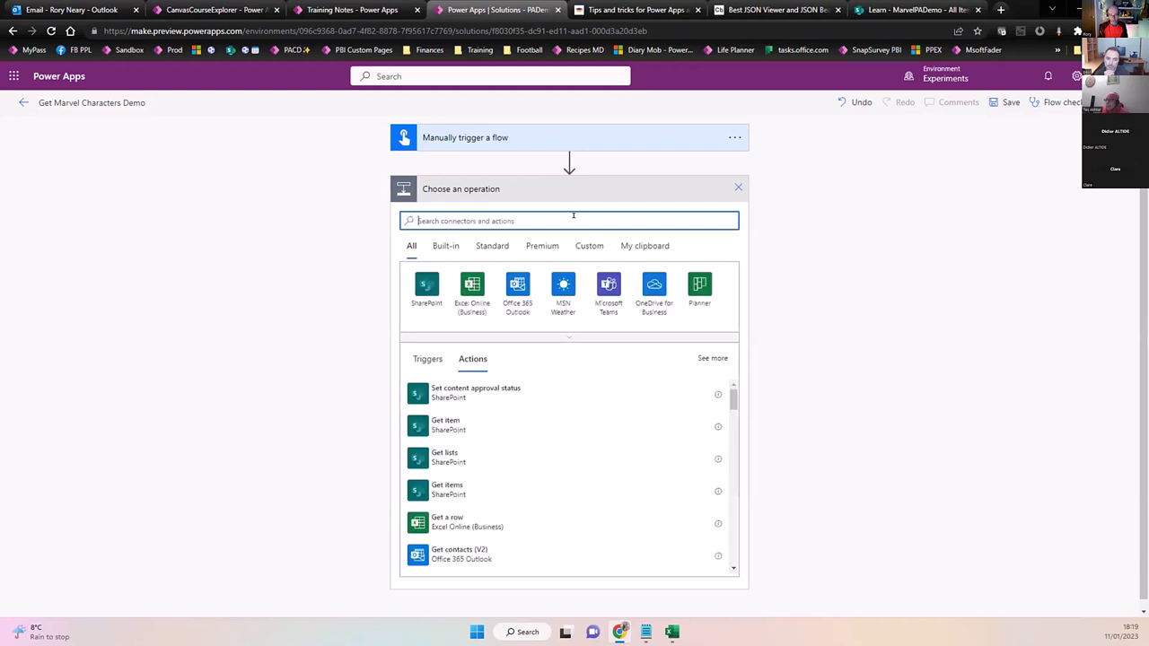
type("compose")
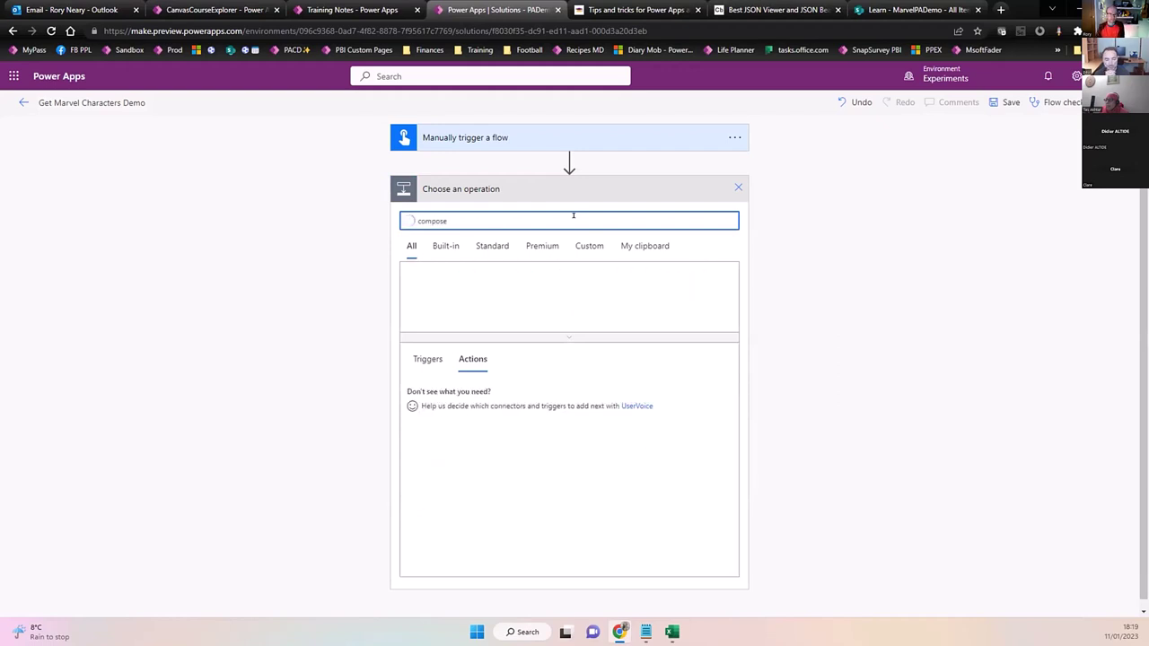
left_click(425, 393)
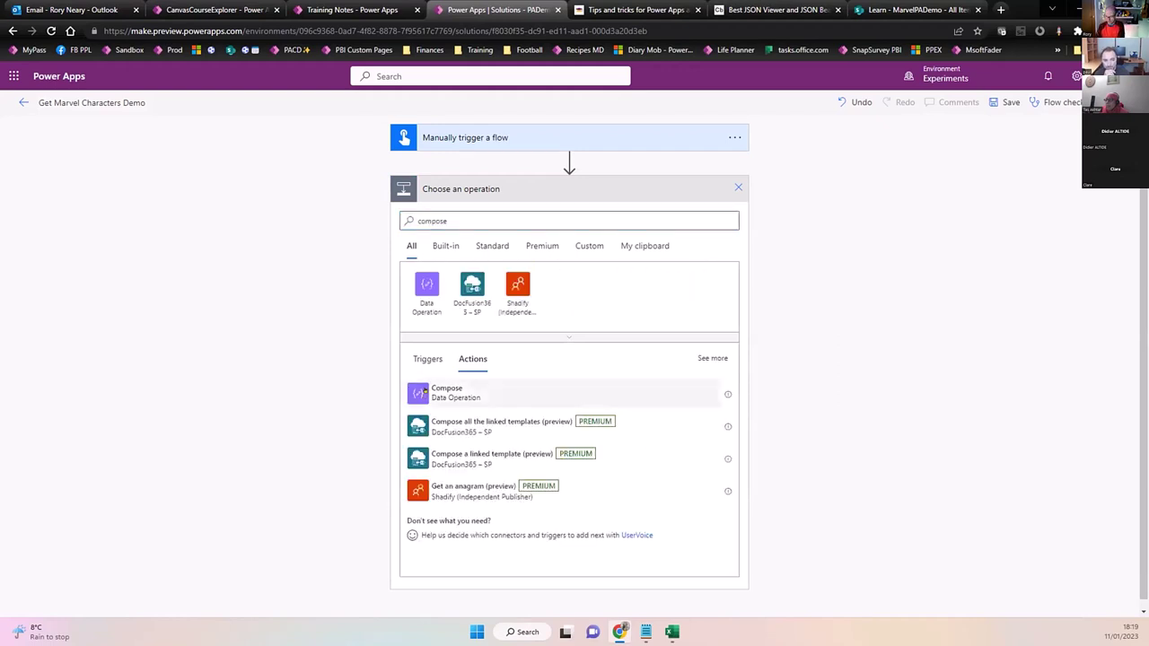
left_click(601, 209)
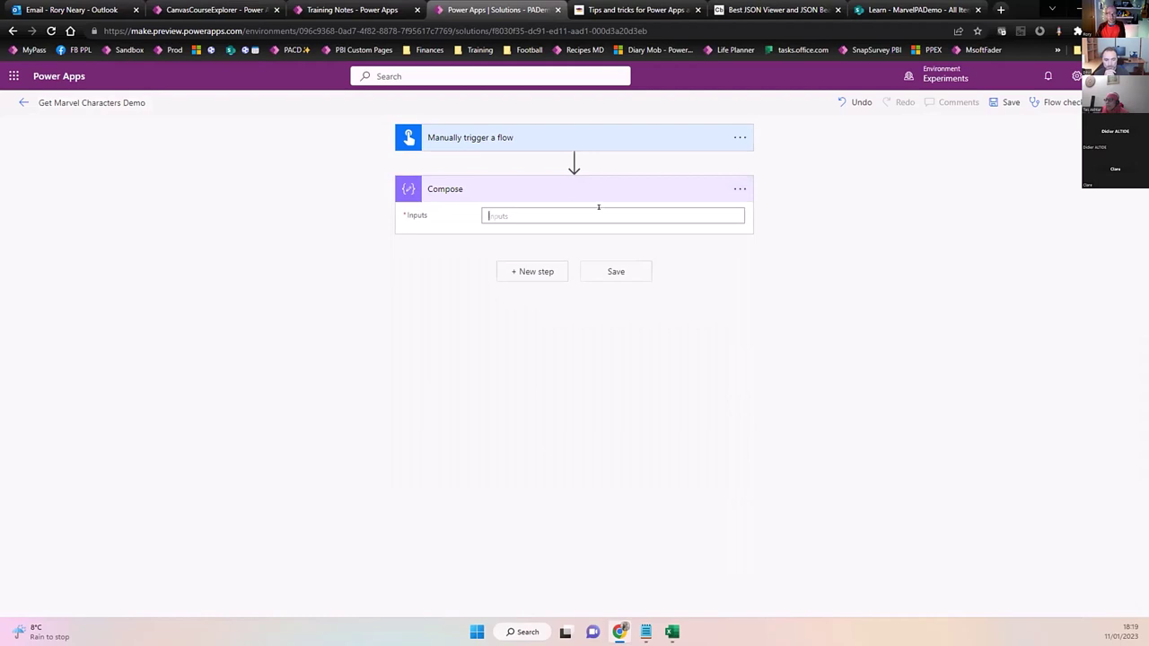
type("Test")
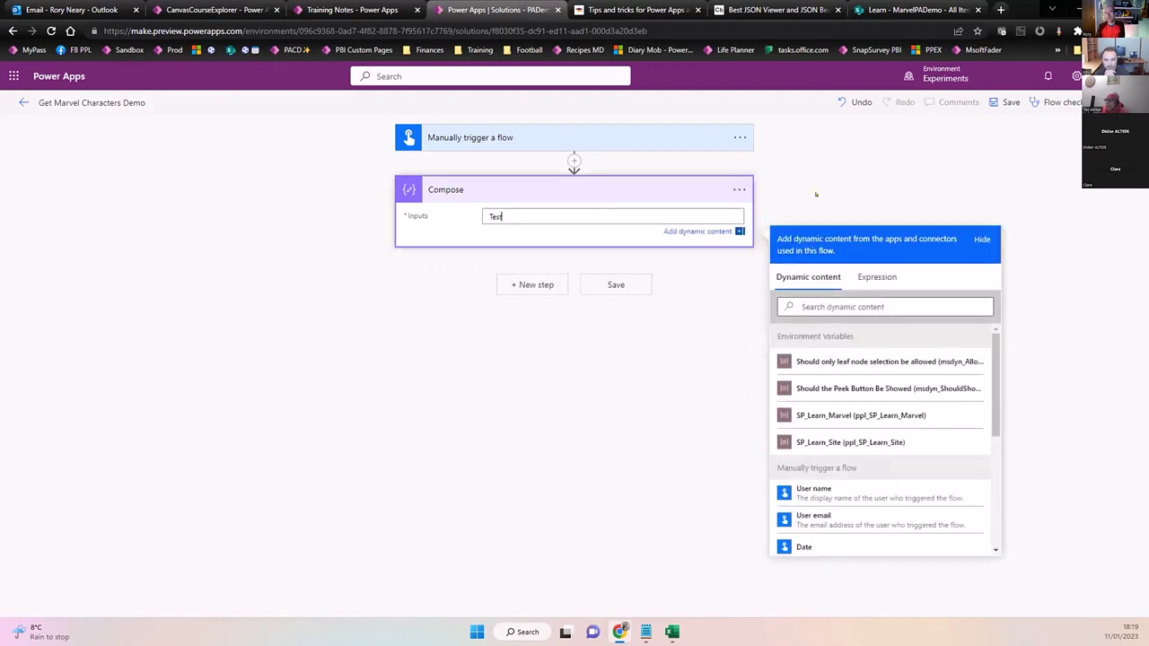
left_click(866, 176)
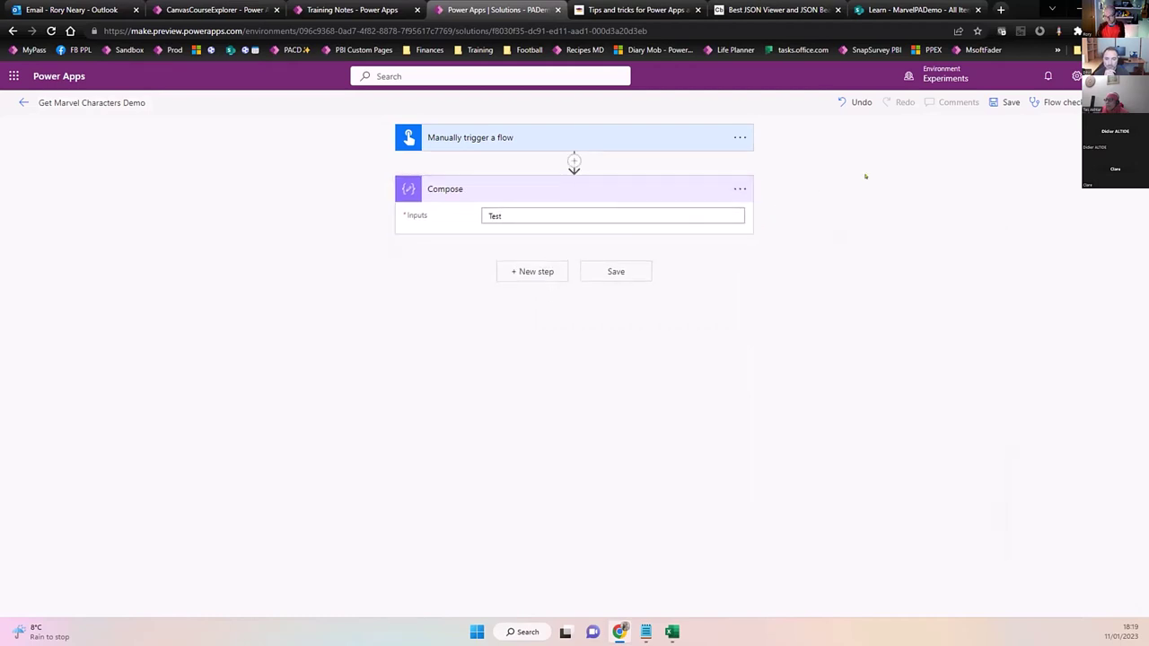
left_click(1007, 102)
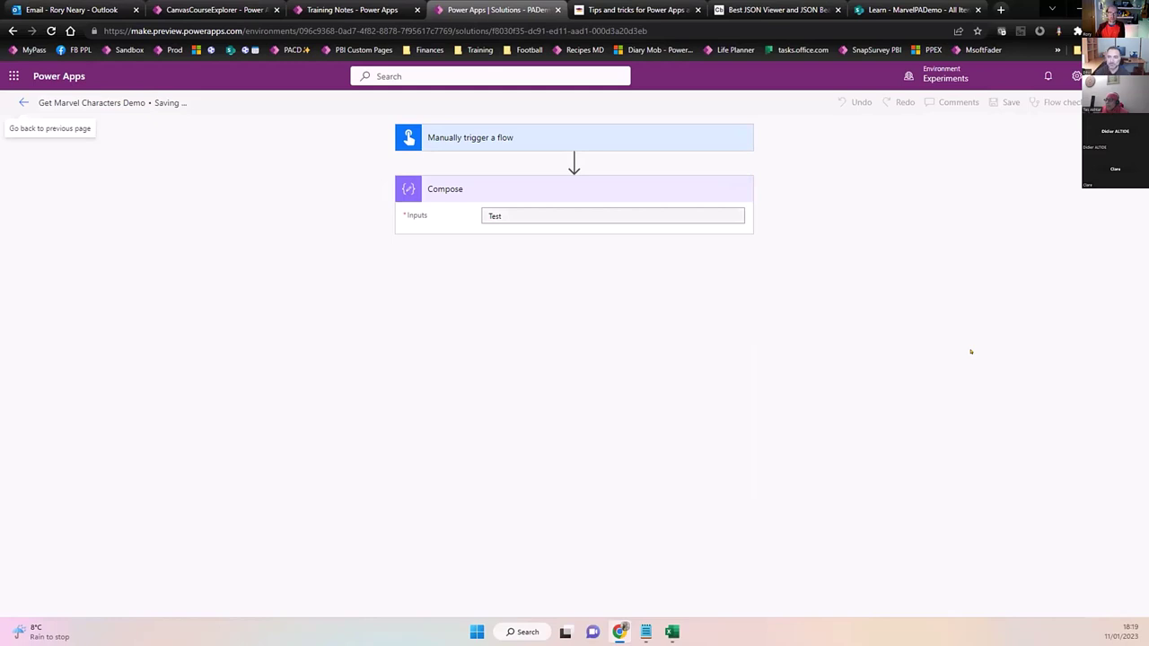
Go back to the PADemo solution's objects list and open the Get Marvel Characters Demo flow page.
left_click(24, 102)
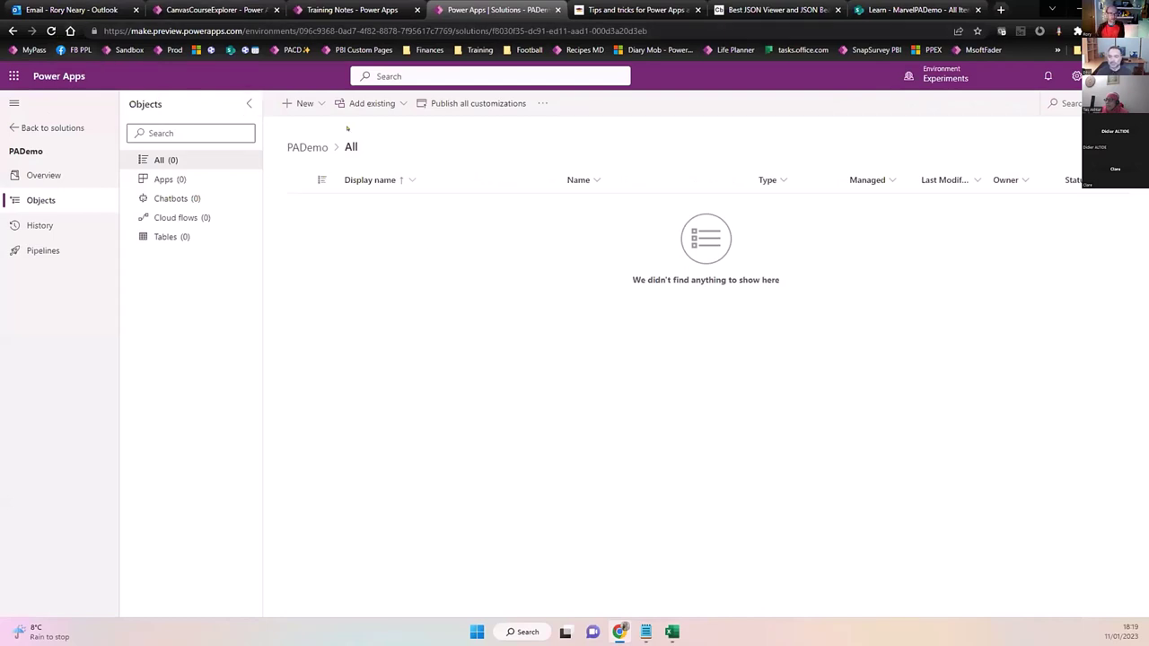
left_click(541, 103)
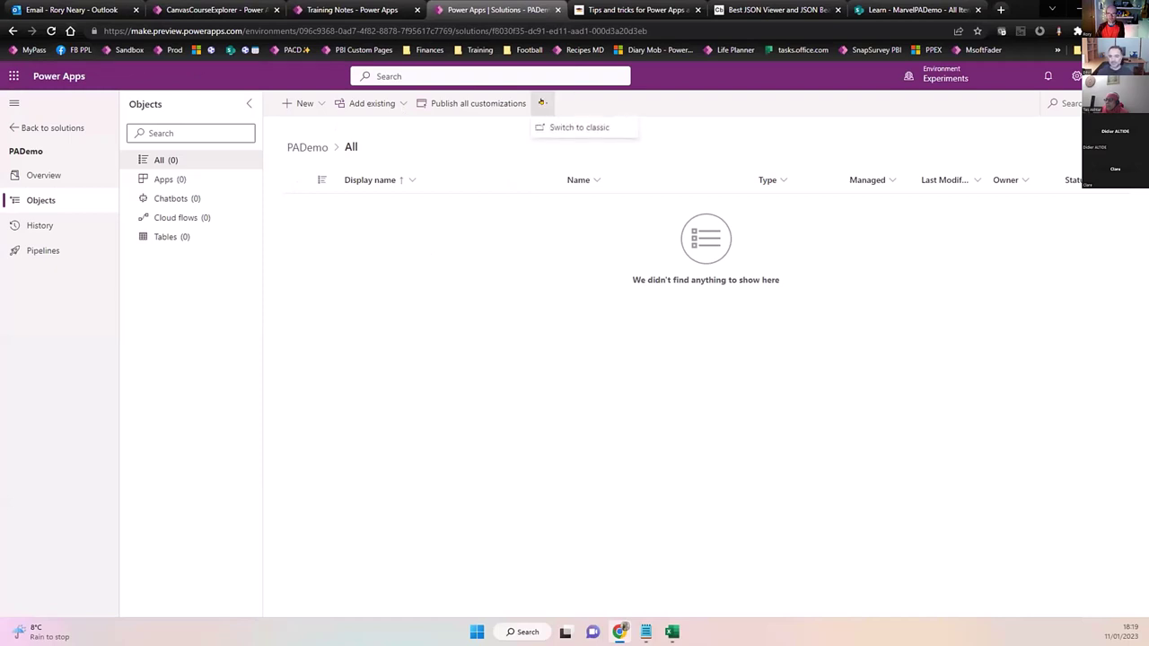
left_click(542, 103)
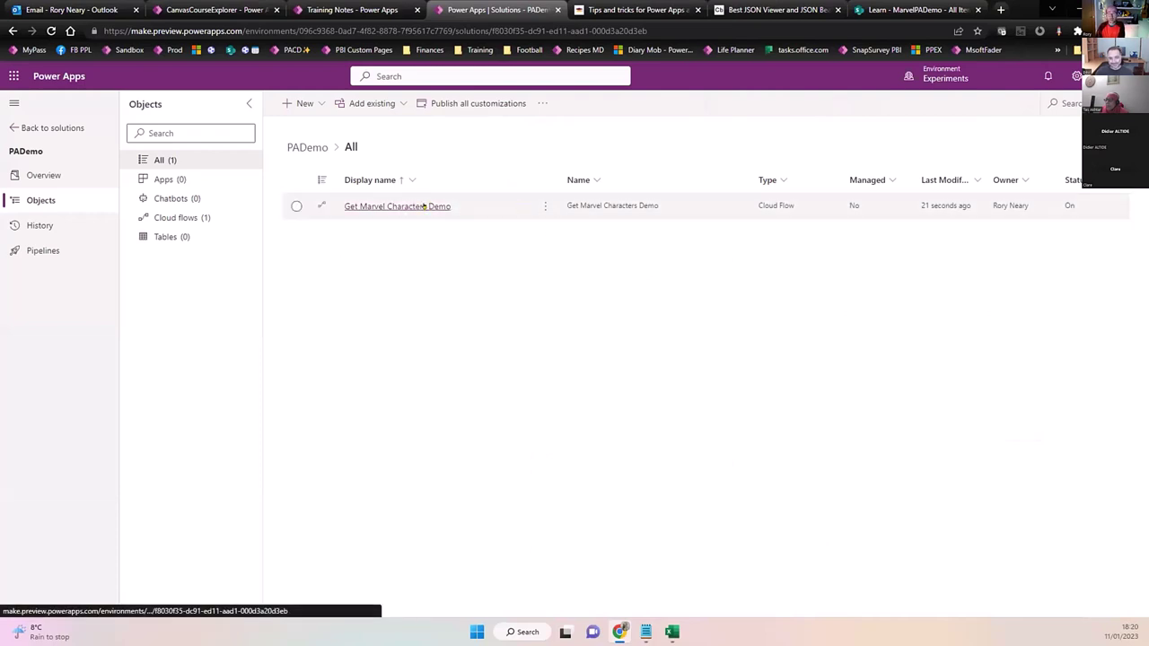
left_click(424, 205)
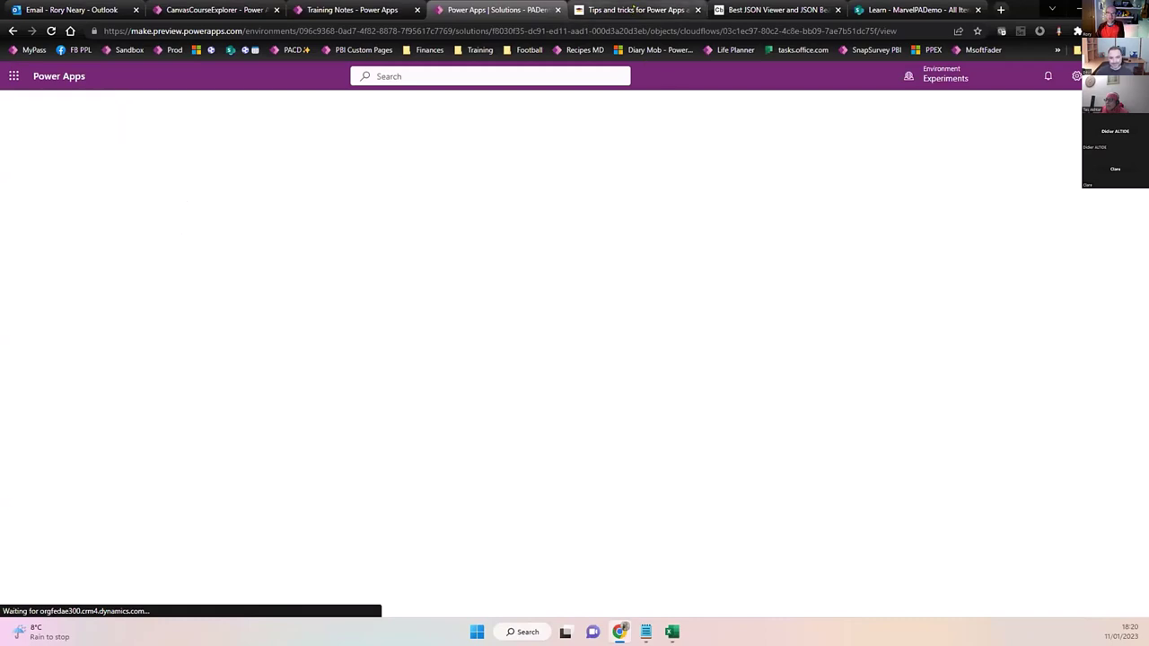
left_click(637, 10)
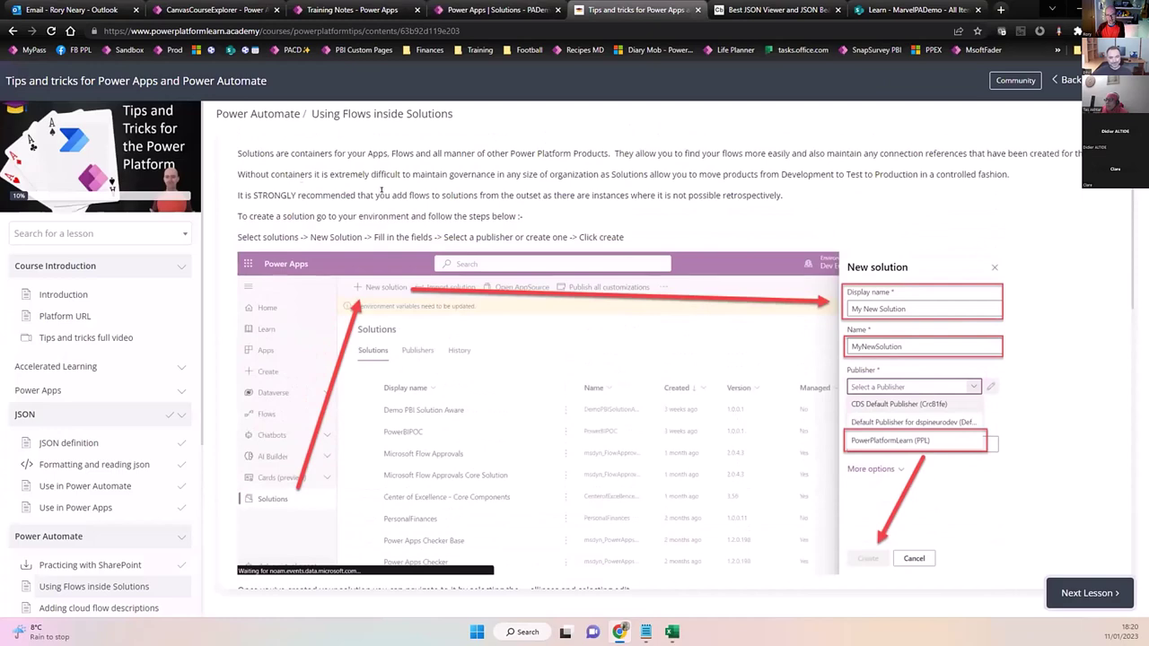
Complete the Using Flows inside Solutions lesson, open Adding cloud flow descriptions, then return to Power Apps.
scroll(653, 351, "down", 1)
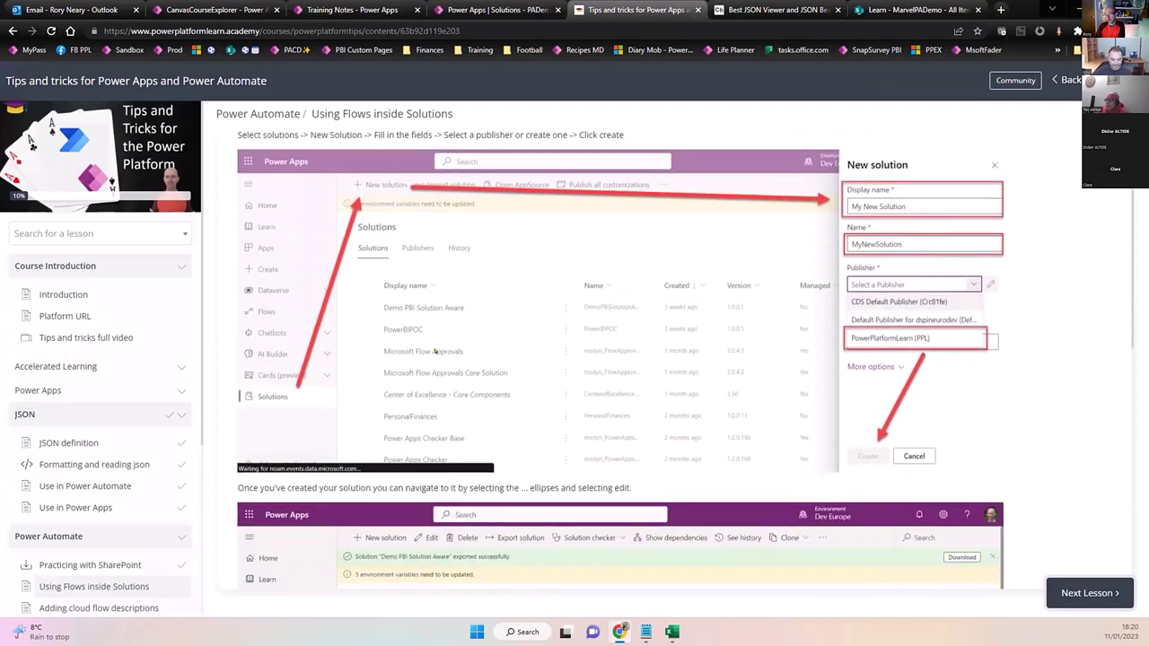
scroll(652, 351, "down", 4)
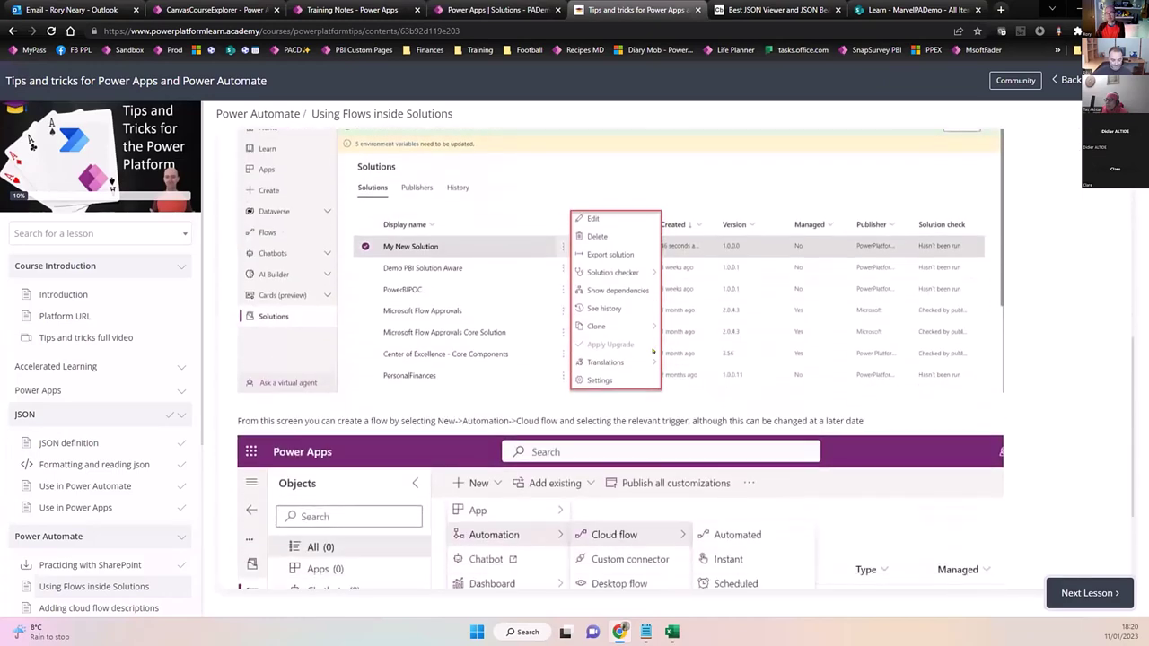
scroll(653, 351, "down", 2)
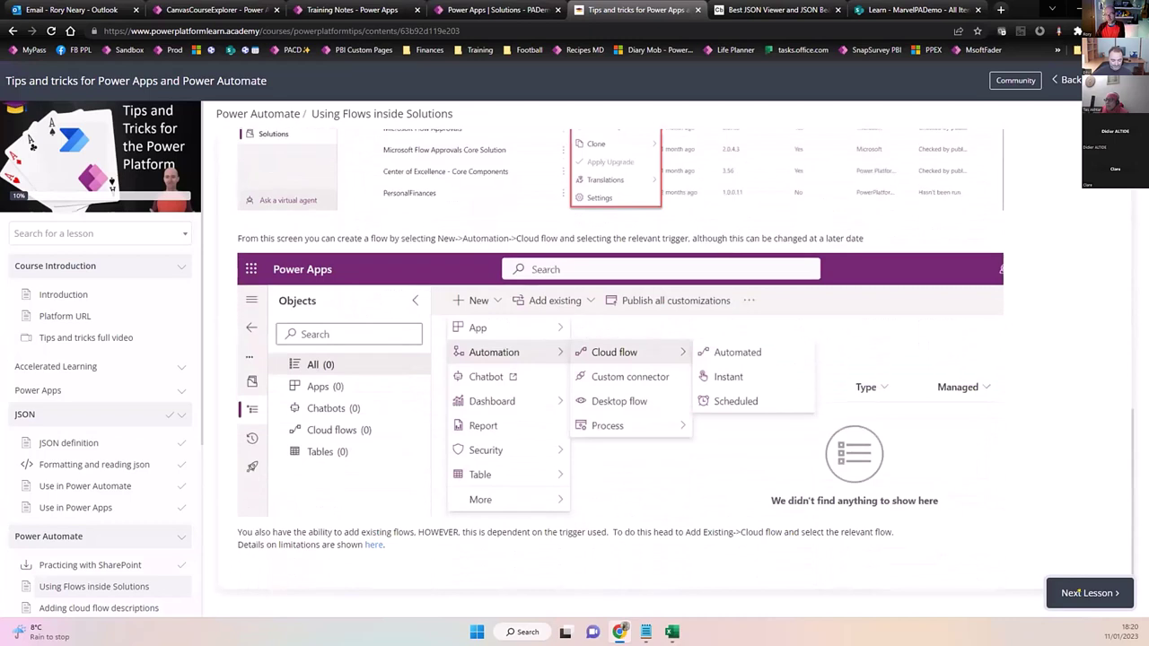
left_click(1082, 591)
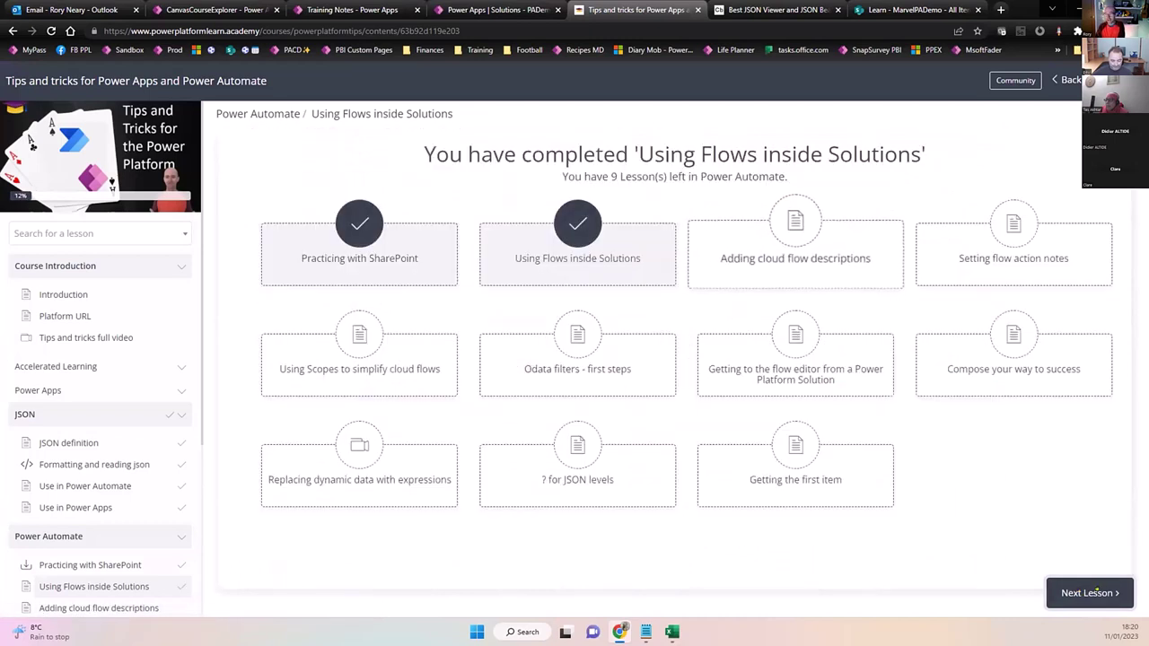
left_click(1095, 581)
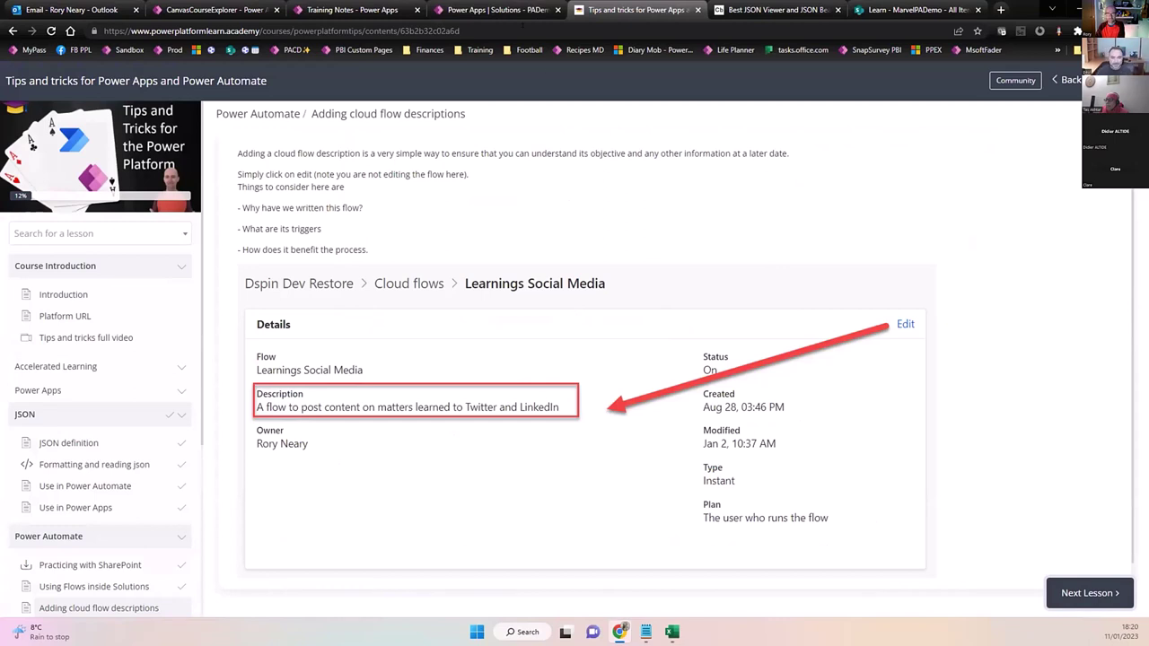
left_click(496, 10)
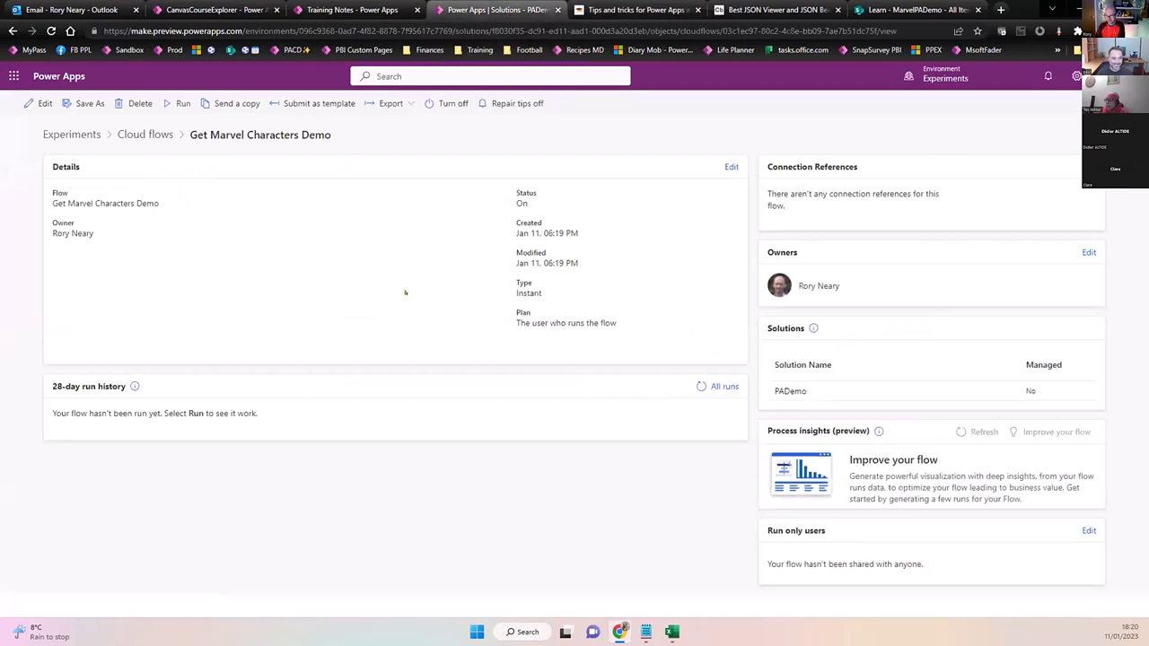
Set the flow's description to 'Demo of how to work with flow', save, refresh, and go back.
left_click(730, 167)
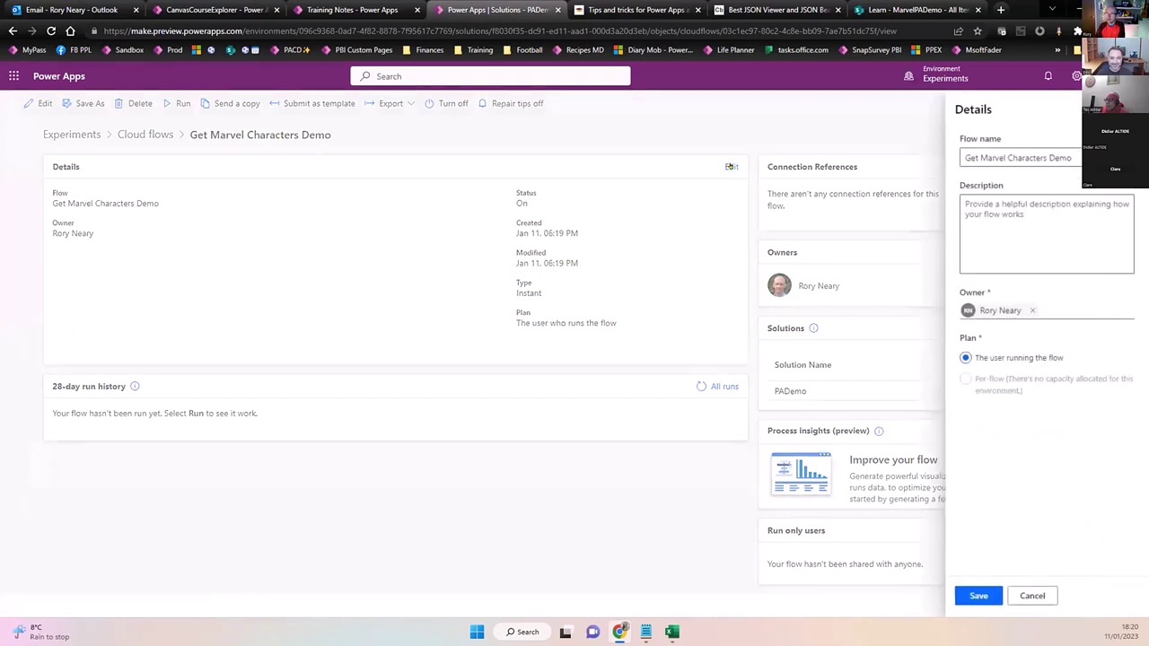
left_click(731, 167)
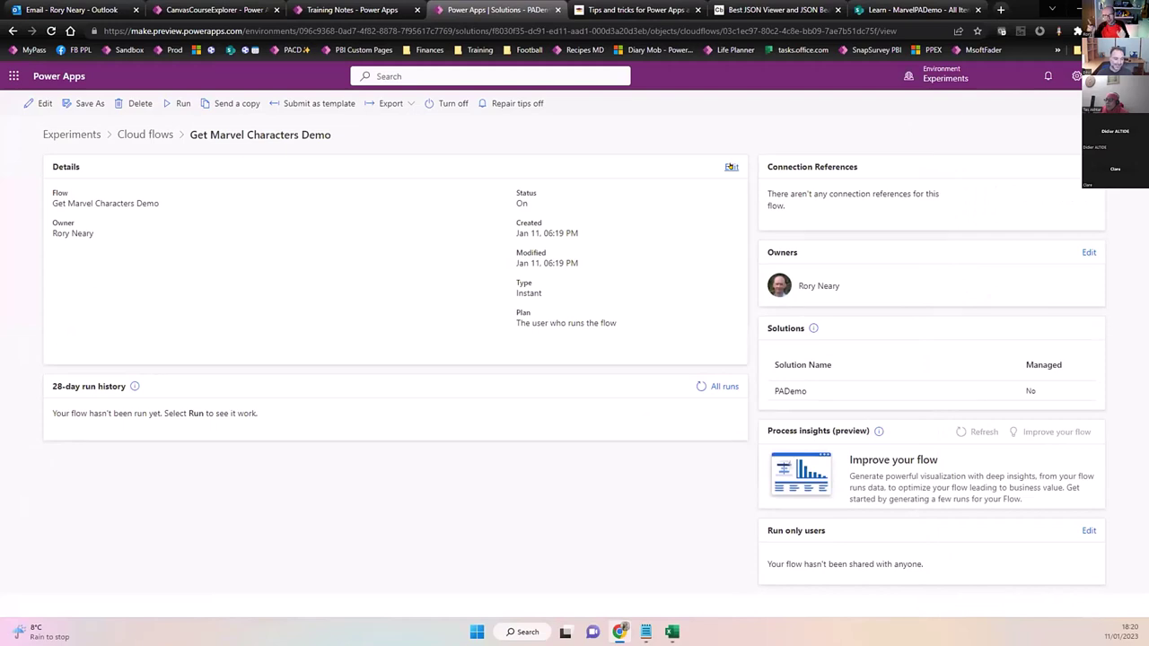
left_click(731, 167)
left_click(1047, 215)
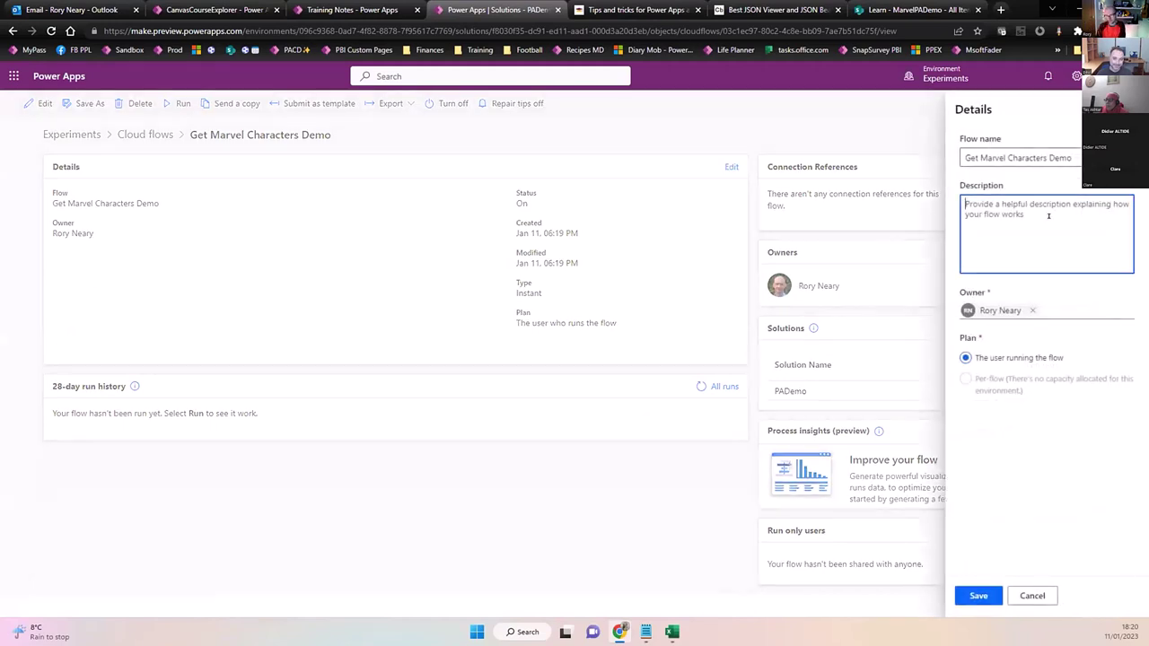
type("Demo o")
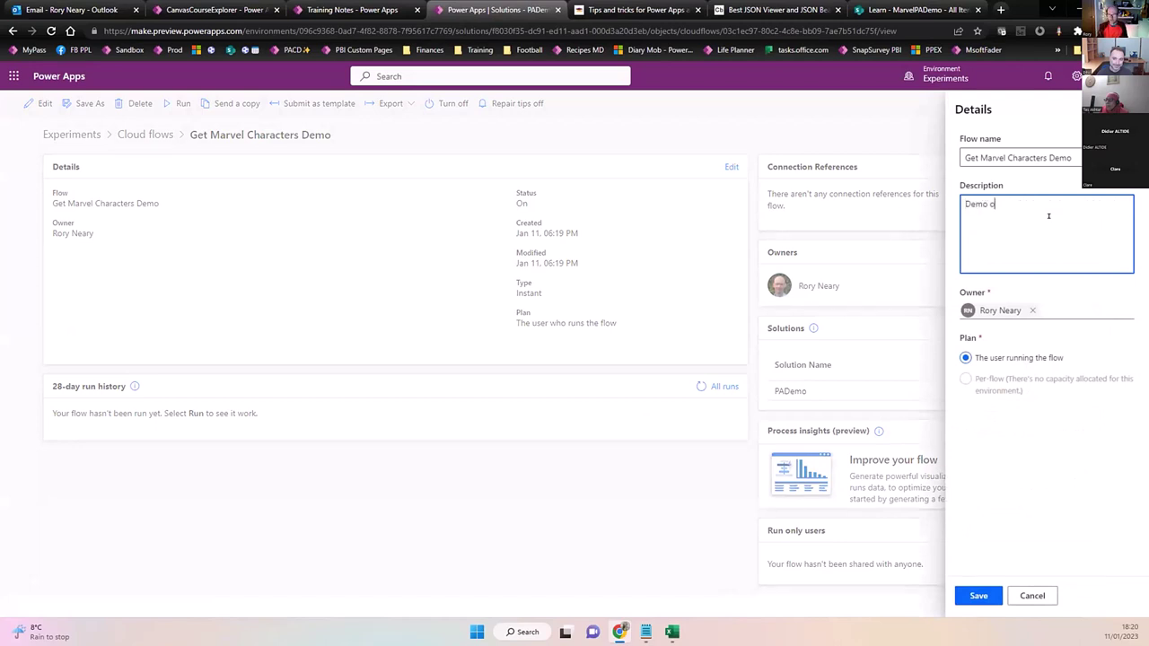
type("f how to work with flow")
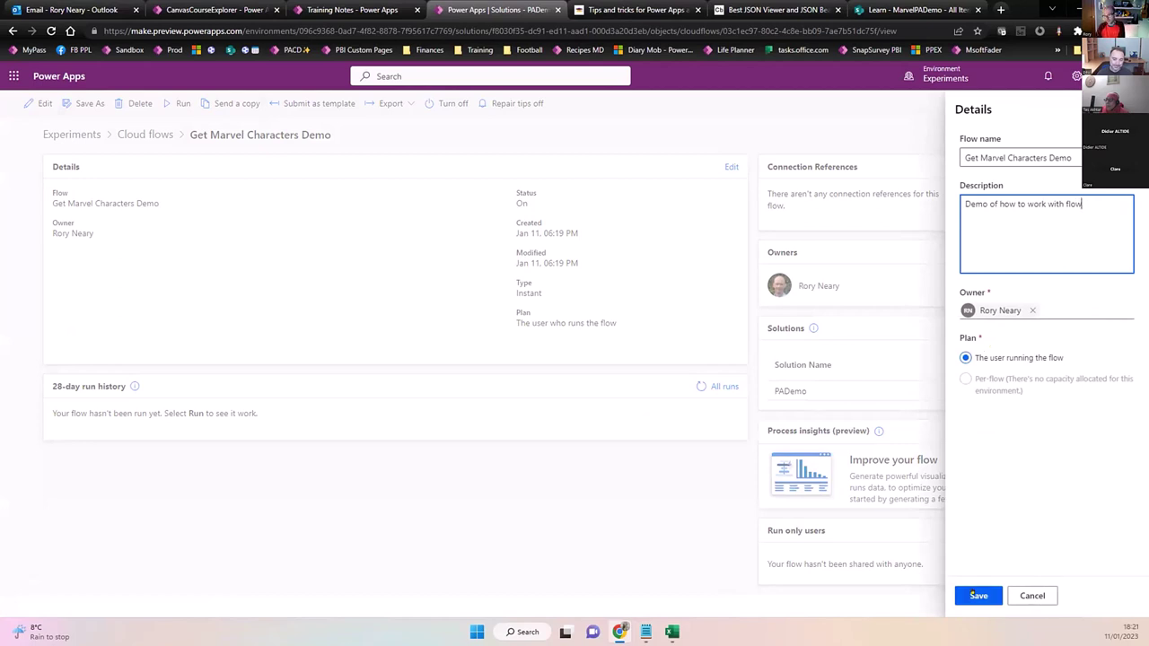
left_click(975, 593)
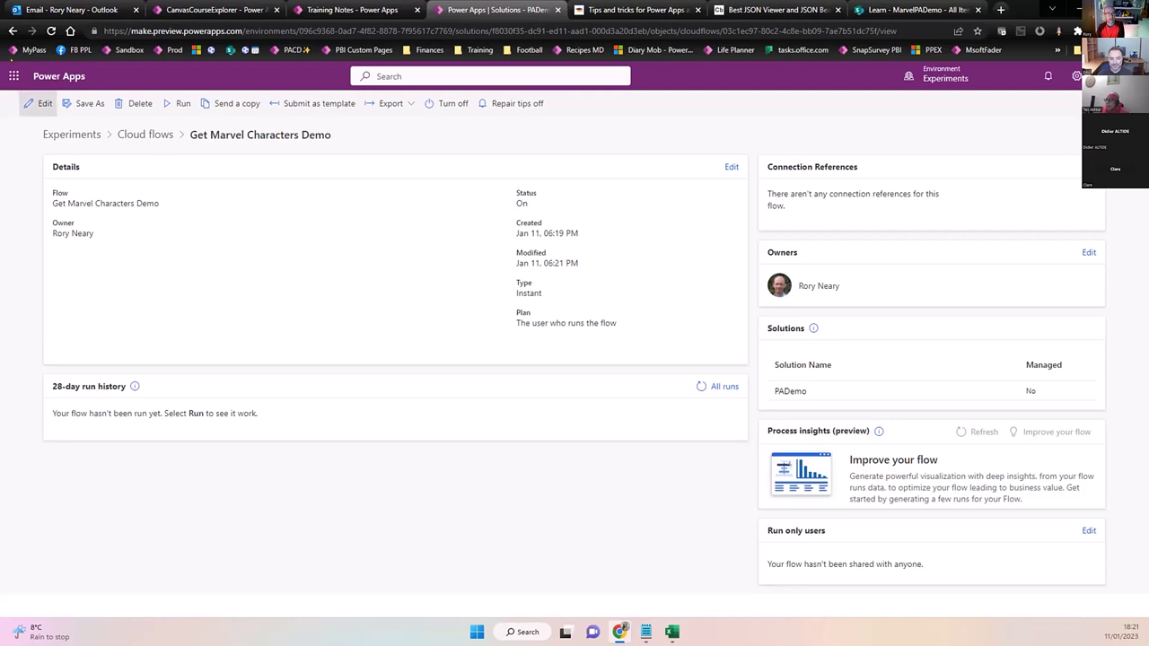
left_click(51, 31)
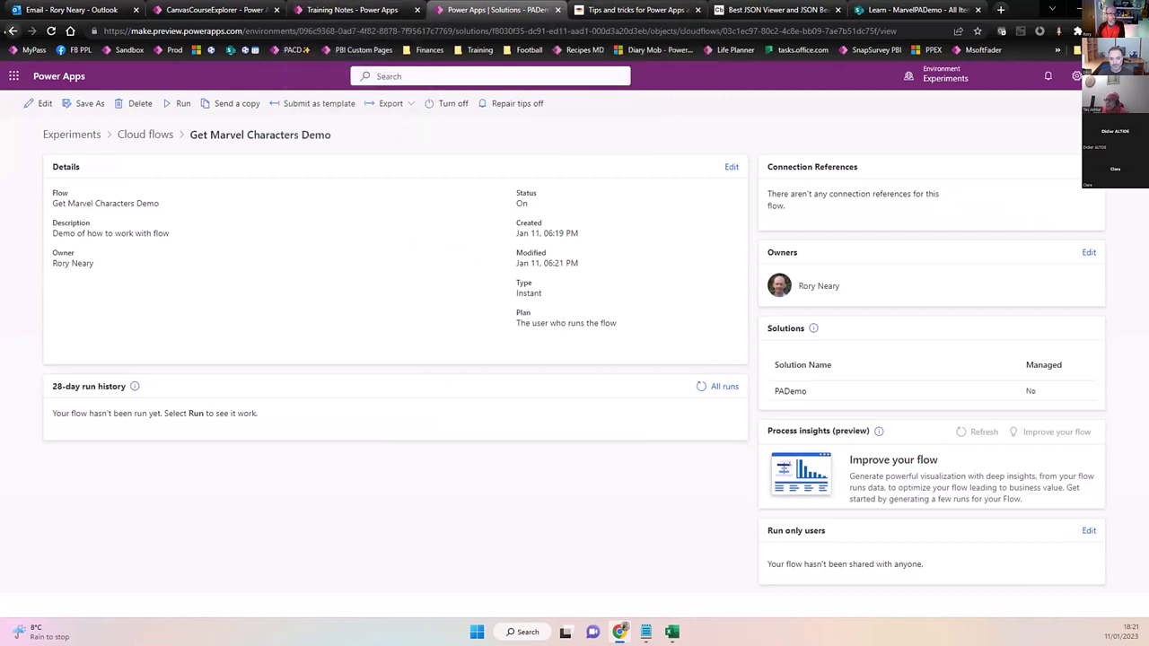
left_click(13, 31)
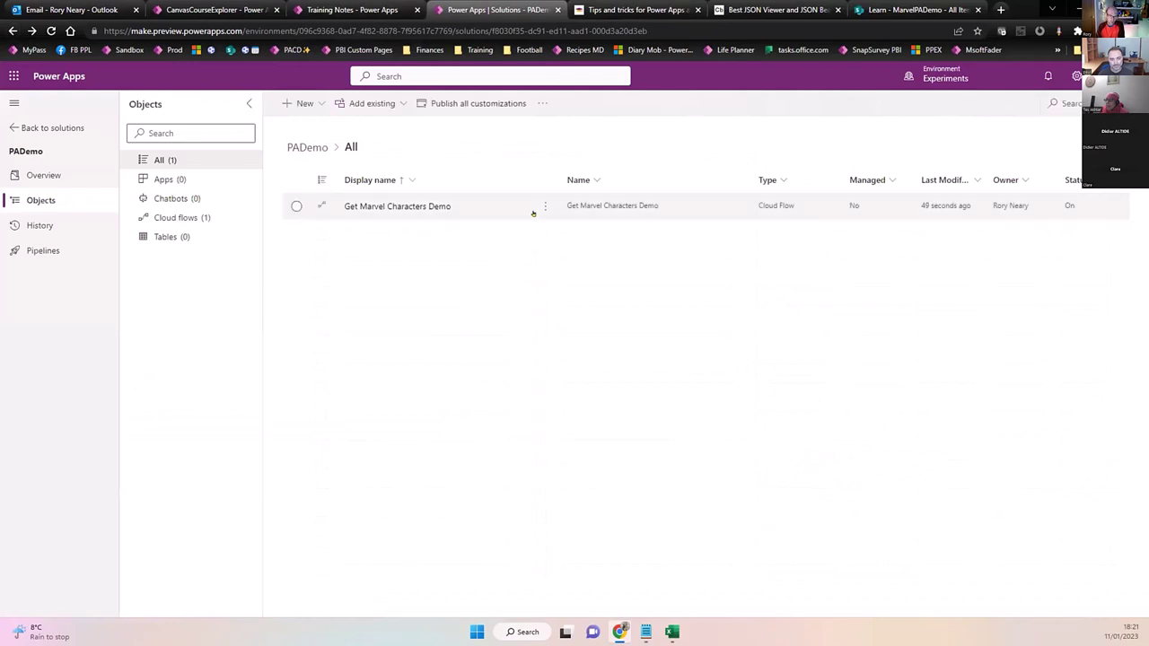
Use the flow row's Edit menu to open Get Marvel Characters Demo in a new tab.
left_click(542, 207)
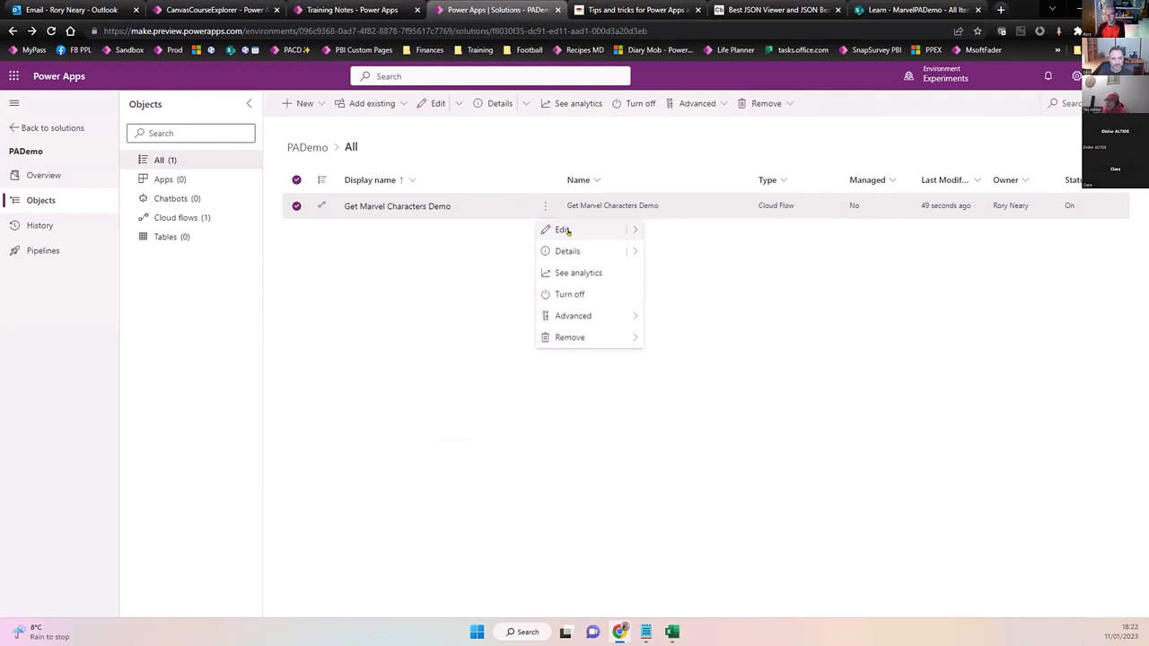
left_click(629, 229)
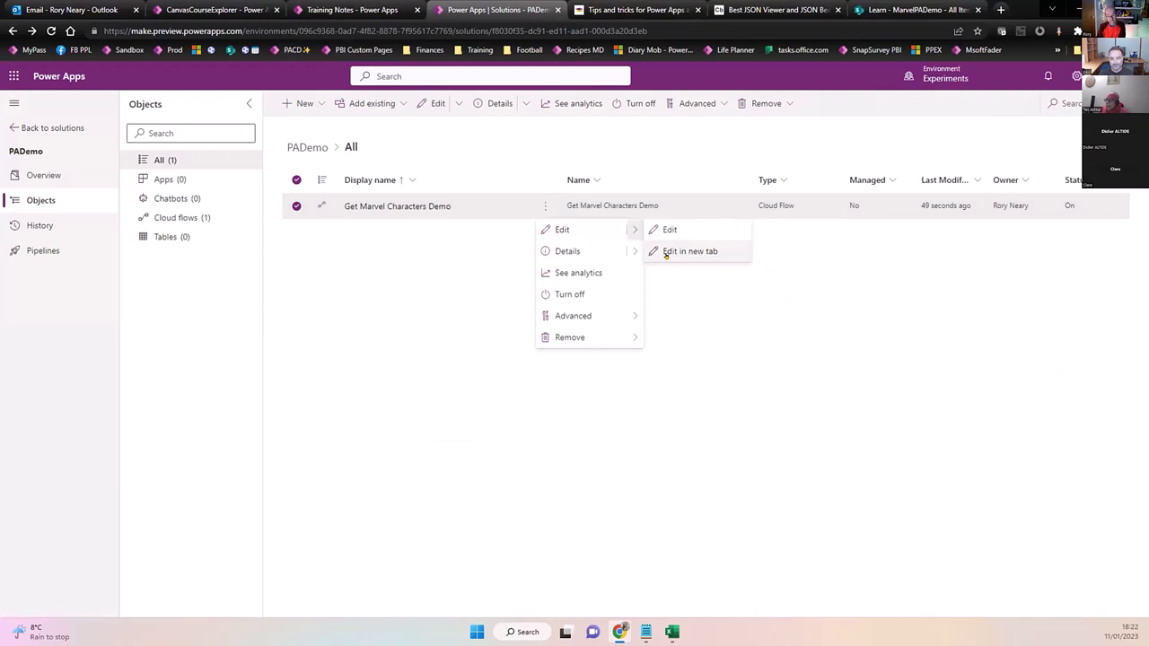
left_click(666, 253)
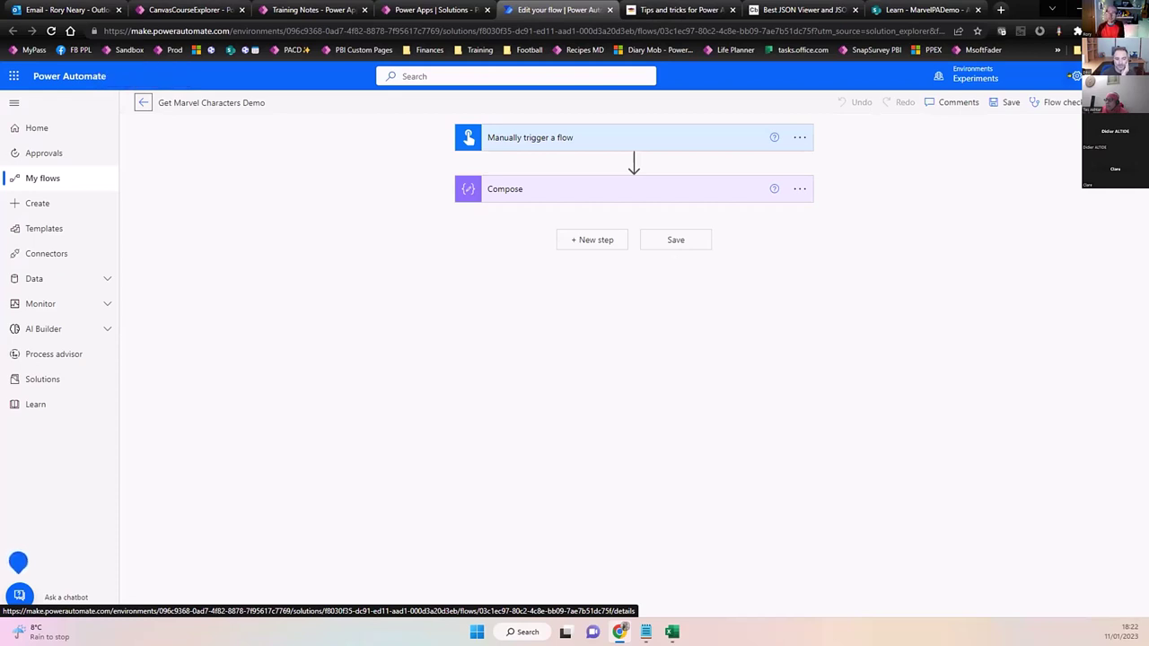
Toggle Experimental Features in Power Automate settings, cancel without saving, and return to the lesson.
left_click(1074, 76)
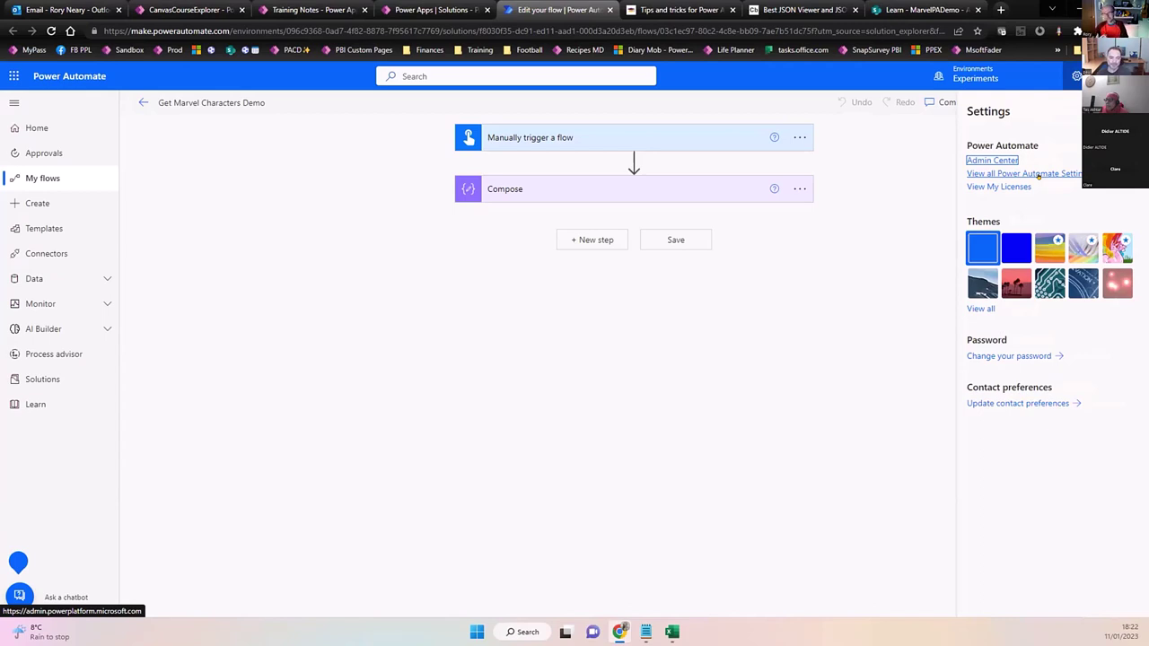
left_click(1039, 174)
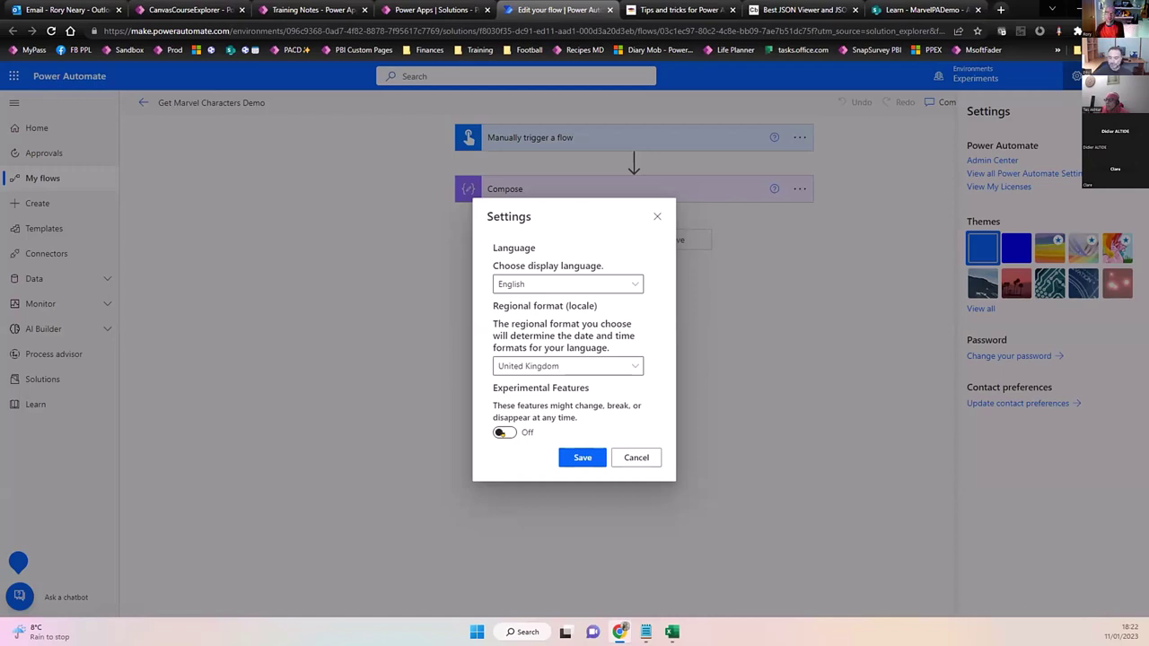
left_click(500, 433)
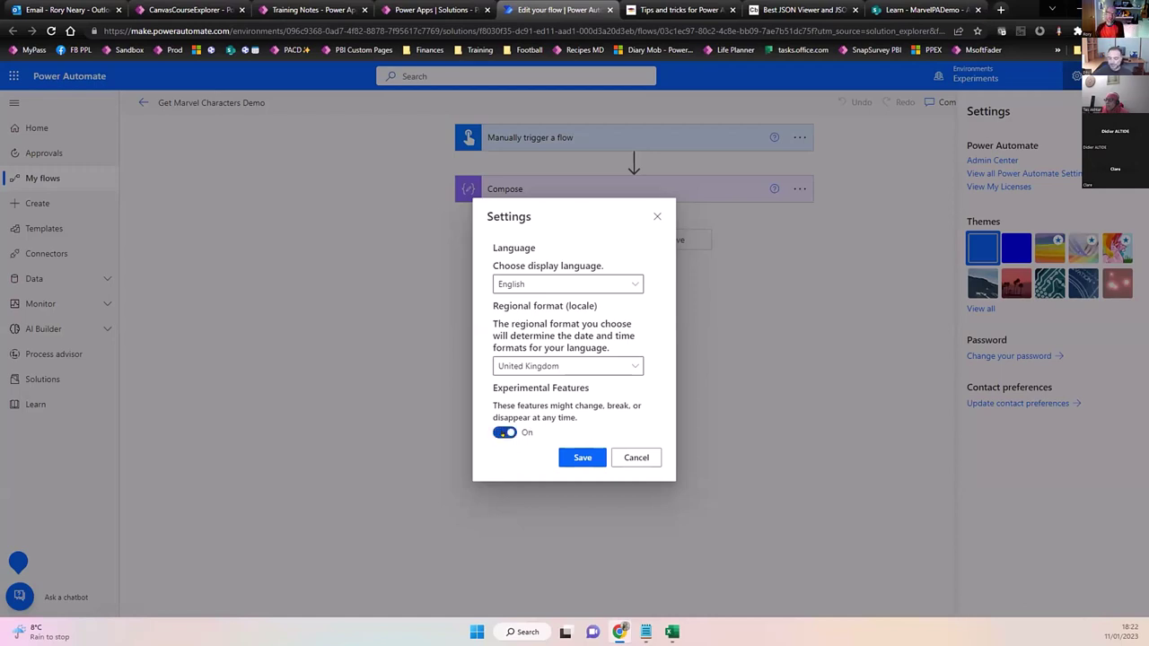
left_click(637, 458)
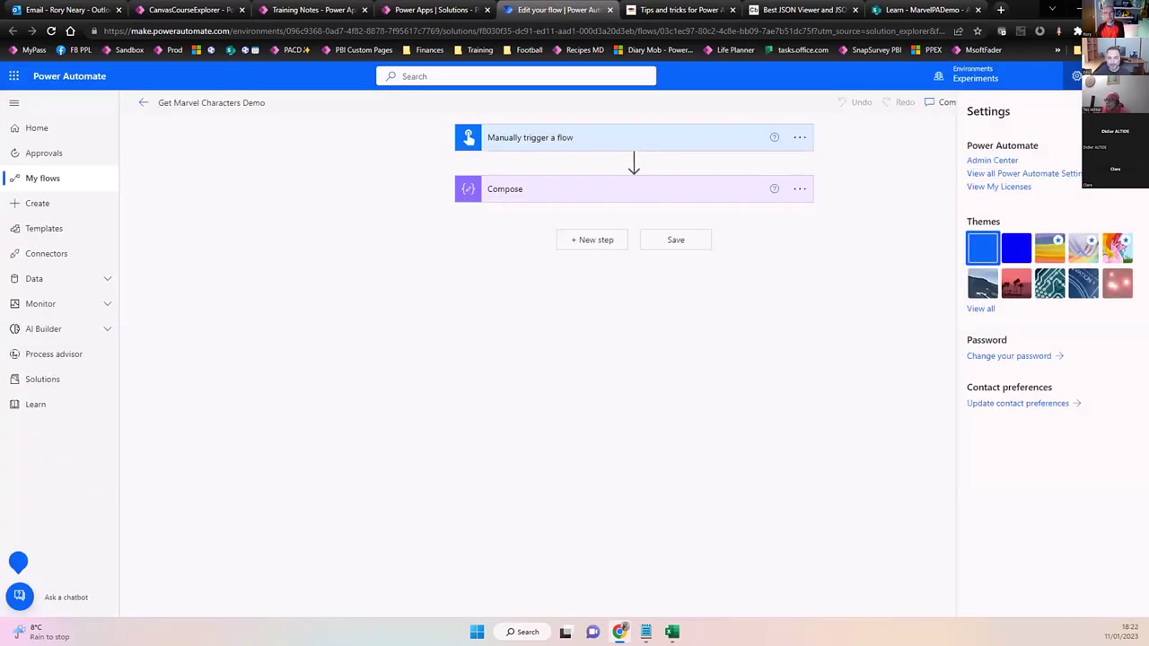
left_click(738, 376)
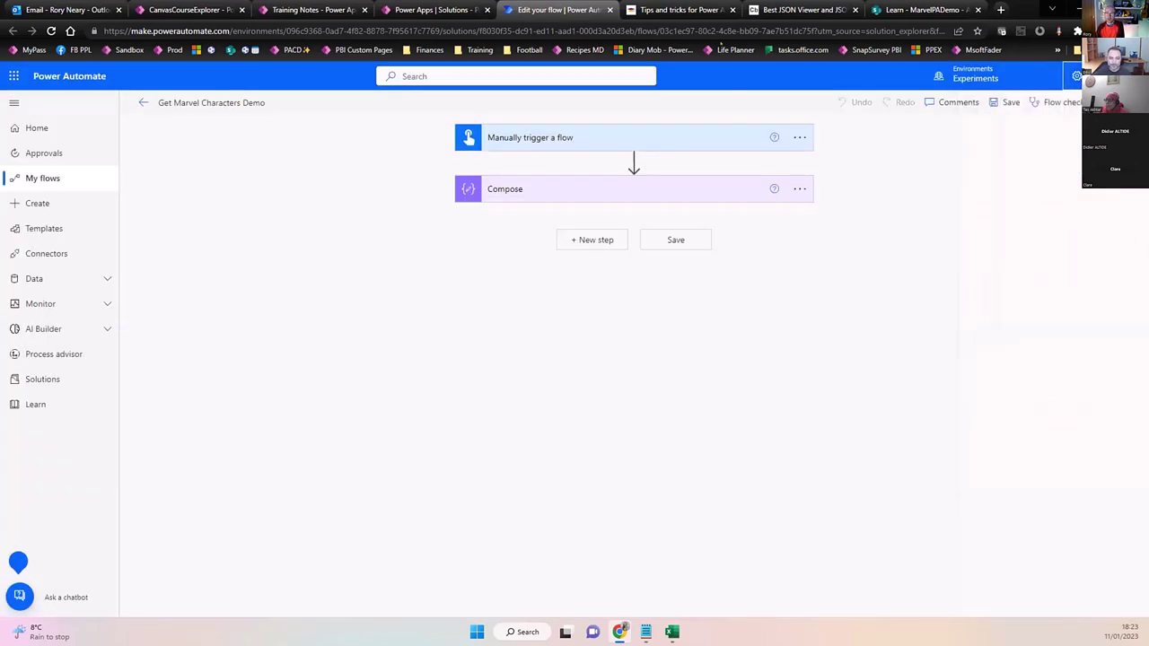
left_click(692, 9)
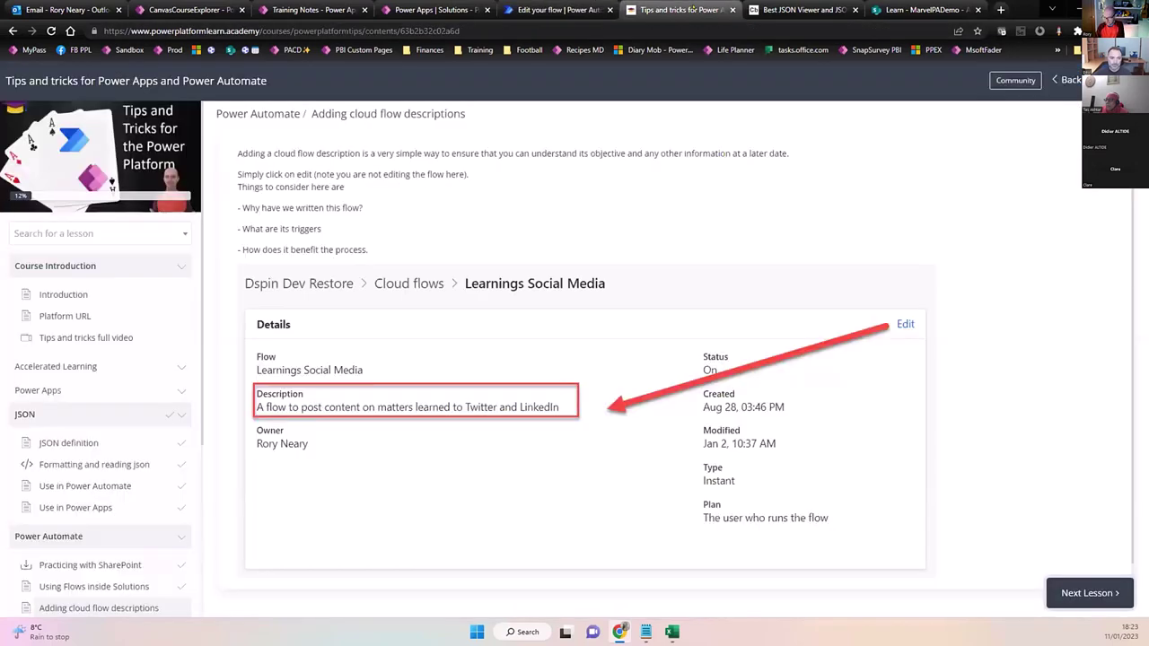
Finish Adding cloud flow descriptions, open Setting flow action notes, and return to the flow editor.
scroll(589, 338, "down", 1)
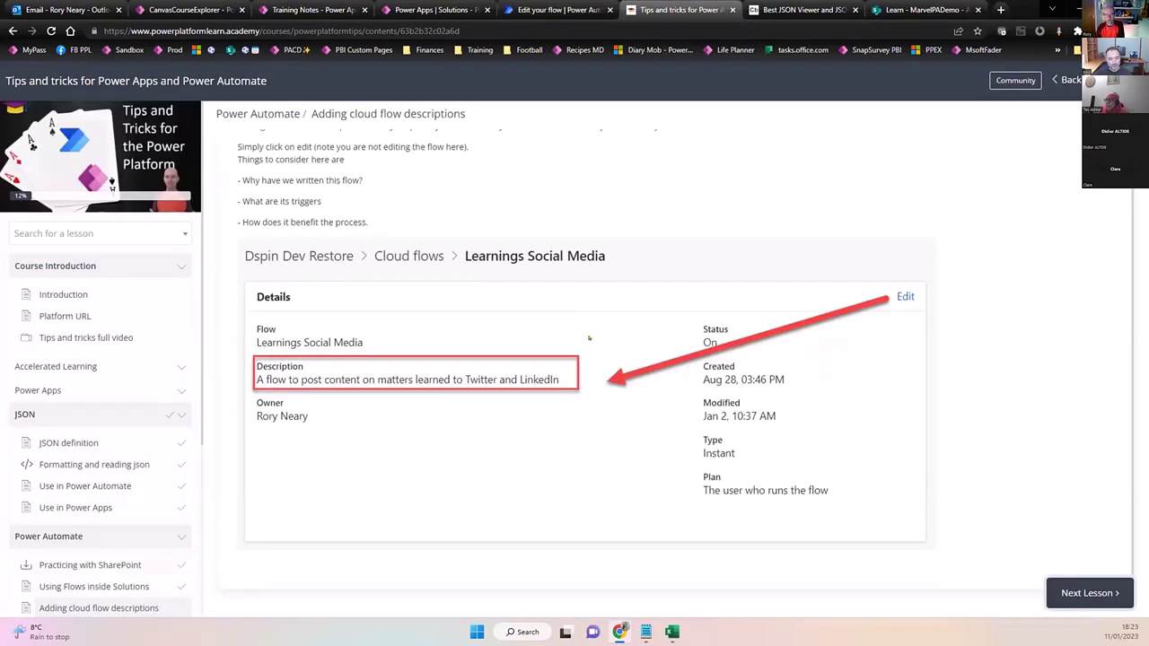
left_click(1095, 596)
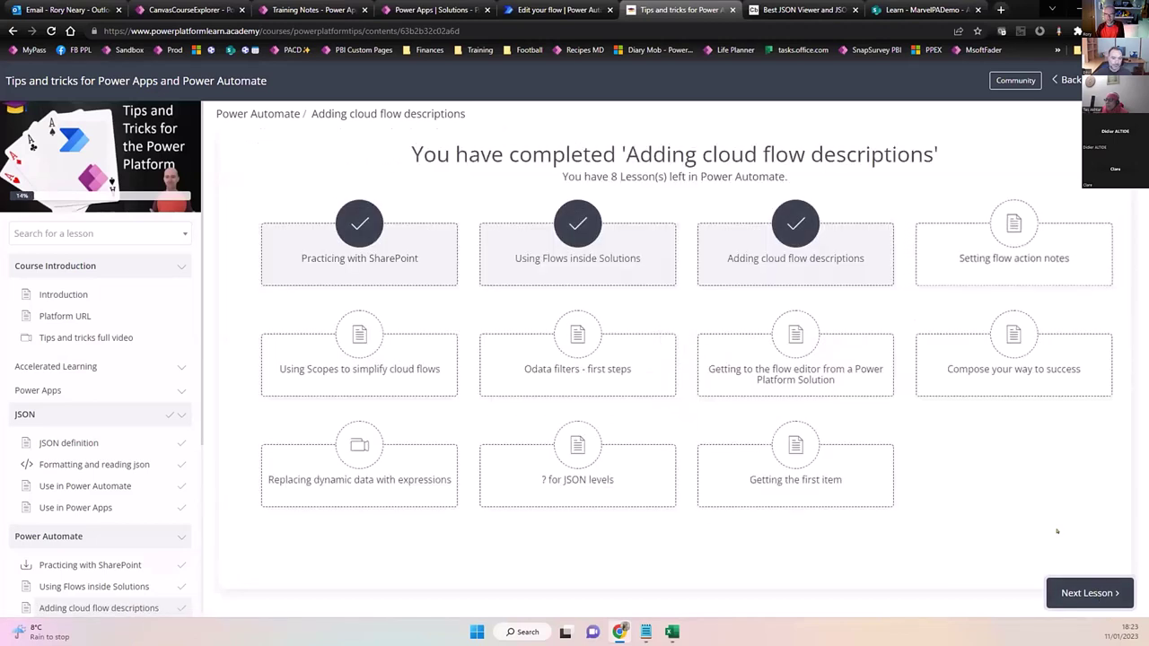
left_click(1076, 593)
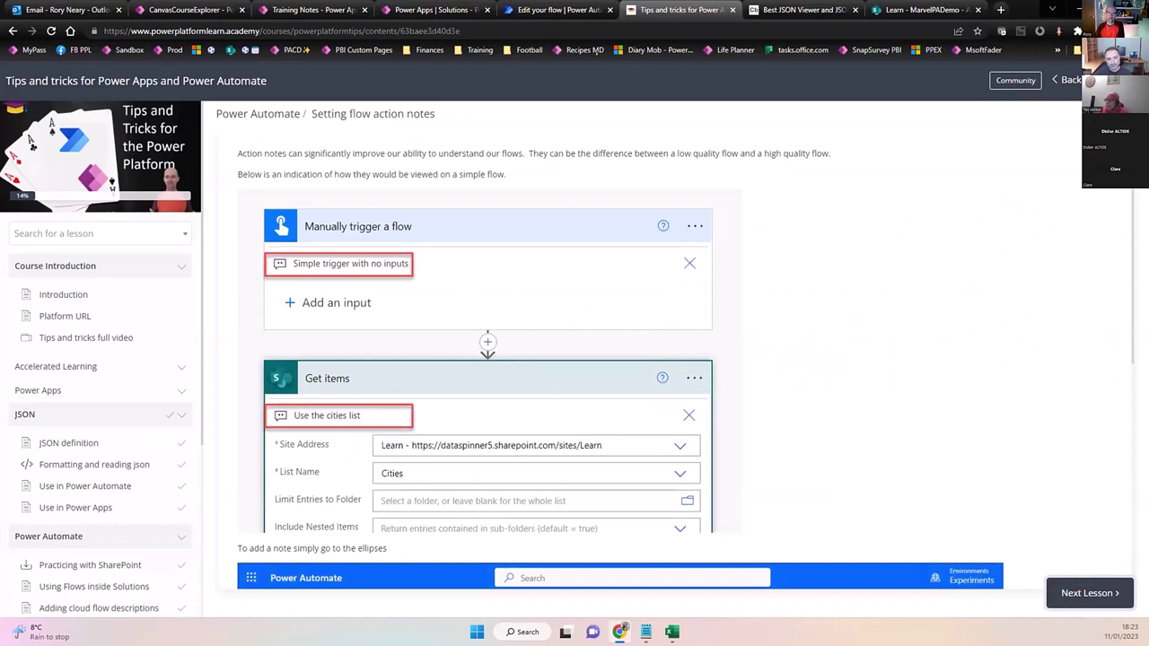
left_click(550, 9)
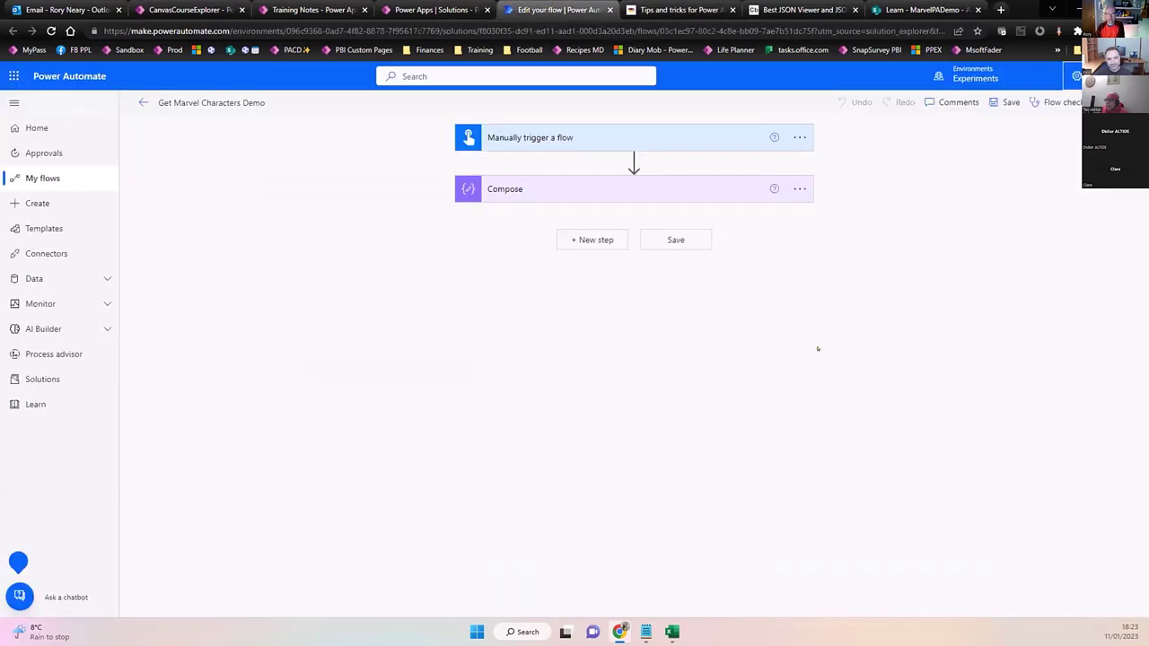
Add the note 'Here is a note about whit we are doing here' to the manual trigger.
left_click(792, 137)
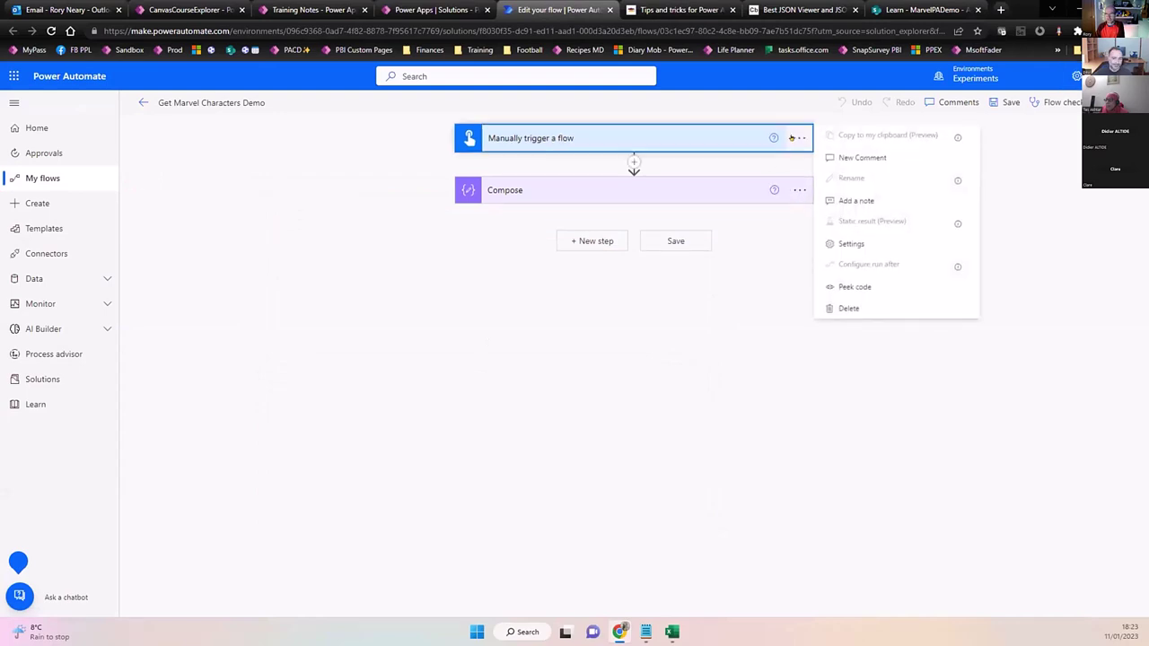
left_click(853, 200)
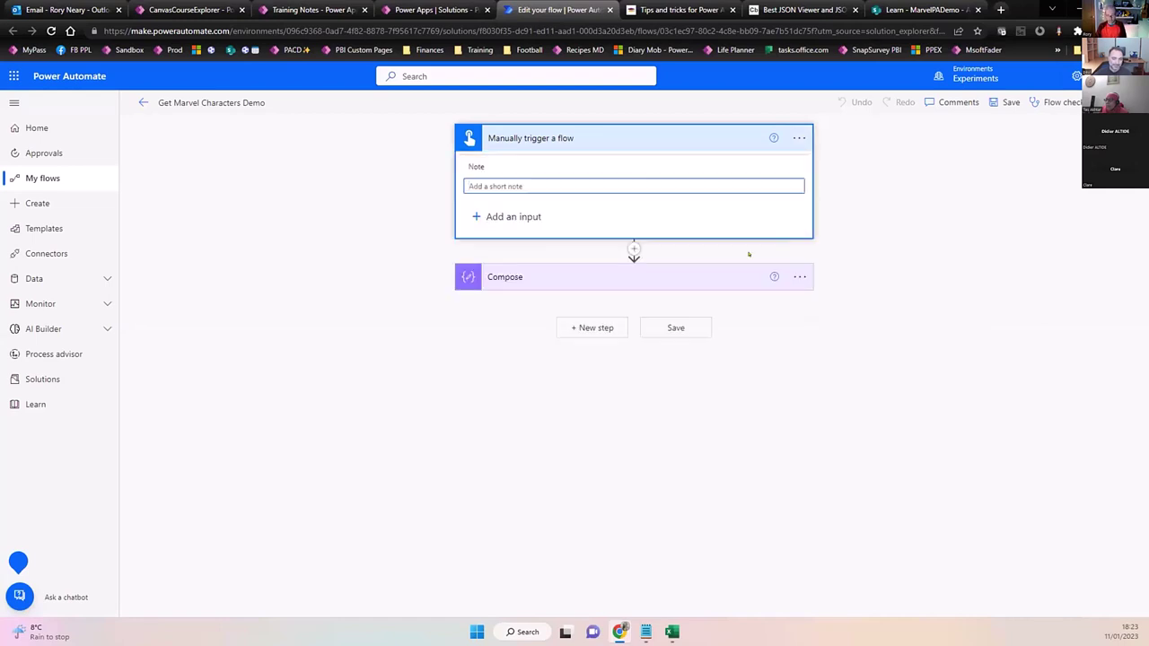
type("Here is a n")
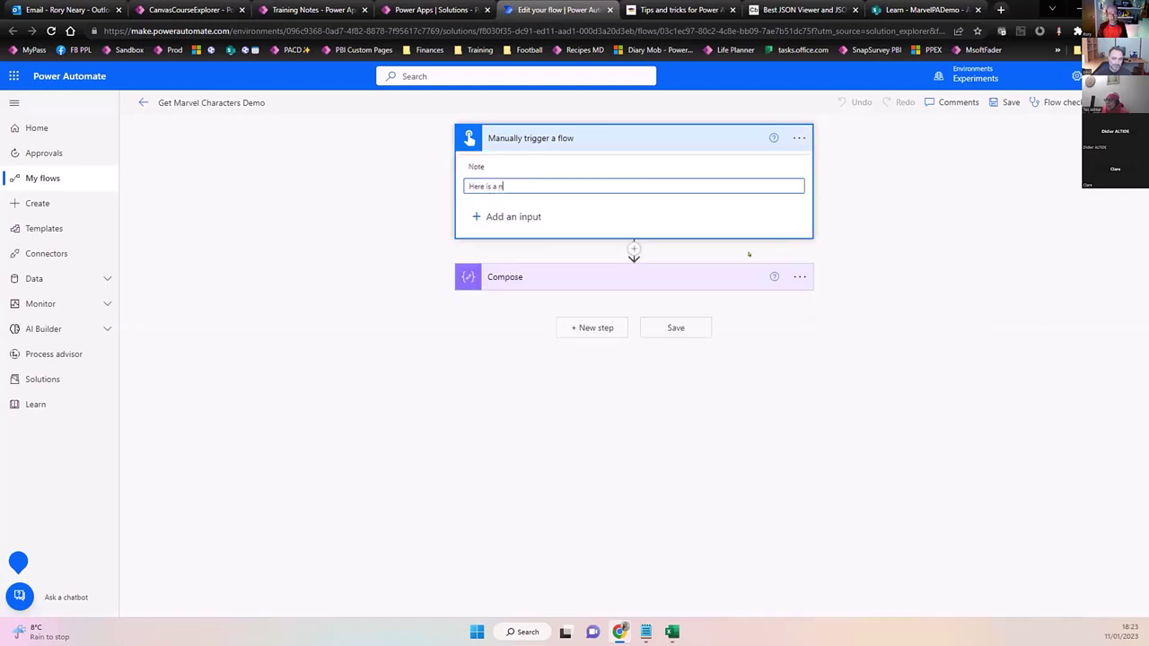
type("ote about whi")
type("t we are doing")
key("BackSpace")
type("g here")
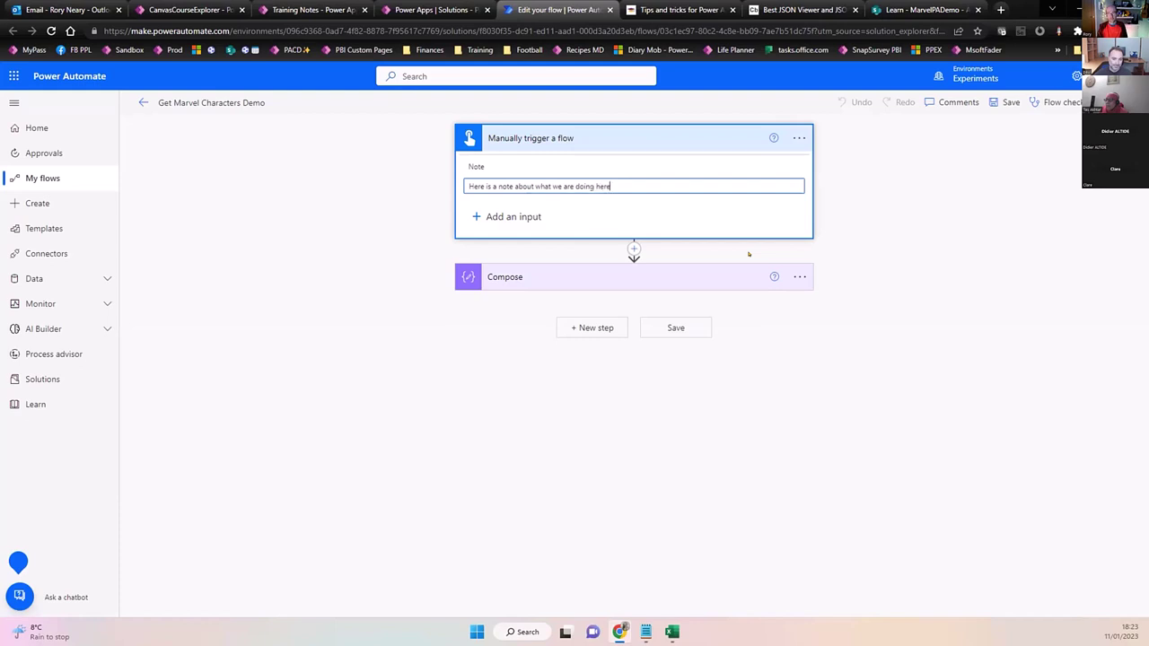
left_click(846, 226)
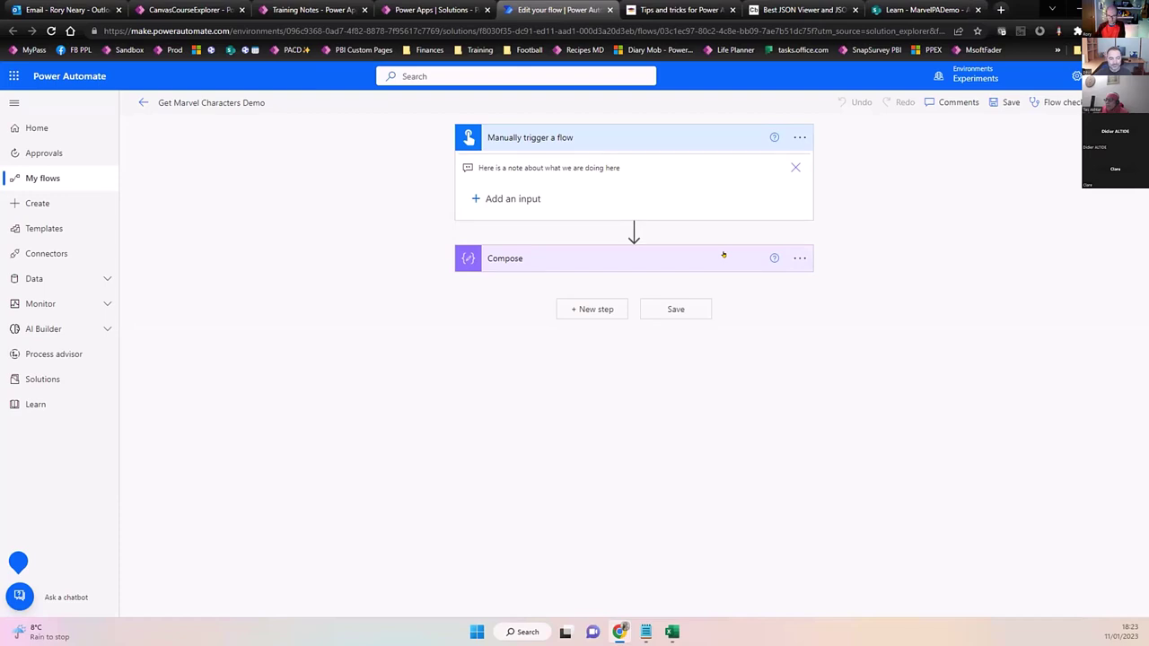
Add the note 'Here is an amazing description' to the Compose step and collapse it.
left_click(798, 258)
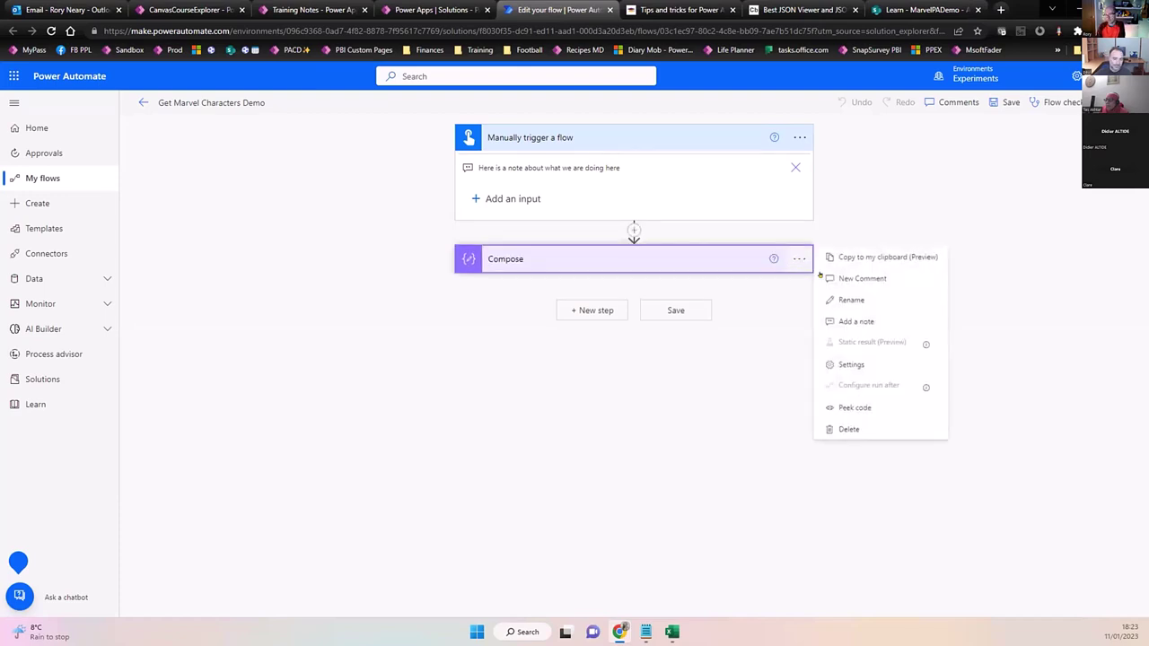
left_click(860, 321)
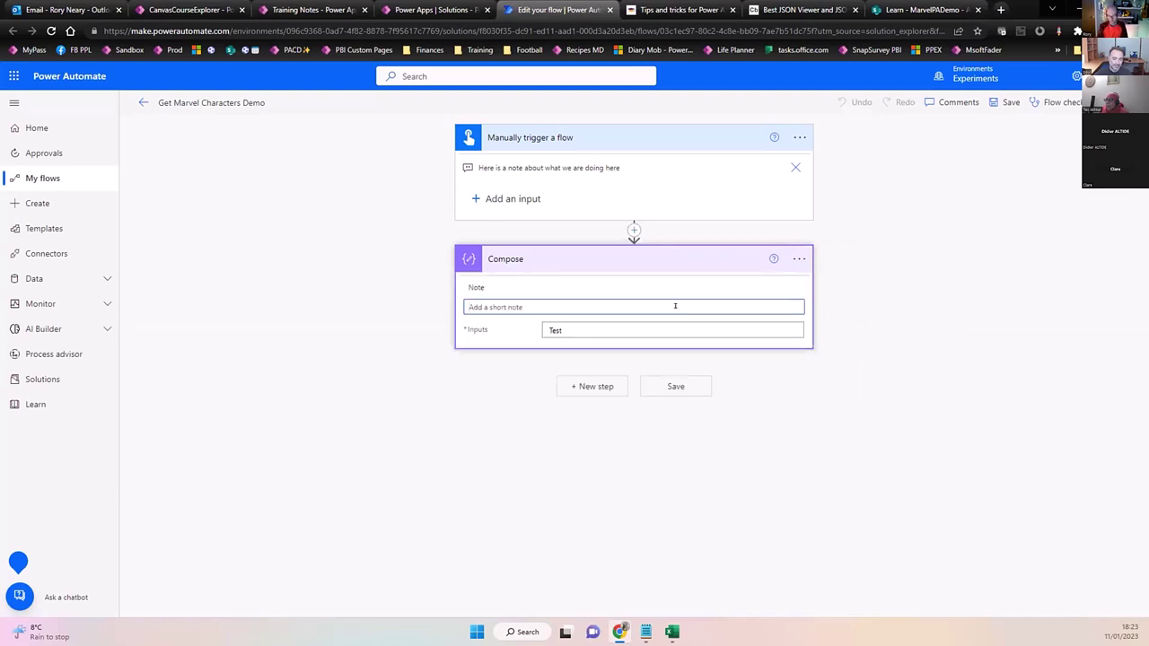
type("Here is an amazing description")
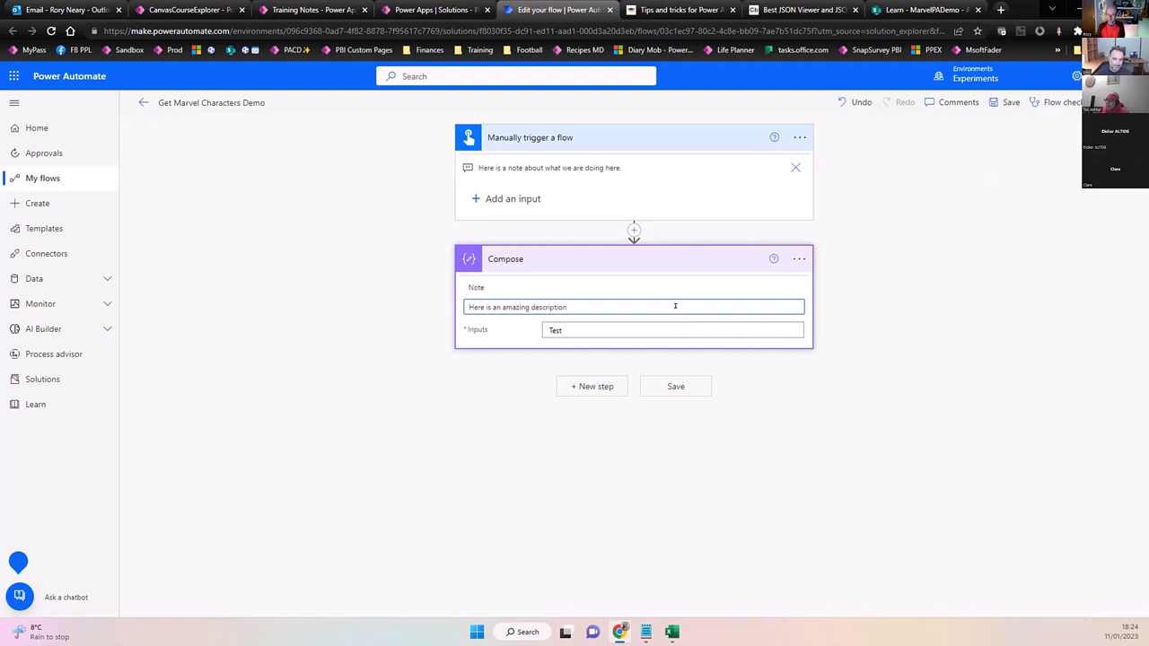
left_click(900, 347)
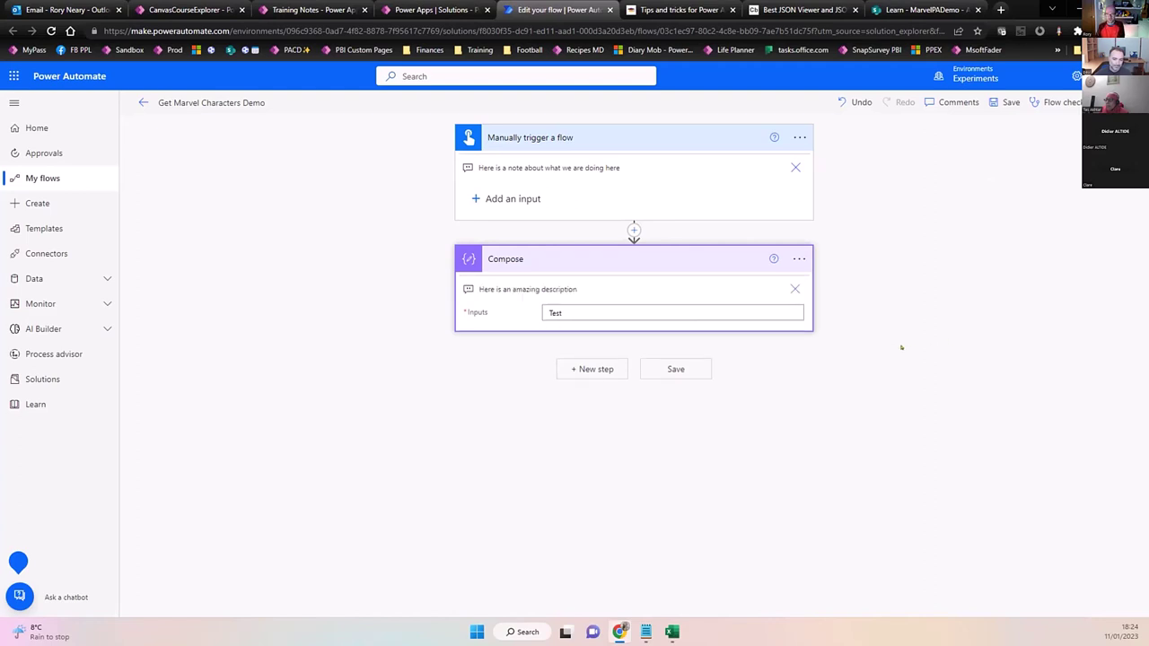
left_click(703, 247)
Expand the Compose step again and switch to the Setting flow action notes lesson.
left_click(703, 246)
left_click(672, 9)
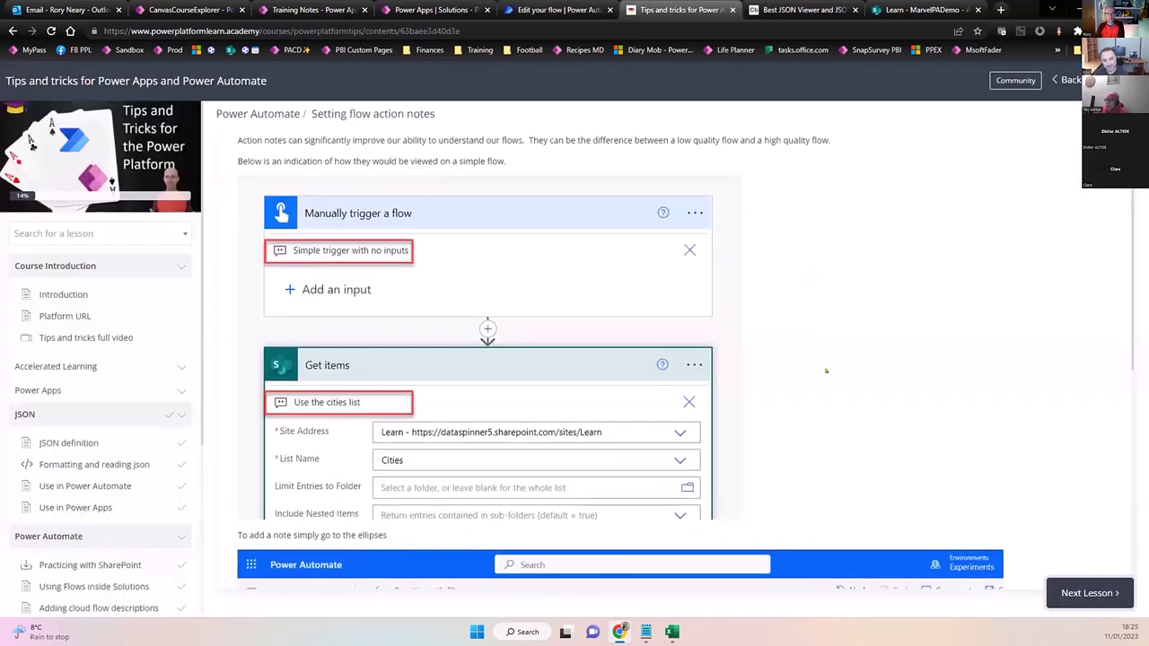
Scroll through the Setting flow action notes lesson and mark it complete with Next Lesson.
scroll(674, 290, "down", 1)
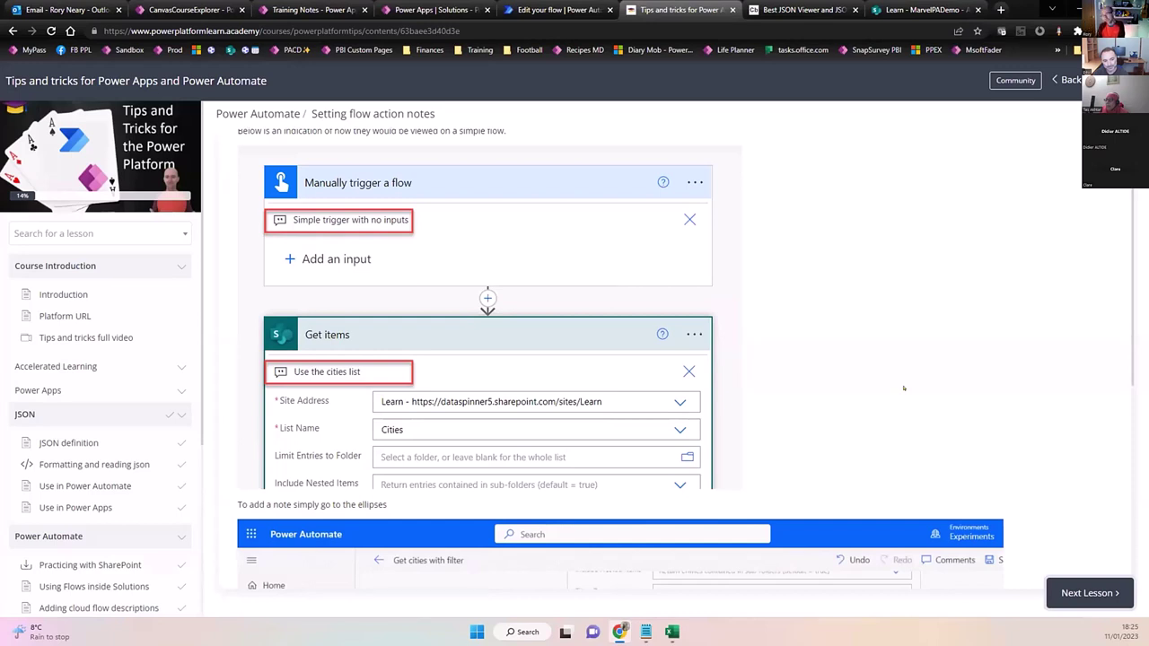
scroll(904, 387, "down", 2)
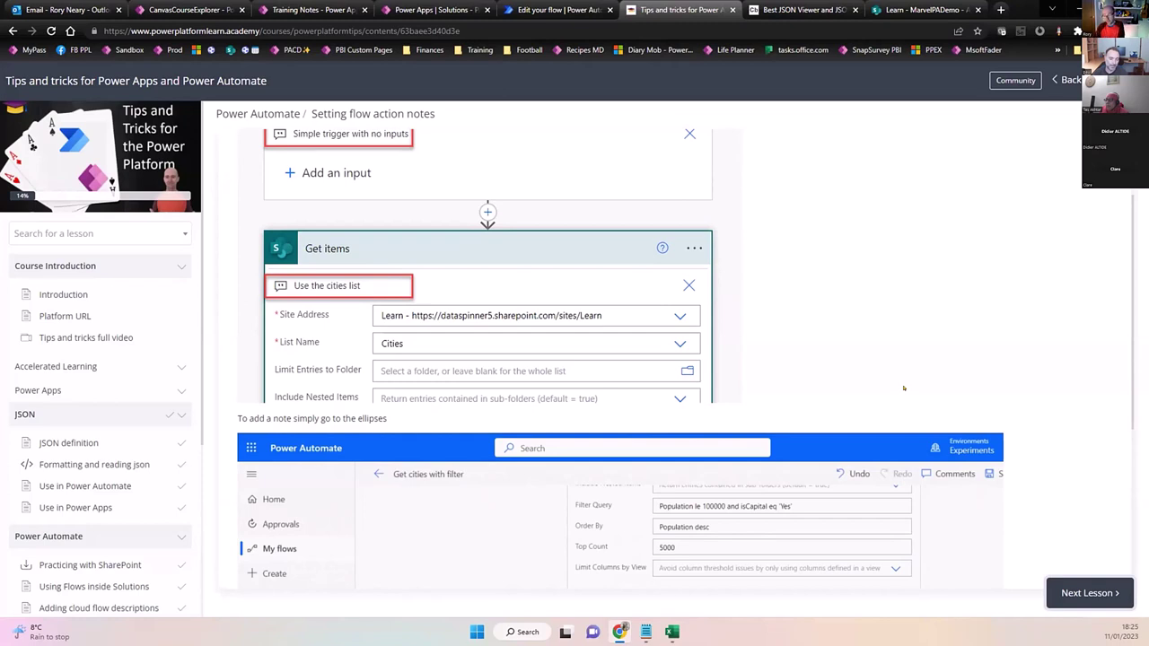
scroll(1027, 437, "down", 1)
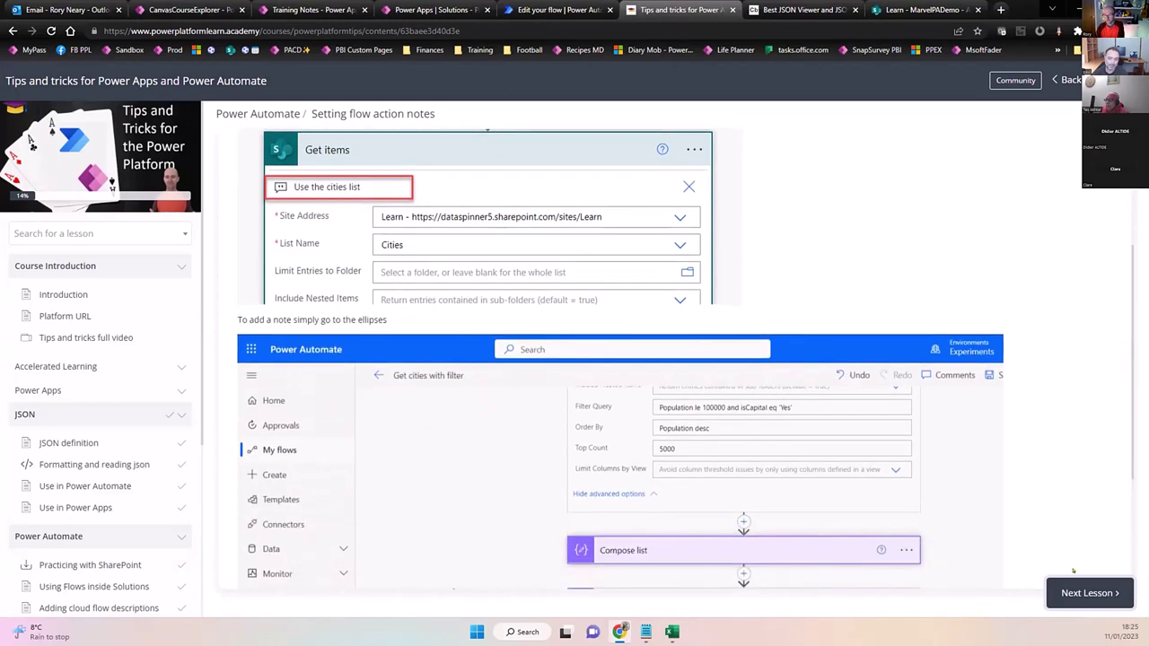
left_click(1086, 593)
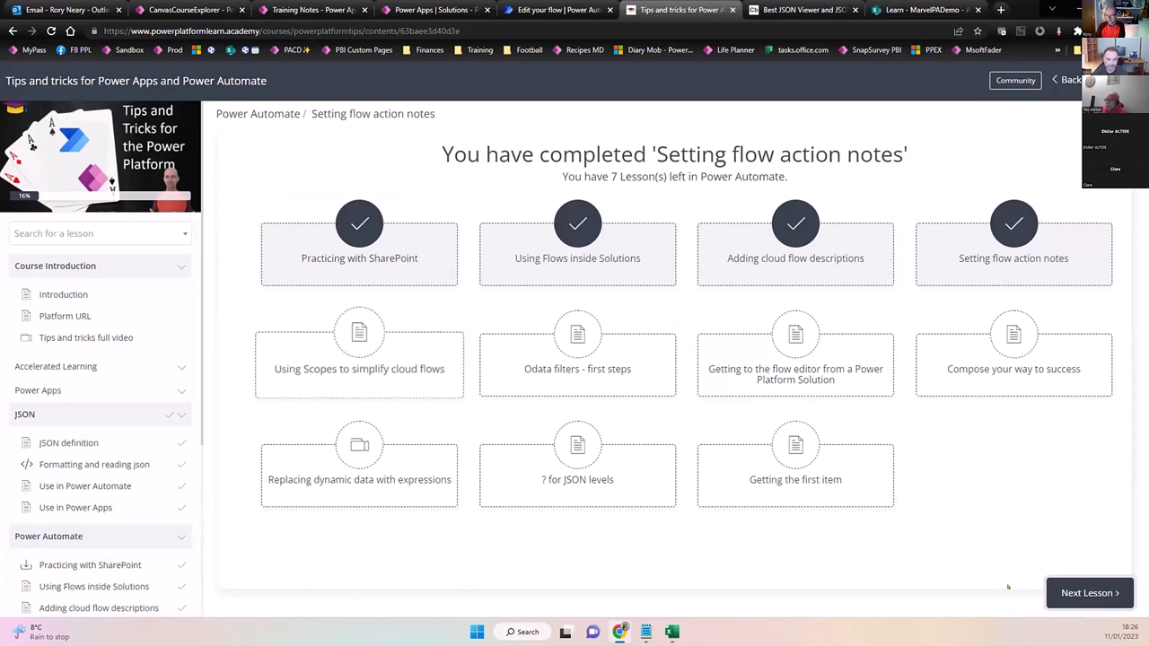
Open the 'Using Scopes to simplify cloud flows' lesson, then return to the flow editor tab.
left_click(1075, 595)
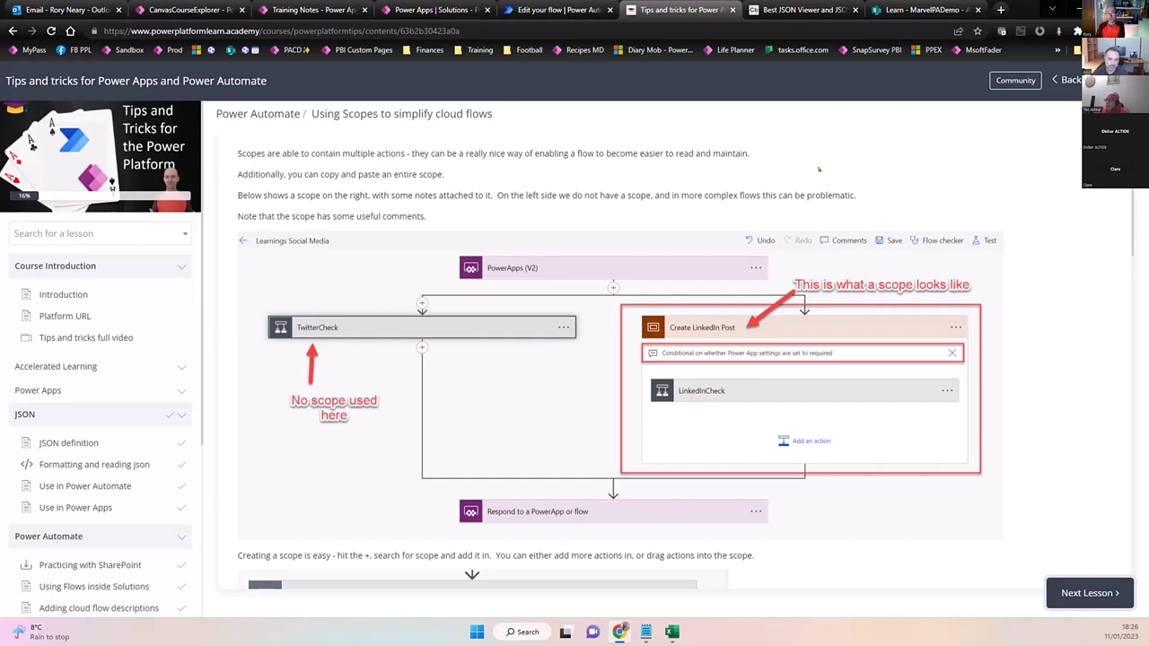
left_click(568, 11)
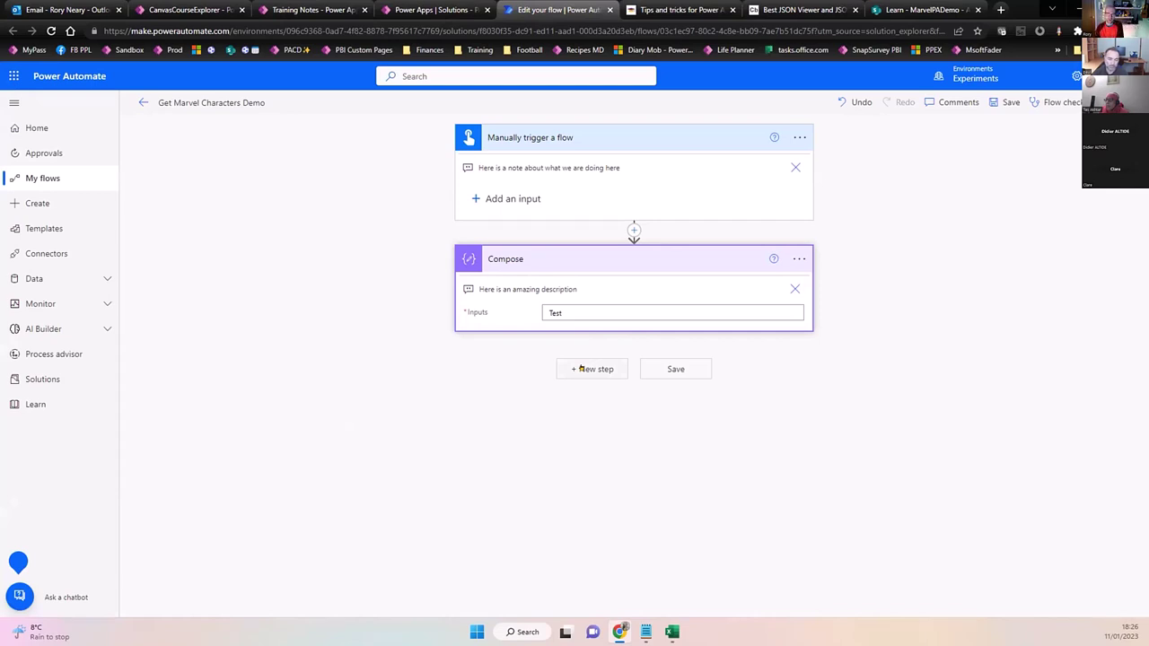
Add a Compose action, Compose 2, with input 'Test2' after the first Compose.
left_click(592, 369)
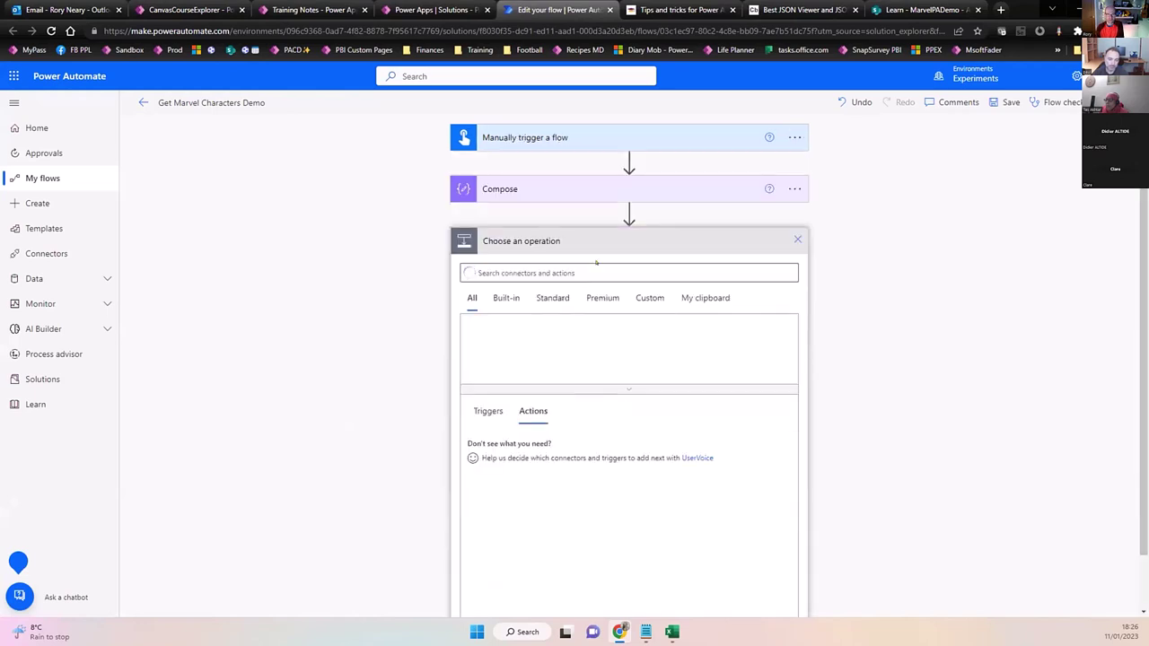
type("compose")
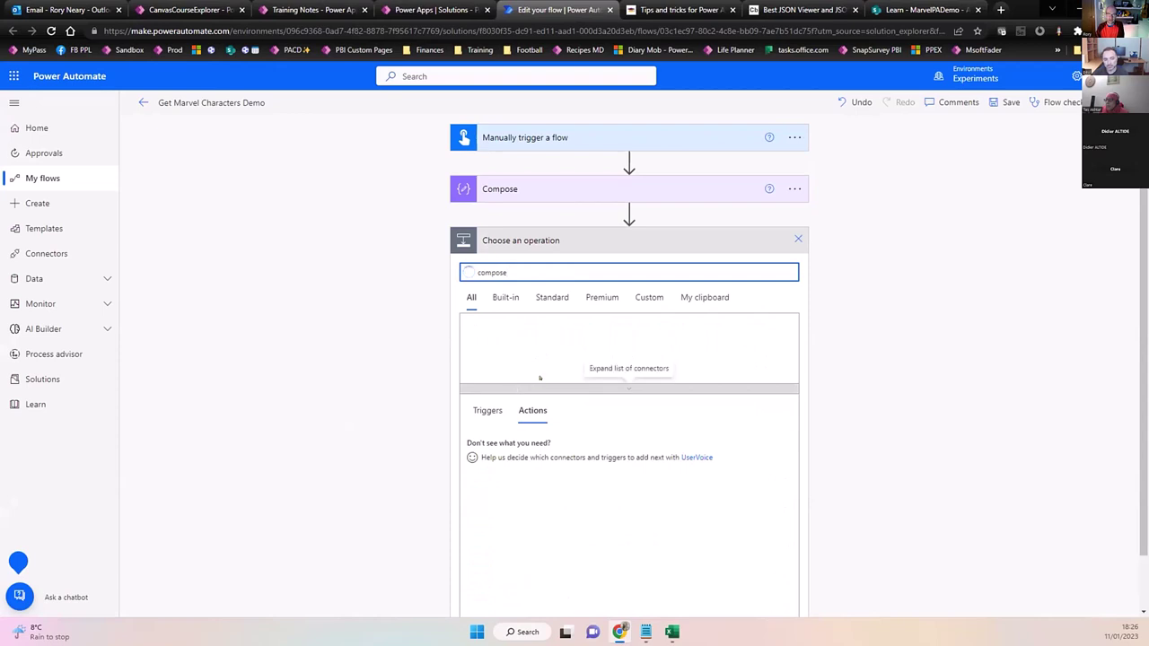
left_click(482, 337)
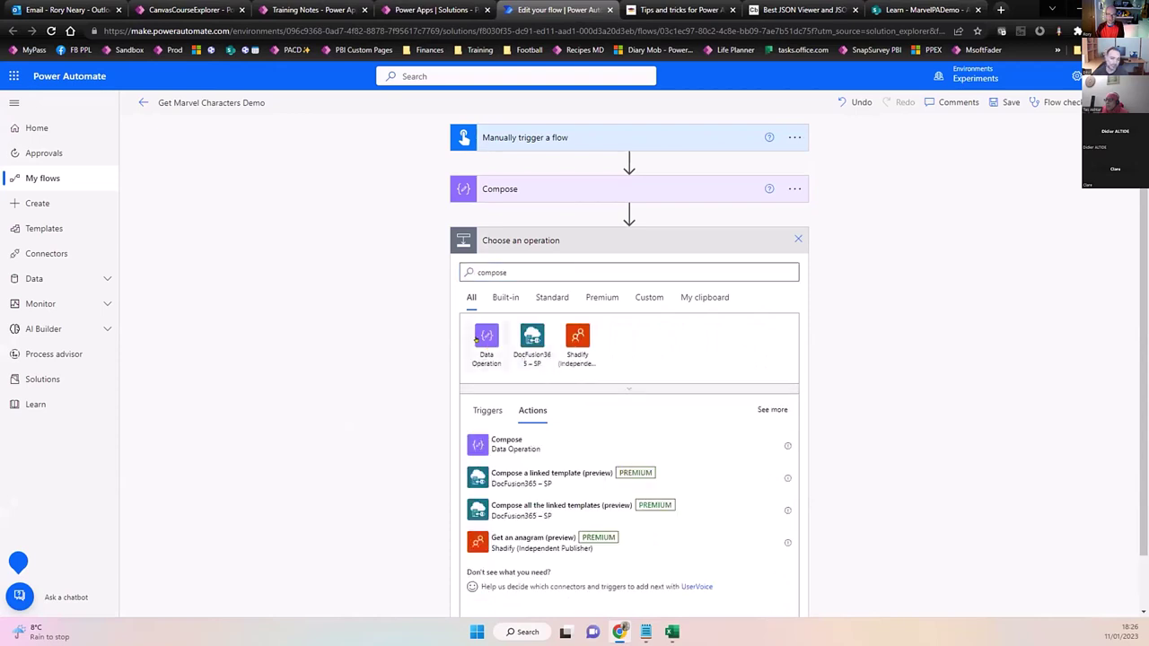
left_click(502, 332)
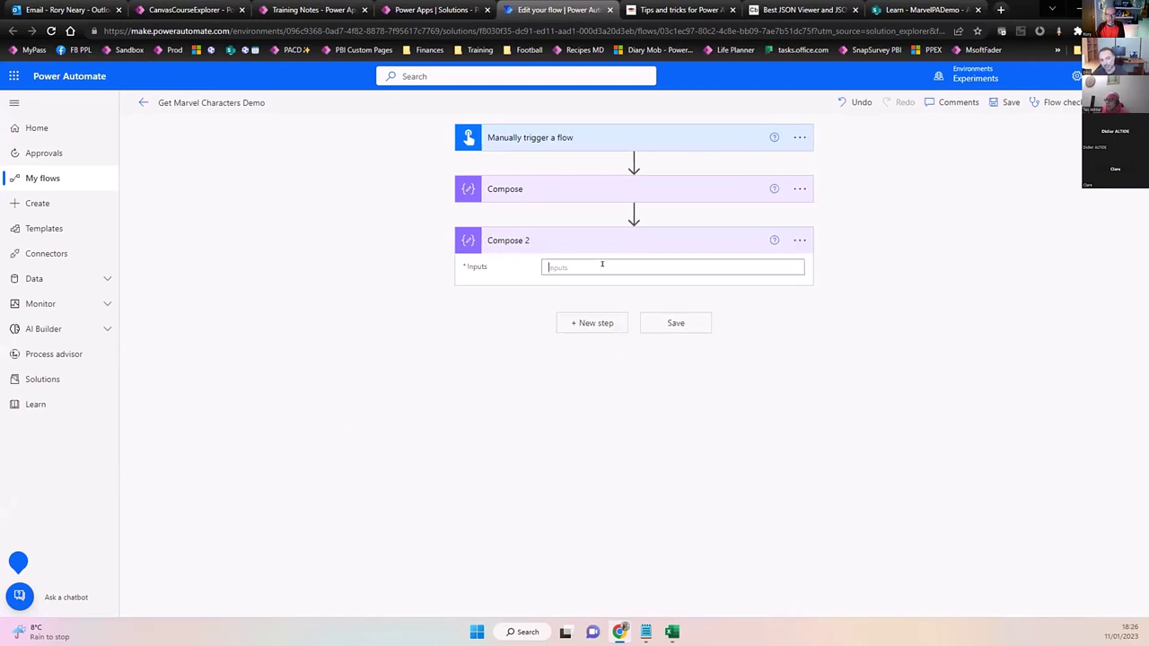
left_click(602, 264)
type("Test2")
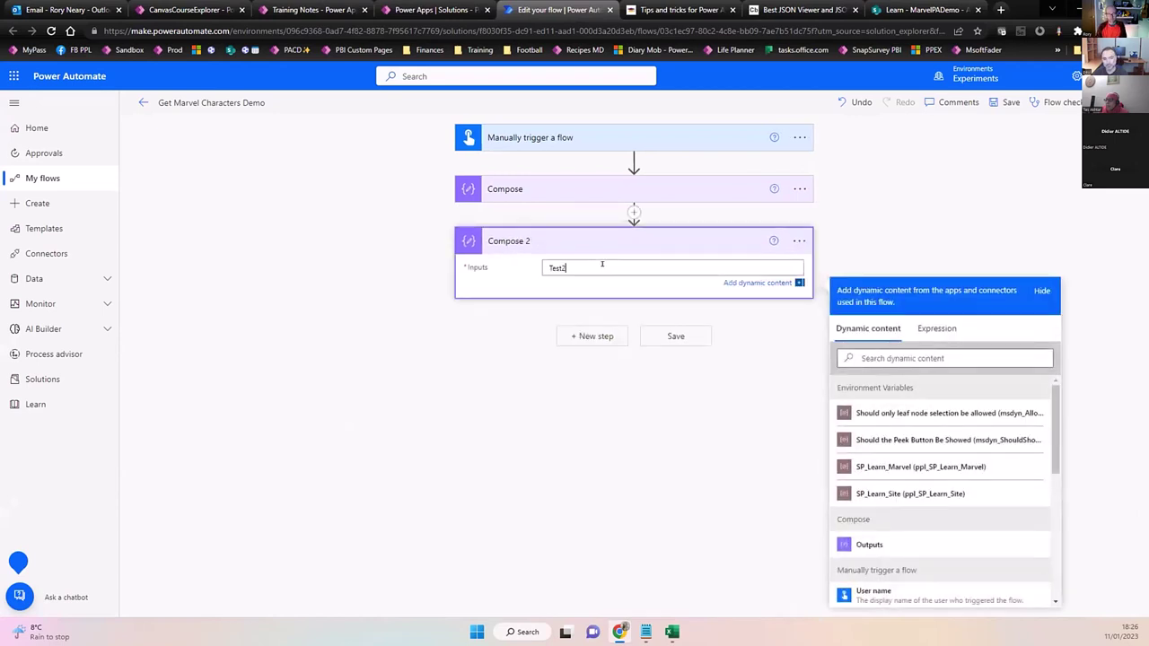
left_click(557, 424)
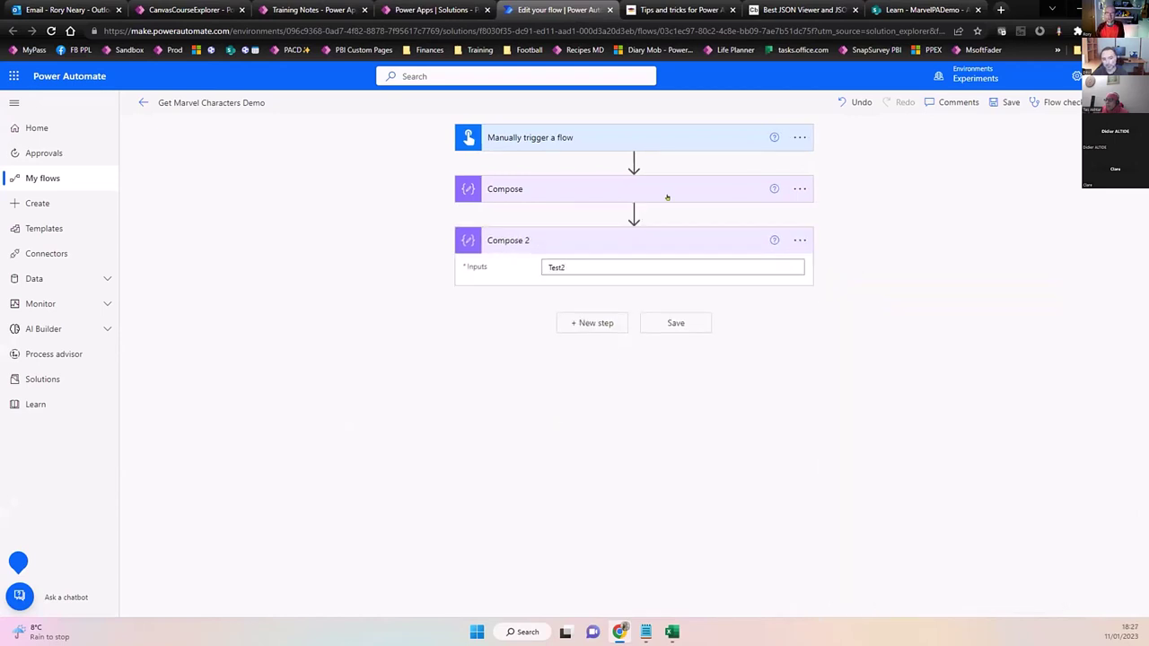
left_click(634, 160)
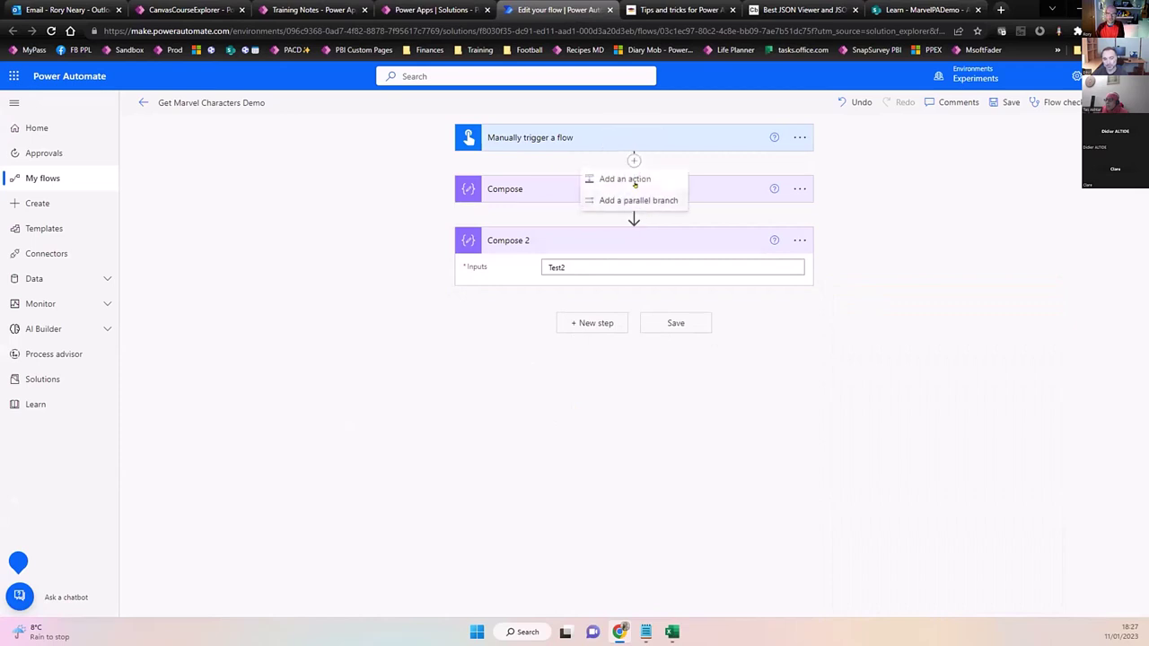
Insert a Scope action between the manual trigger and Compose.
left_click(629, 180)
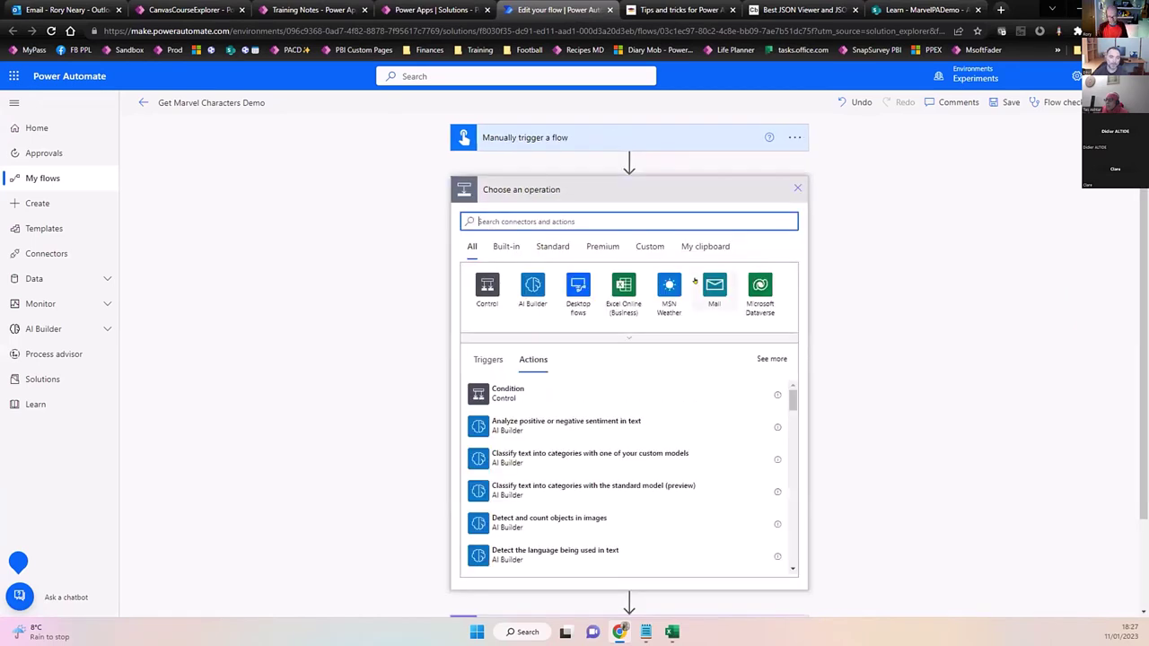
type("scope")
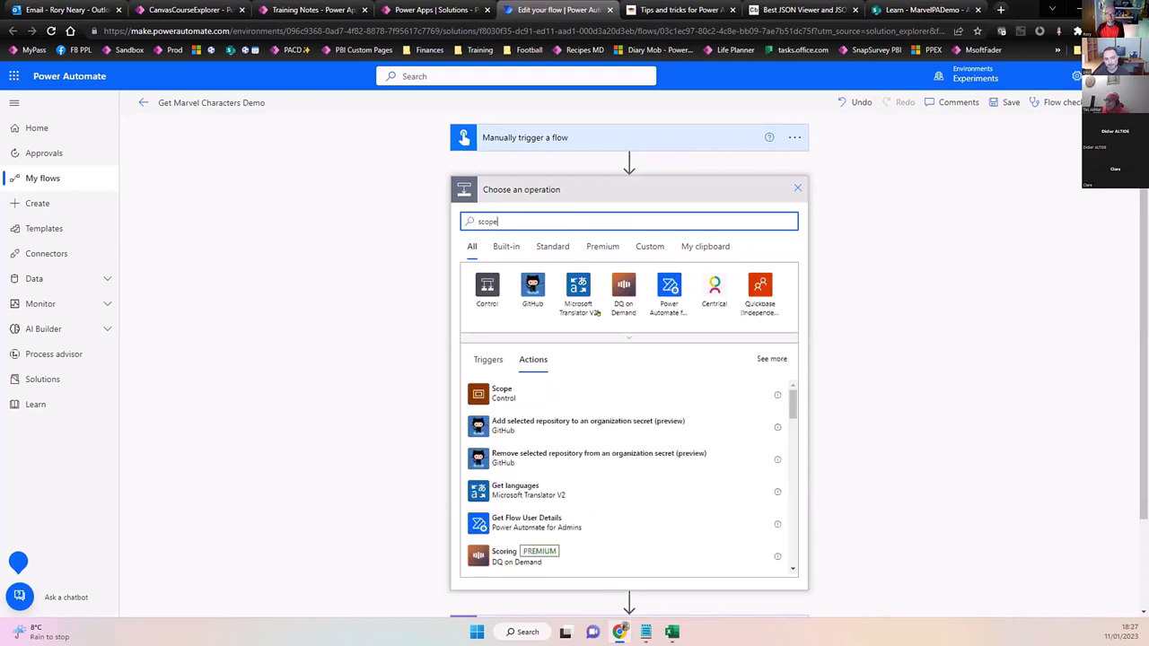
left_click(495, 392)
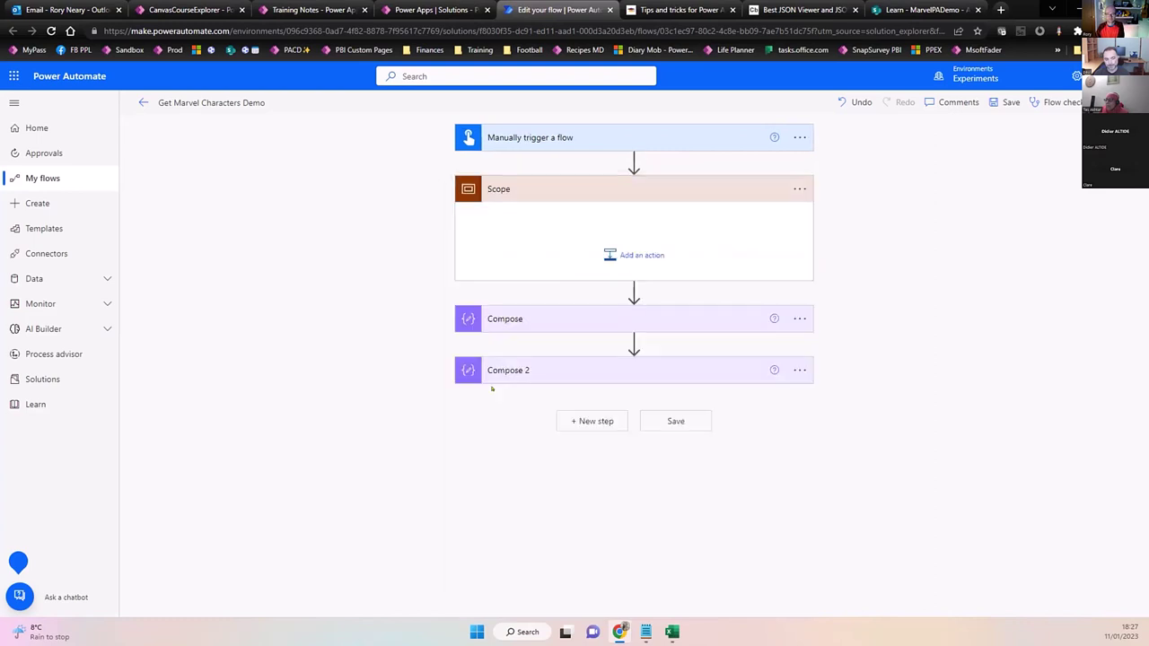
Rename the scope to 'Scope Demonstration of Usage'.
left_click(798, 188)
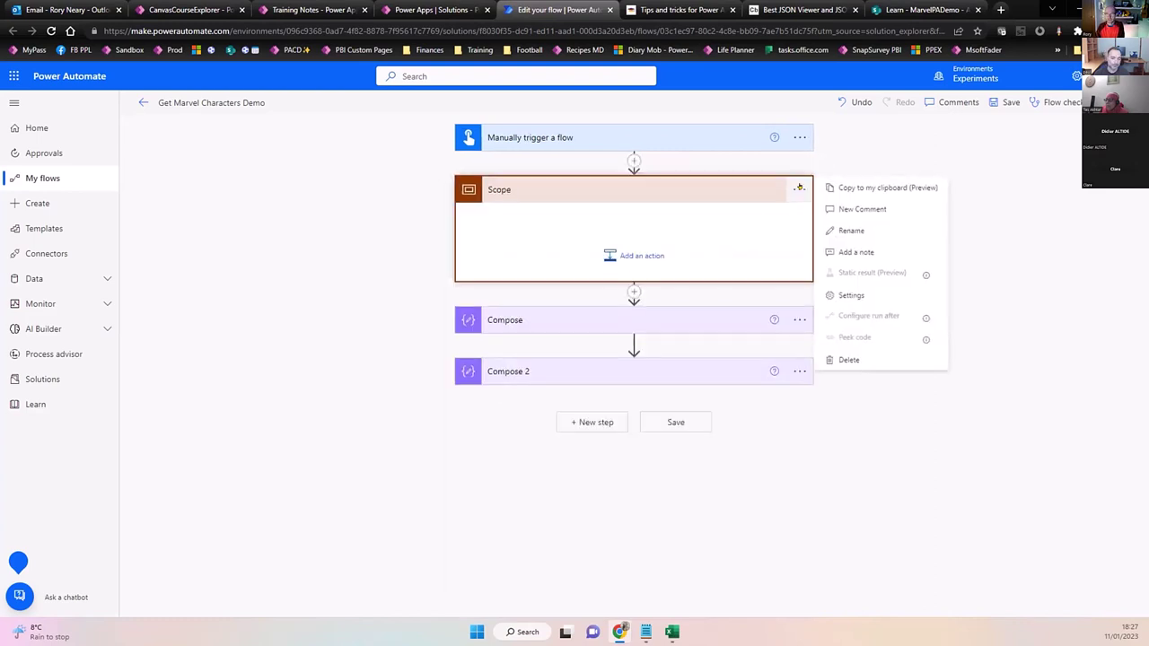
left_click(851, 231)
left_click(718, 187)
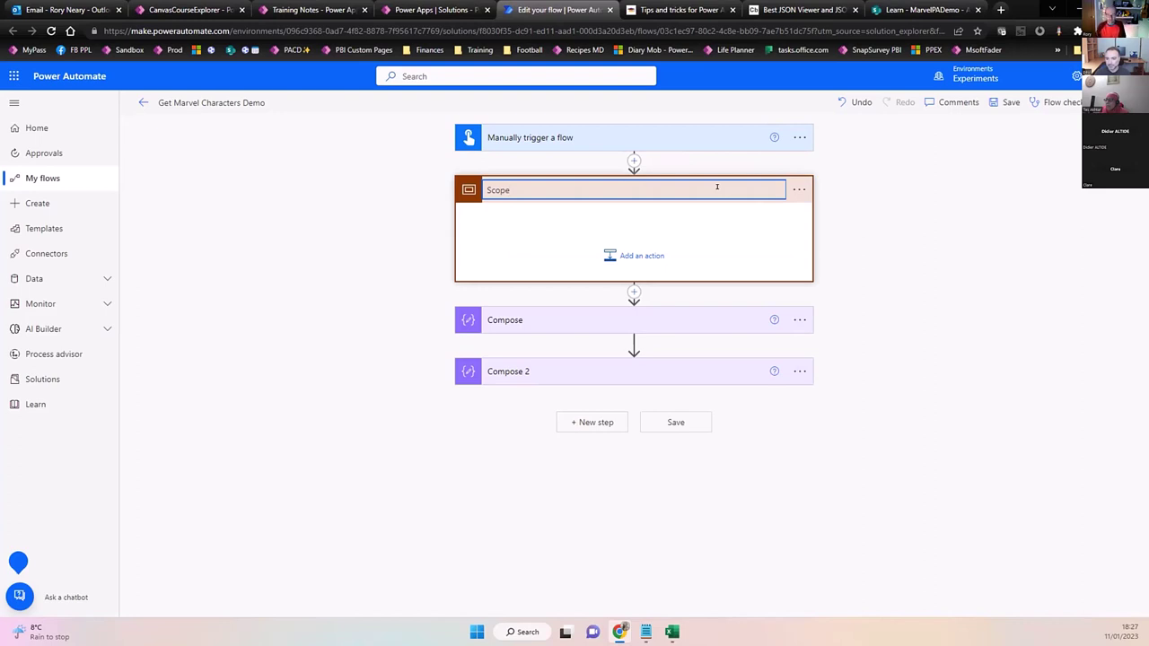
type("- D")
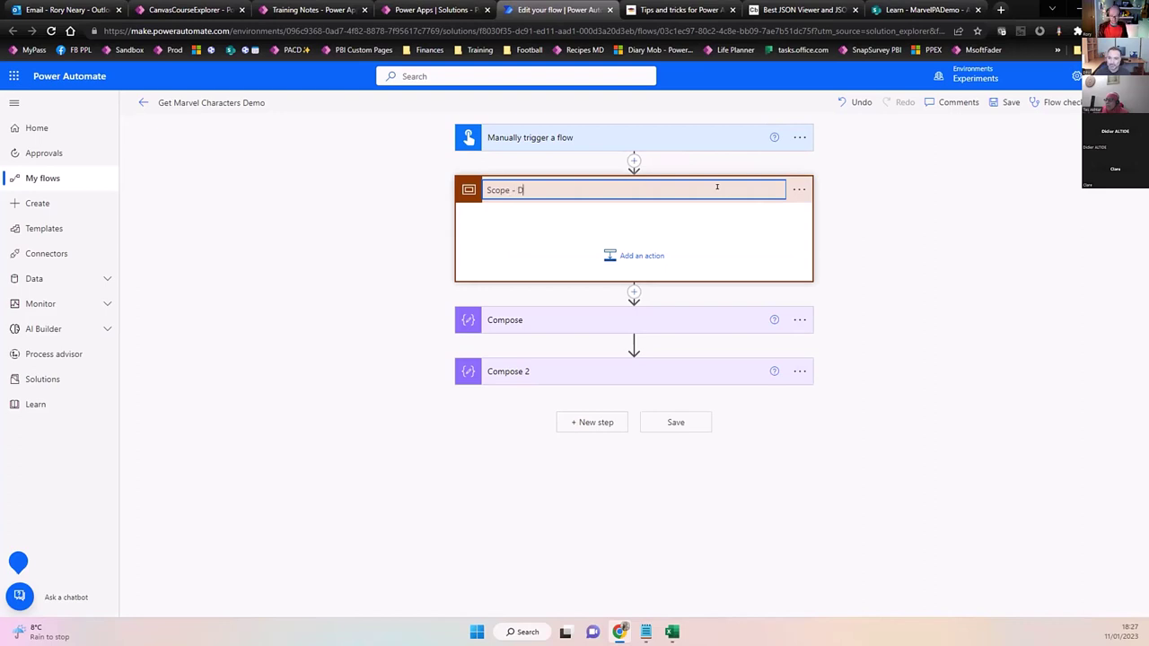
type("emonstrate")
key("Left")
key("Left")
key("Left")
key("Left")
key("Left")
key("Left")
key("Left")
key("Left")
key("Left")
key("Left")
key("Left")
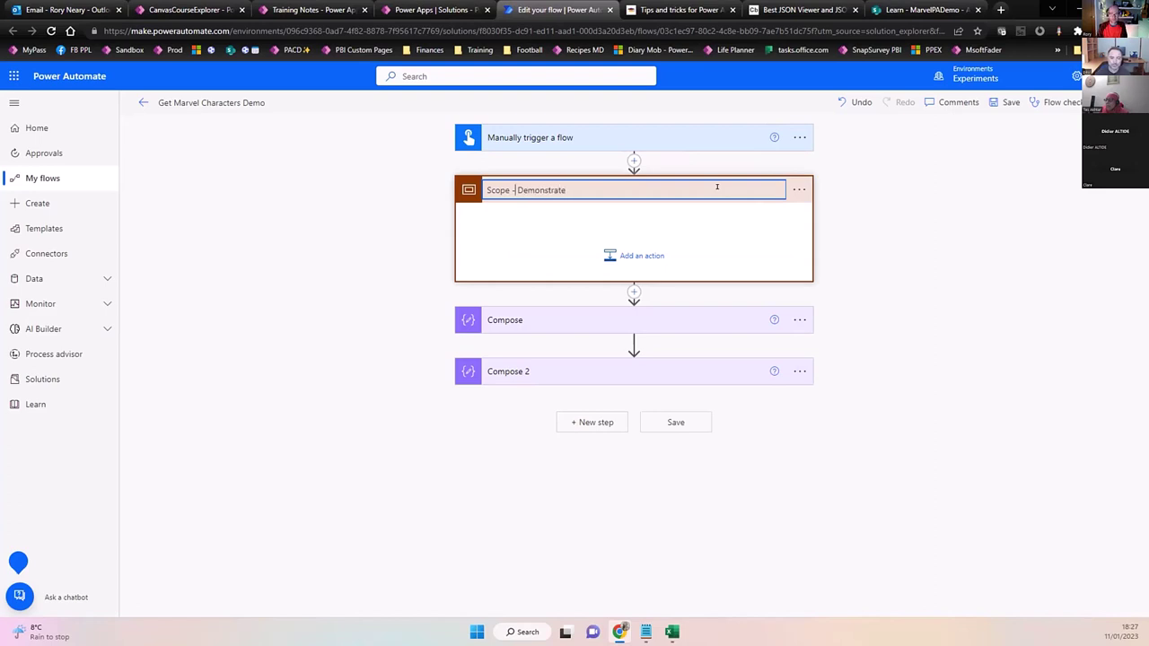
key("BackSpace")
key("BackSpace")
key("Right")
key("Right")
key("Right")
key("Right")
key("Right")
key("Right")
key("Right")
key("Right")
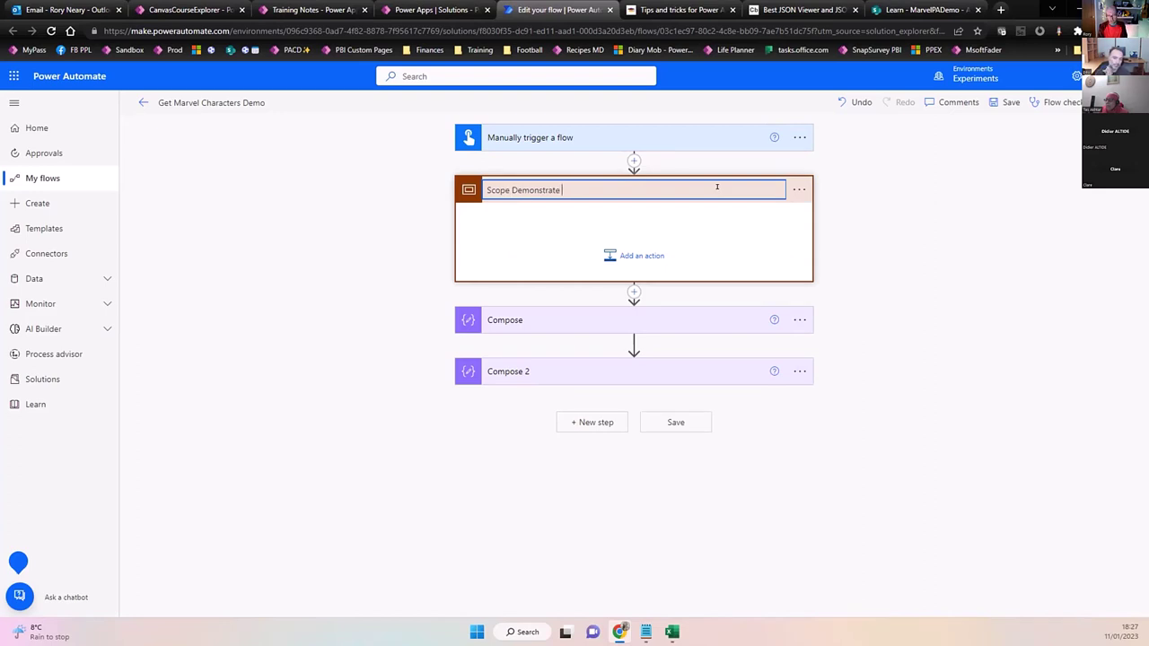
key("BackSpace")
key("BackSpace")
type("ion o")
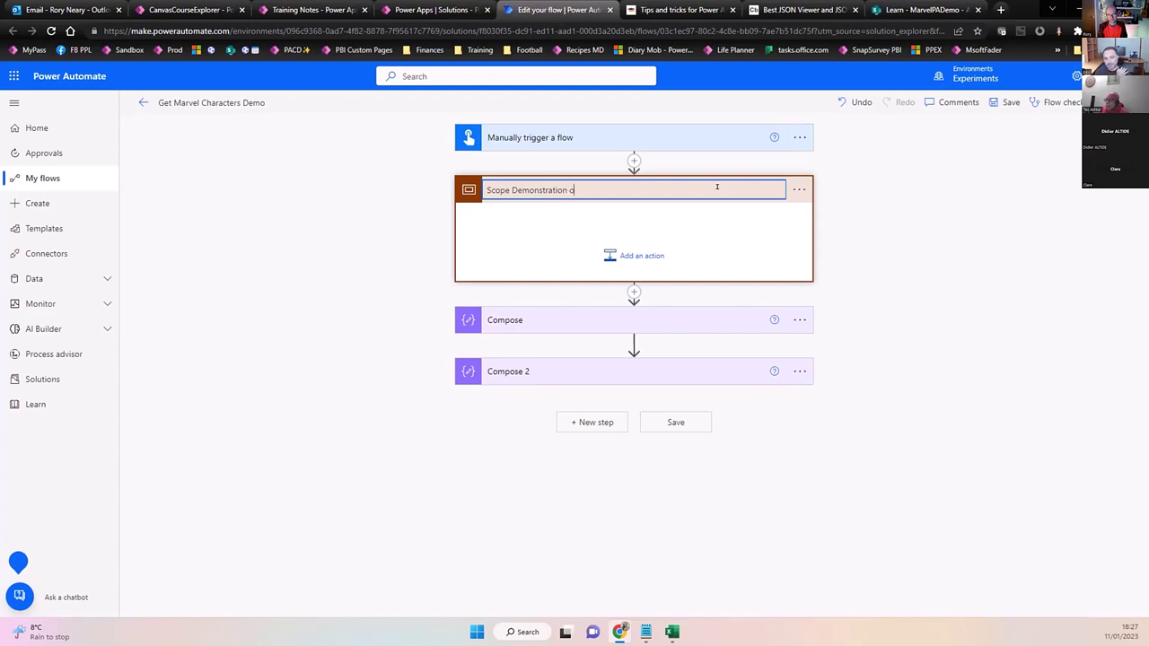
type("f")
type("Usage")
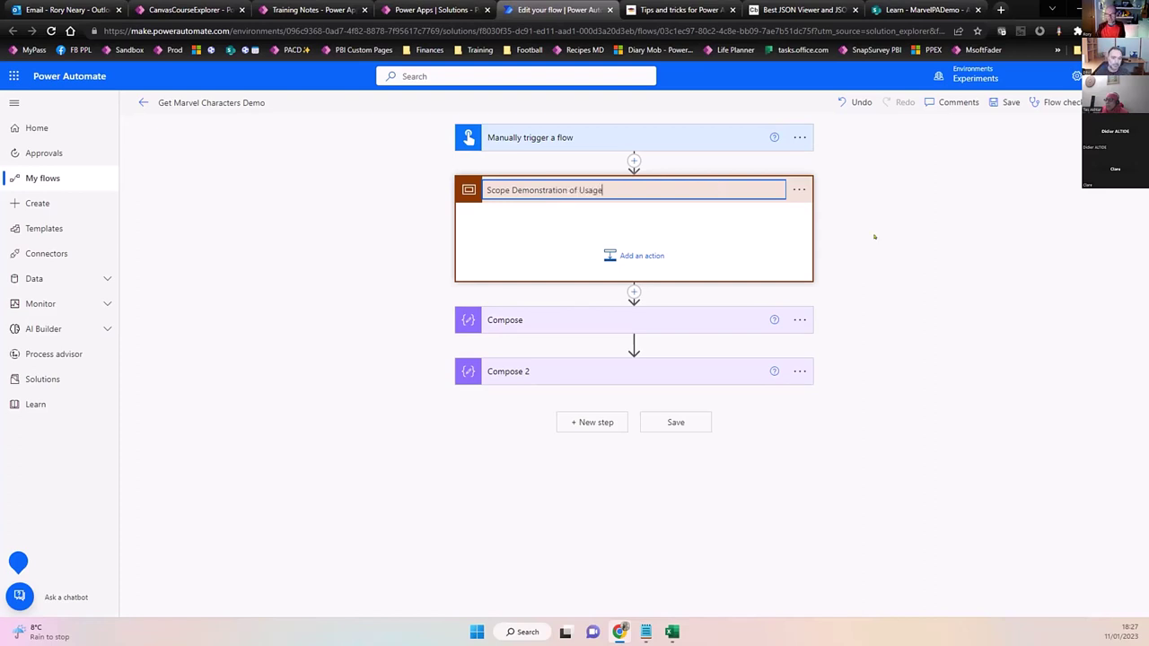
left_click(890, 246)
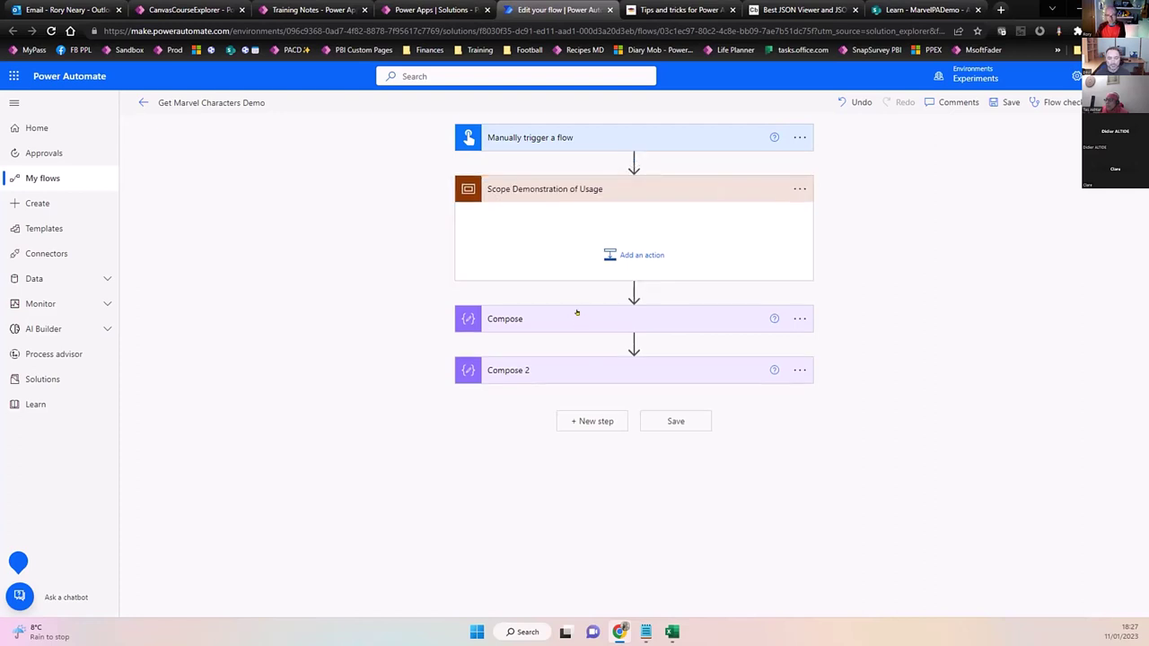
Drag Compose and then Compose 2 into the body of the Scope Demonstration of Usage action.
left_click_drag(575, 313, 584, 208)
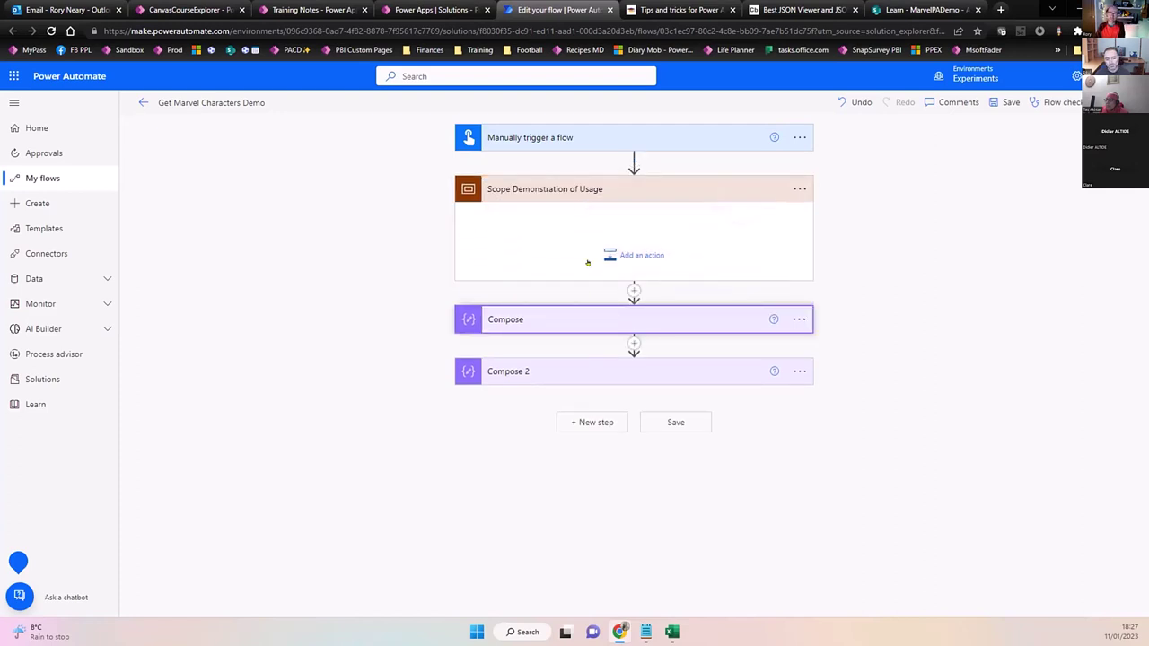
left_click_drag(569, 311, 560, 311)
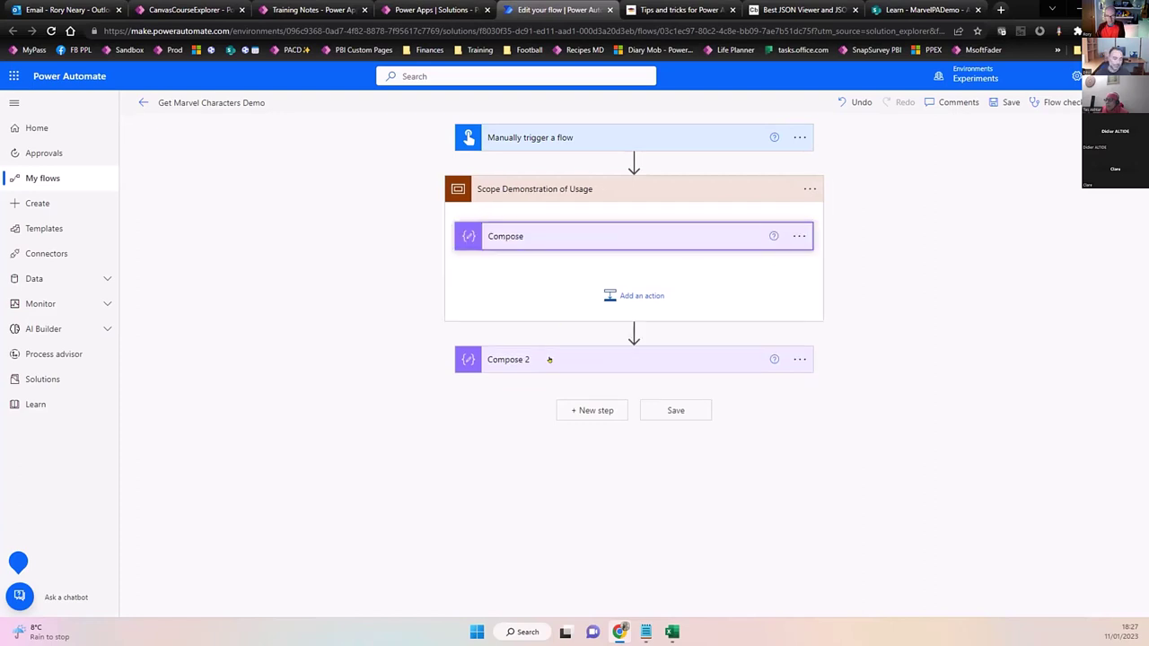
left_click_drag(548, 359, 569, 263)
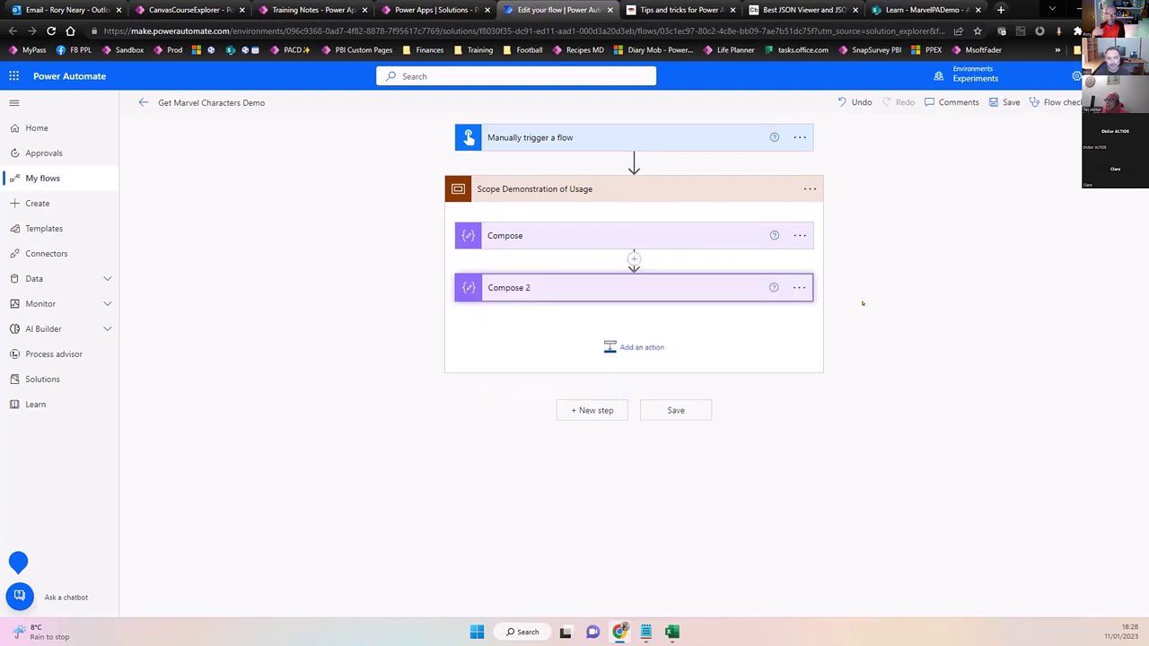
Copy the scope and paste it as a new final step, creating Scope Demonstration of Usage 2 with Compose 3 and 4.
left_click(809, 189)
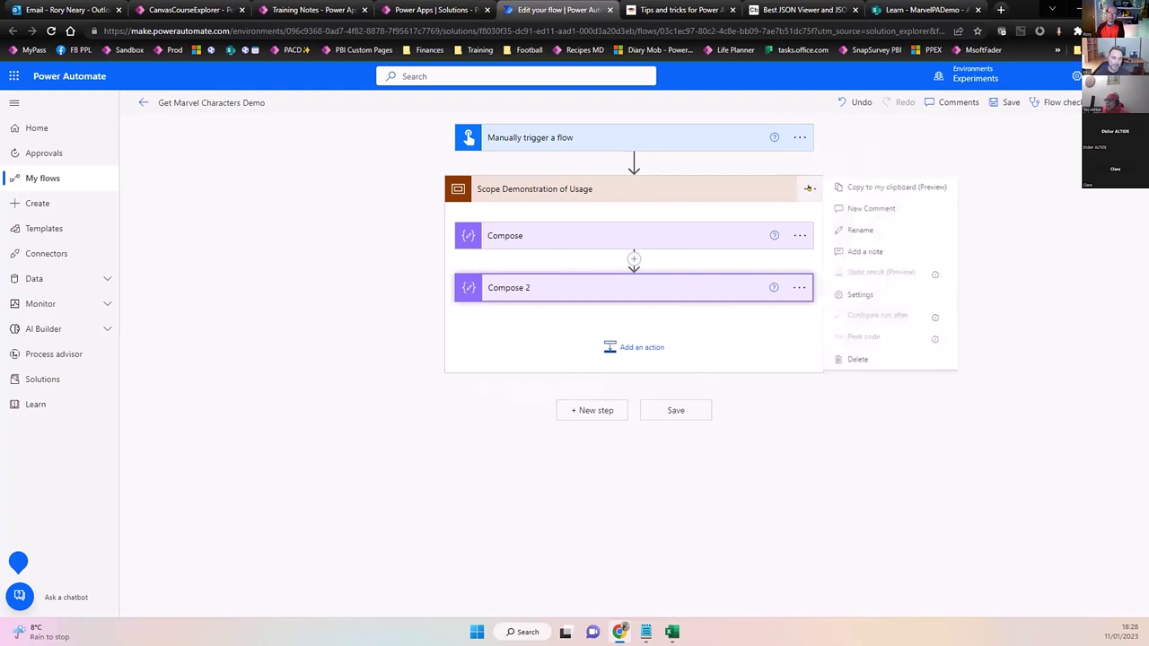
left_click(874, 186)
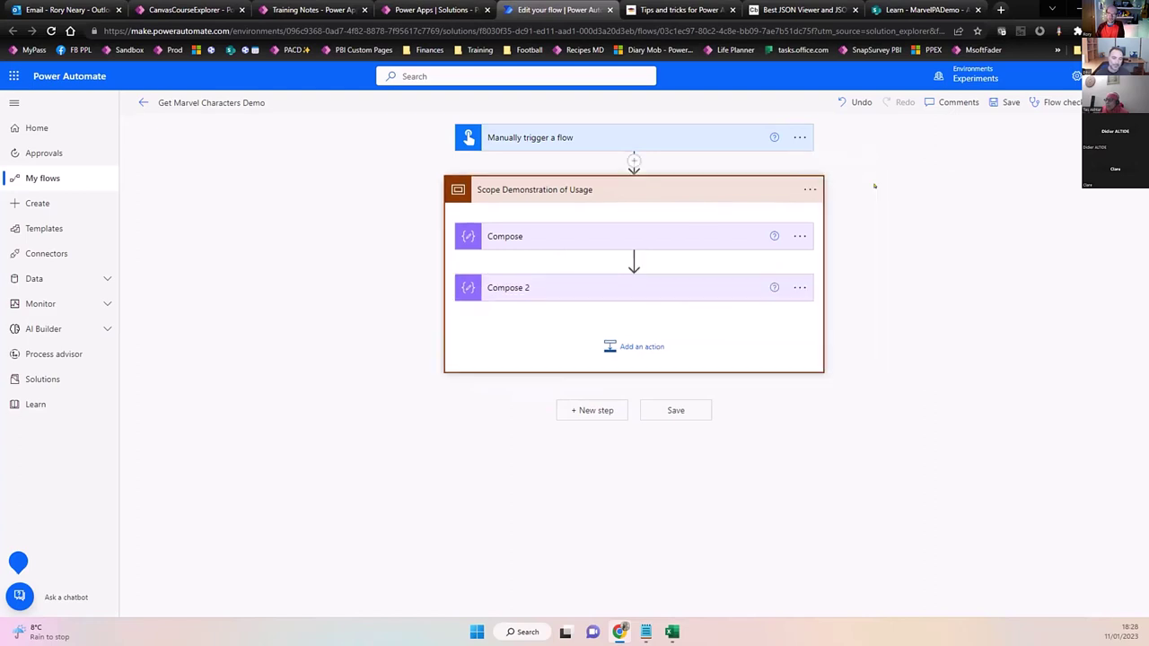
left_click(597, 409)
left_click(684, 300)
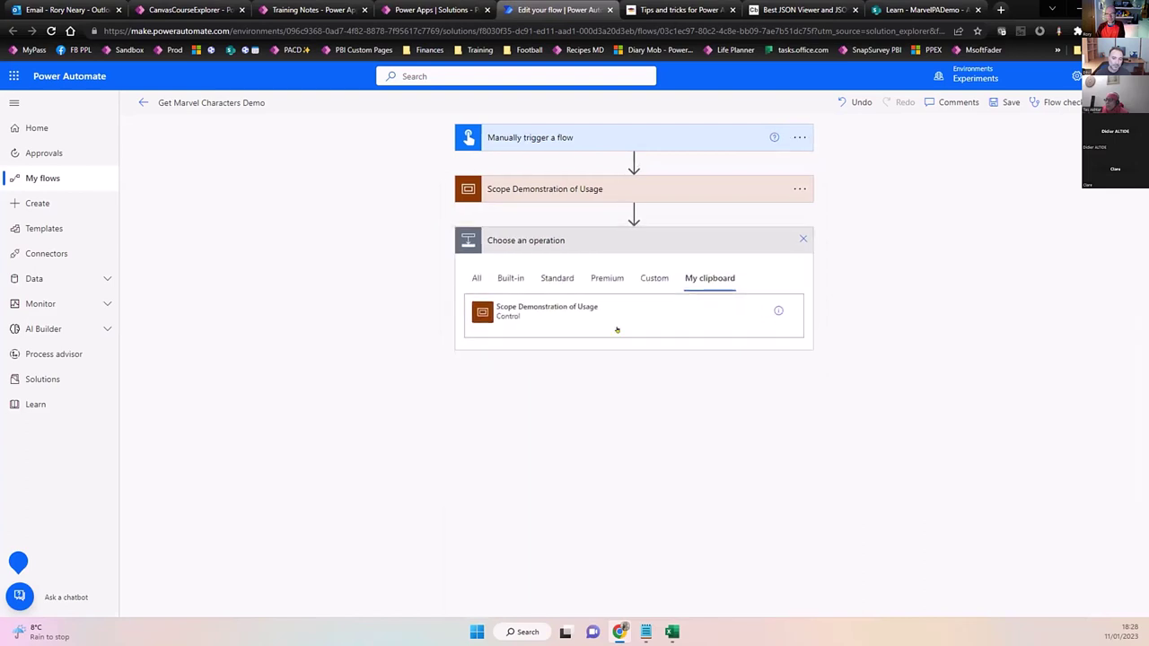
left_click(562, 310)
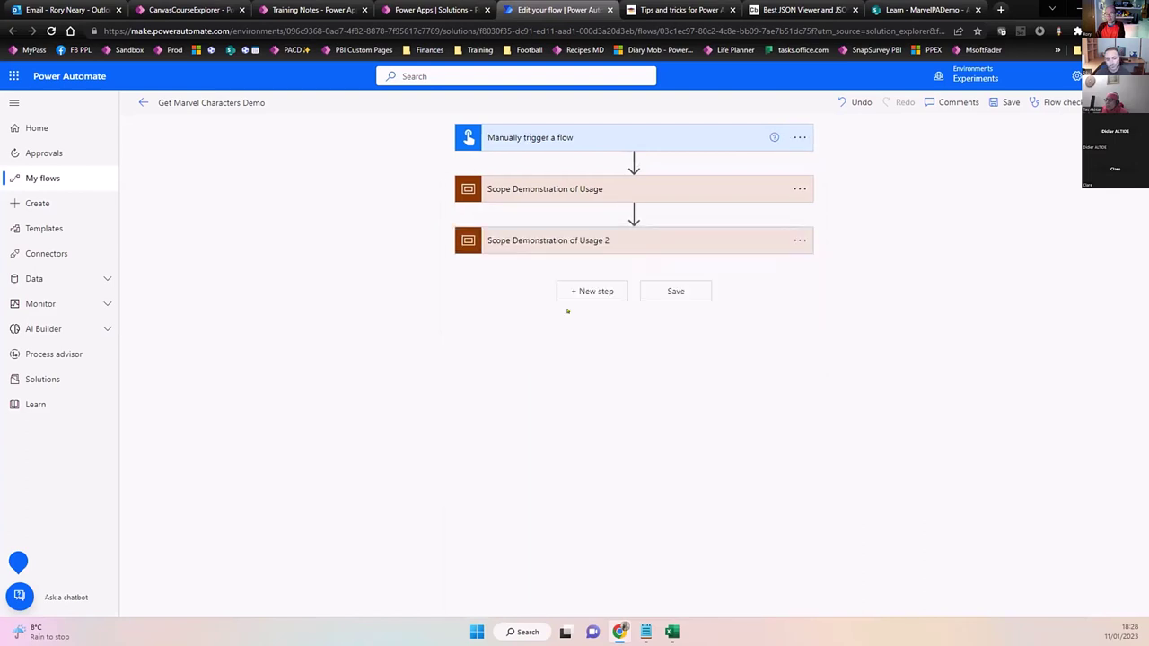
left_click(703, 236)
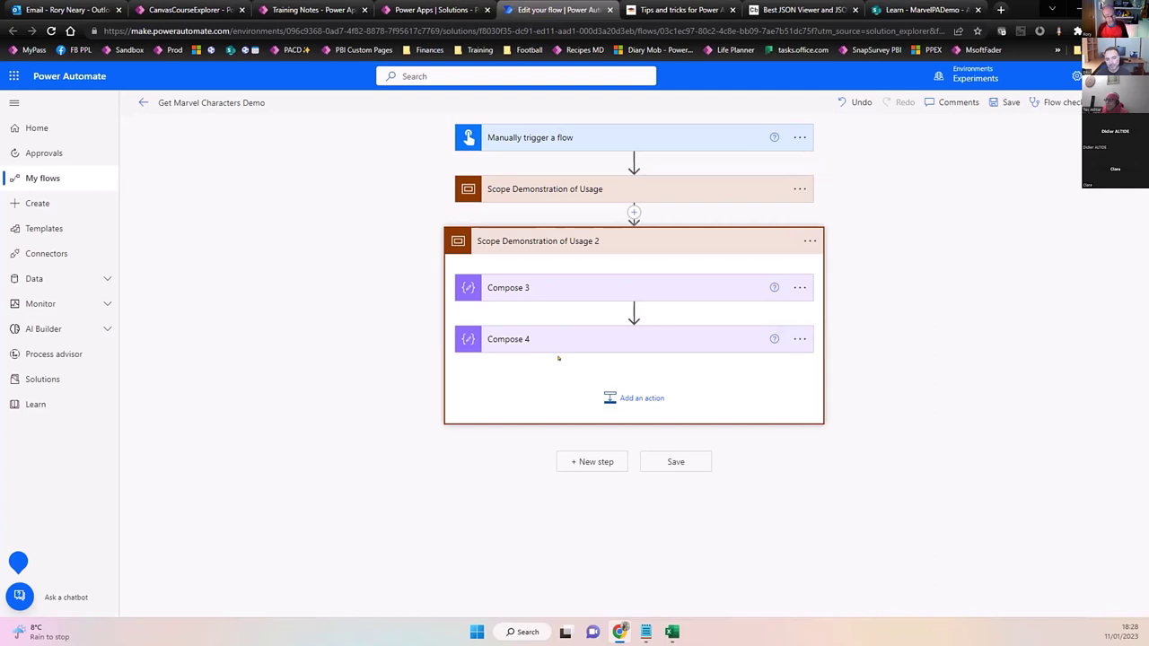
left_click(598, 239)
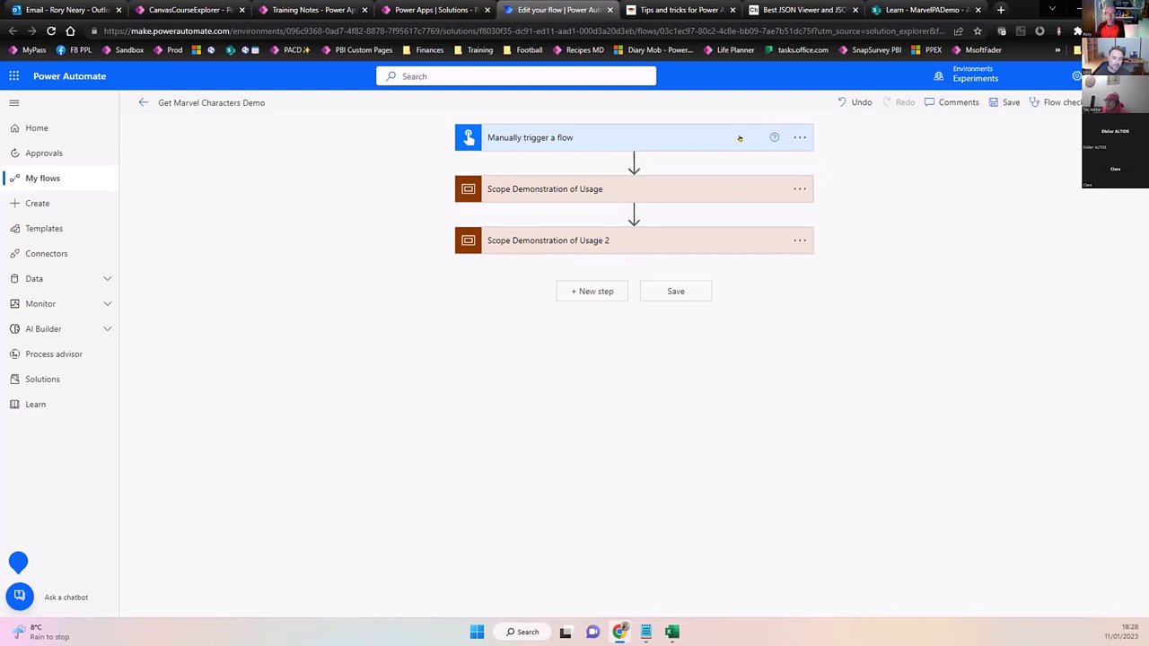
Add the note 'Here is a scope note' to the first scope.
left_click(799, 188)
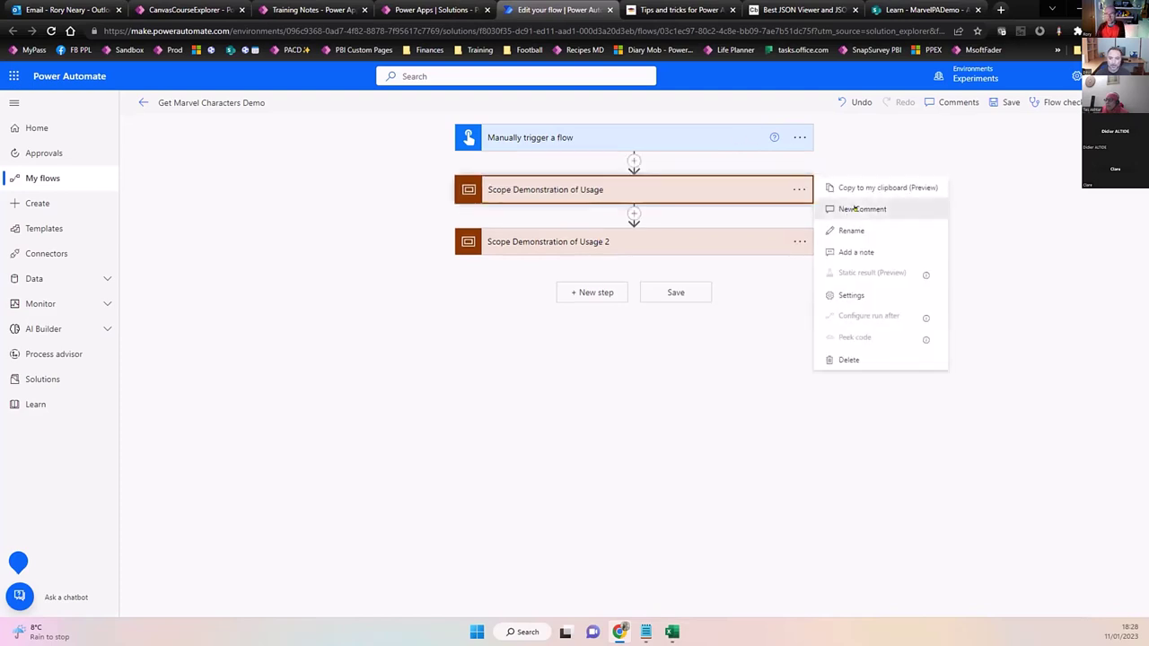
left_click(857, 208)
left_click(951, 102)
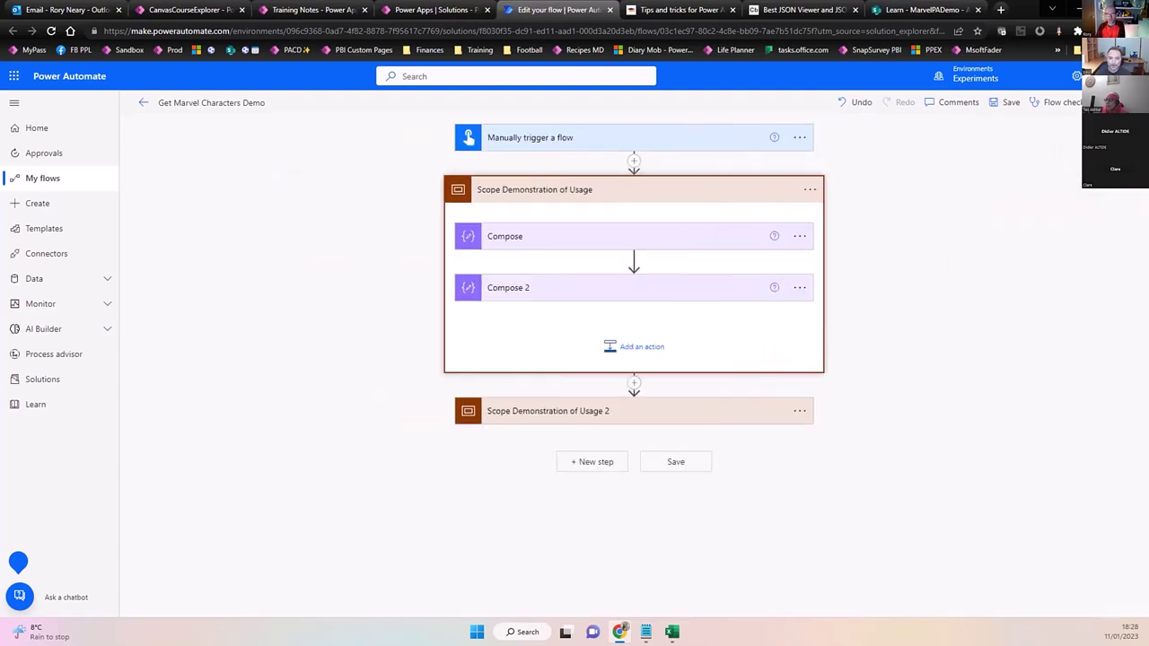
left_click(809, 190)
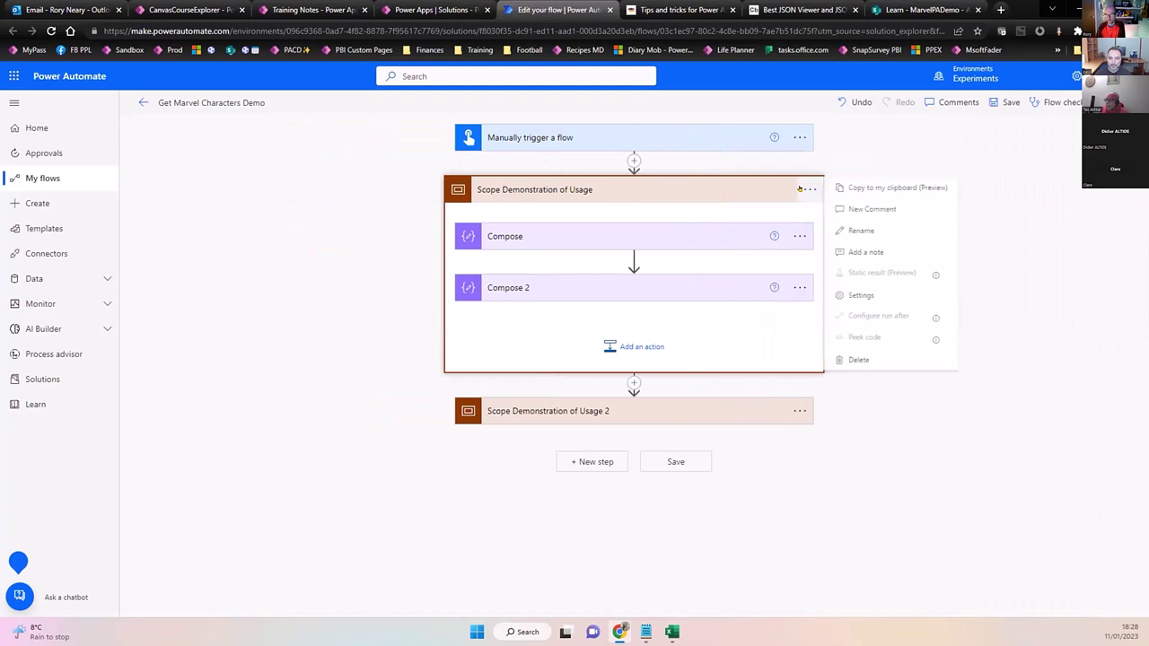
left_click(866, 253)
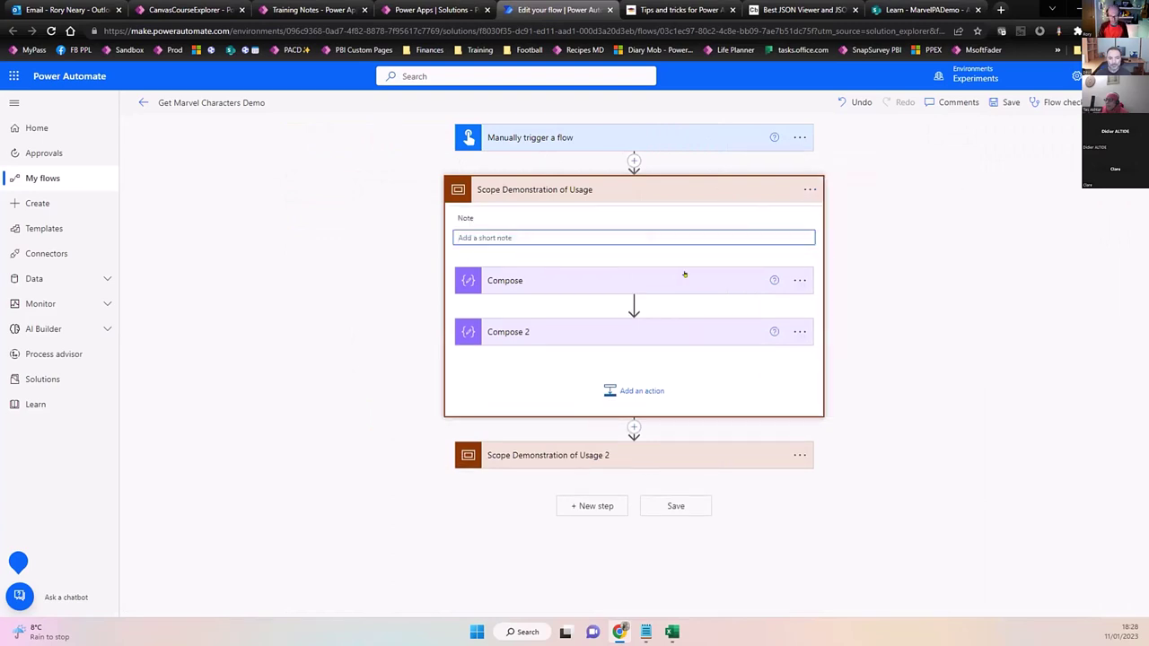
type("Here is a")
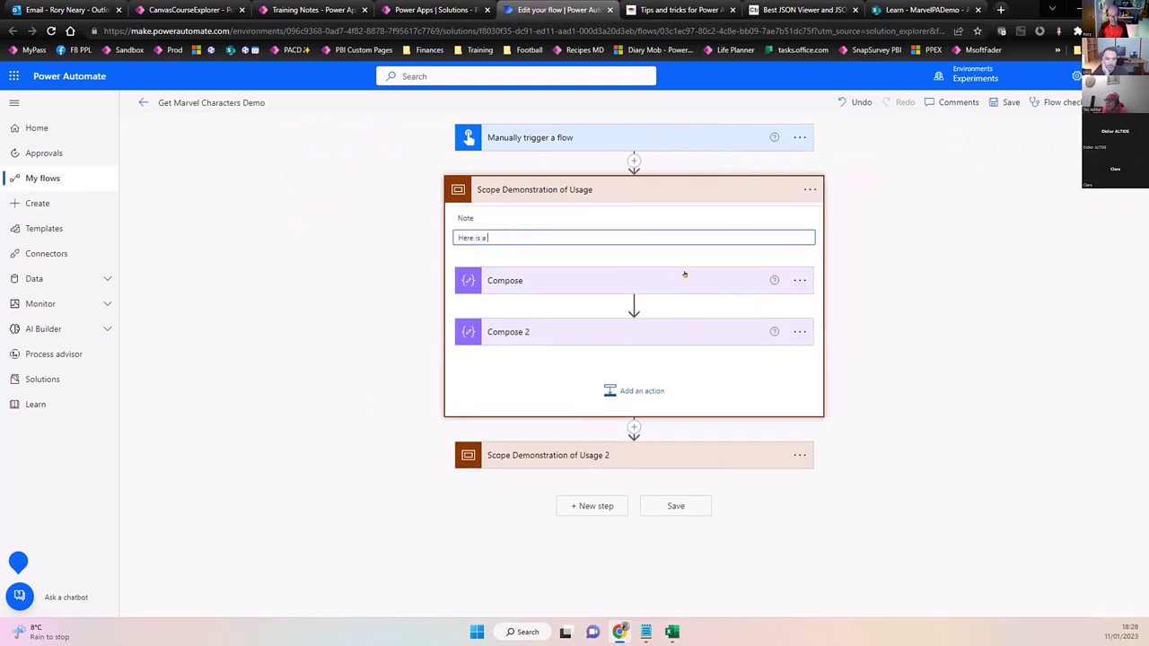
type(" scope note")
left_click(920, 271)
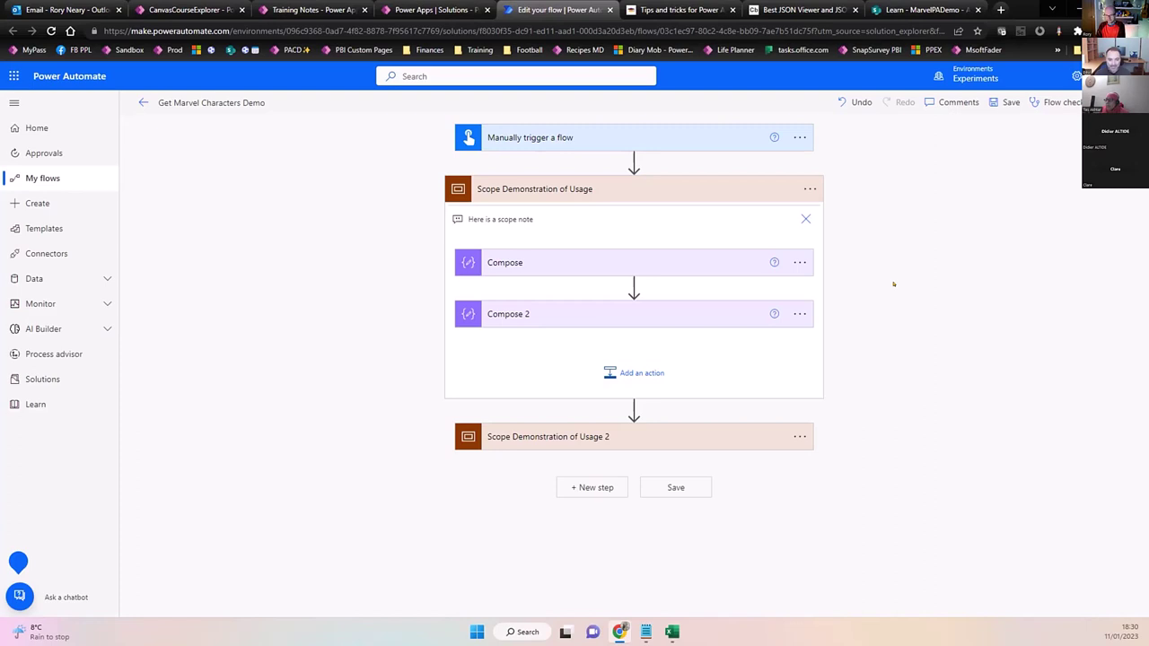
Collapse the first scope and switch to the Tips and tricks lesson tab.
left_click(730, 180)
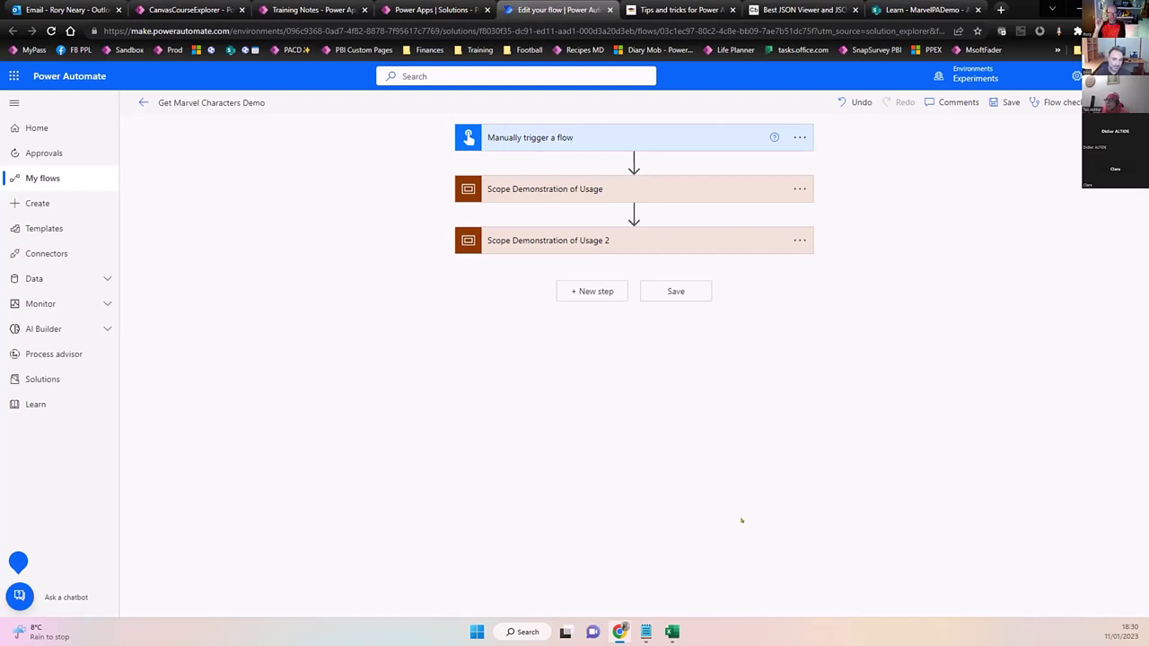
left_click(680, 10)
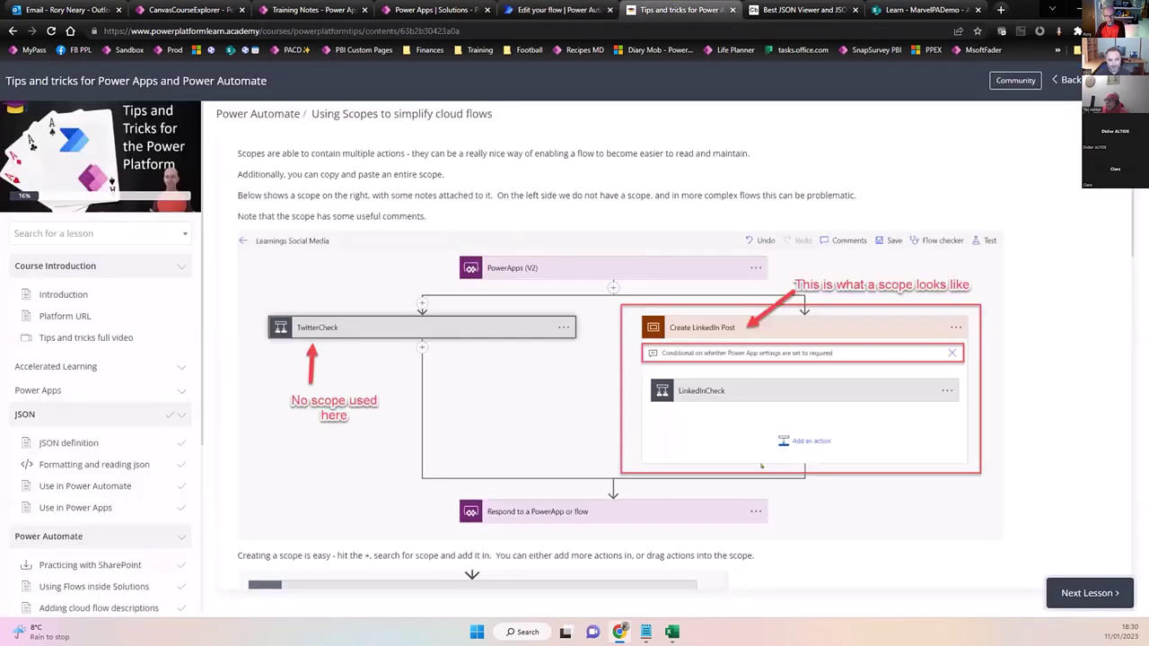
Complete the Odata filters, flow editor and Compose lessons, then switch back to the flow editor.
scroll(762, 466, "down", 2)
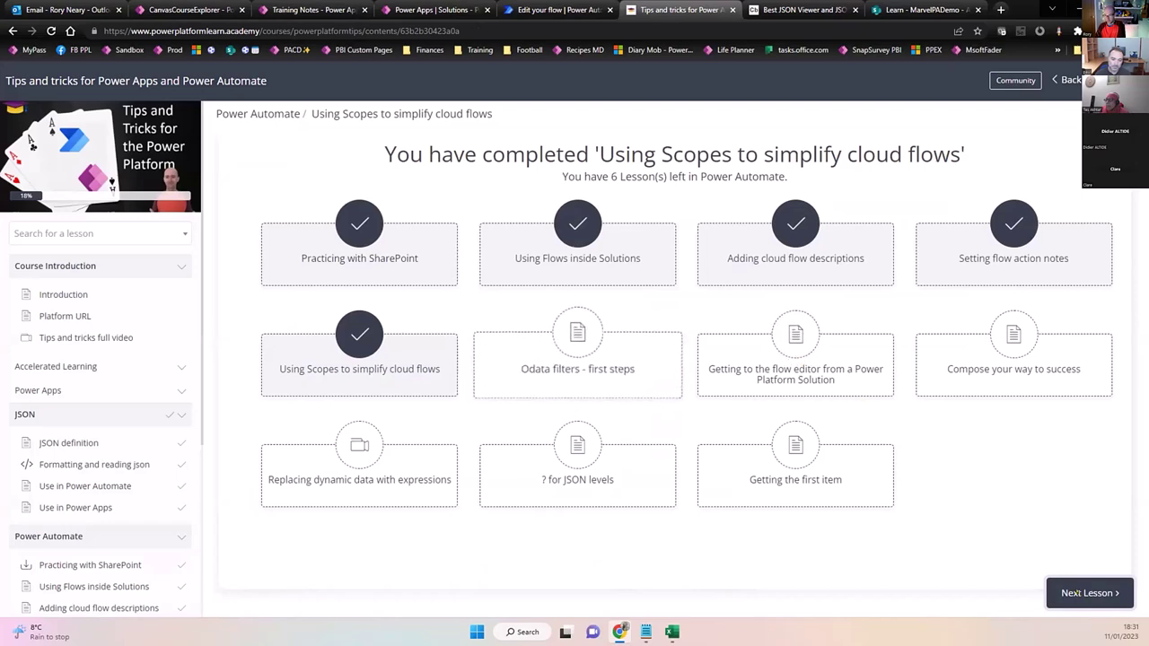
left_click(1074, 593)
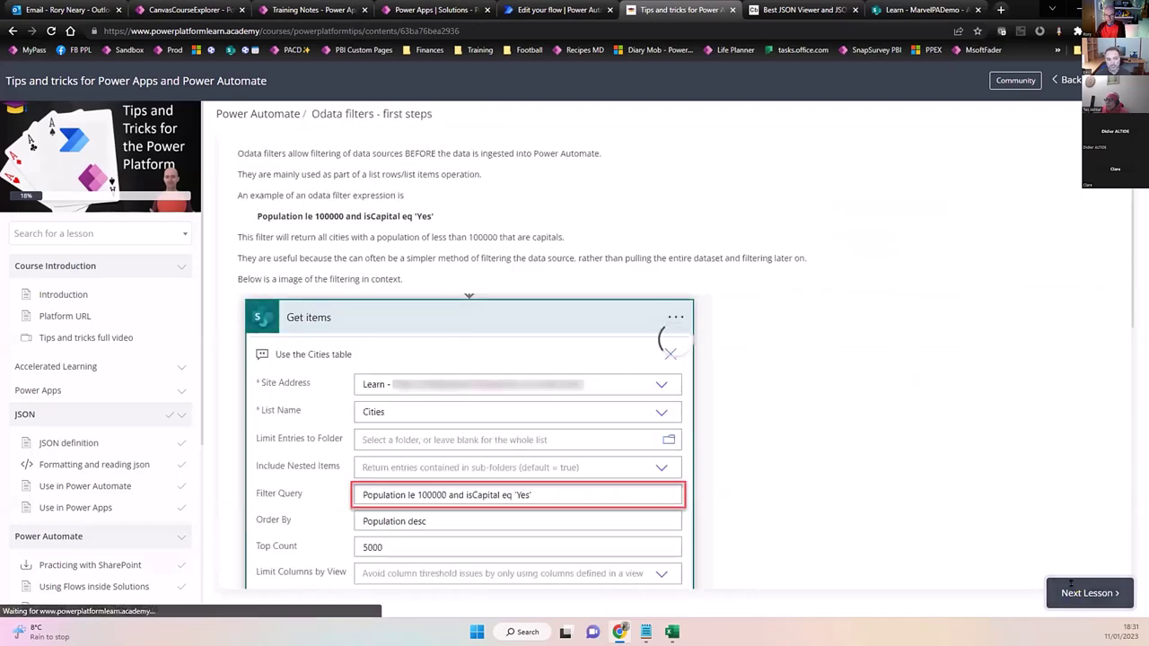
left_click(1075, 593)
left_click(1074, 593)
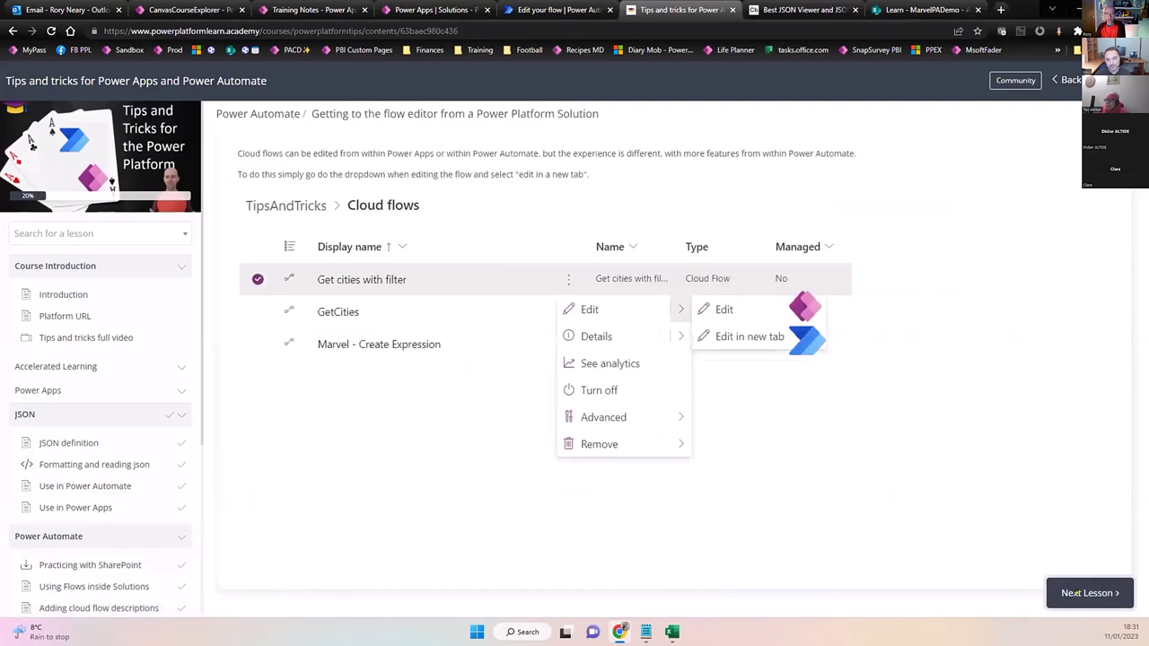
left_click(1074, 593)
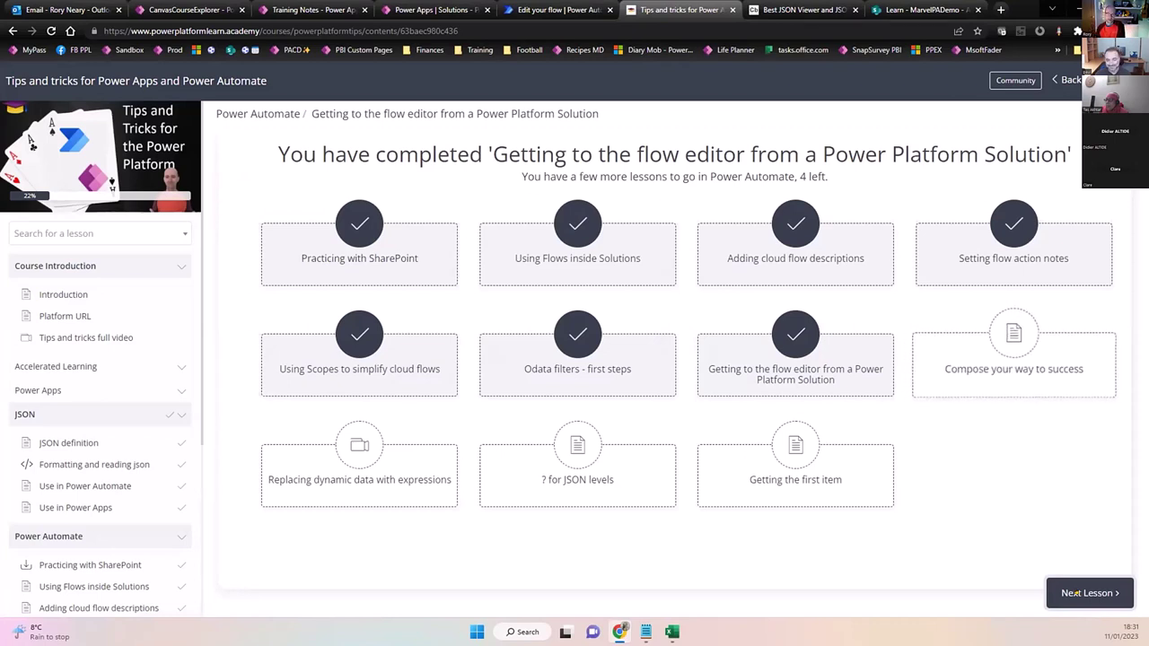
left_click(1074, 593)
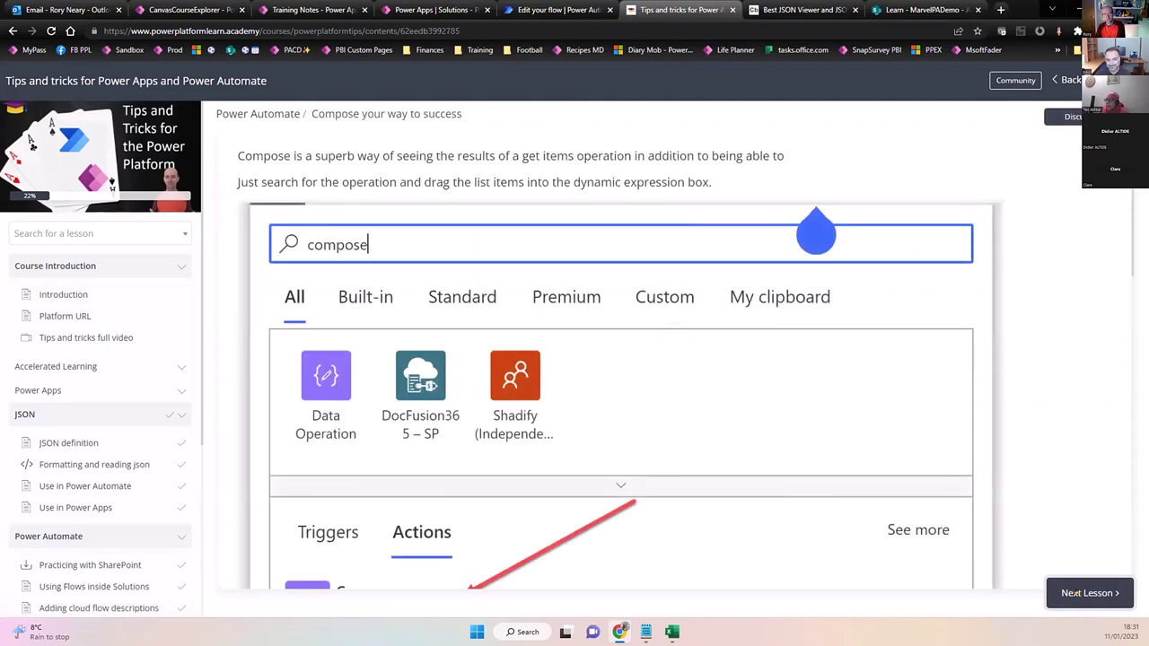
scroll(991, 406, "down", 5)
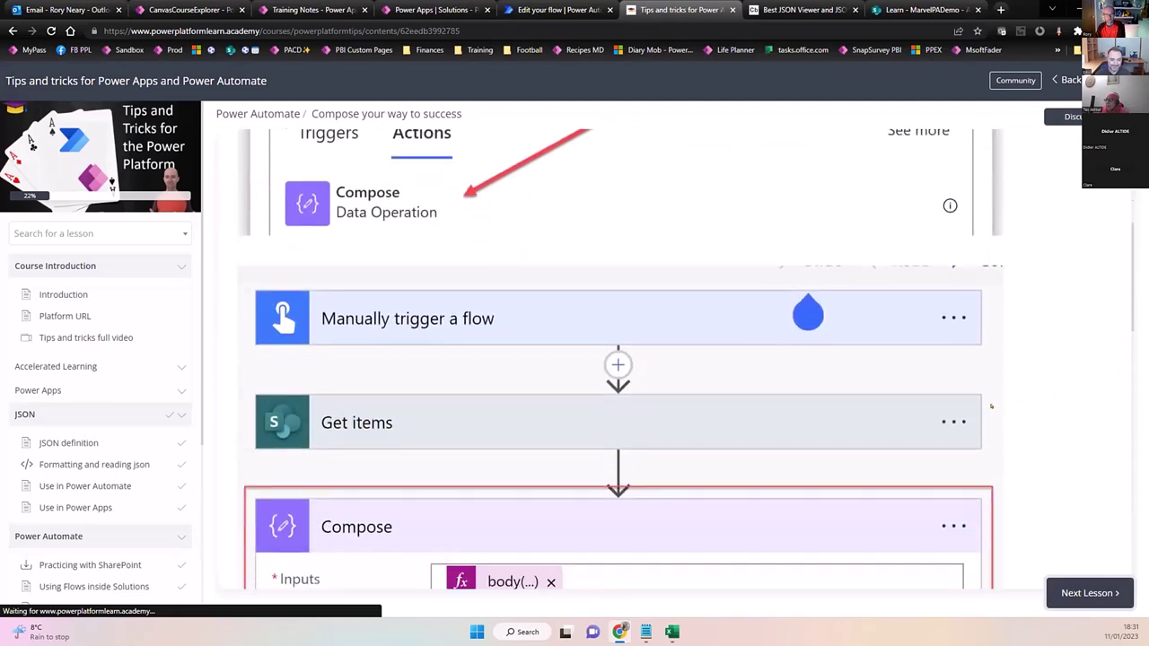
scroll(991, 406, "down", 4)
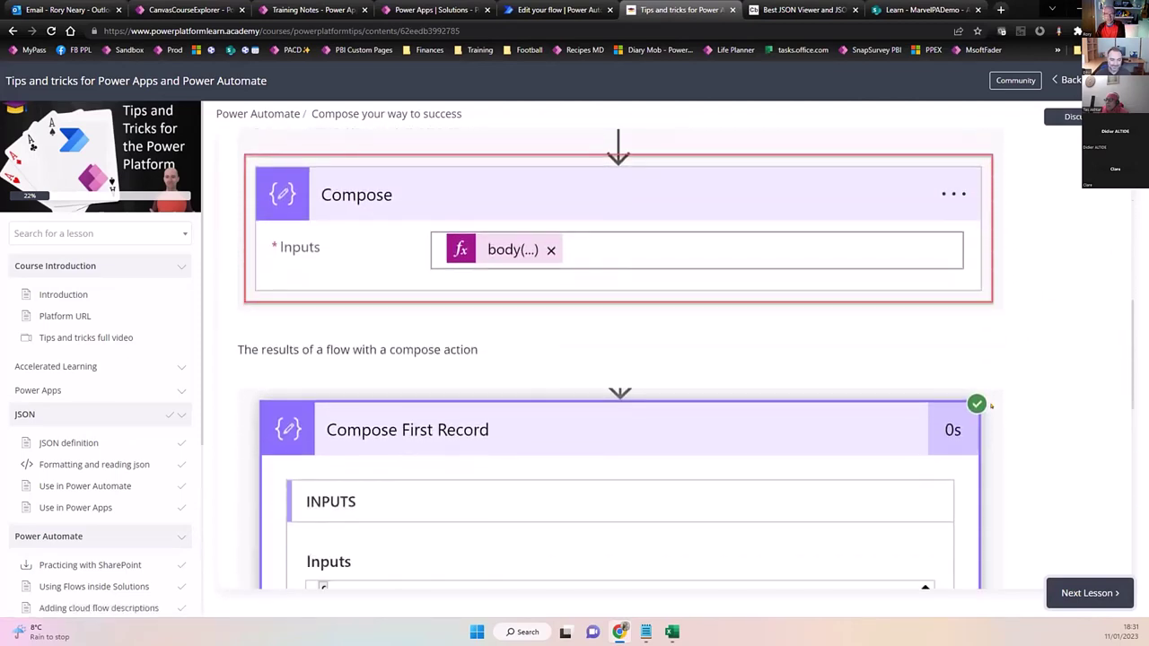
scroll(991, 406, "down", 6)
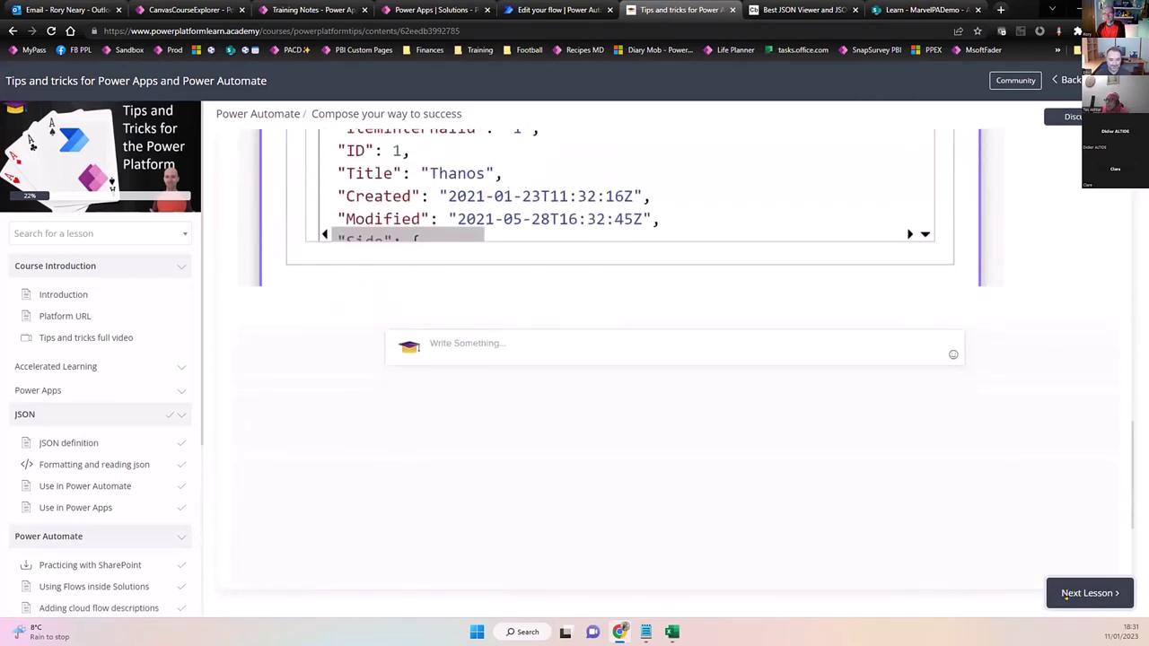
left_click(1065, 598)
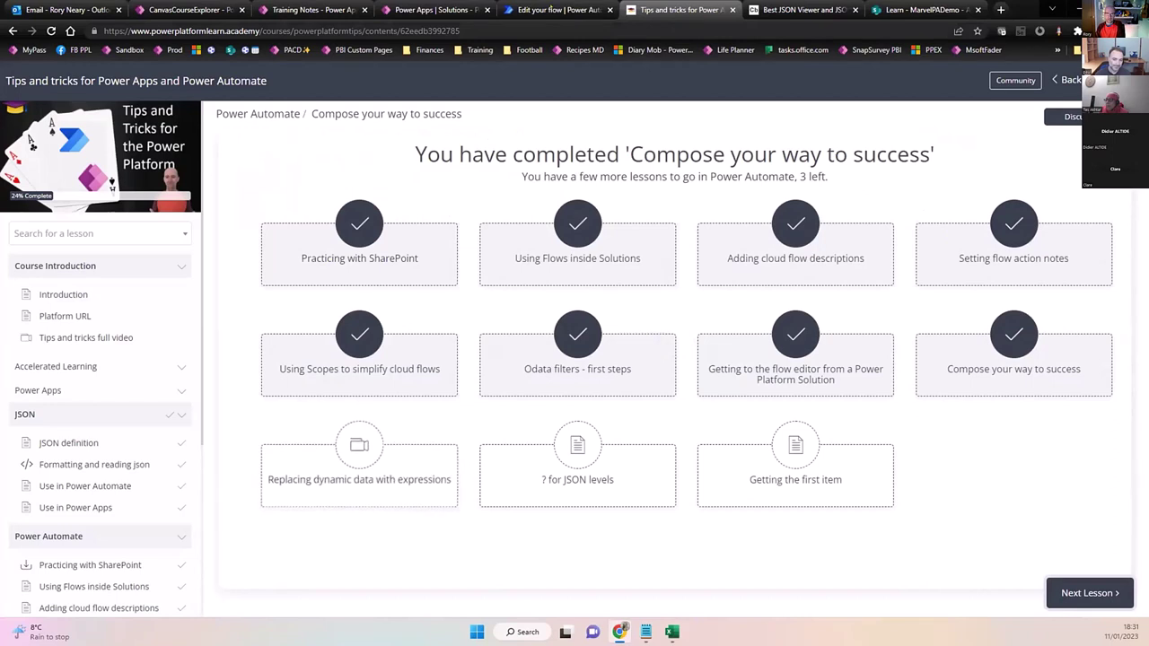
key("ctrl+shift+Tab")
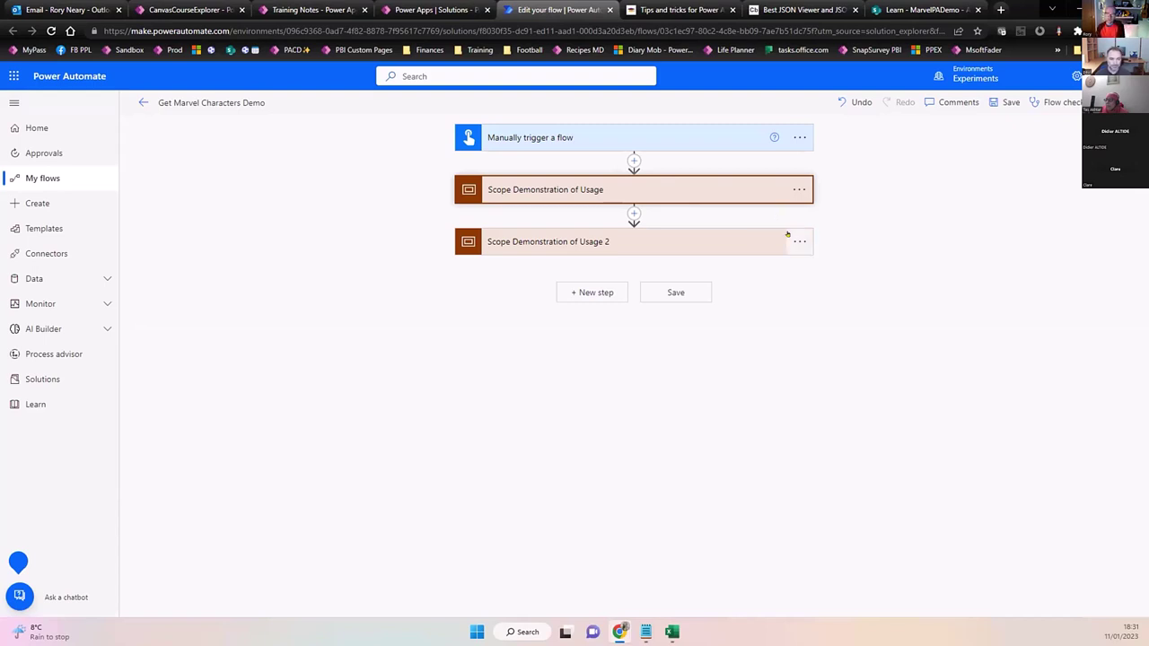
Delete Scope Demonstration of Usage and Scope Demonstration of Usage 2, leaving only the manual trigger.
left_click(799, 189)
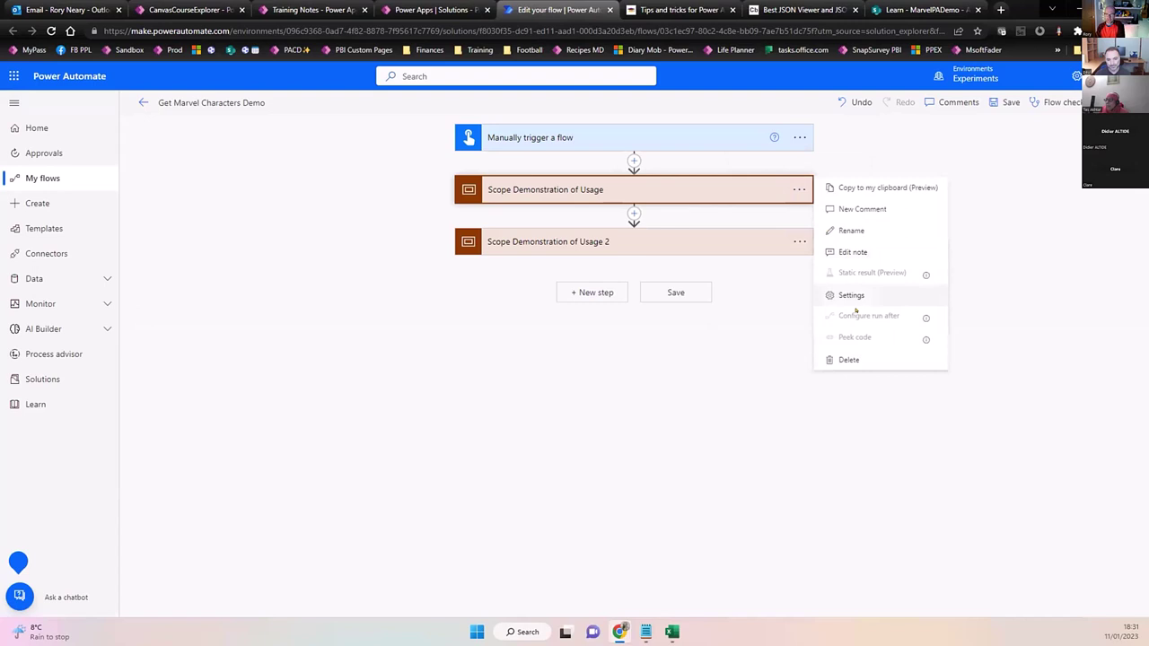
left_click(848, 360)
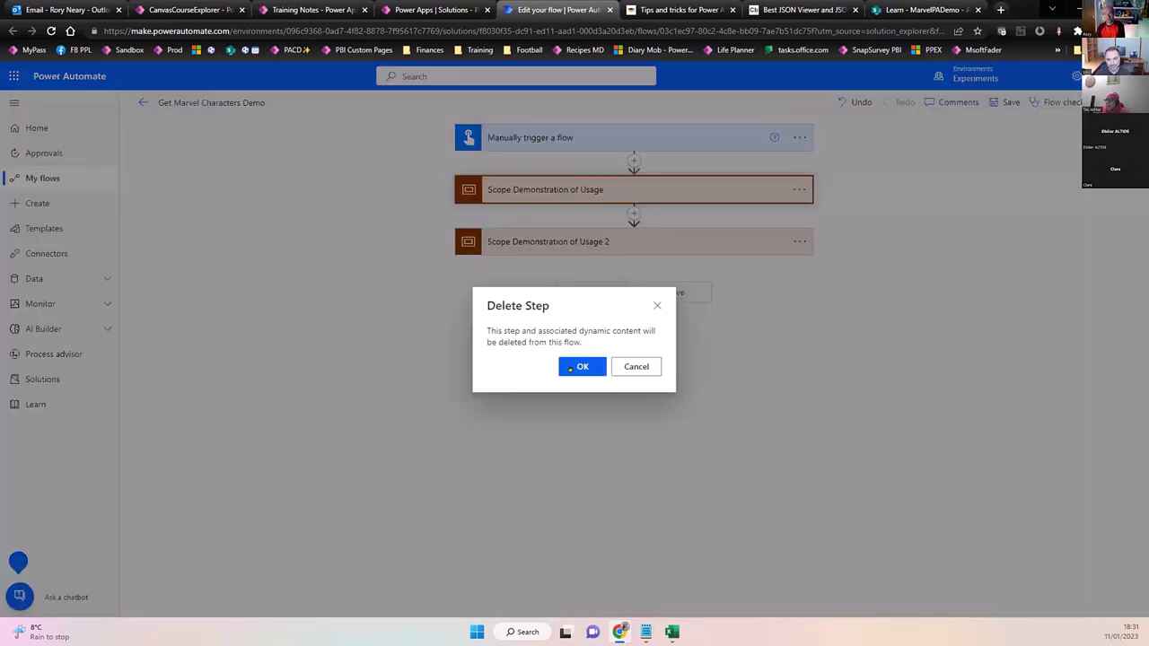
left_click(570, 369)
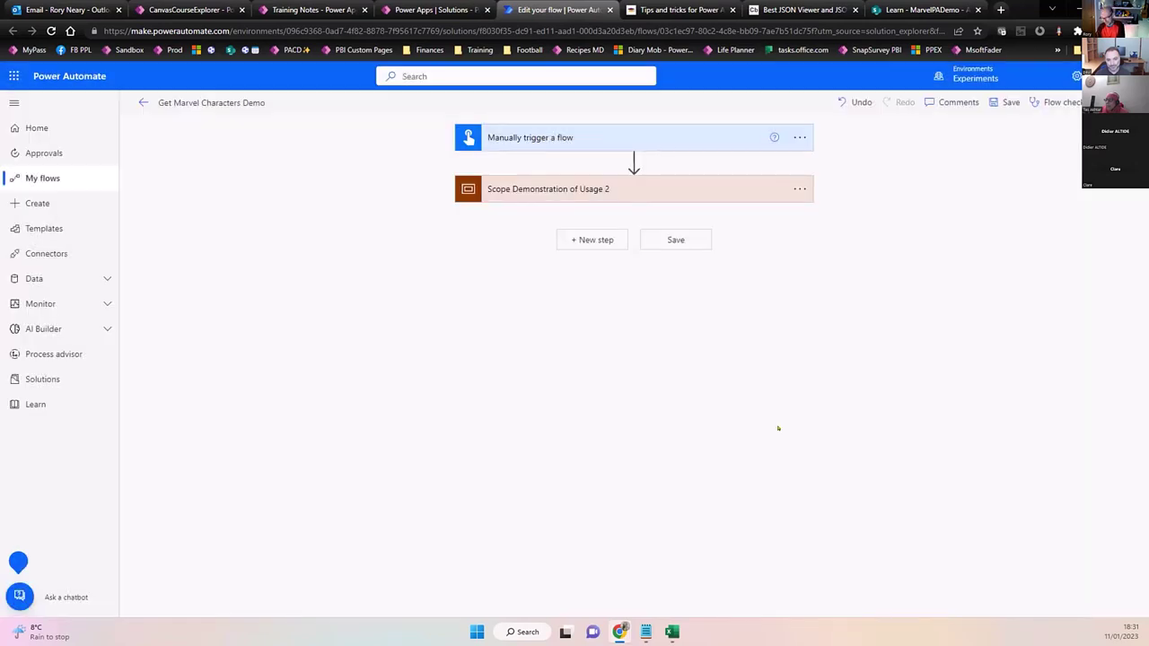
left_click(799, 190)
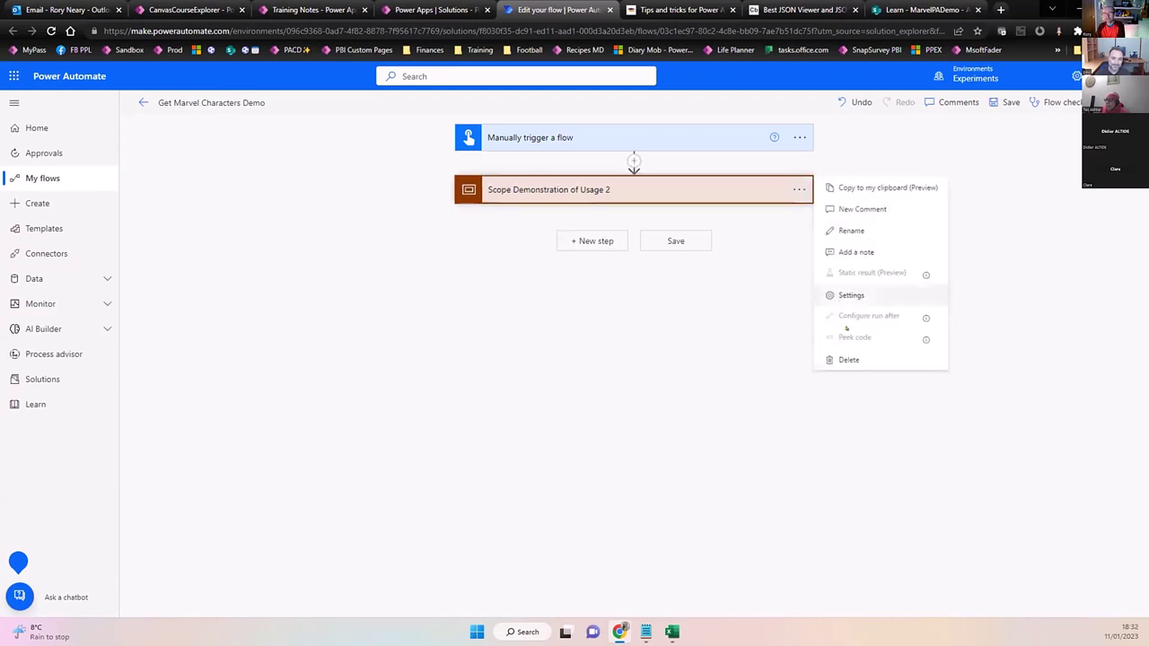
left_click(849, 360)
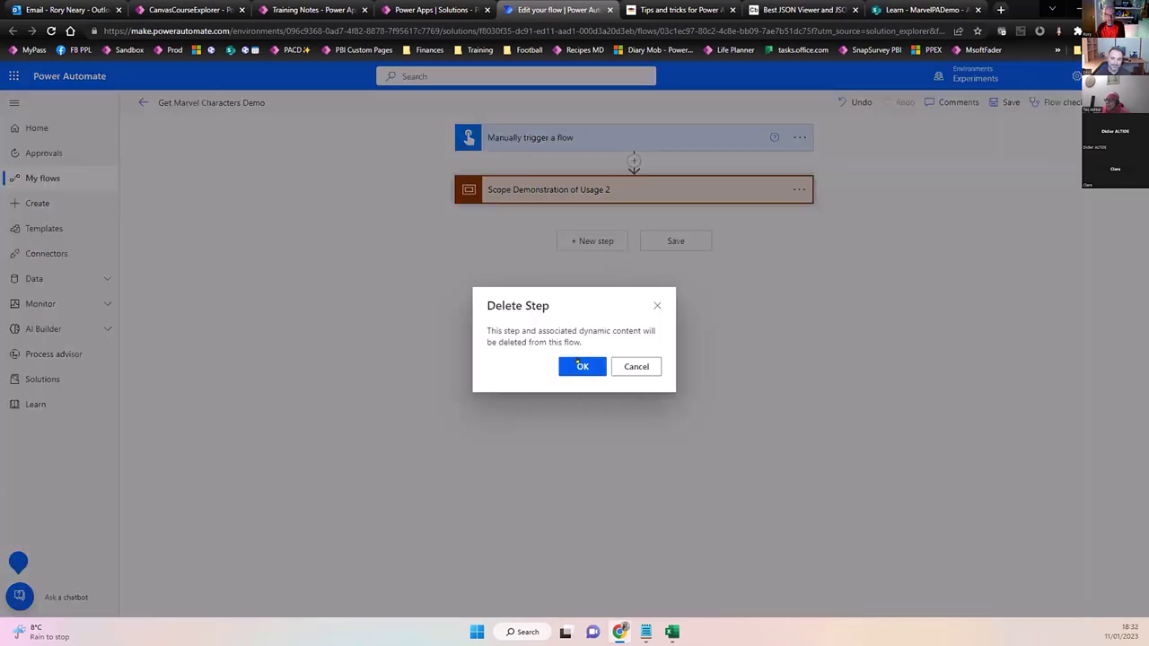
left_click(579, 365)
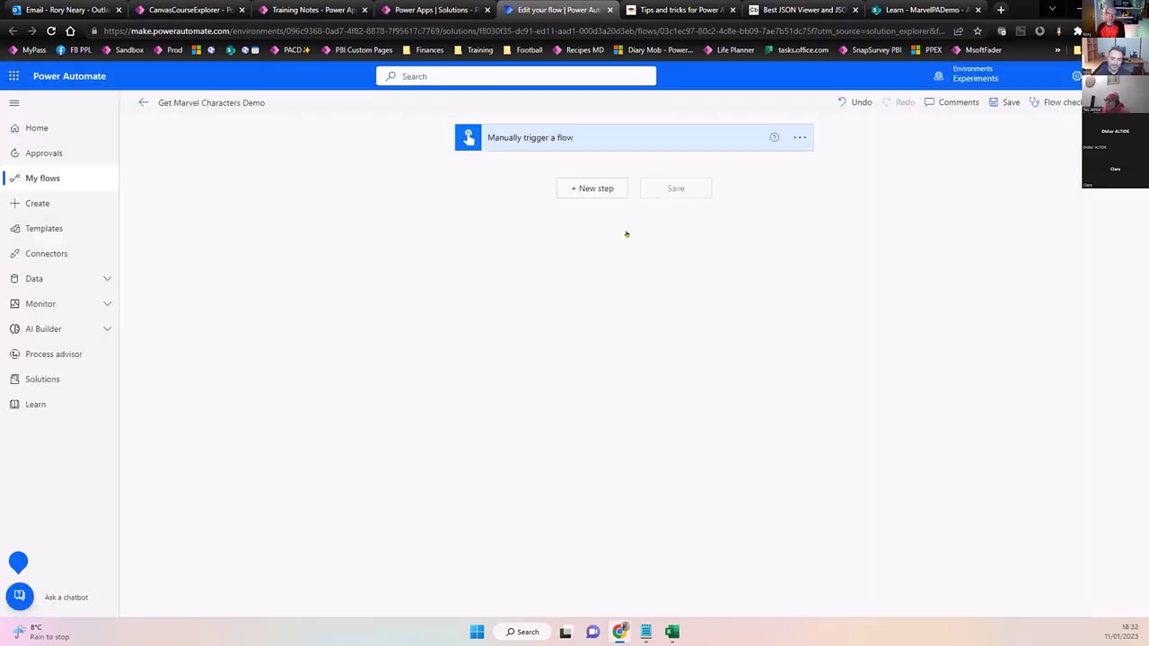
left_click(591, 188)
Add a SharePoint Get items action reading the MarvelPADemo list on the Learn site.
type("get")
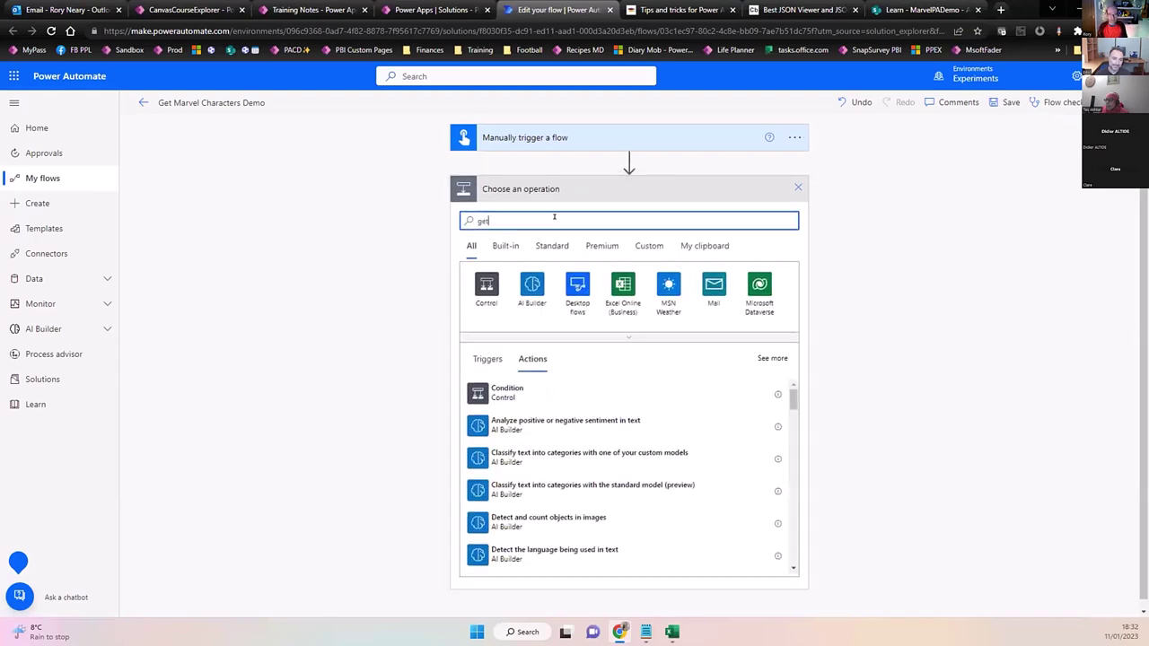
type(" items")
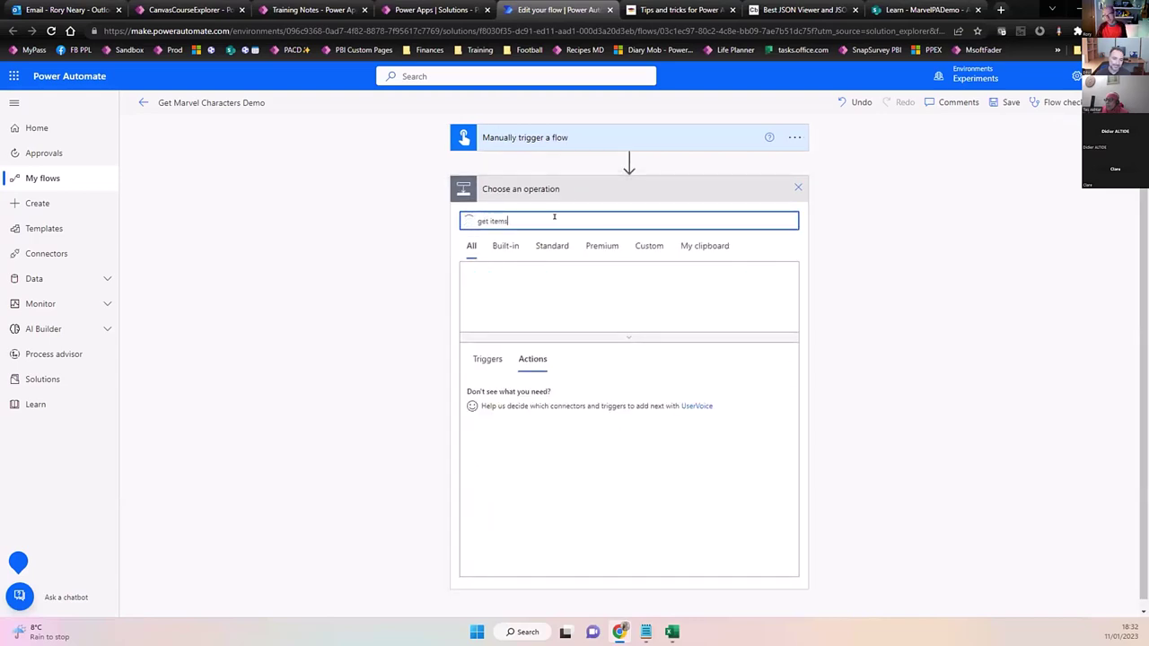
left_click(501, 389)
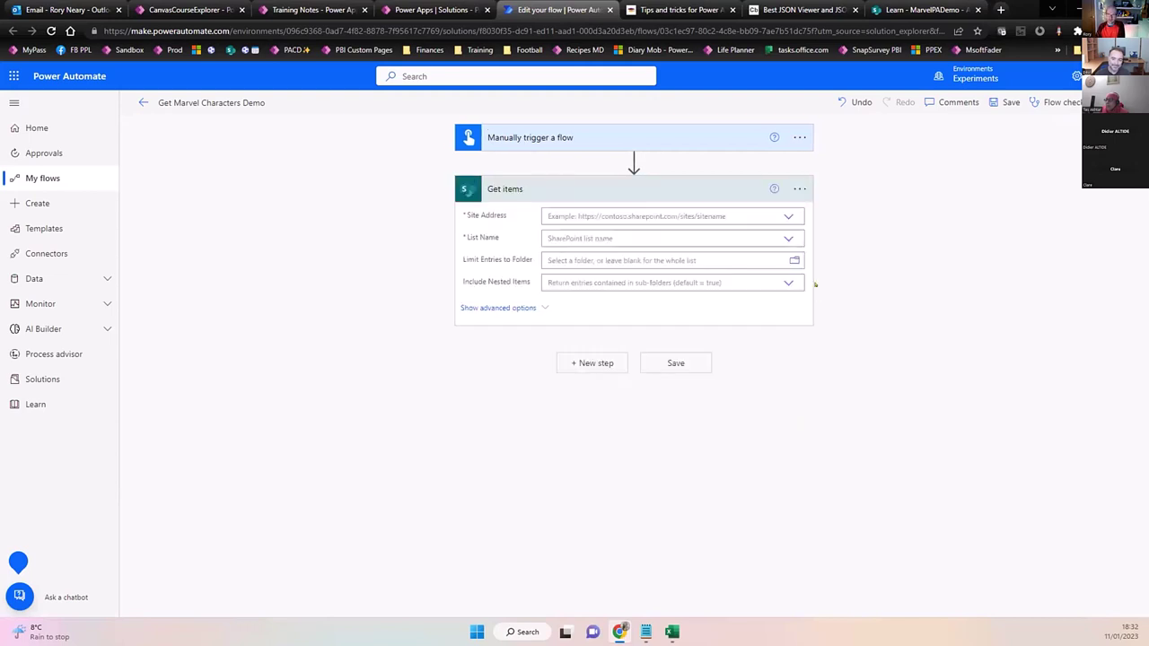
left_click(785, 217)
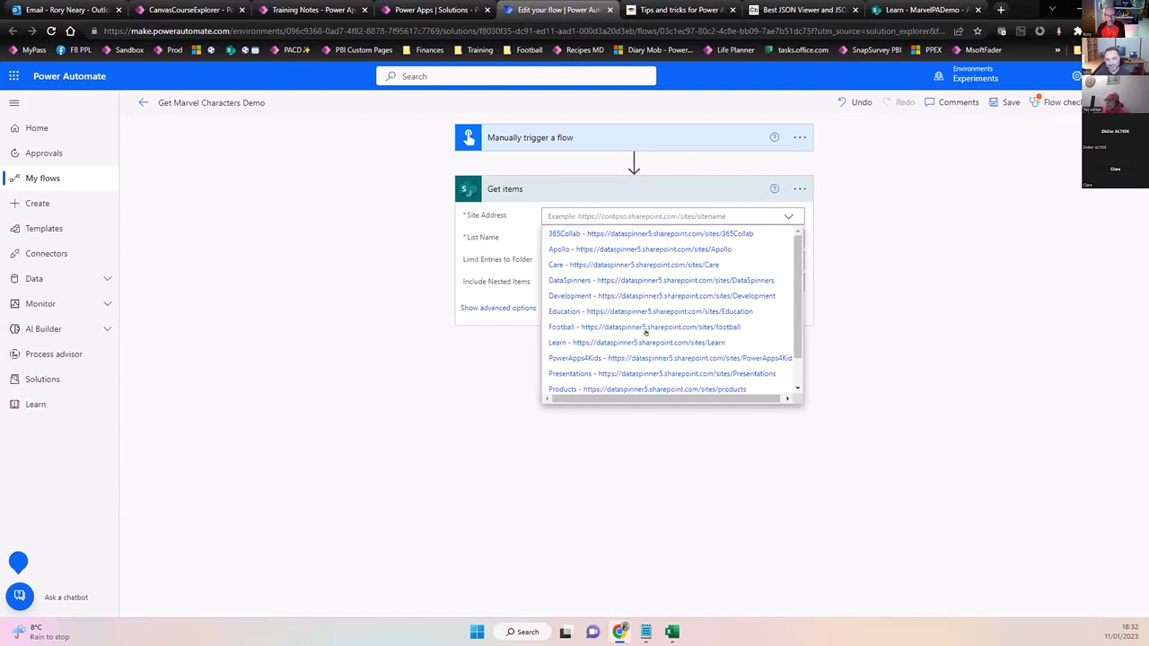
left_click(636, 342)
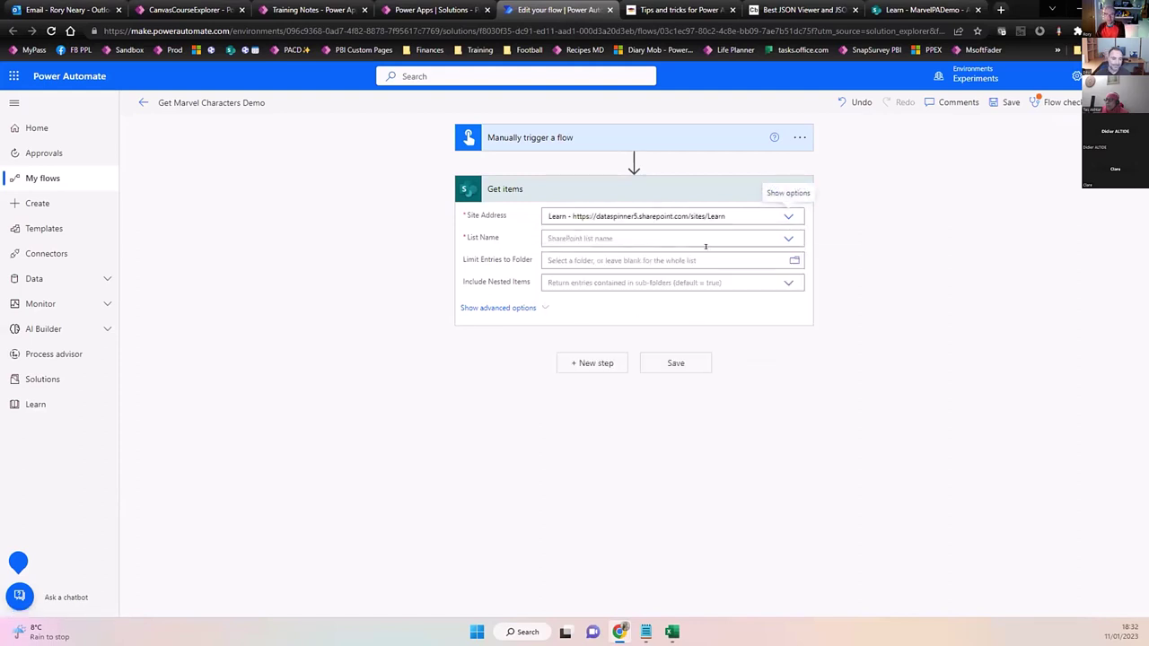
left_click(788, 236)
scroll(673, 328, "down", 2)
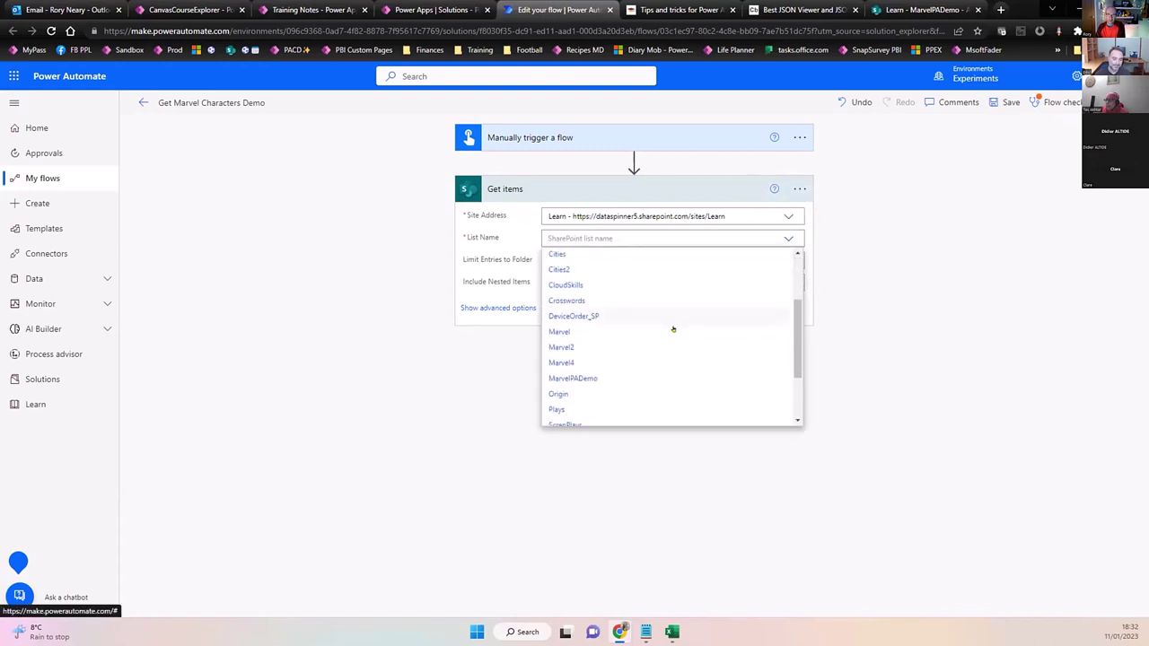
scroll(673, 329, "down", 1)
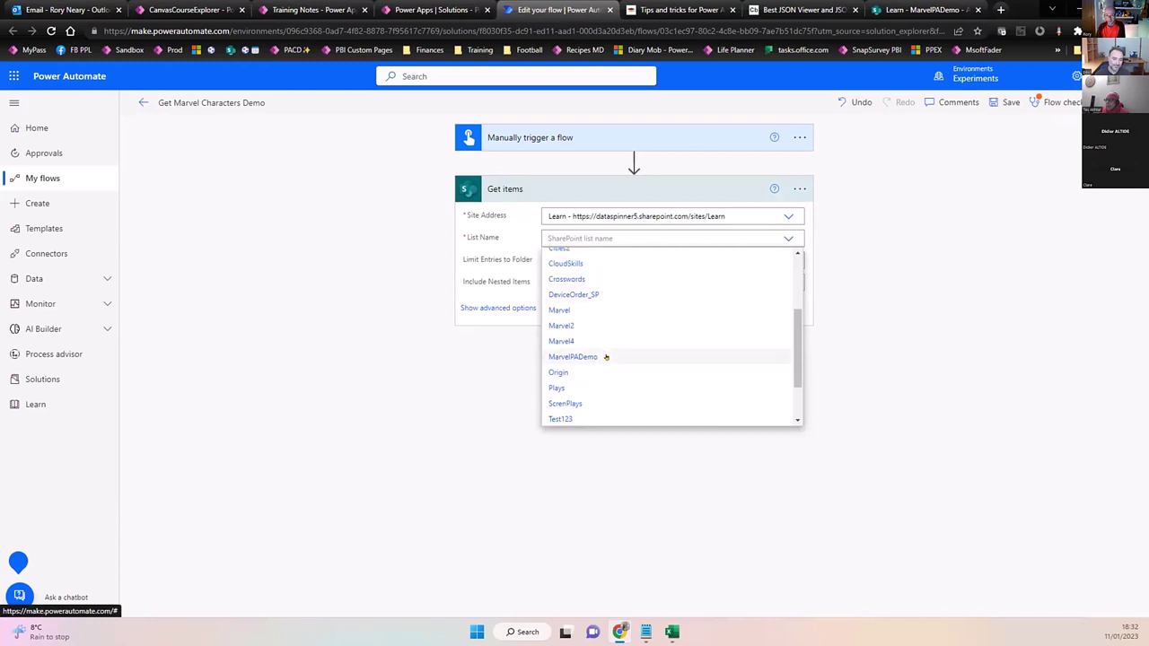
left_click(574, 356)
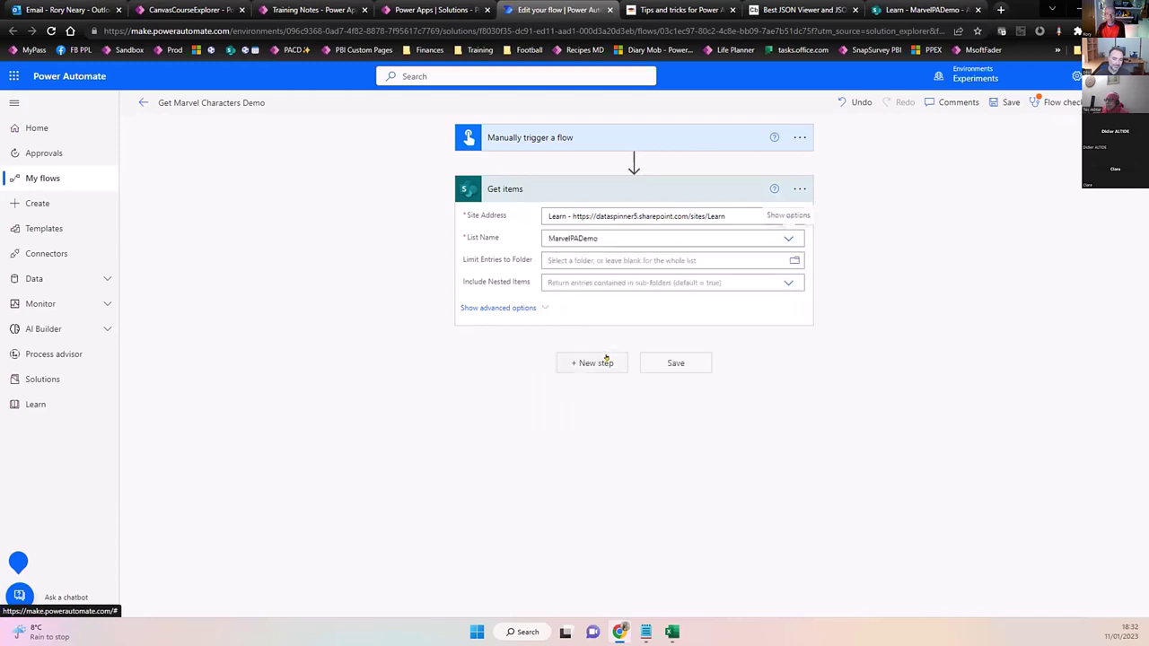
Set the Get items Top Count to 100 in its advanced options.
left_click(543, 308)
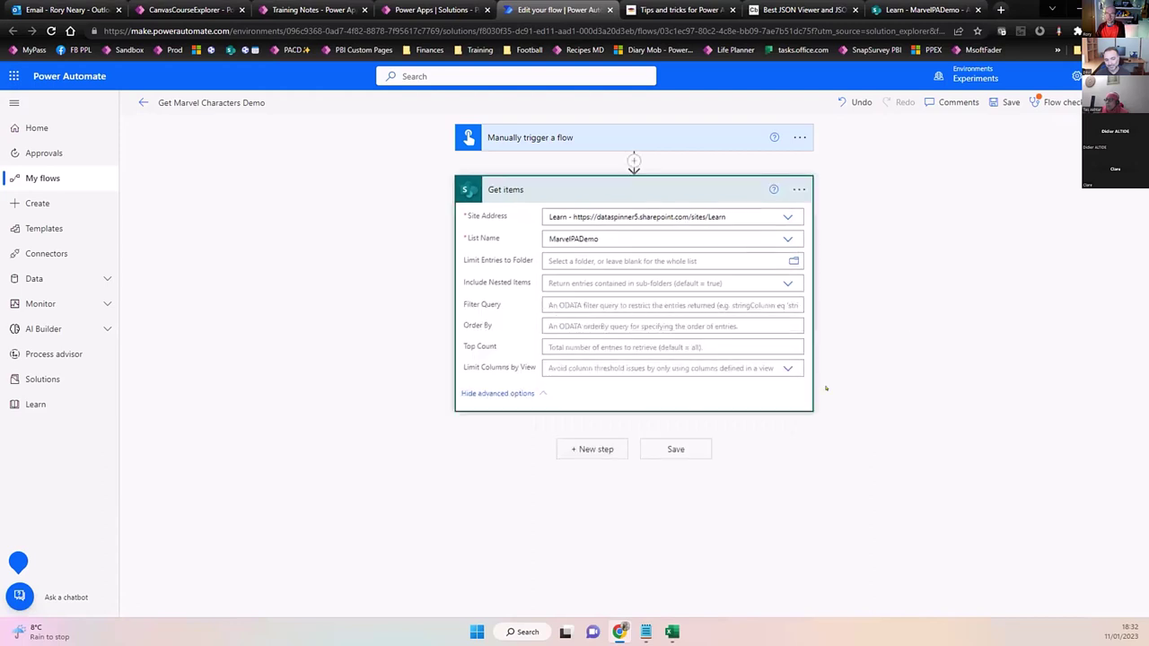
left_click(1055, 102)
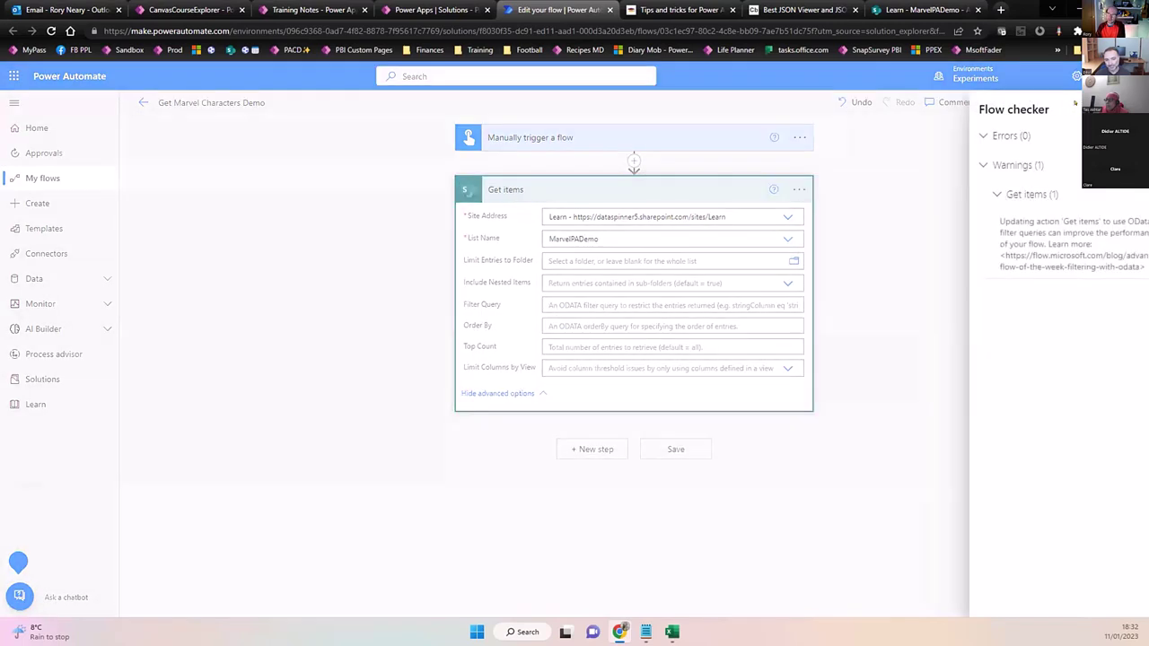
left_click(1130, 109)
left_click(1056, 102)
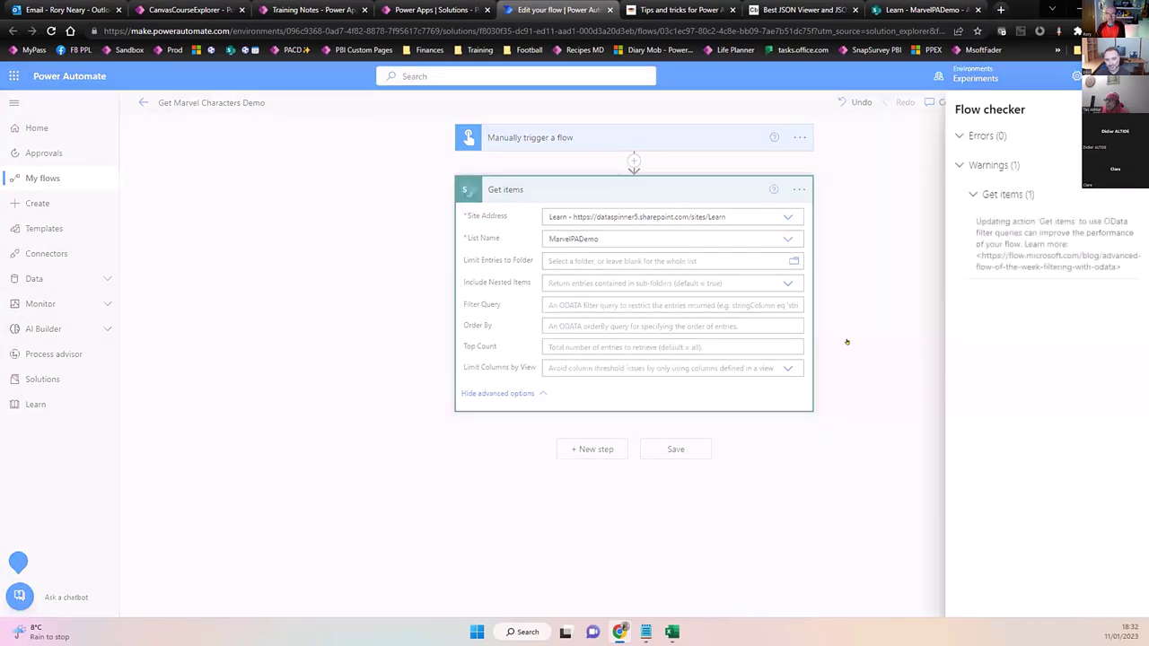
left_click(884, 359)
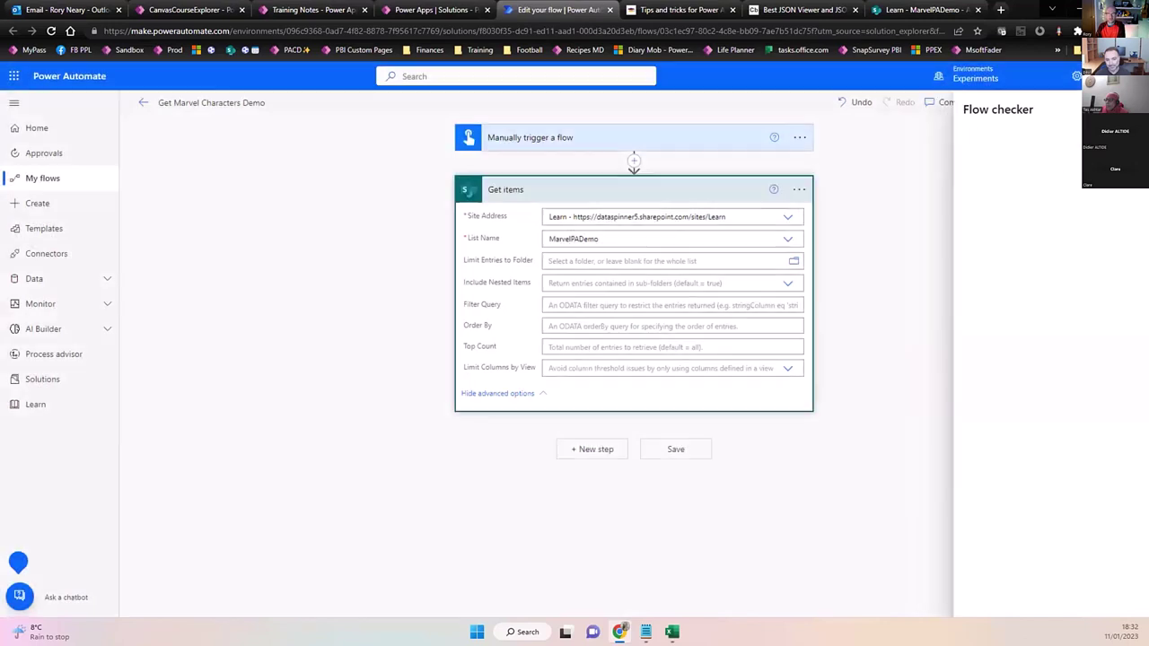
left_click(640, 337)
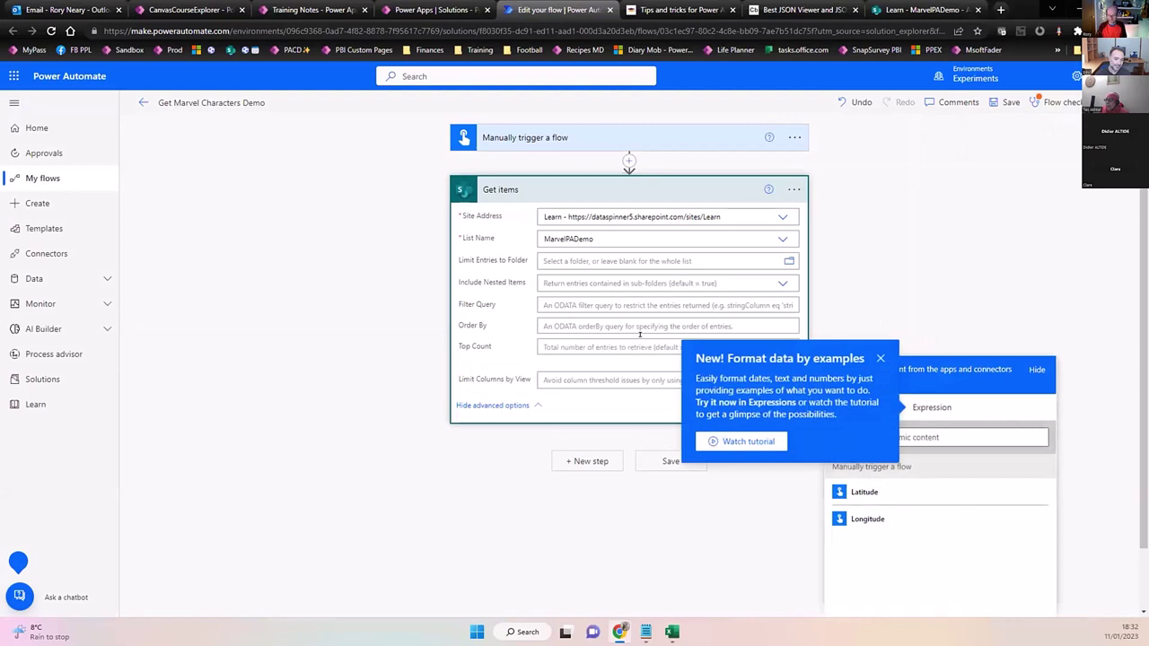
left_click(943, 254)
left_click(687, 345)
type("1")
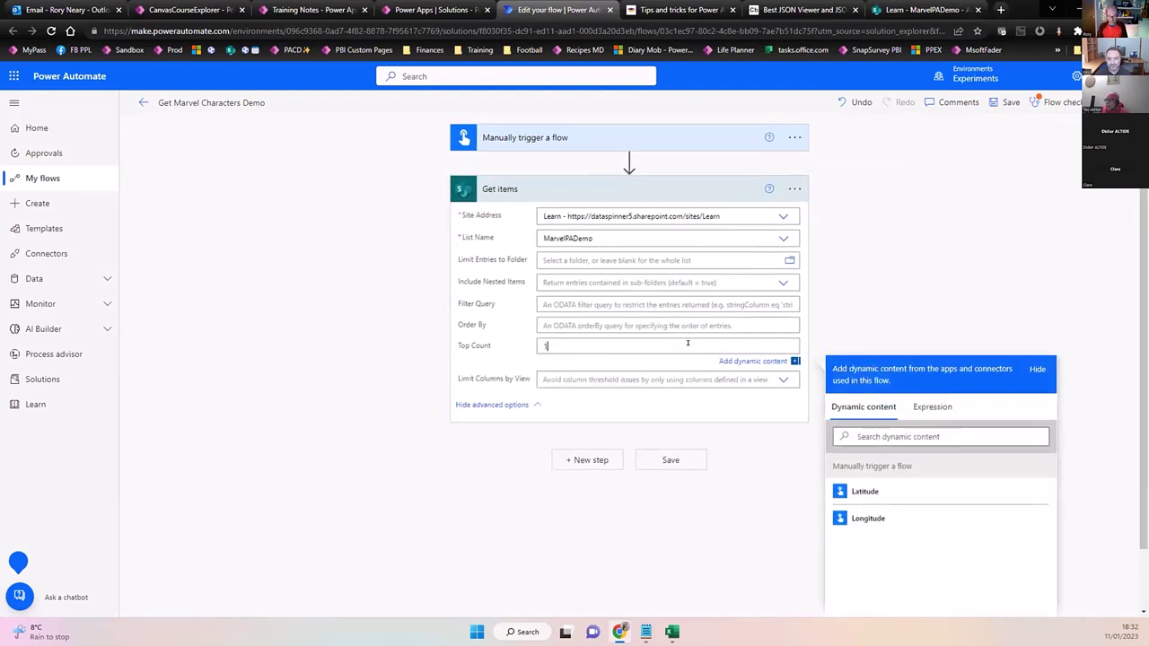
type("00")
left_click(902, 227)
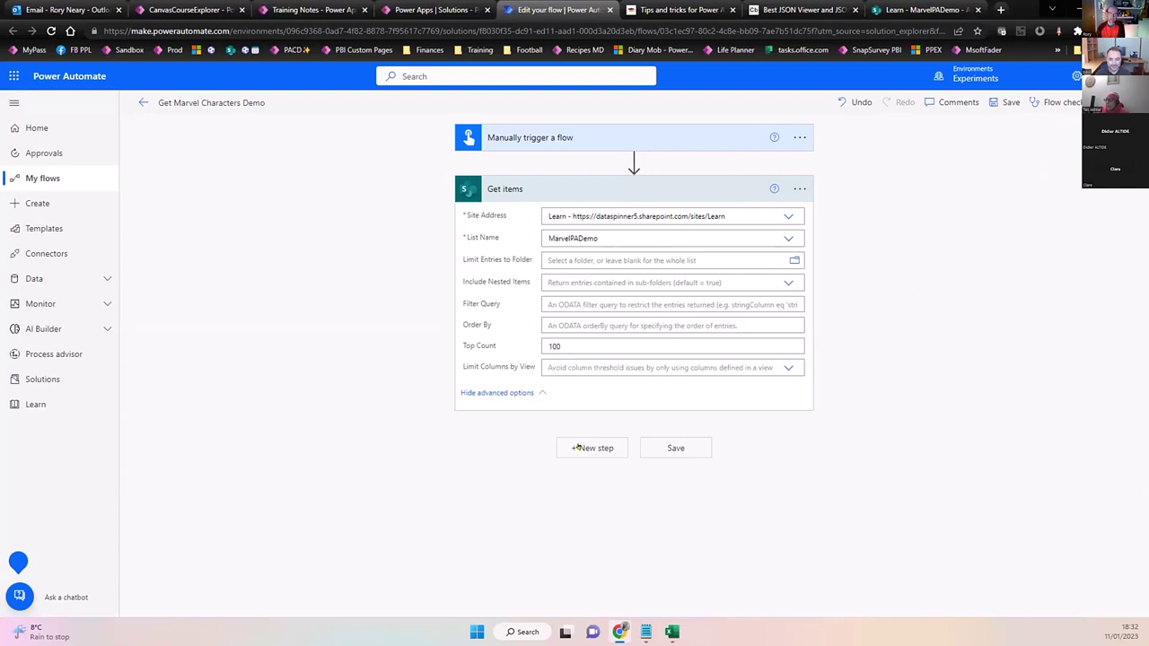
Add a Compose step using the Get items 'value' as its input, then save the flow.
type("c")
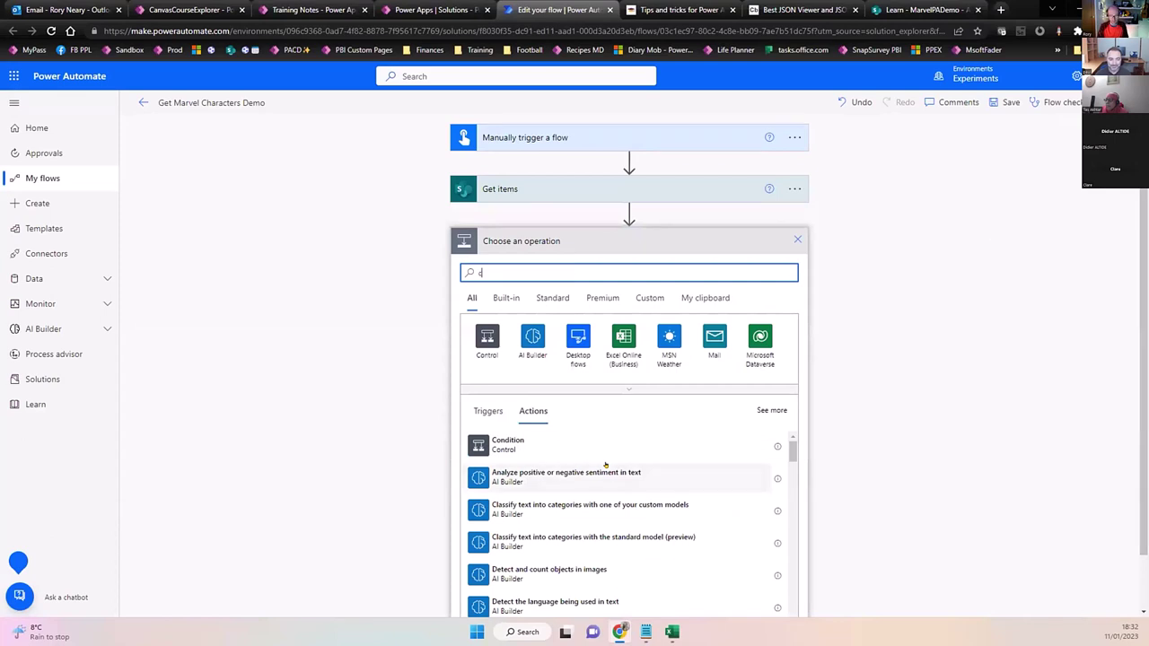
type("ompose")
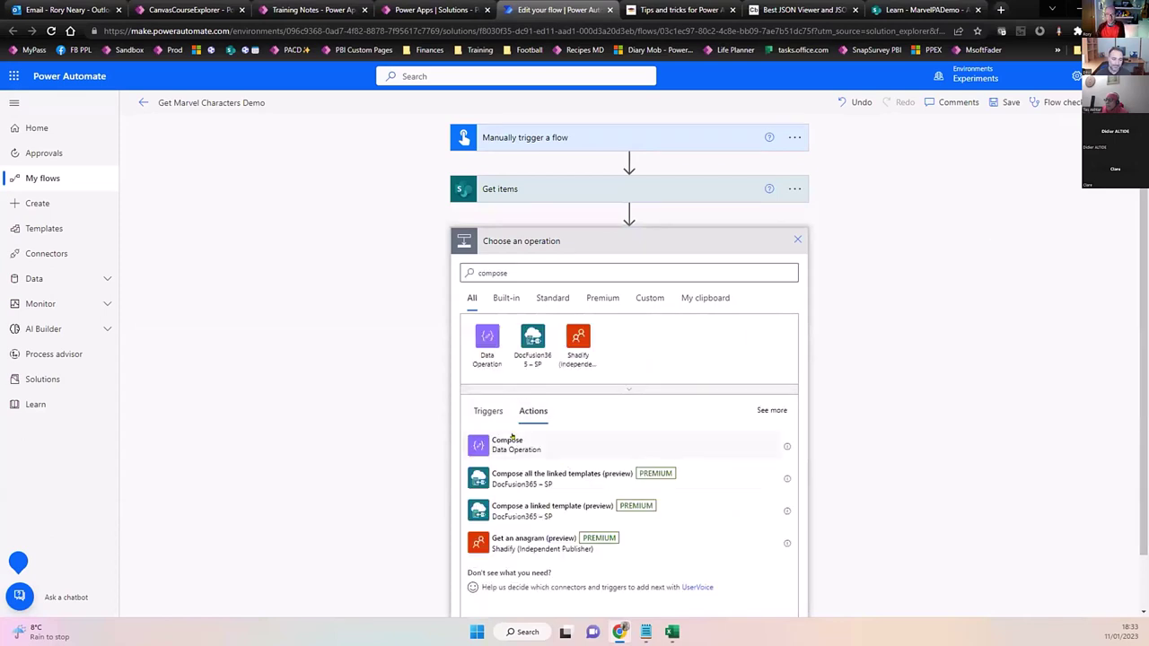
left_click(508, 442)
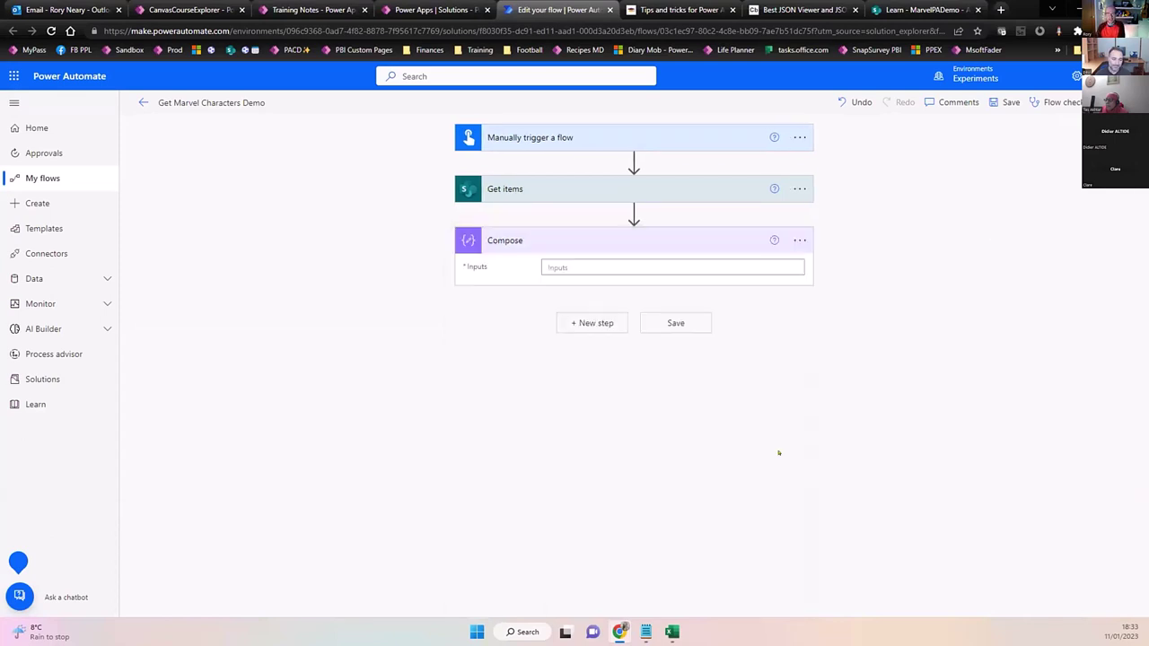
left_click(707, 260)
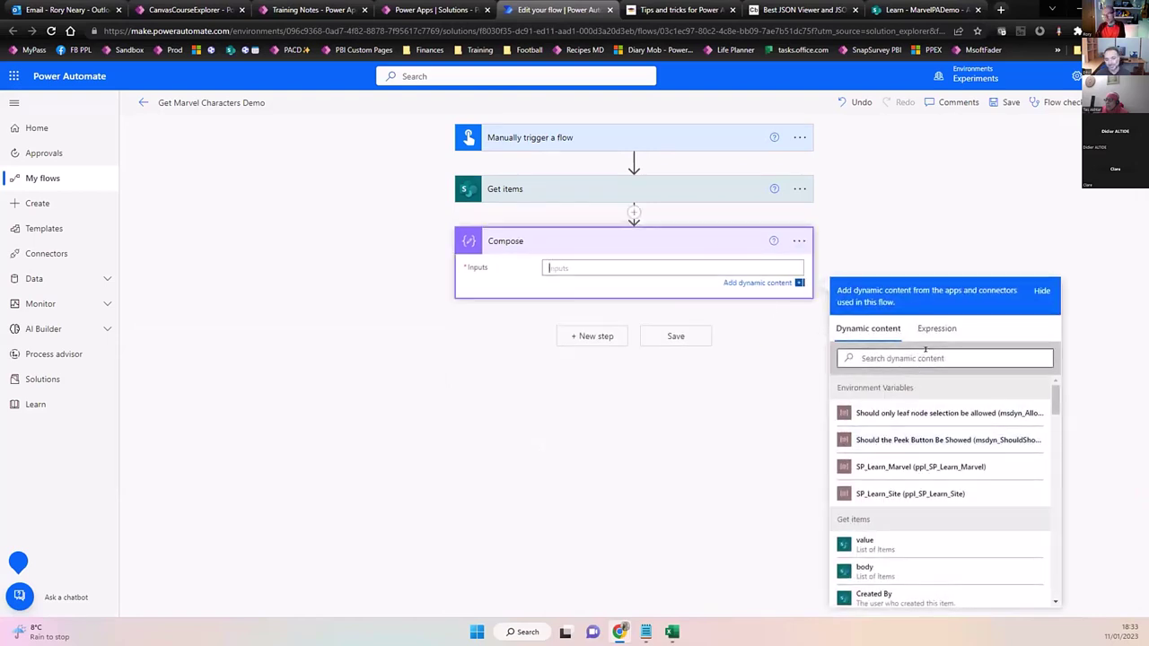
left_click(867, 547)
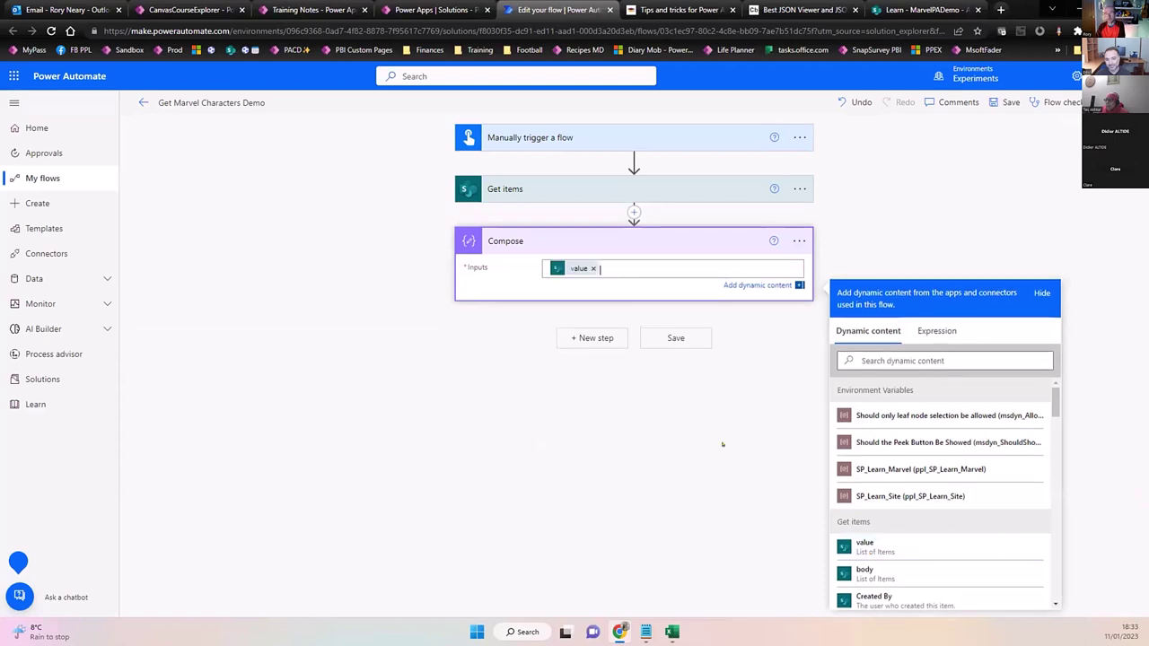
left_click(1011, 102)
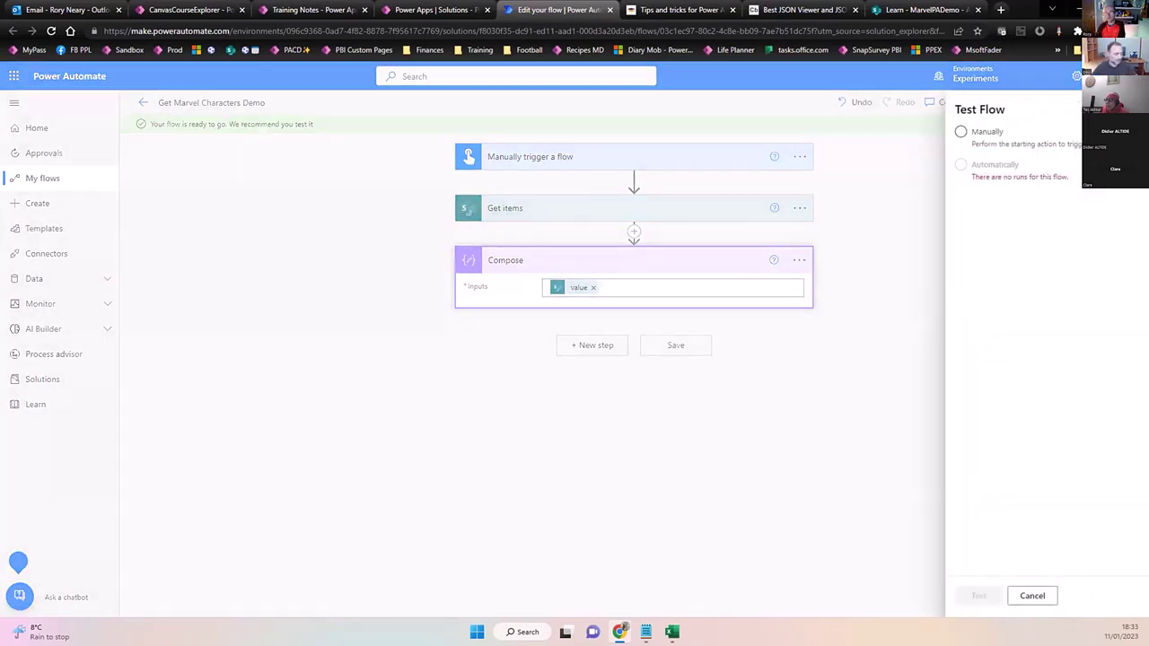
Run a manual test of the flow, accepting the SharePoint connection.
left_click(960, 131)
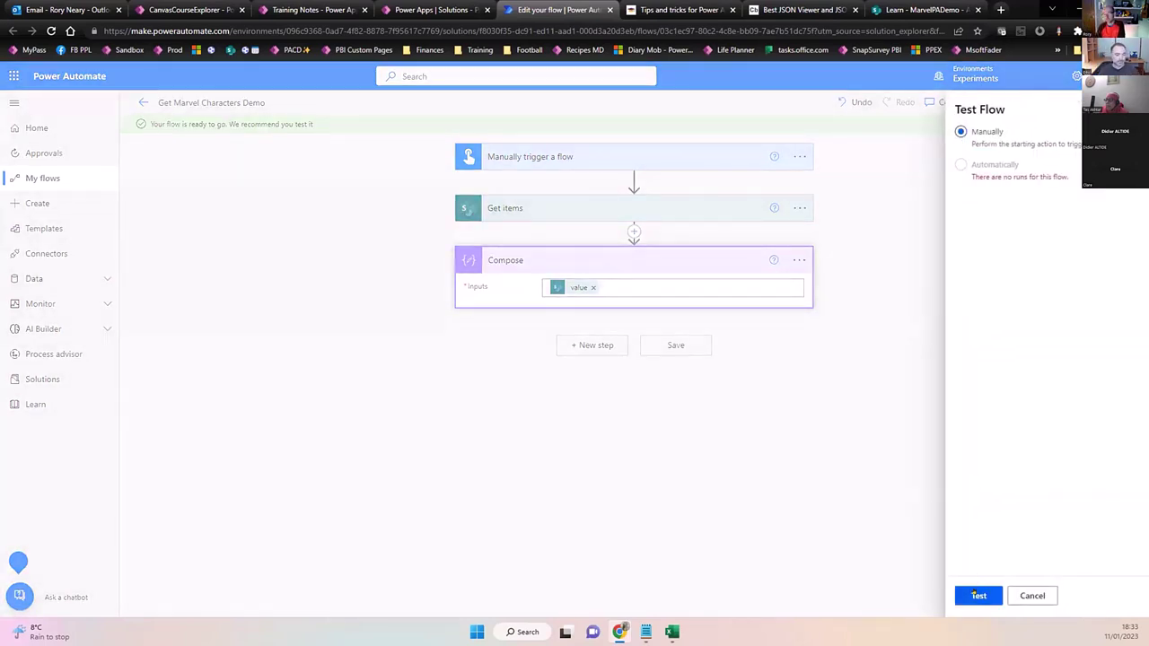
left_click(976, 596)
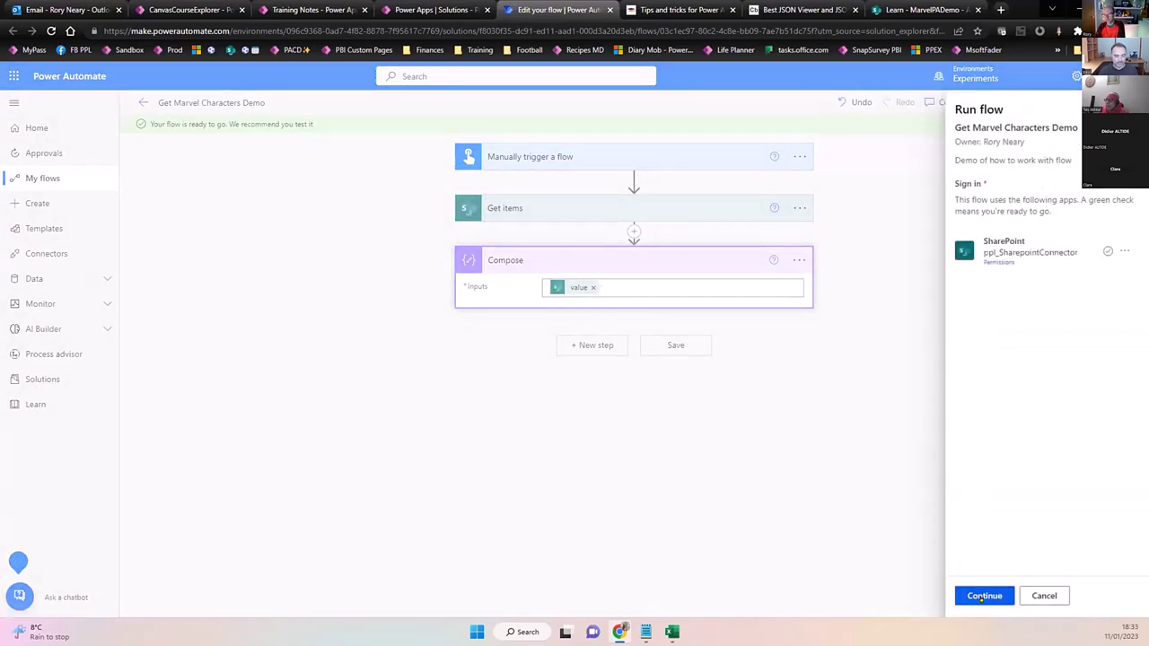
left_click(982, 596)
left_click(982, 596)
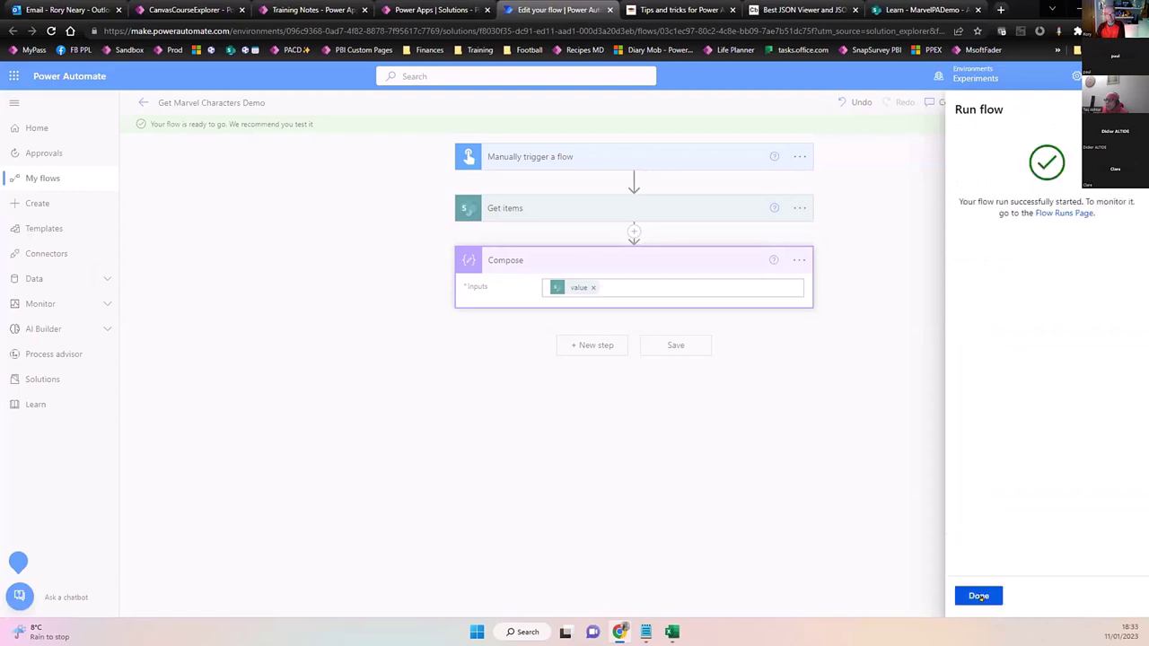
left_click(980, 596)
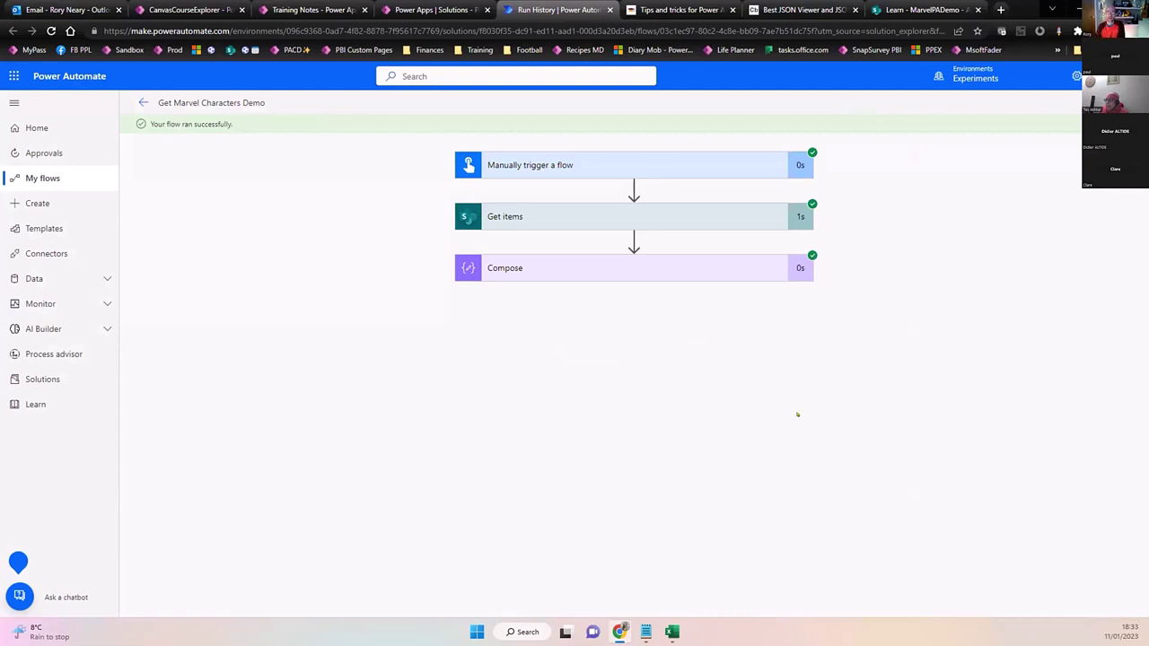
Expand the Compose step's run details and select all of its output JSON.
left_click(628, 265)
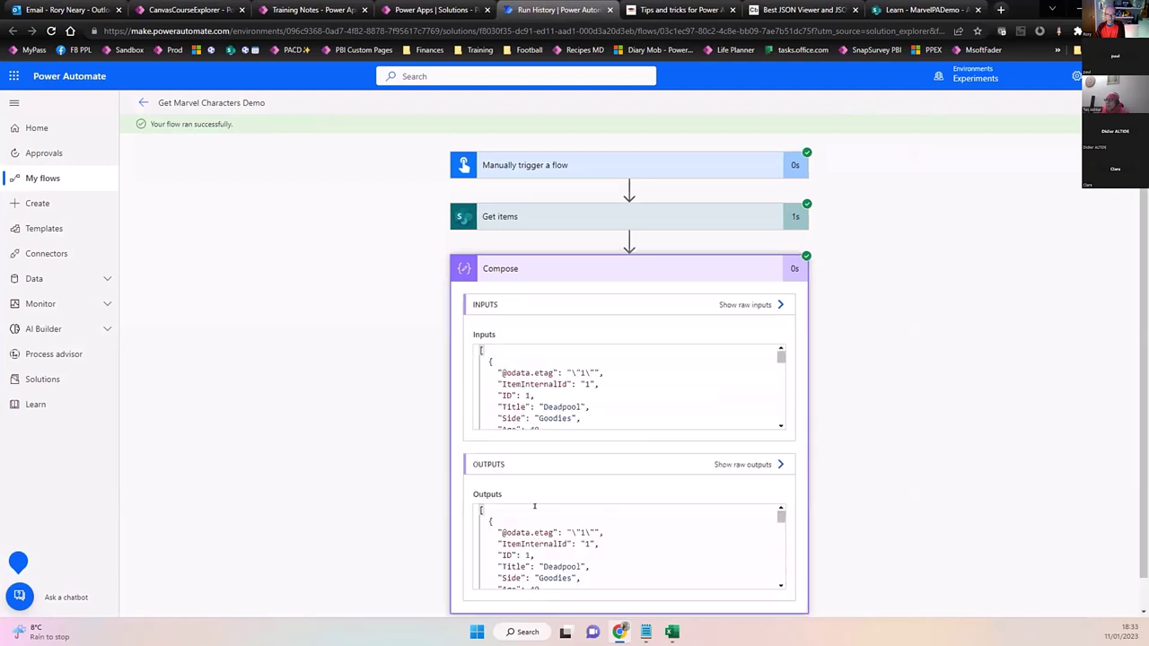
key("ctrl+a")
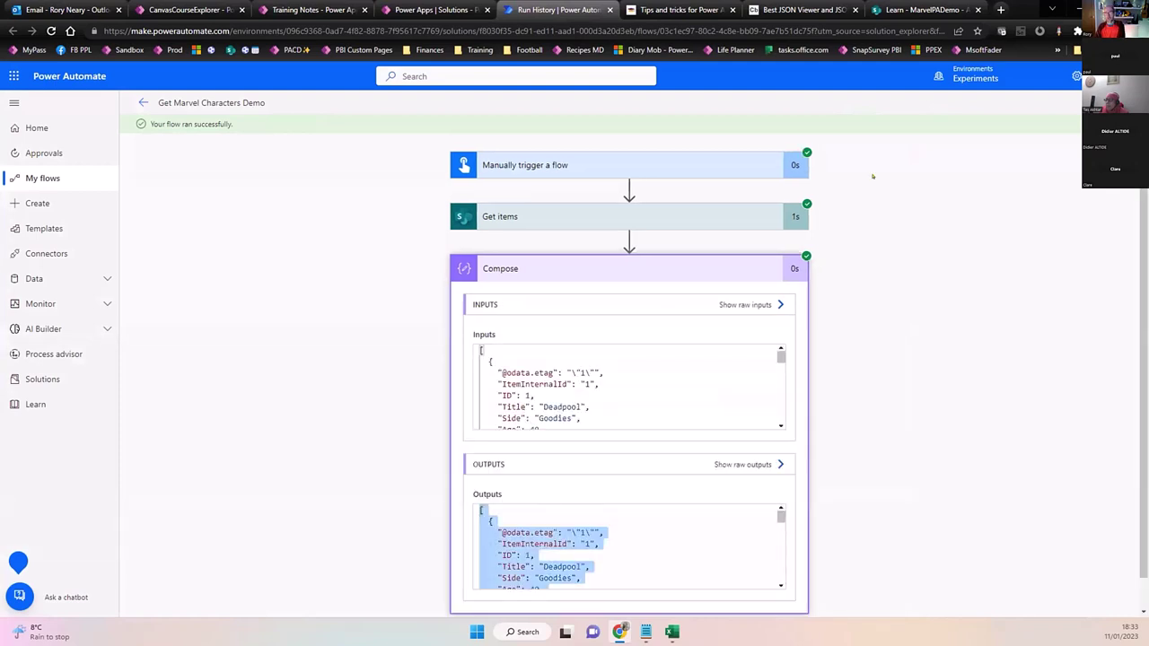
left_click(803, 9)
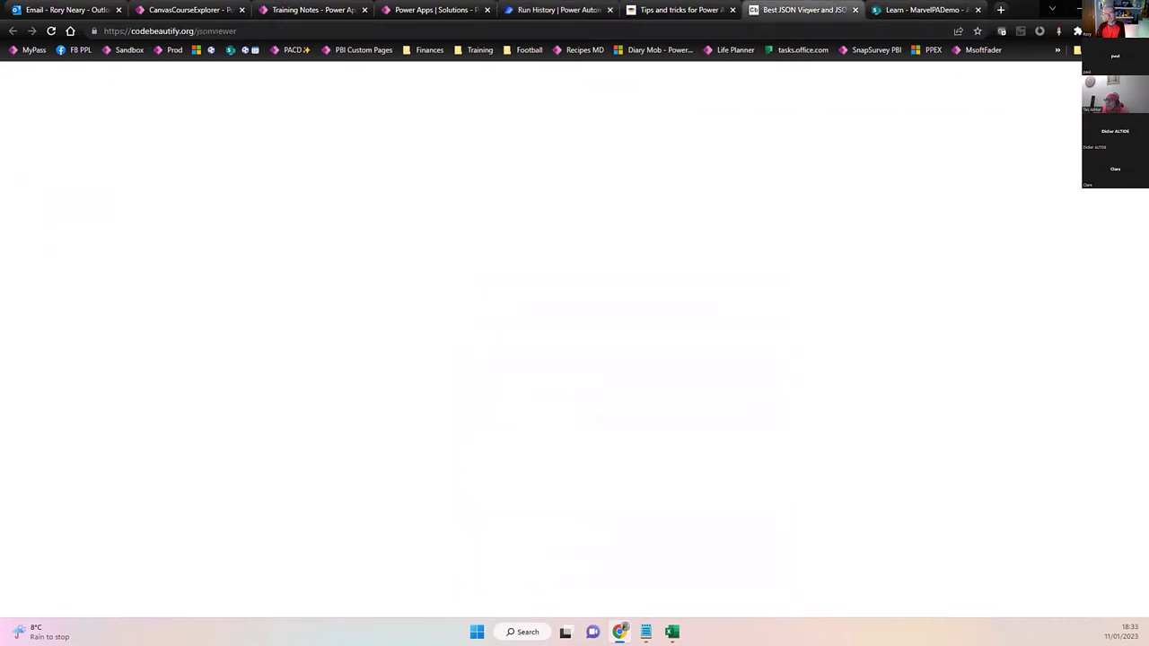
Paste the Compose output over the editor's JSON and inspect the 18-item tree starting with Deadpool.
left_click(245, 312)
key("ctrl+a")
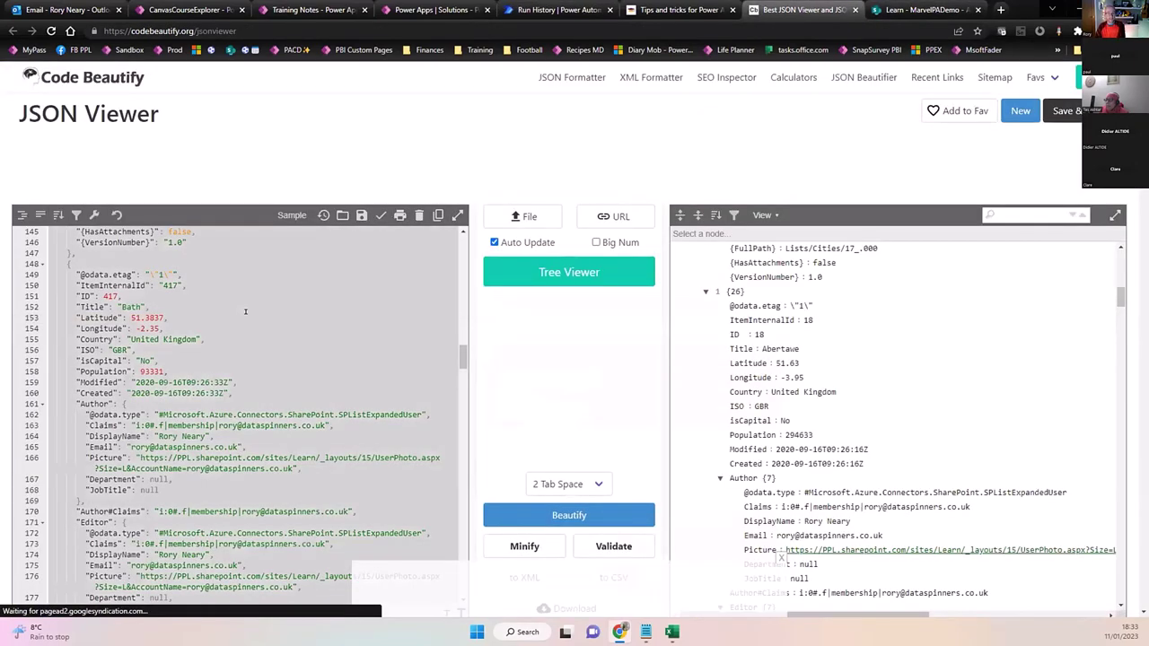
scroll(790, 381, "down", 3)
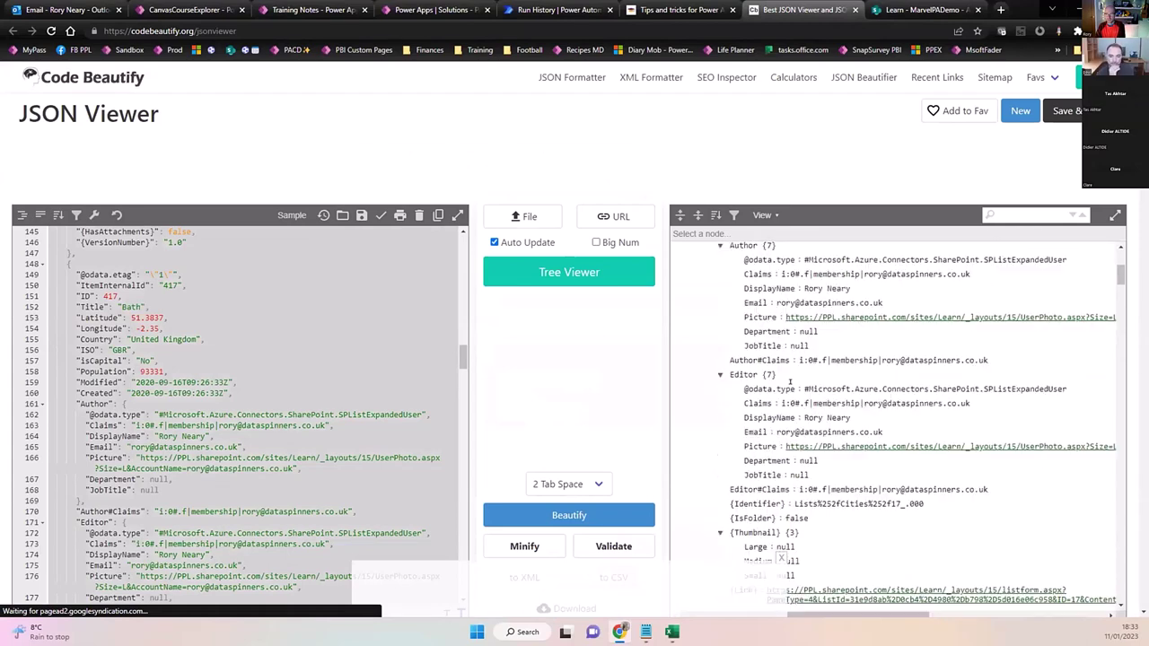
scroll(772, 368, "up", 5)
key("ctrl+v")
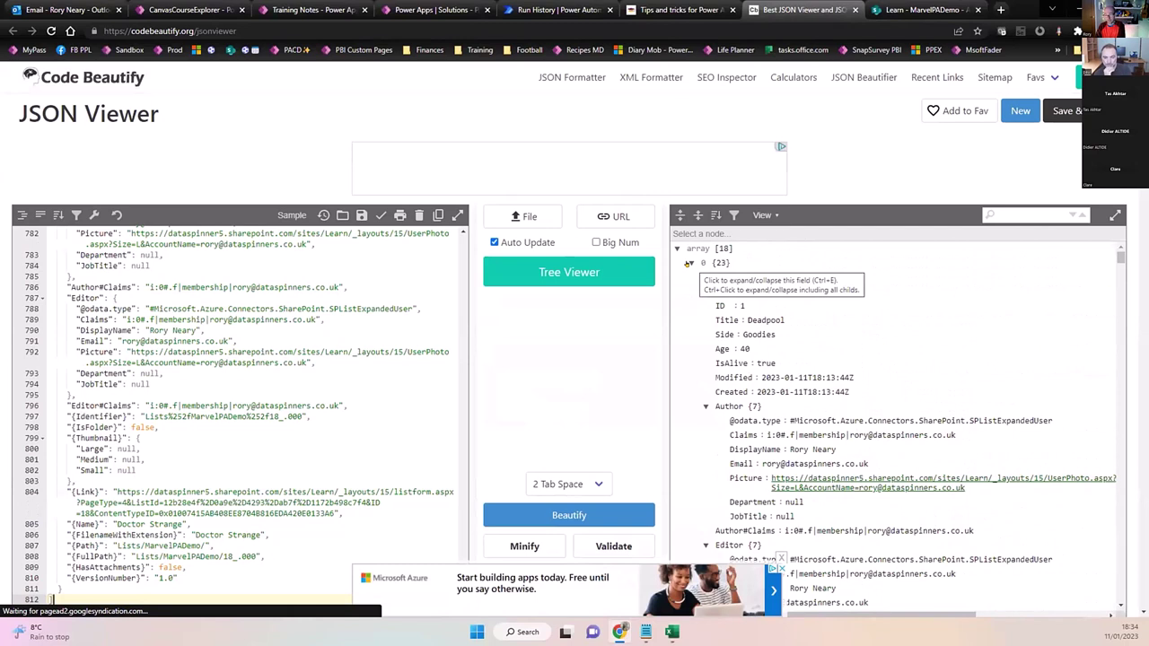
scroll(806, 416, "down", 1)
mouse_move(806, 415)
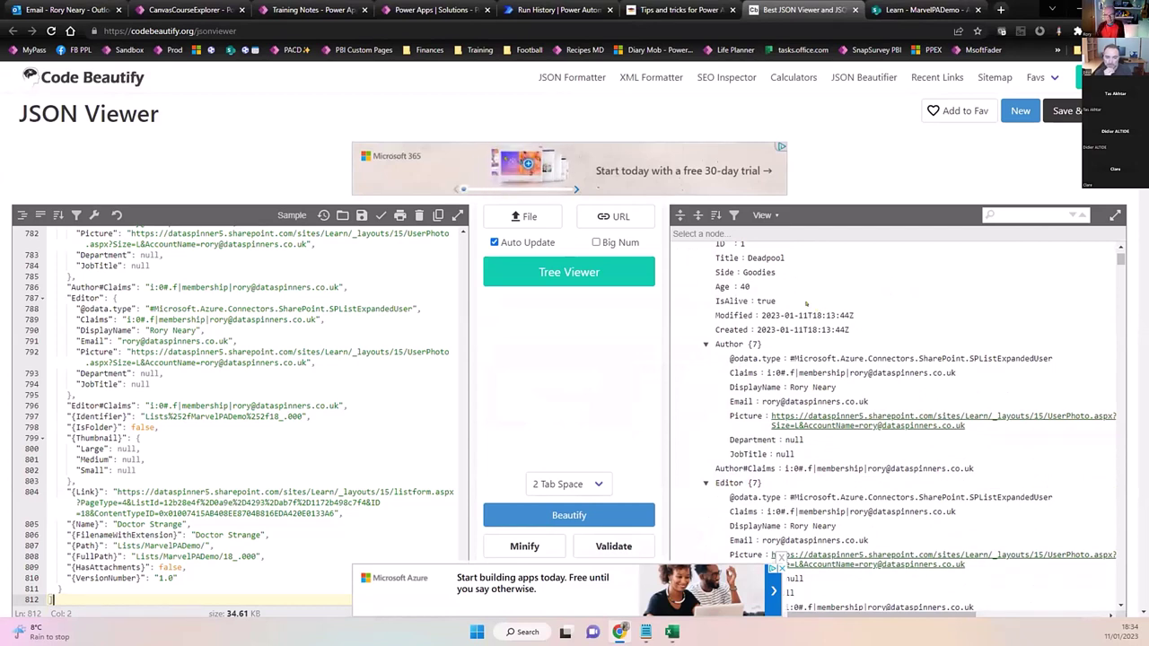
scroll(806, 303, "up", 1)
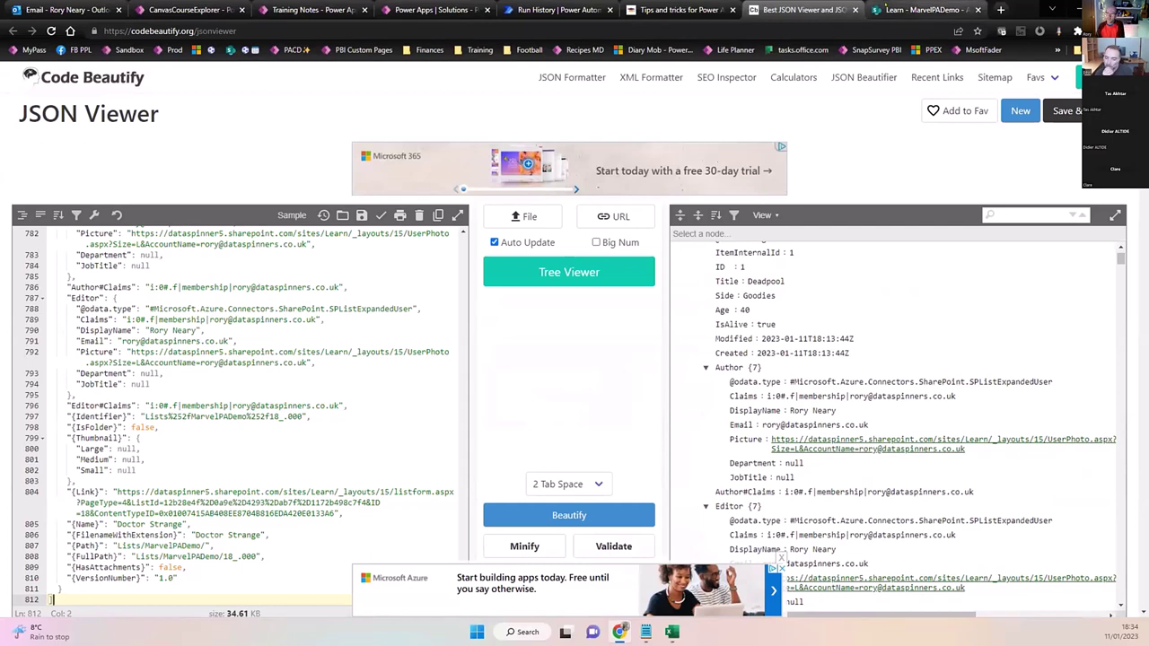
left_click(886, 9)
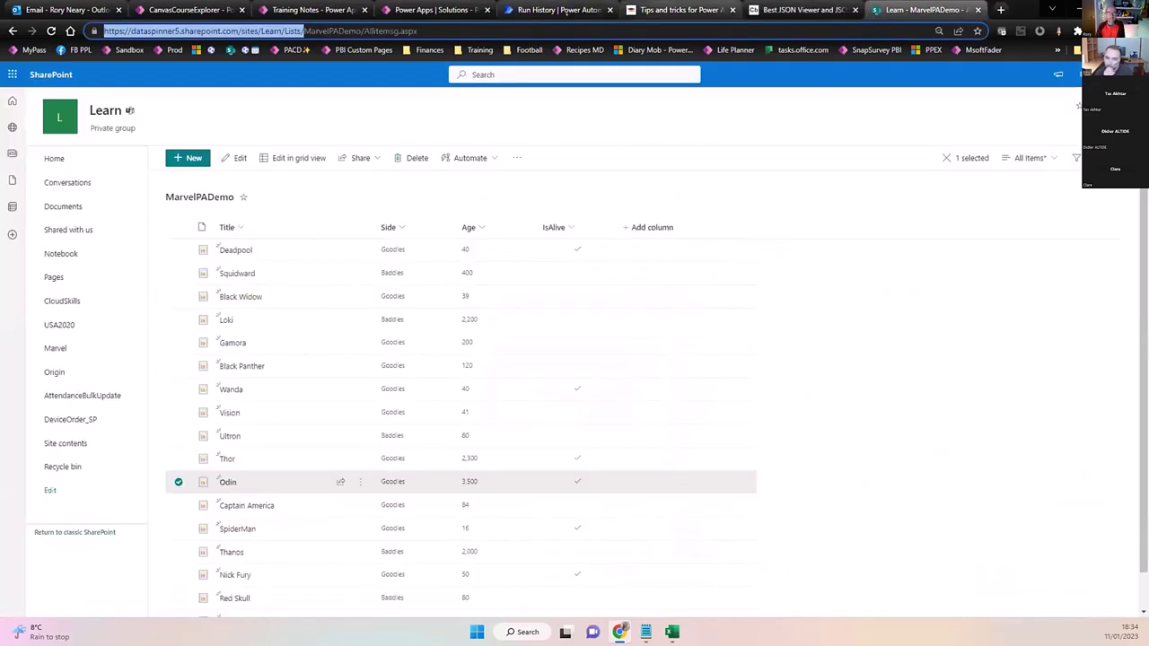
Edit the flow and enter Title eq 'Deadpool' as the Get items Filter Query.
left_click(557, 9)
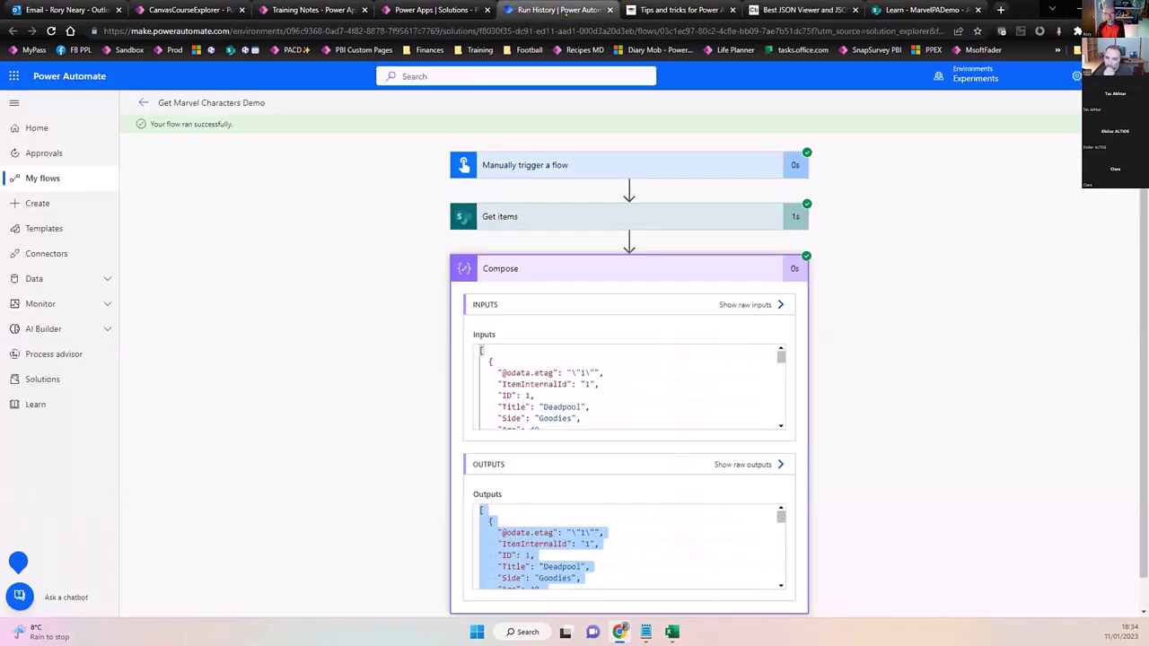
left_click(656, 265)
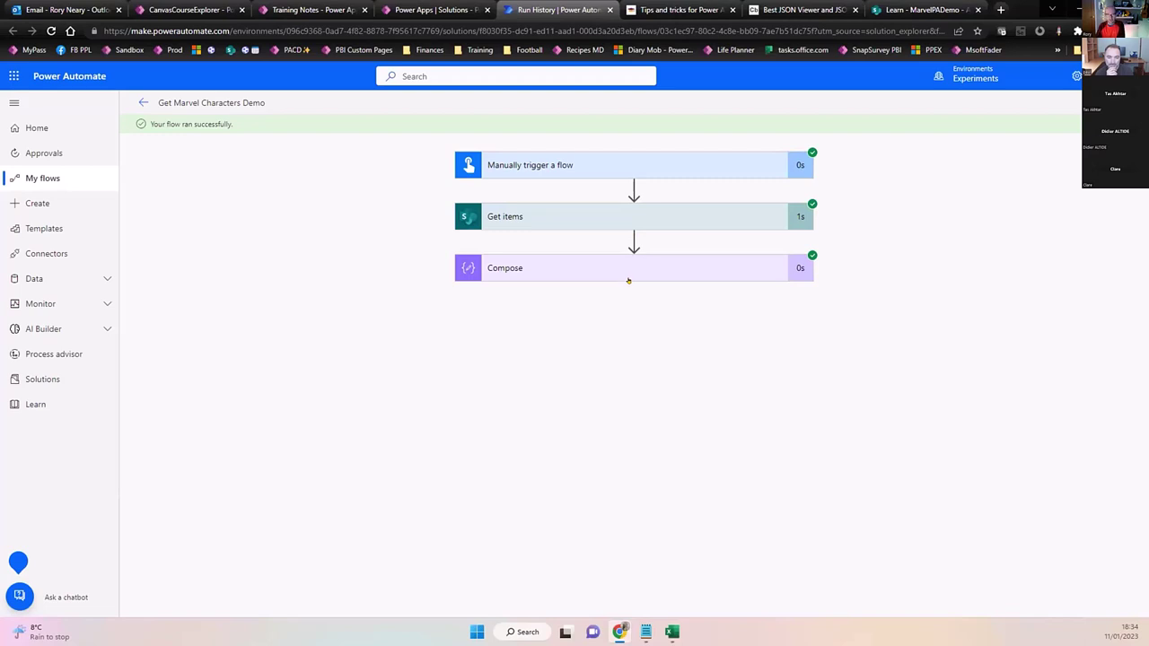
left_click(628, 215)
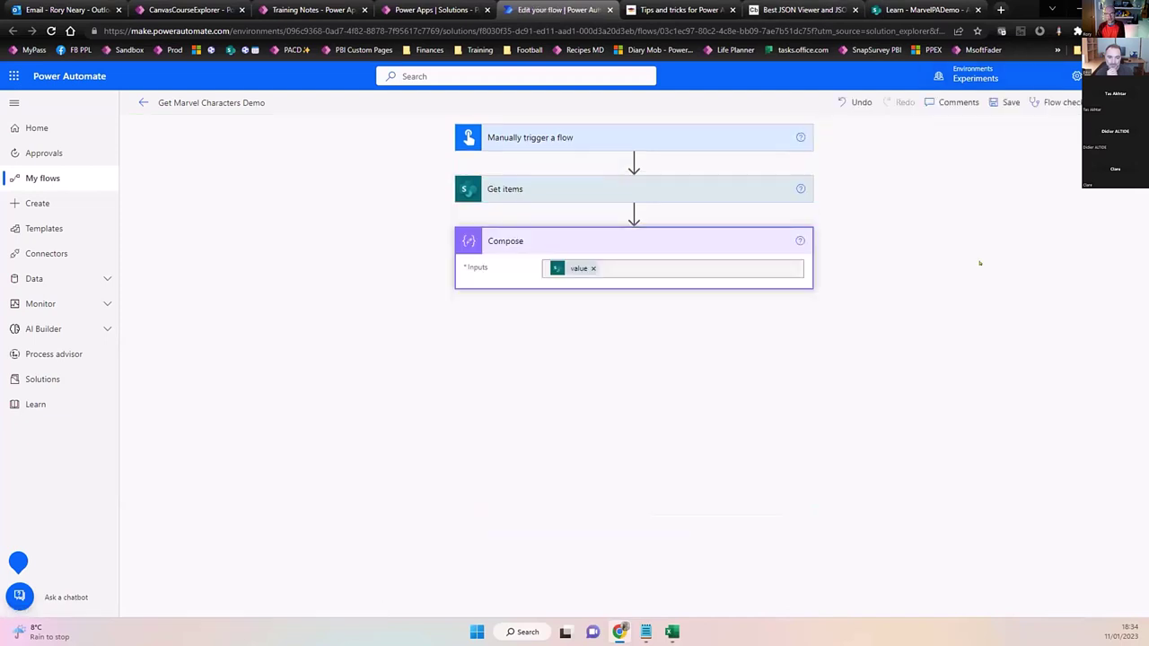
left_click(588, 188)
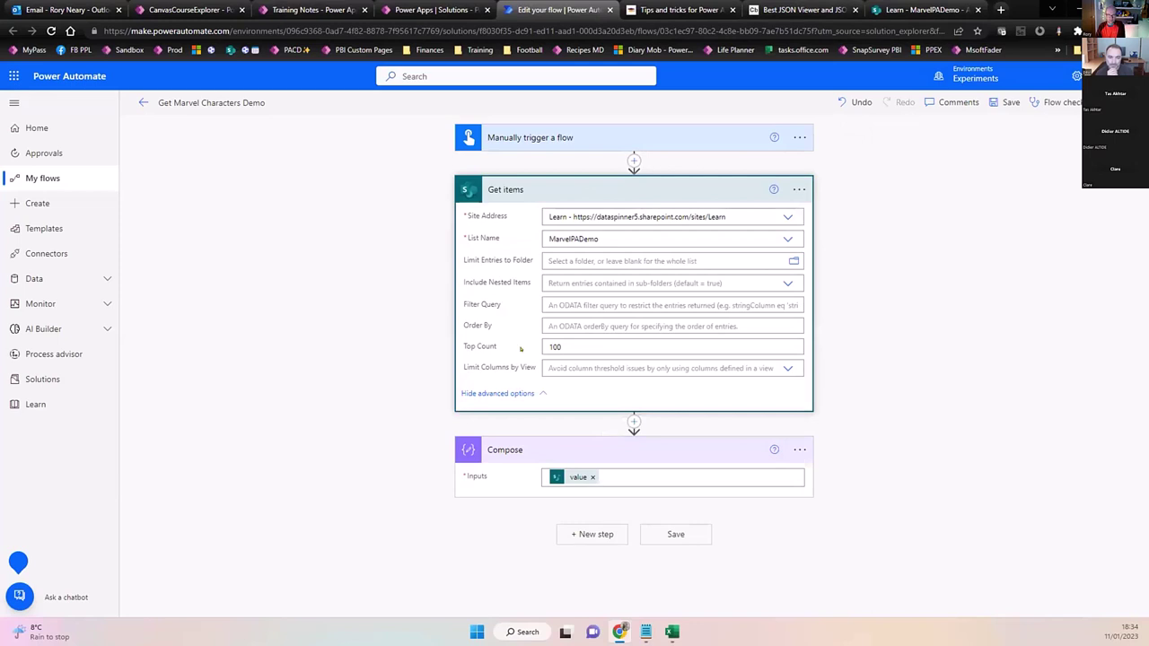
left_click(545, 305)
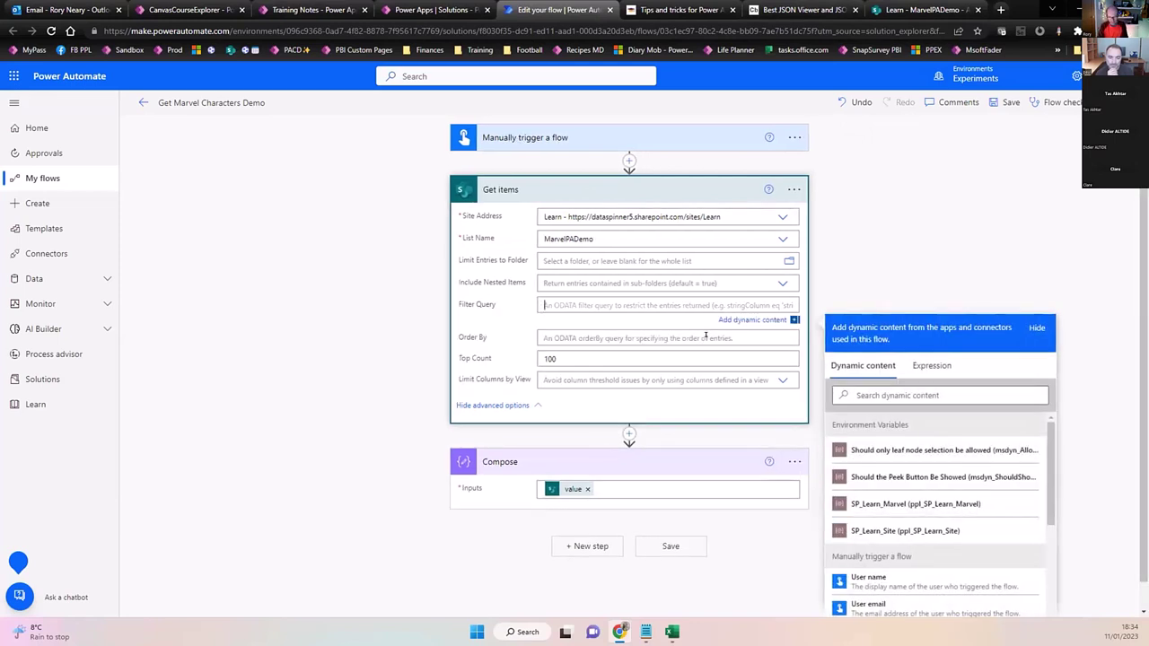
type("Title")
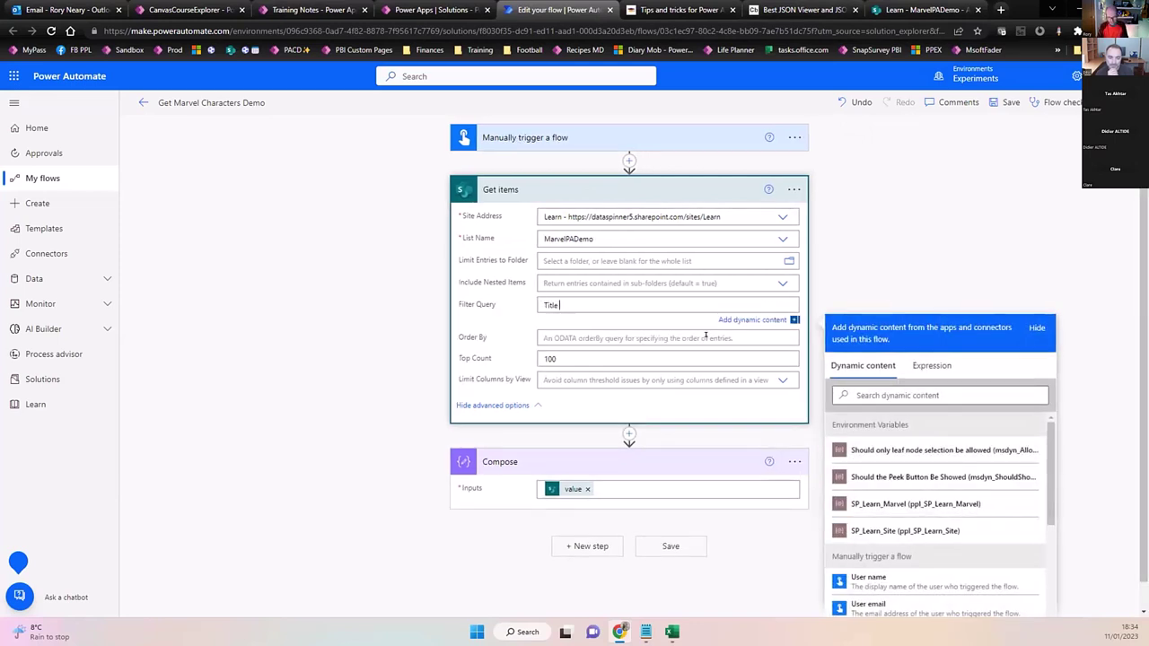
type(" eq 'Dead")
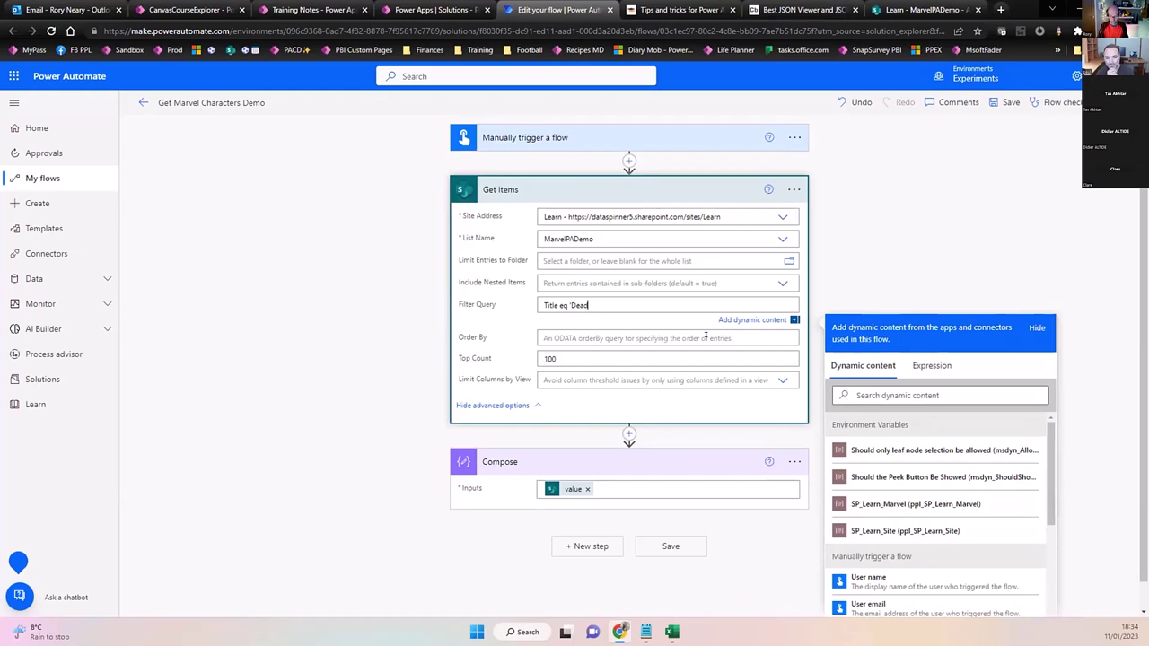
type("pool'")
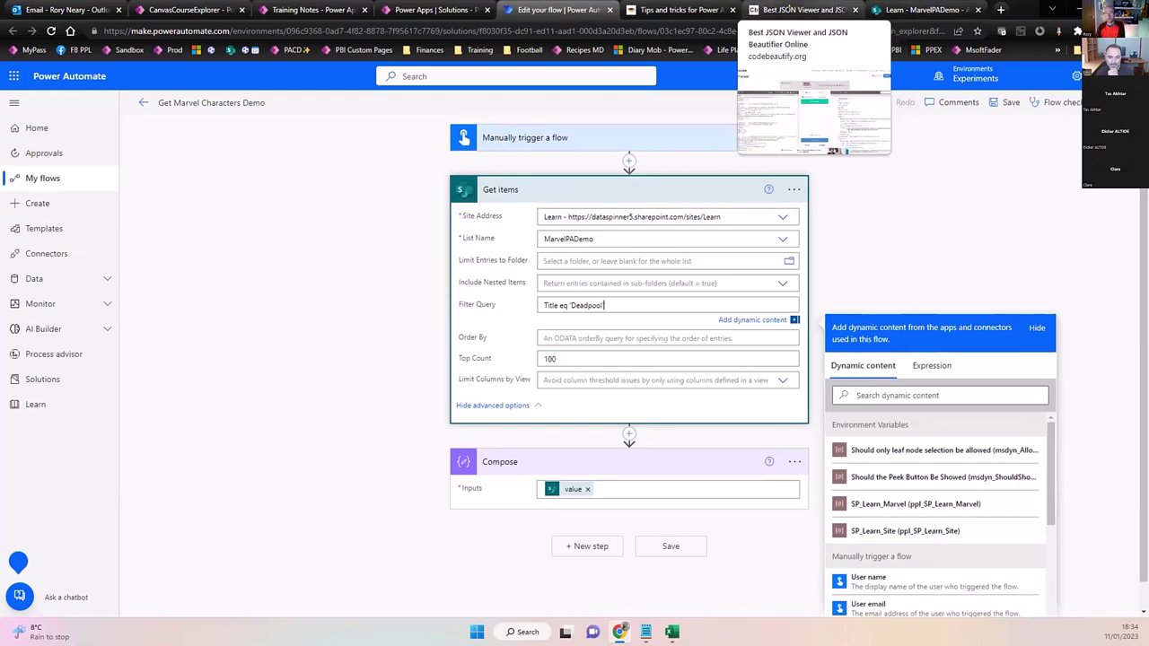
left_click(787, 9)
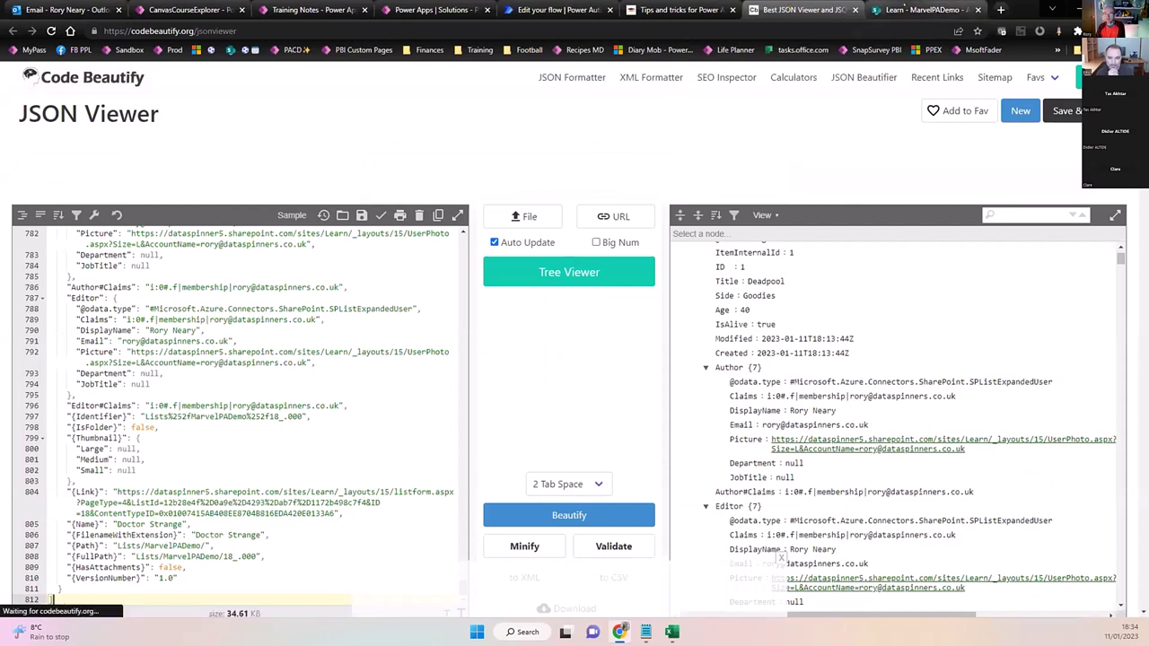
left_click(925, 9)
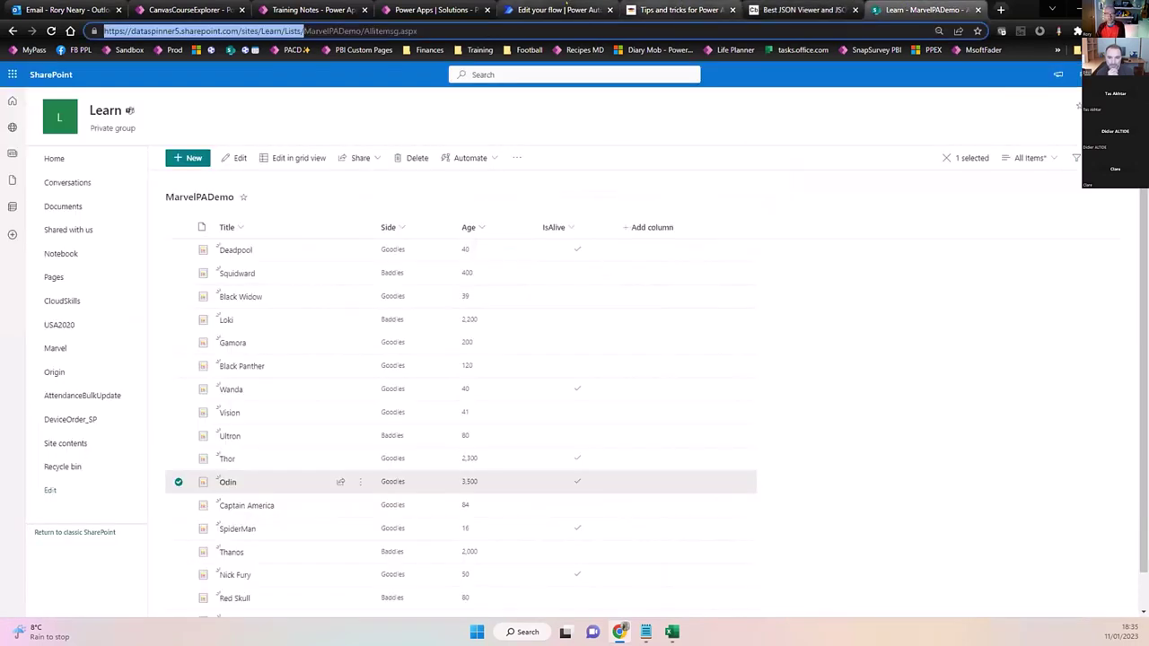
left_click(557, 10)
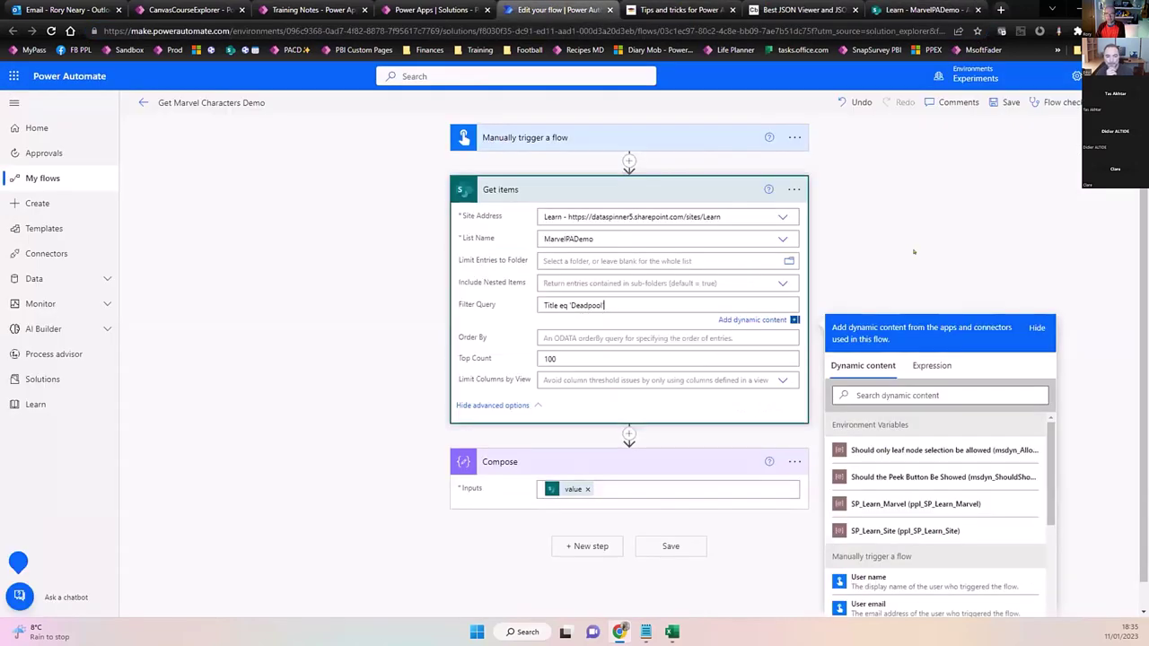
Save the filtered flow and run a manual test.
left_click(1002, 102)
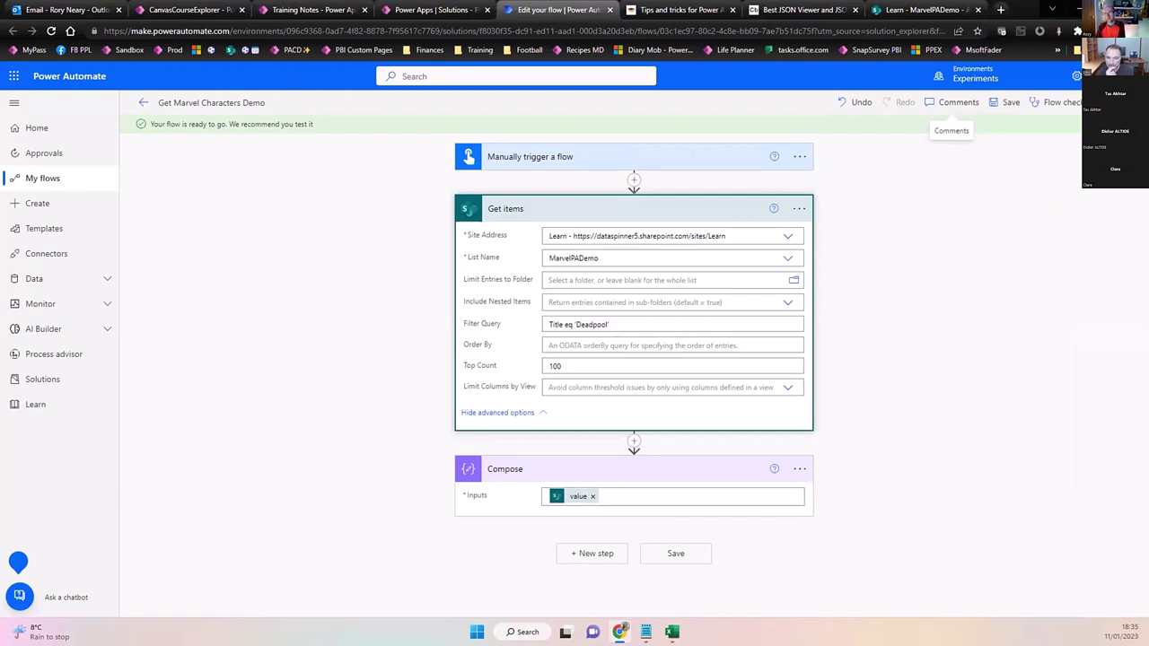
left_click(1118, 103)
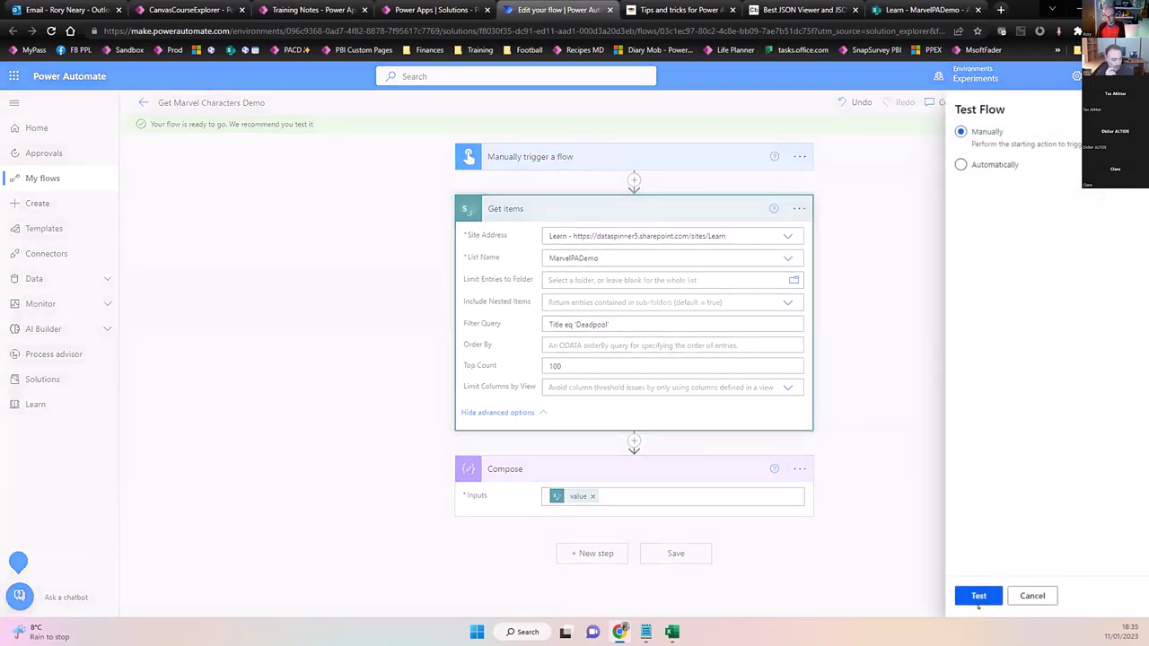
left_click(979, 600)
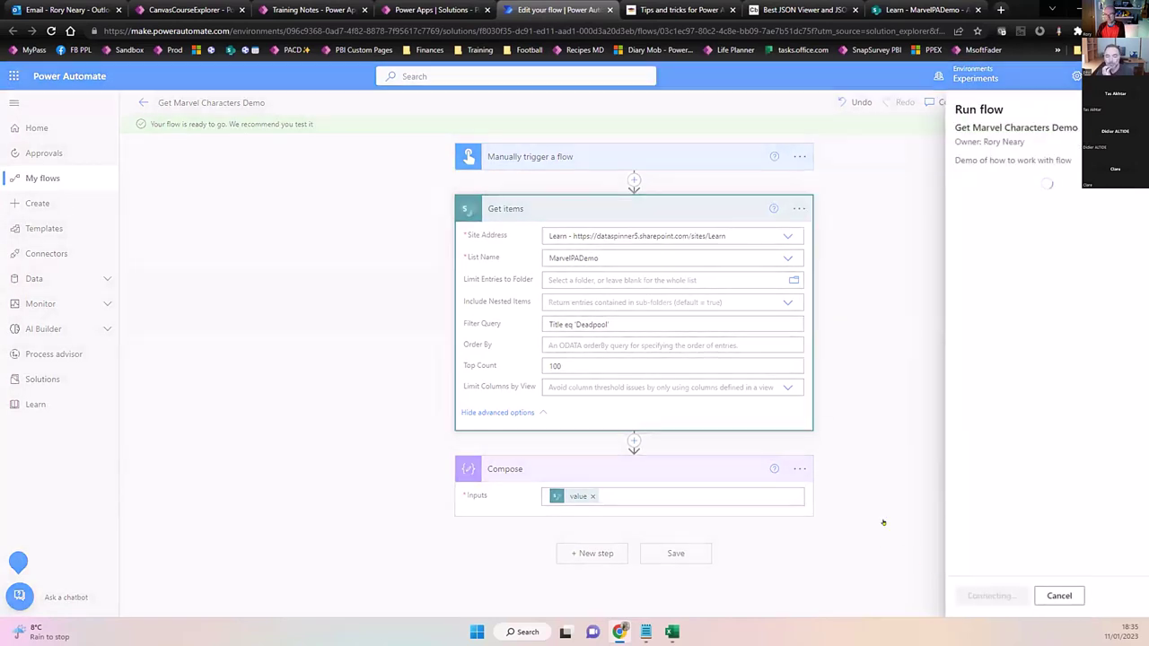
left_click(972, 596)
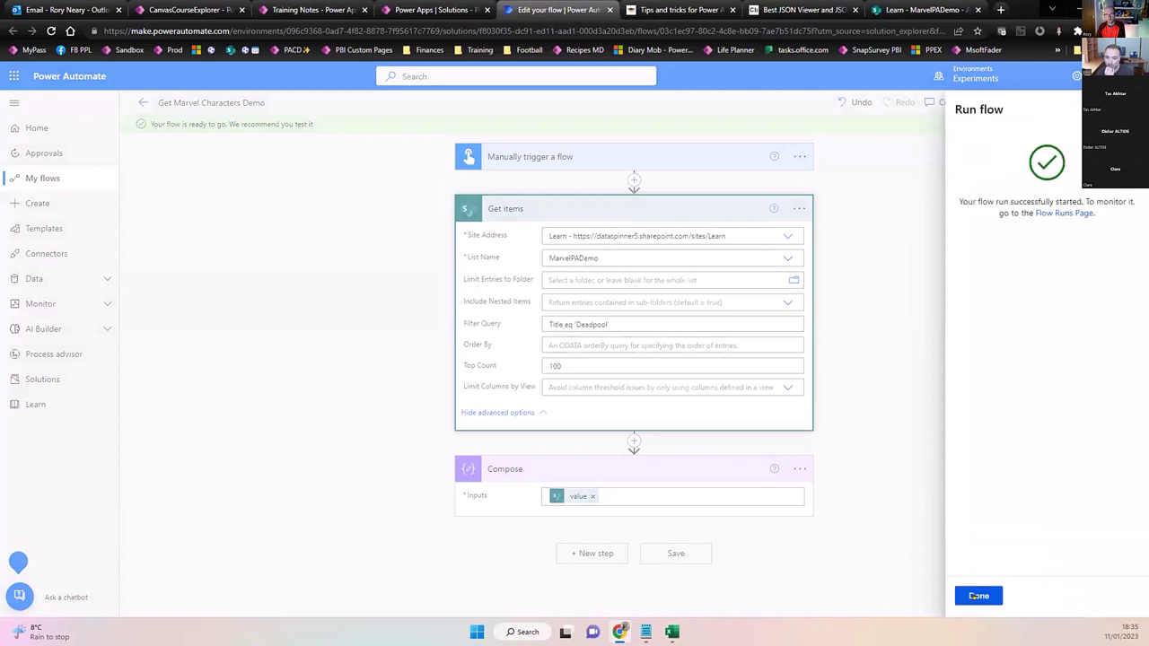
left_click(980, 596)
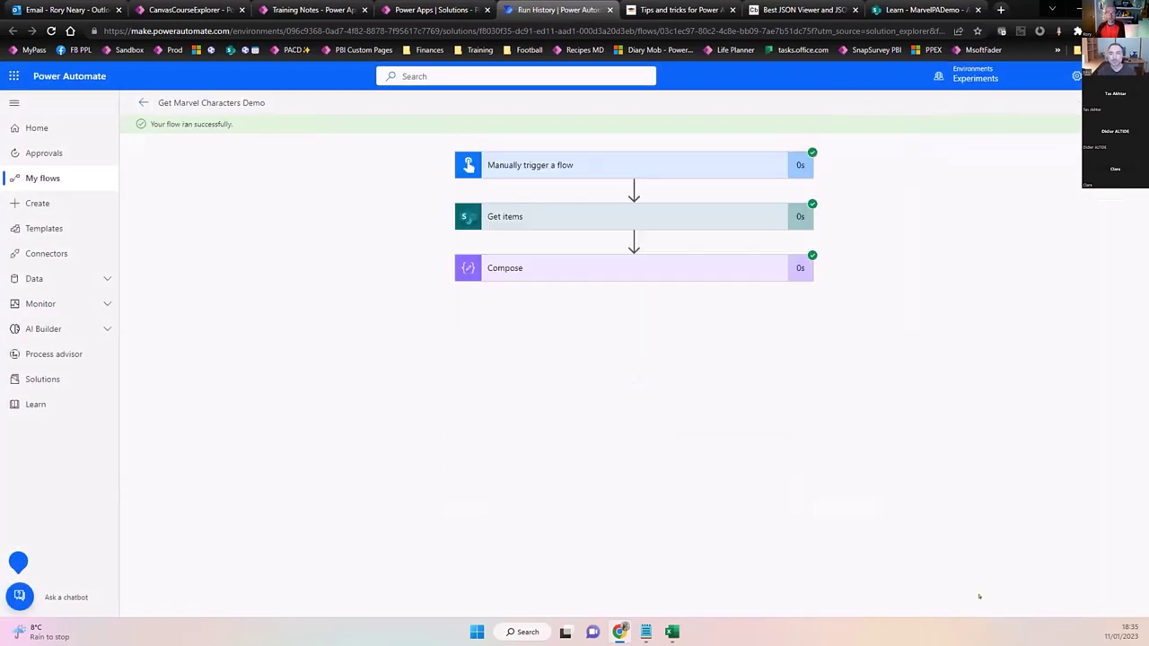
Expand the Compose run details and select all of its Deadpool-only output.
left_click(692, 263)
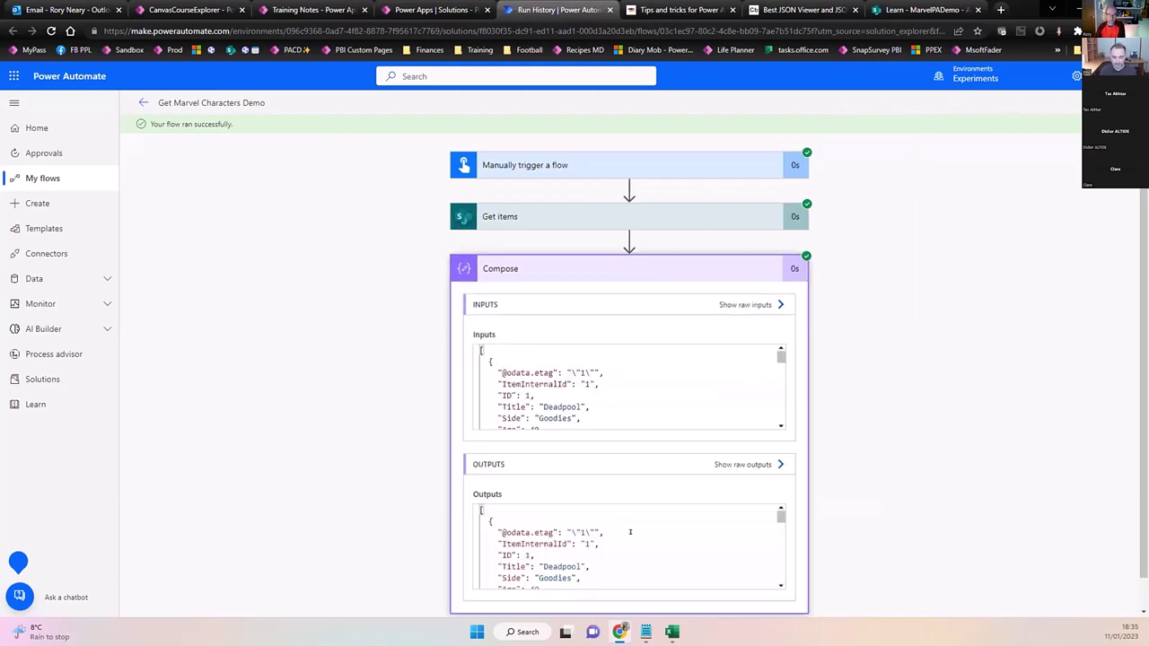
scroll(630, 533, "down", 15)
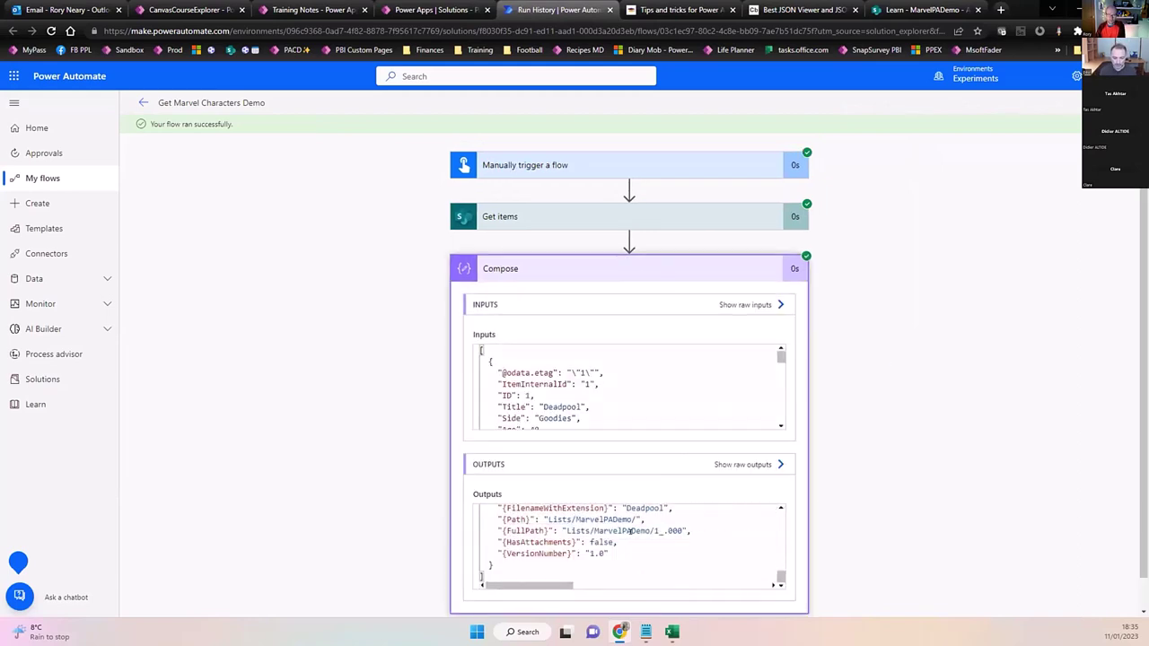
key("ctrl+a")
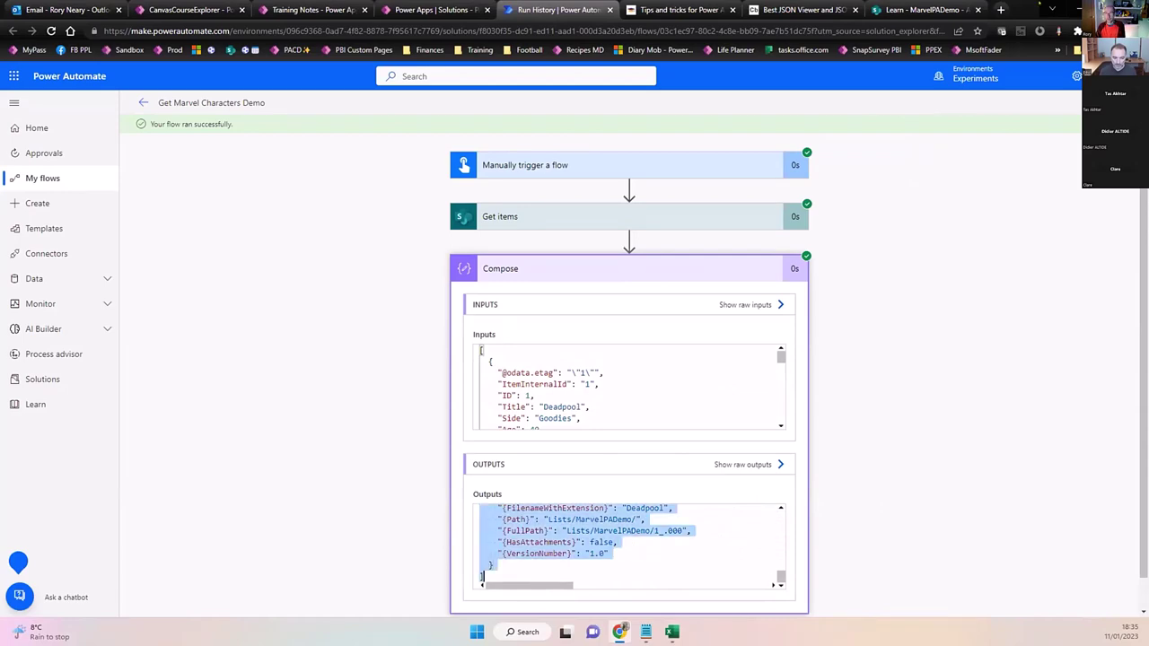
left_click(802, 10)
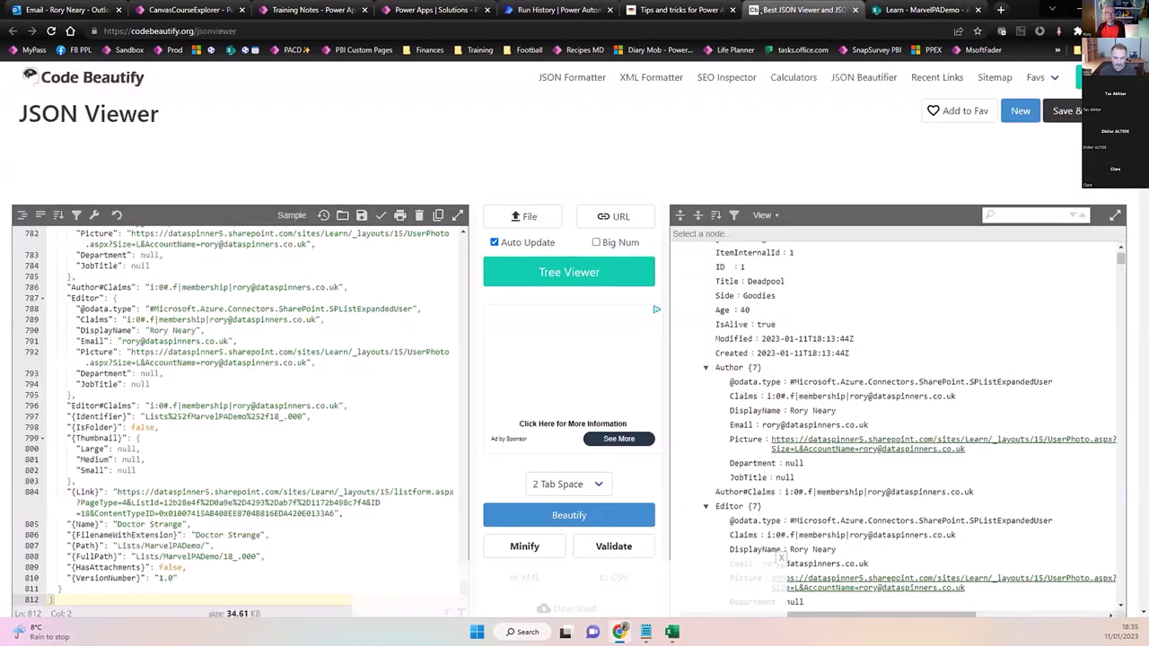
Paste the Compose output into the JSON editor and inspect the IsAlive field.
left_click(293, 335)
key("ctrl+a")
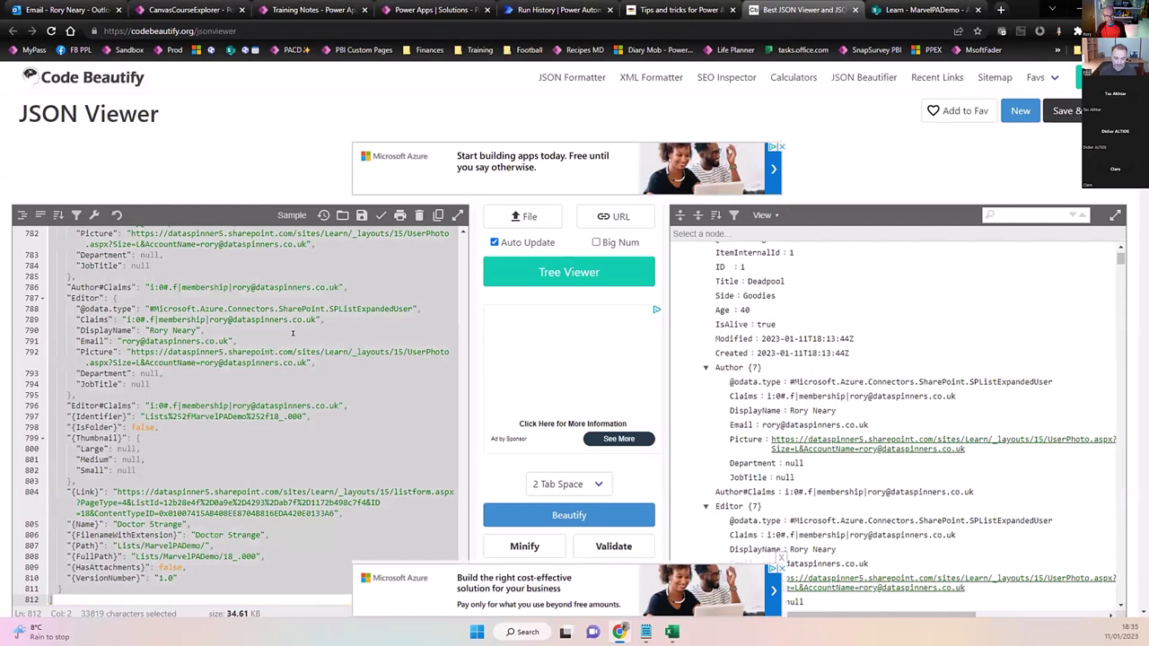
key("ctrl+v")
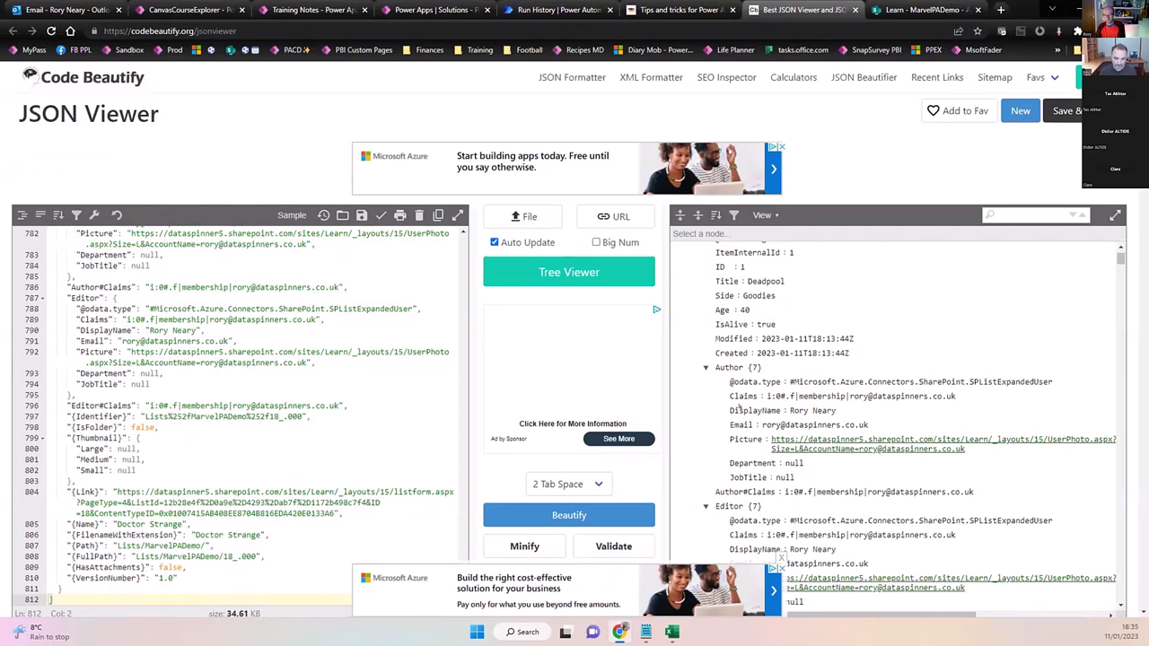
left_click(865, 320)
scroll(865, 321, "up", 1)
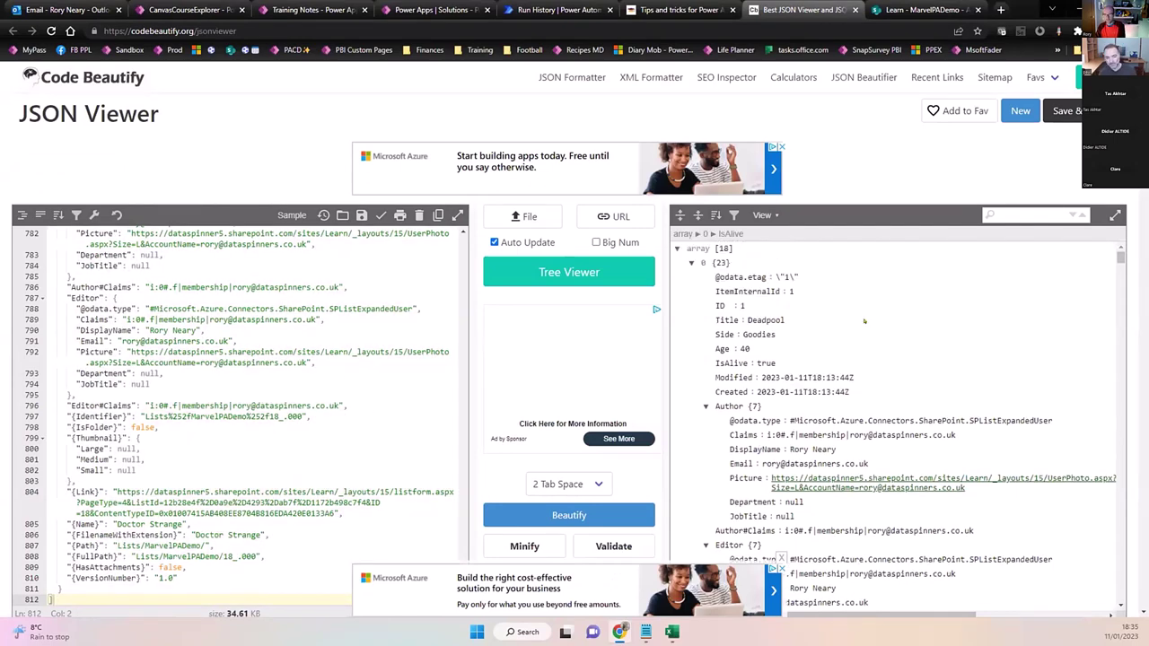
Re-copy the filtered Compose output from the run and paste it over the editor's JSON.
left_click(399, 327)
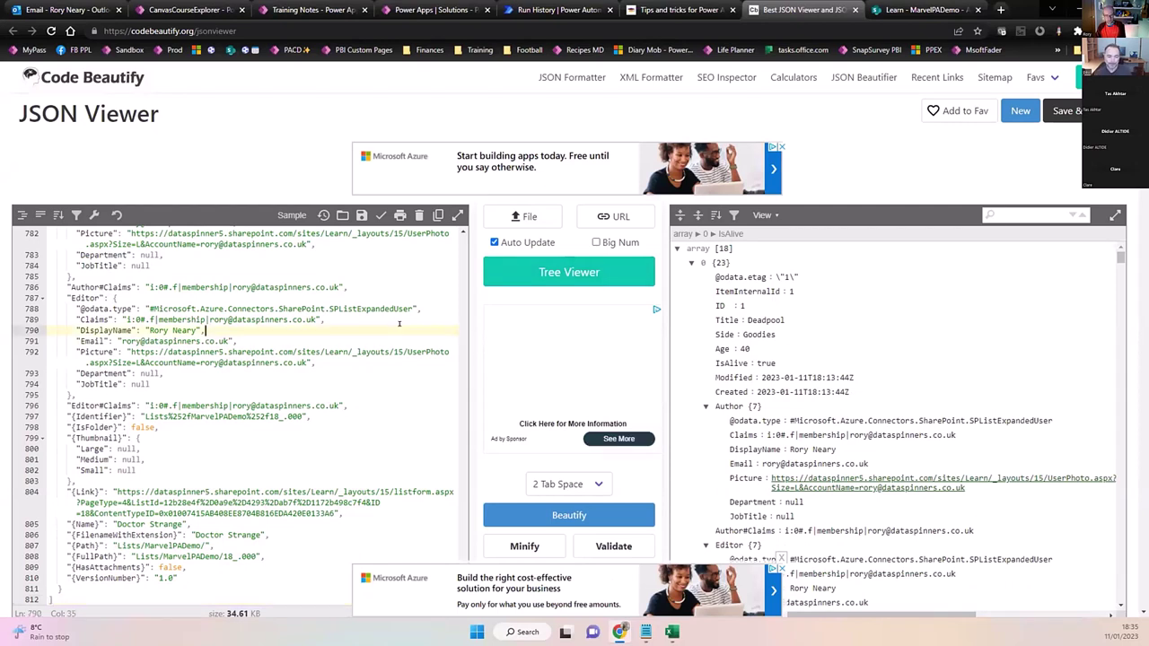
key("ctrl+a")
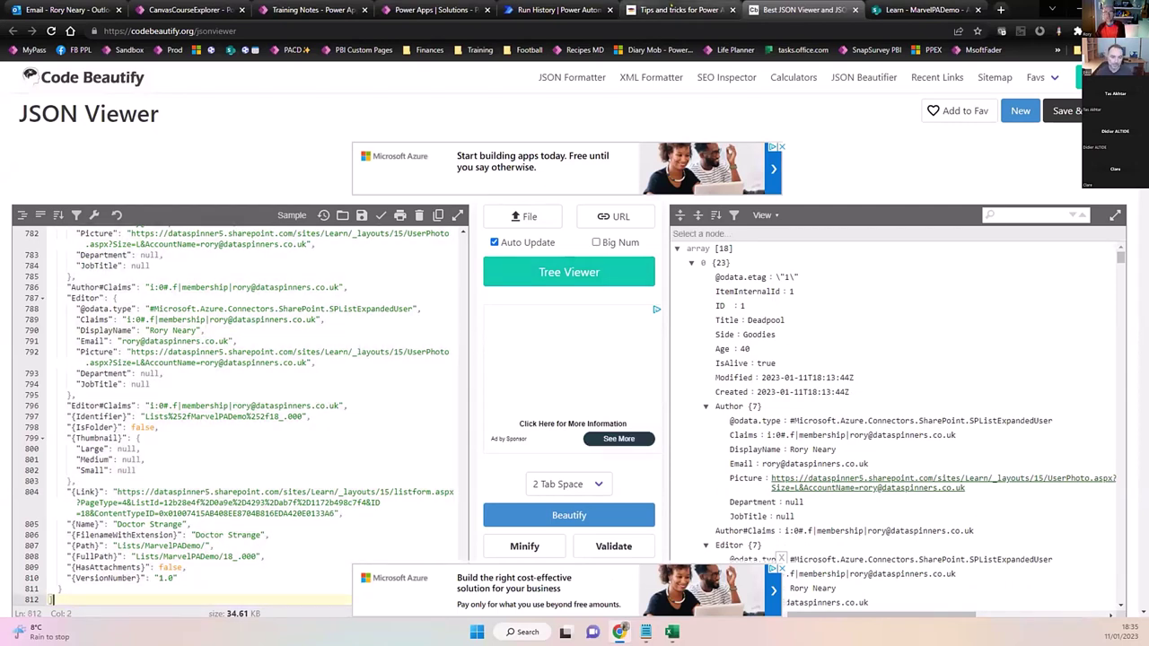
left_click(691, 12)
left_click(549, 10)
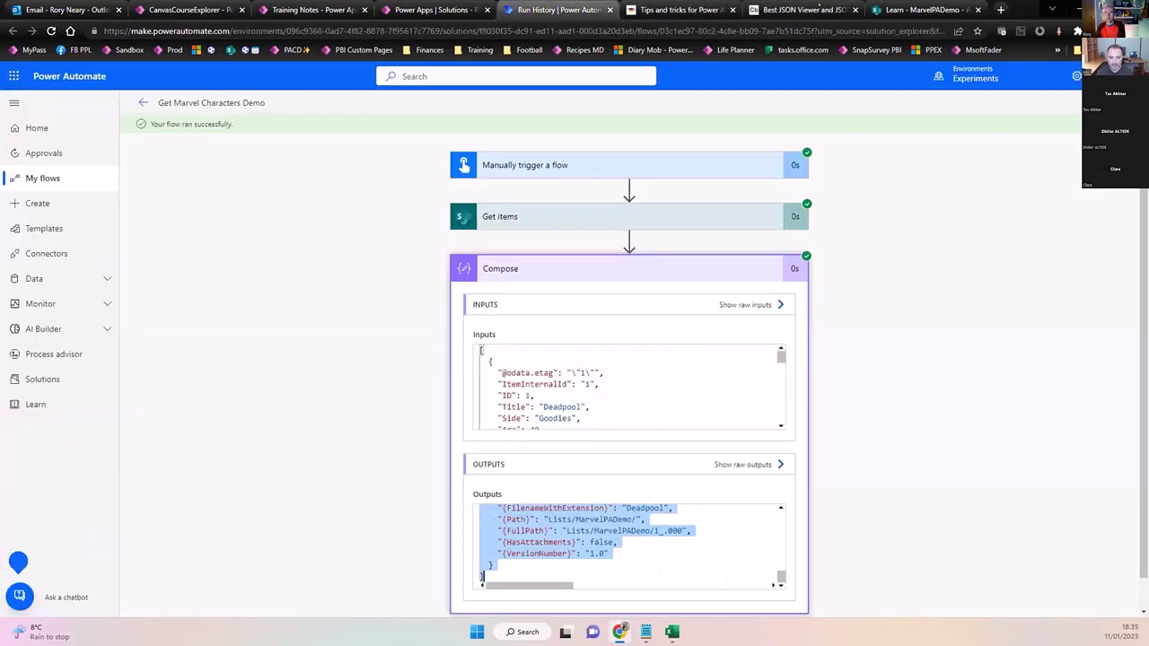
left_click(803, 10)
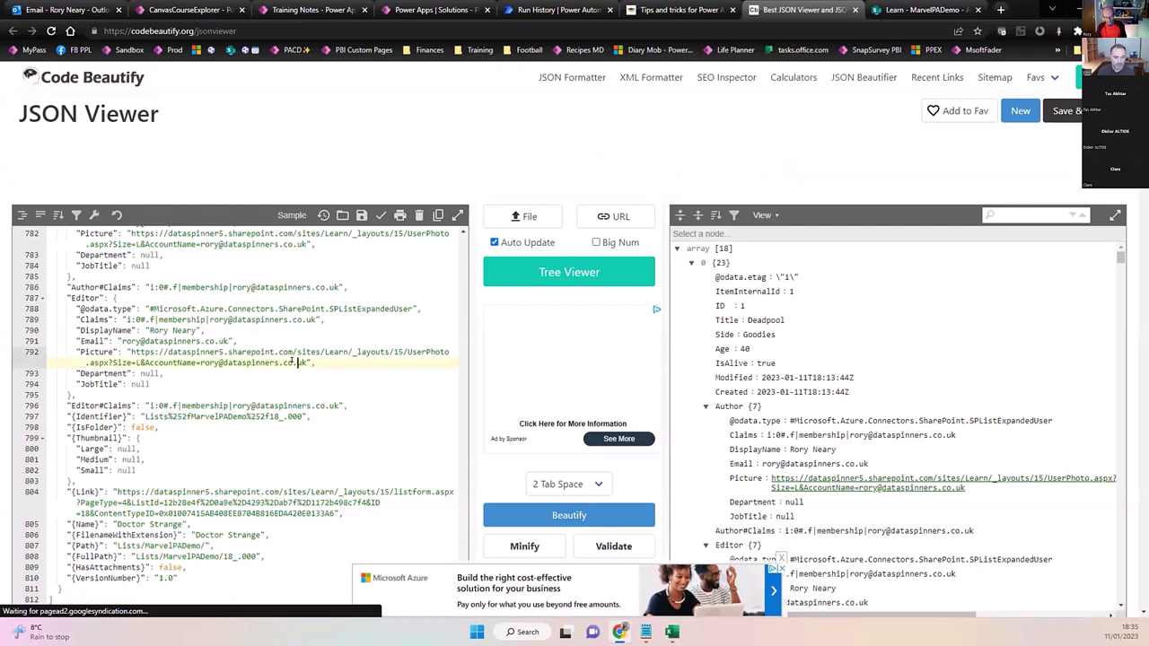
key("ctrl+a")
key("ctrl+v")
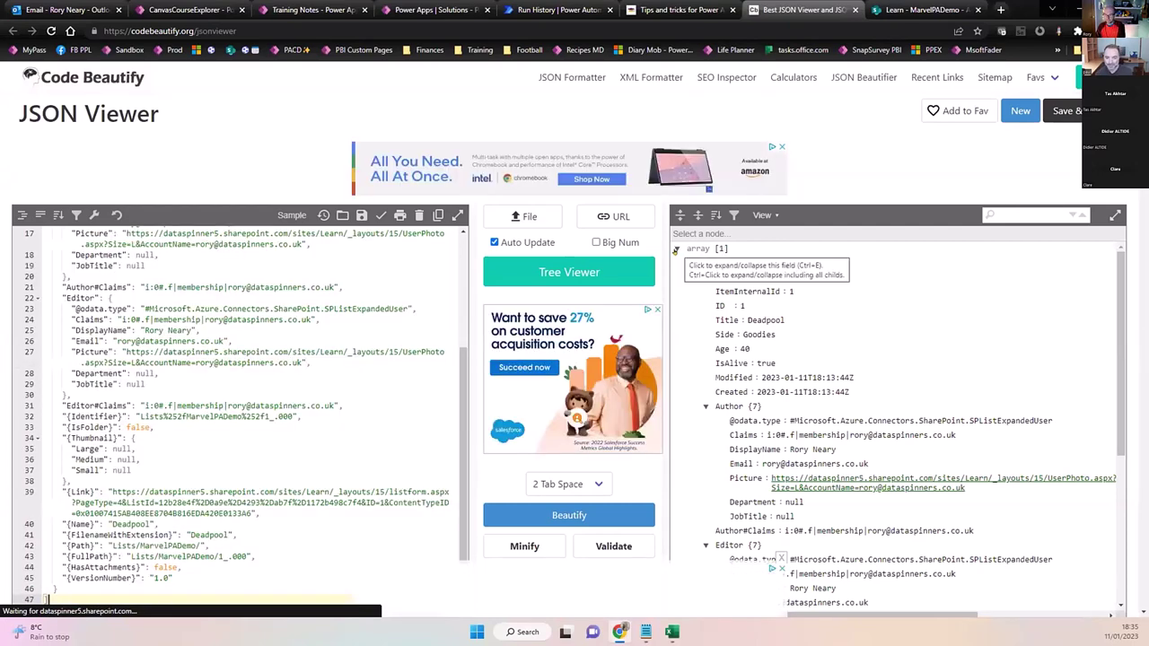
Collapse and re-expand the top-level array and first item to confirm a one-item Deadpool array.
left_click(675, 250)
left_click(675, 250)
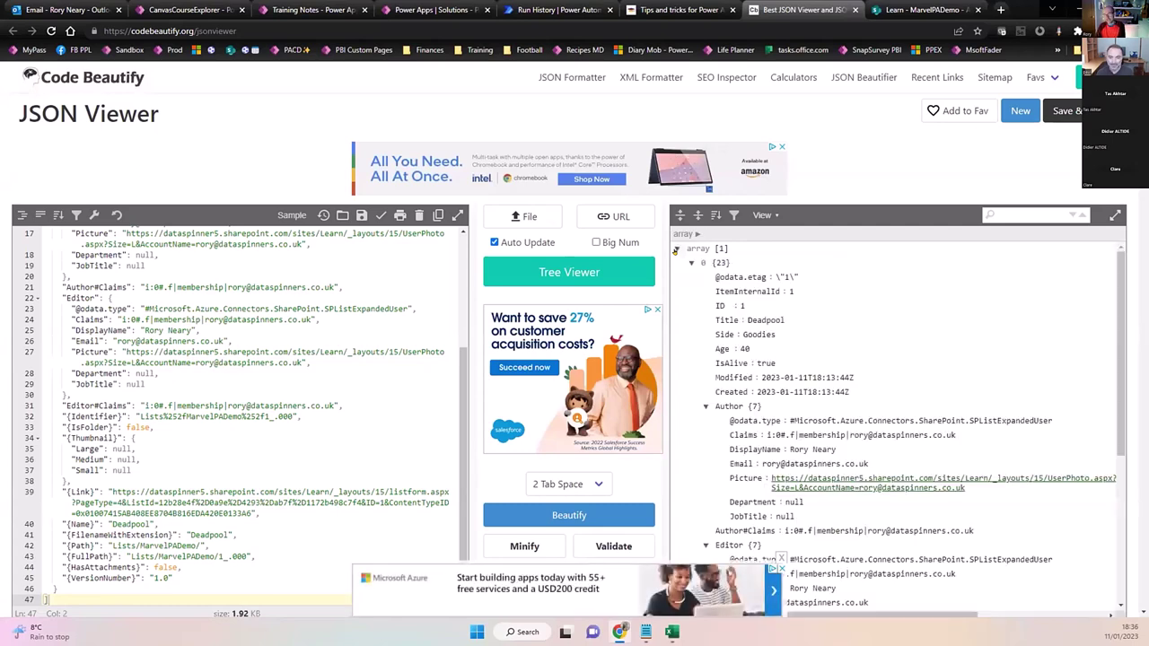
left_click(690, 263)
left_click(689, 263)
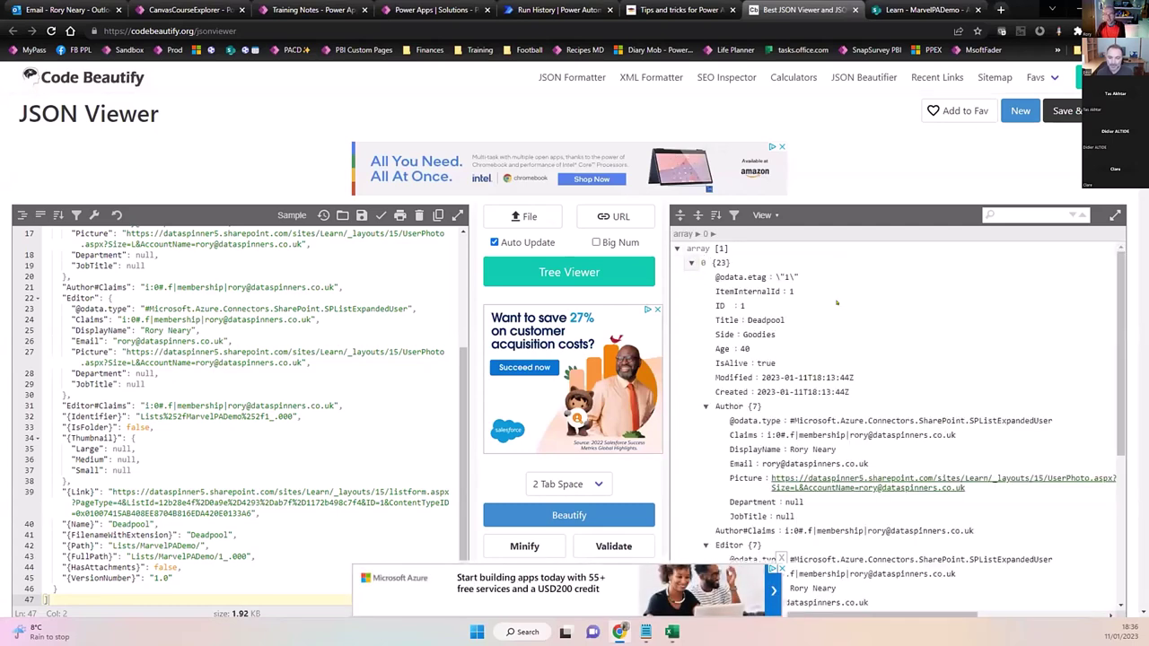
left_click(923, 10)
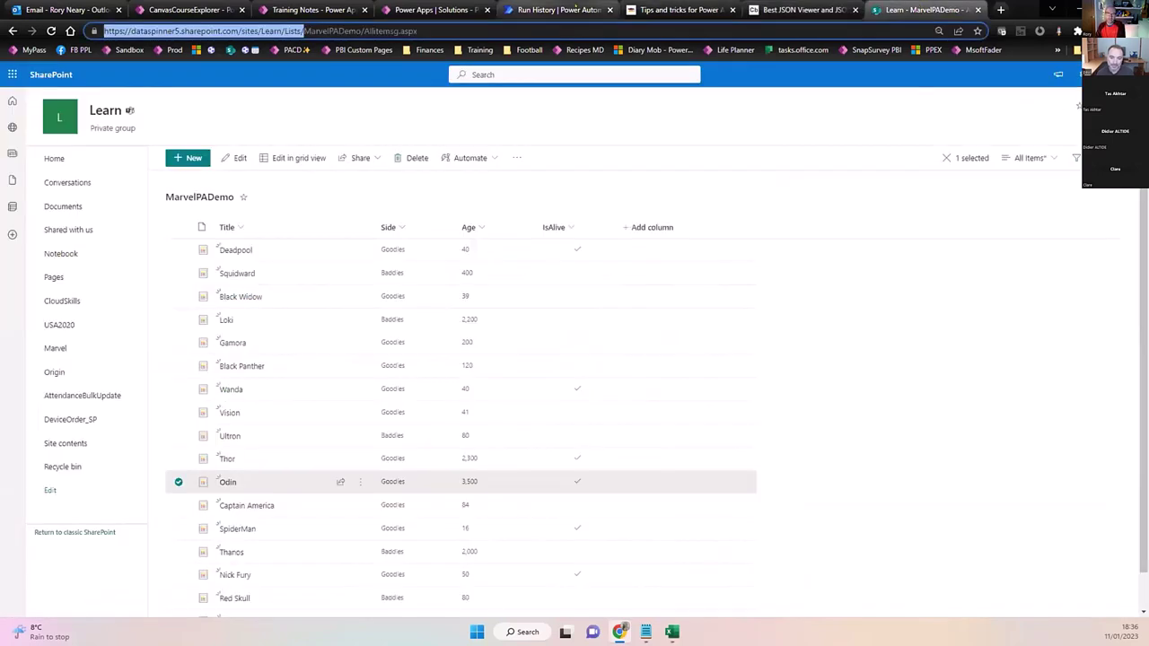
Add a Send an email (V2) action after Compose and set the recipient's e-mail address.
left_click(565, 10)
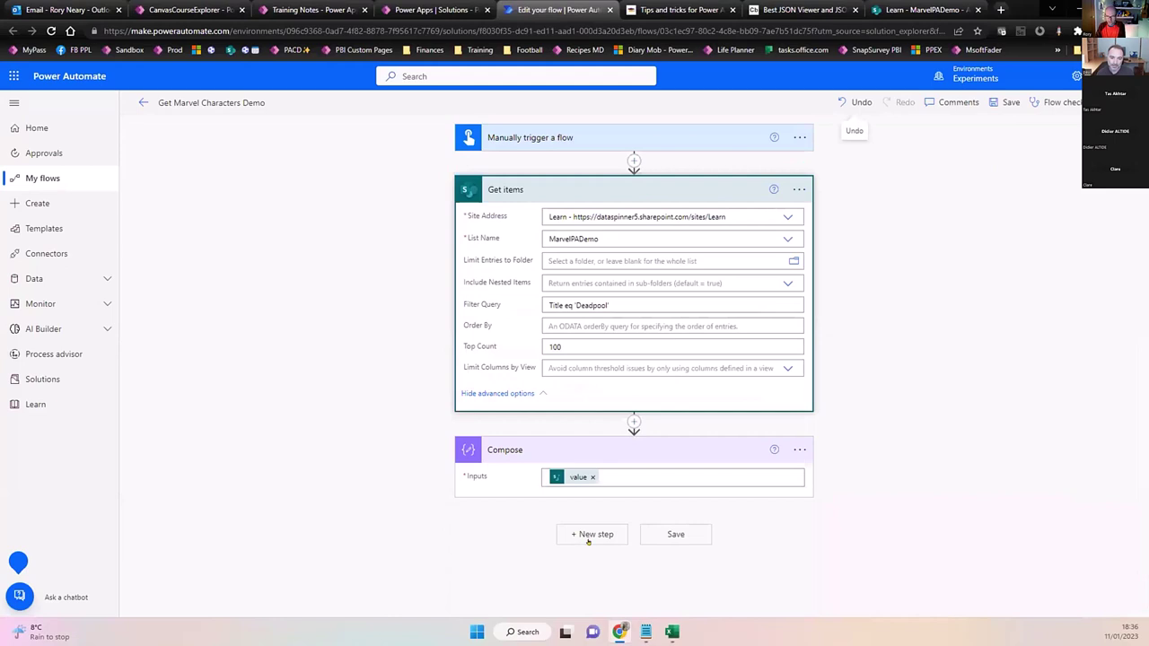
left_click(588, 534)
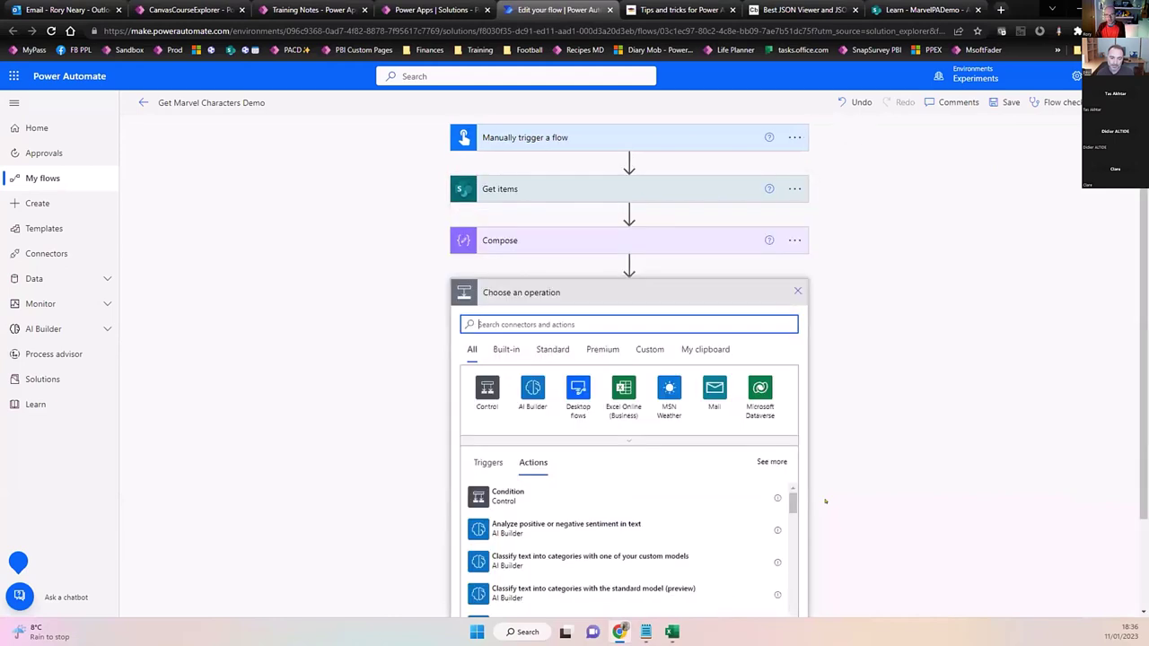
type("email")
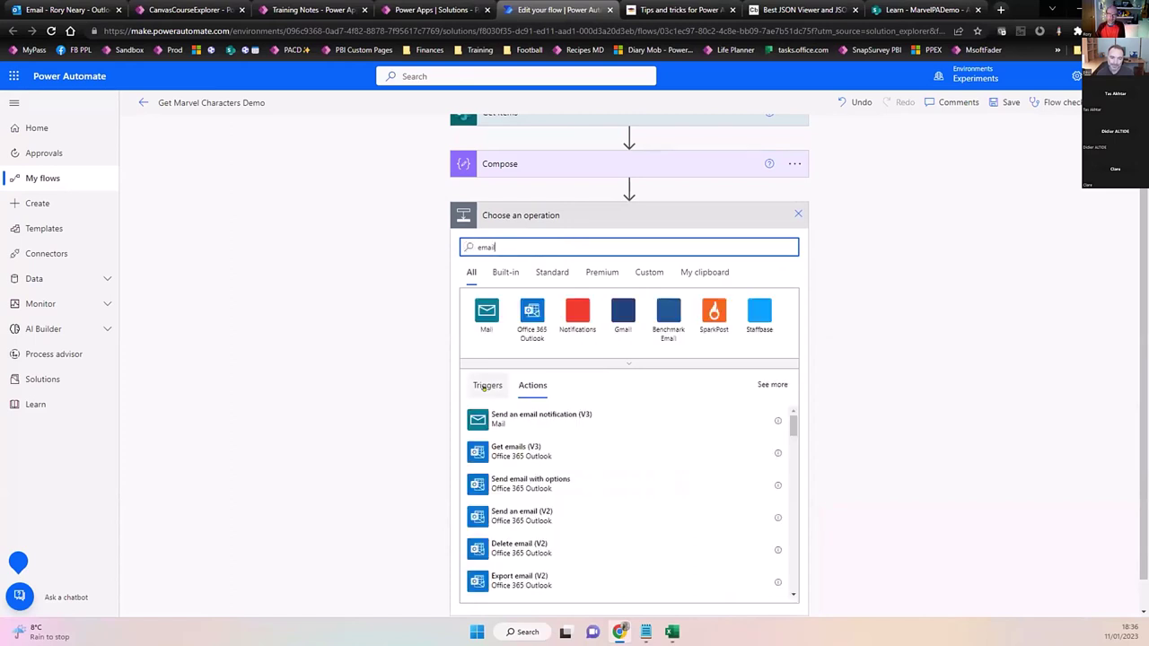
left_click(538, 512)
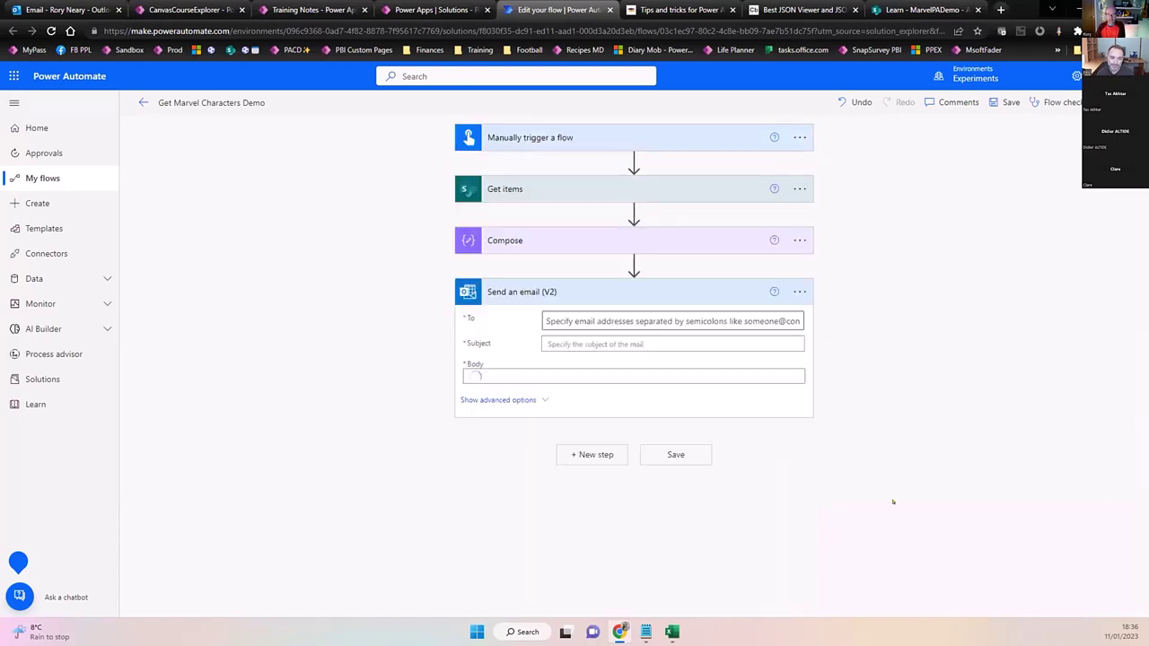
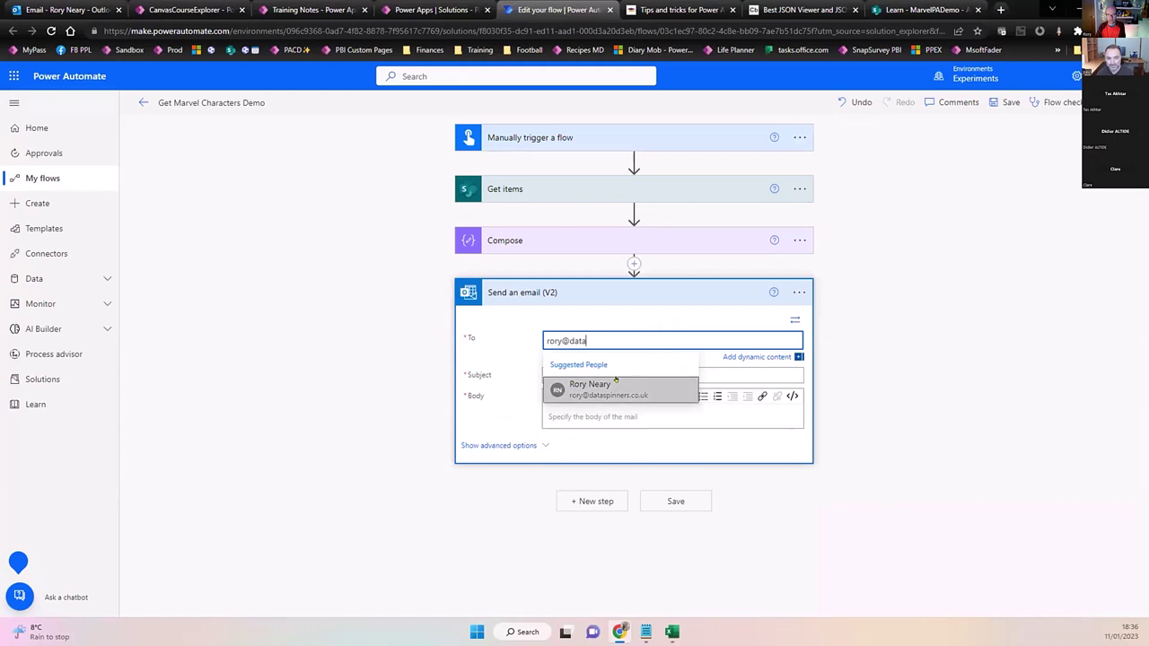
left_click(618, 380)
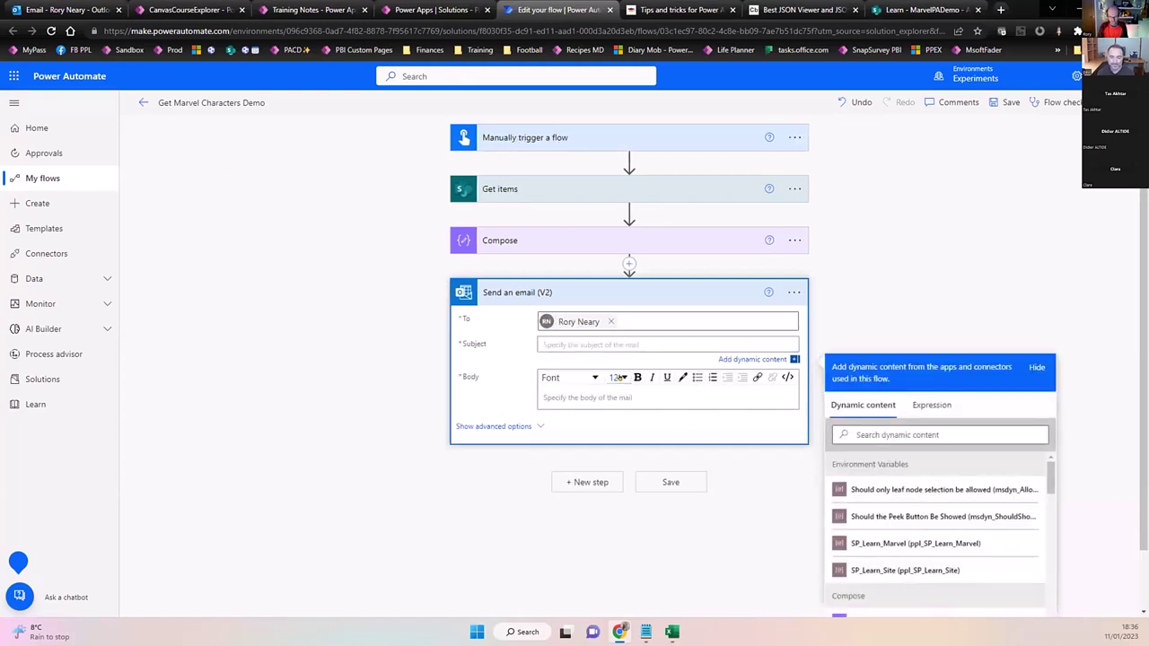
Give the email the subject 'Deadpool info' and insert the Age dynamic value into the body.
type("Deadp")
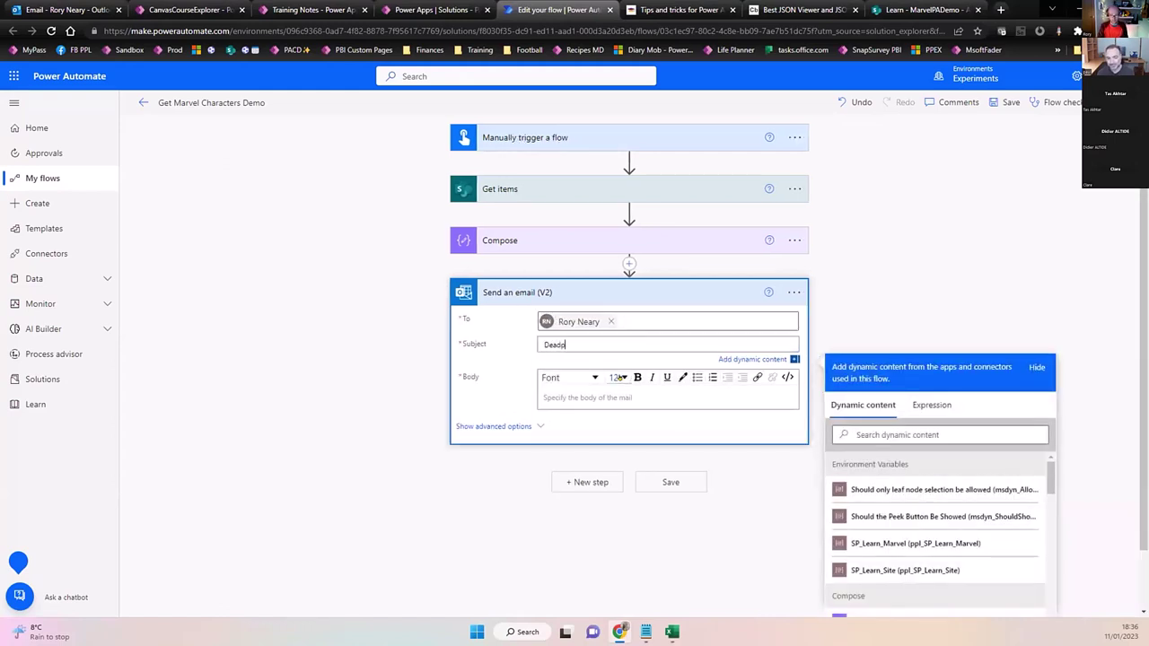
type("ool info")
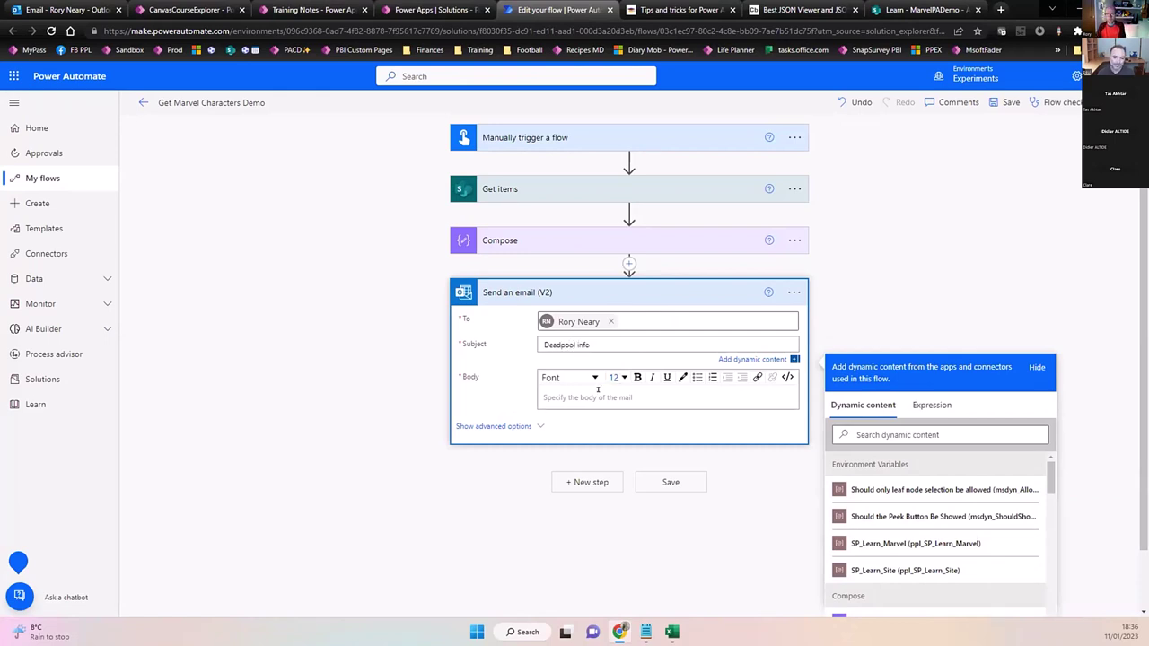
left_click(592, 390)
left_click(981, 478)
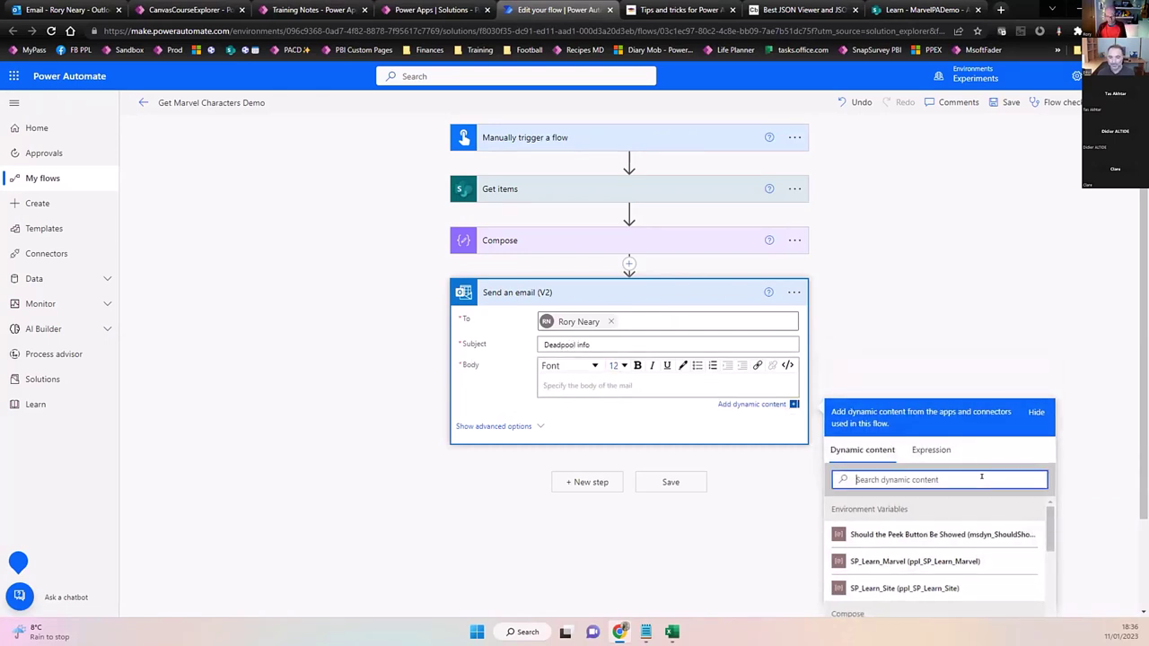
type("age")
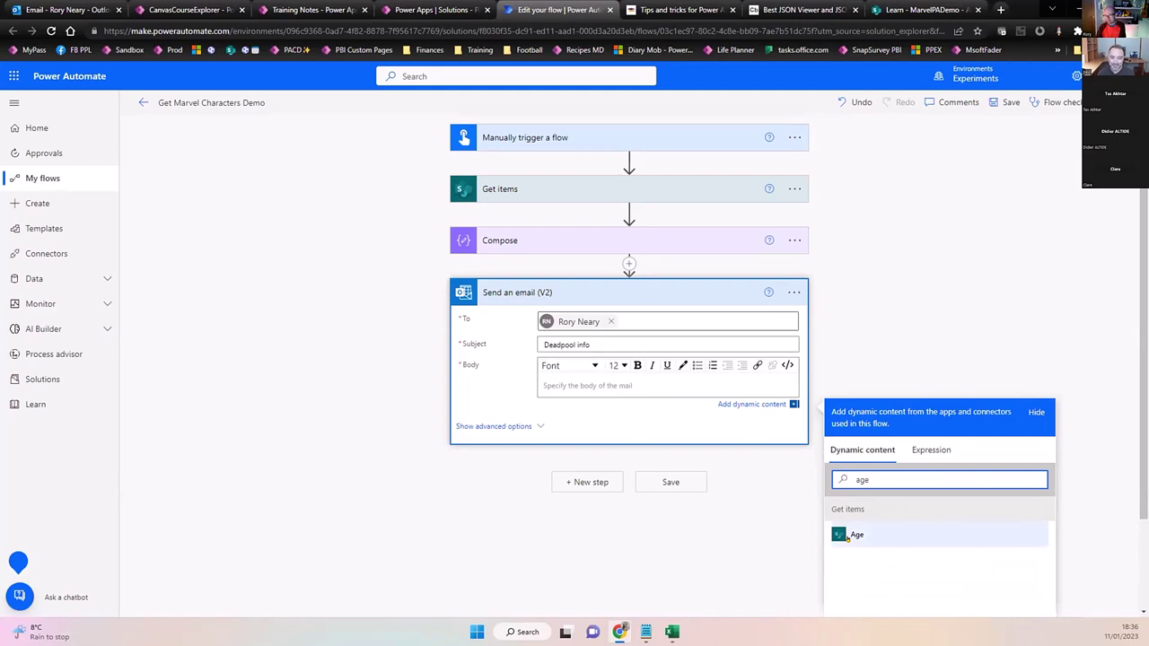
left_click(846, 536)
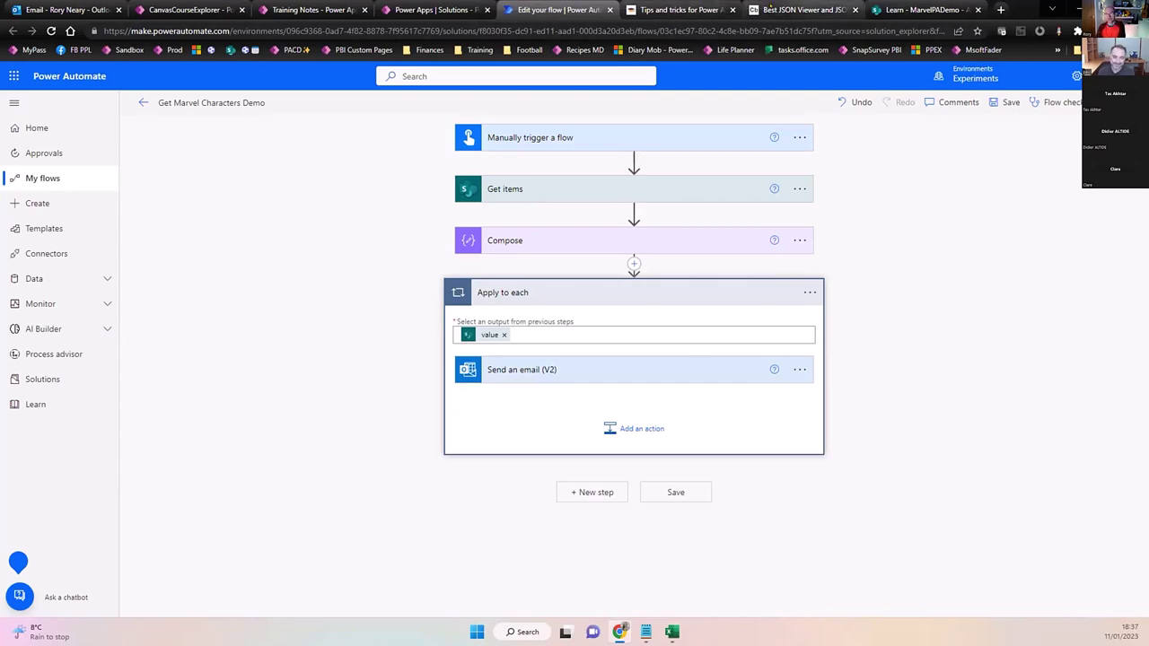
left_click(804, 10)
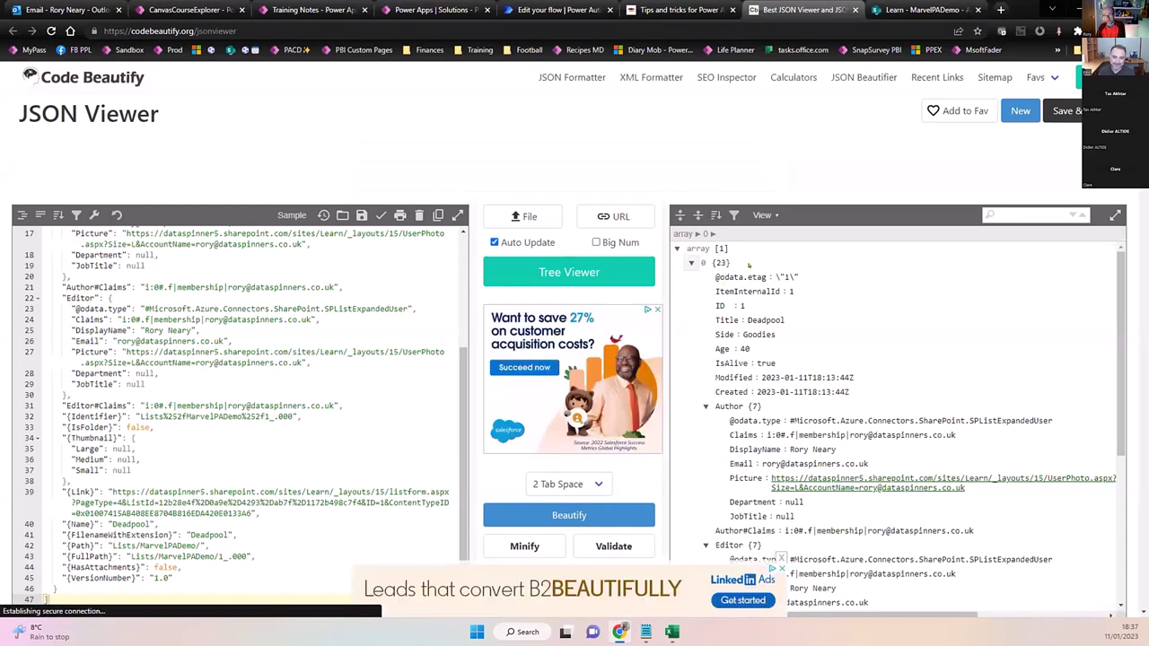
Select the opening brackets on line 1 to confirm the Deadpool output is an array.
scroll(260, 270, "up", 4)
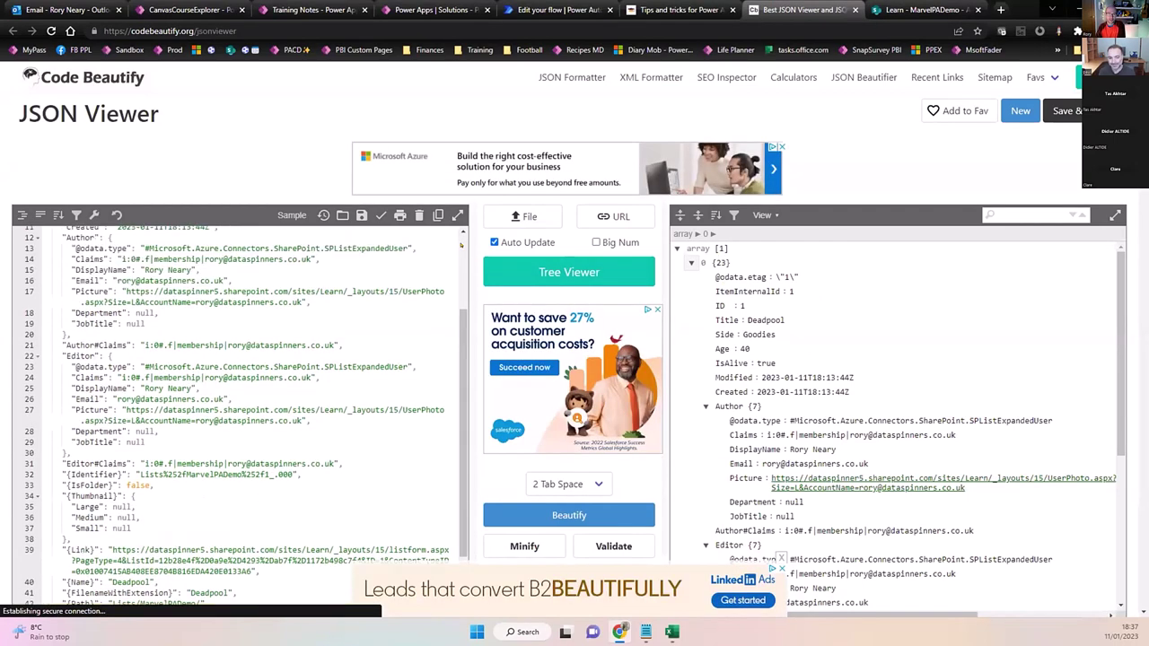
left_click(43, 230)
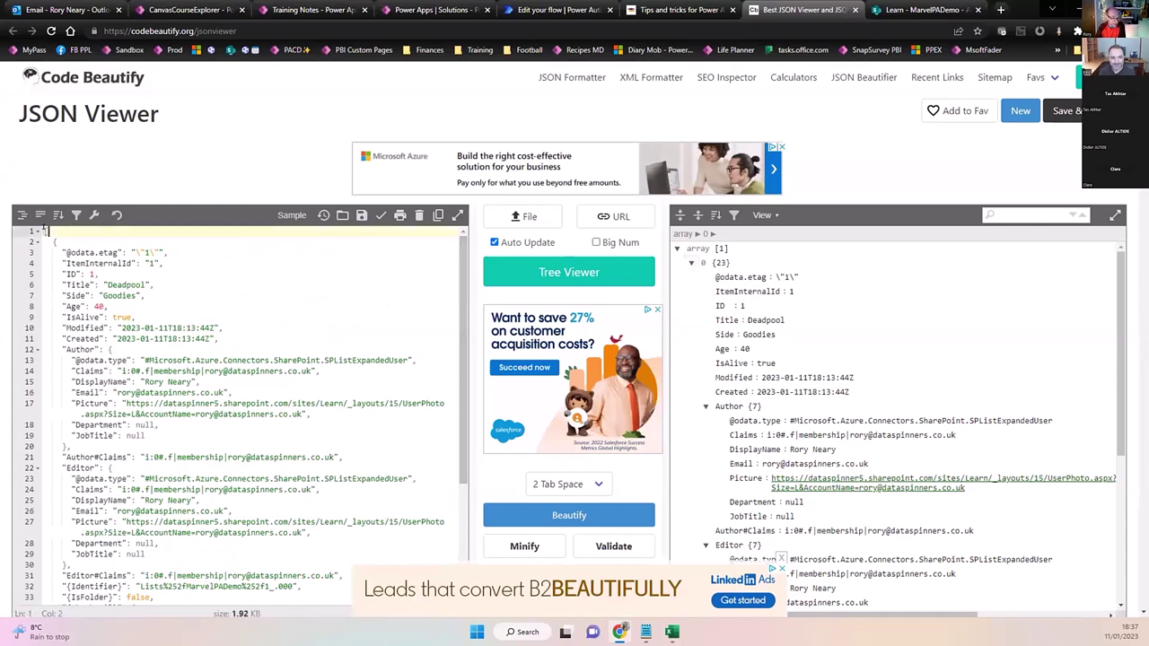
left_click_drag(36, 242, 35, 230)
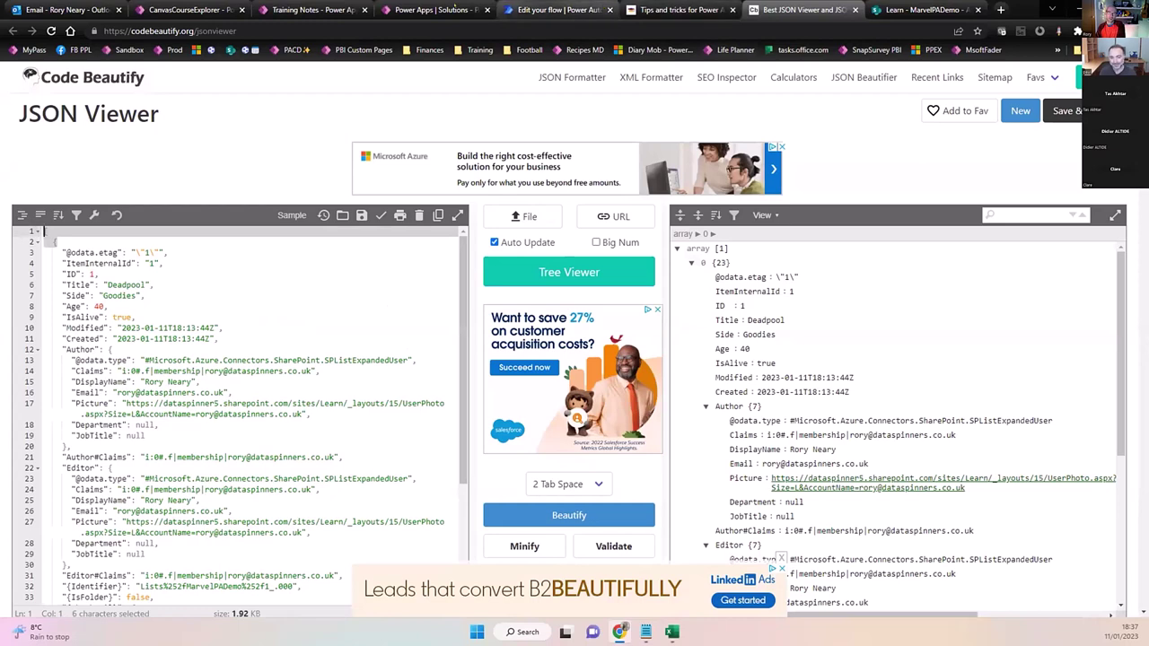
left_click(444, 9)
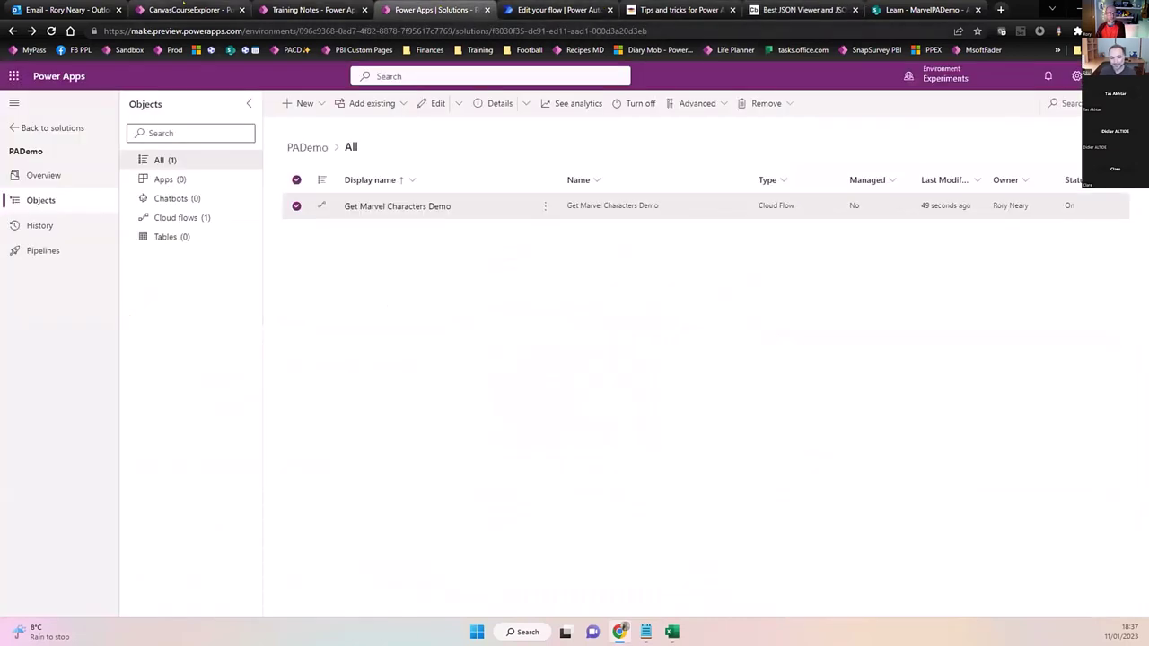
left_click(556, 9)
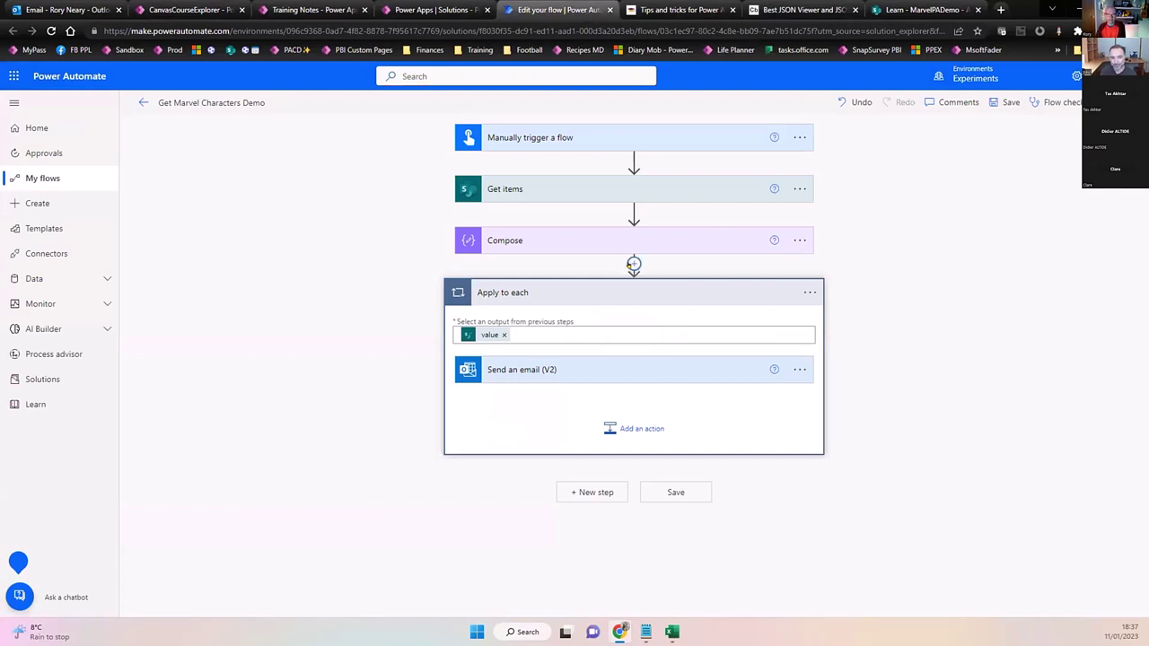
Paste the copied Get items value reference into the Compose input's expression editor.
left_click(711, 244)
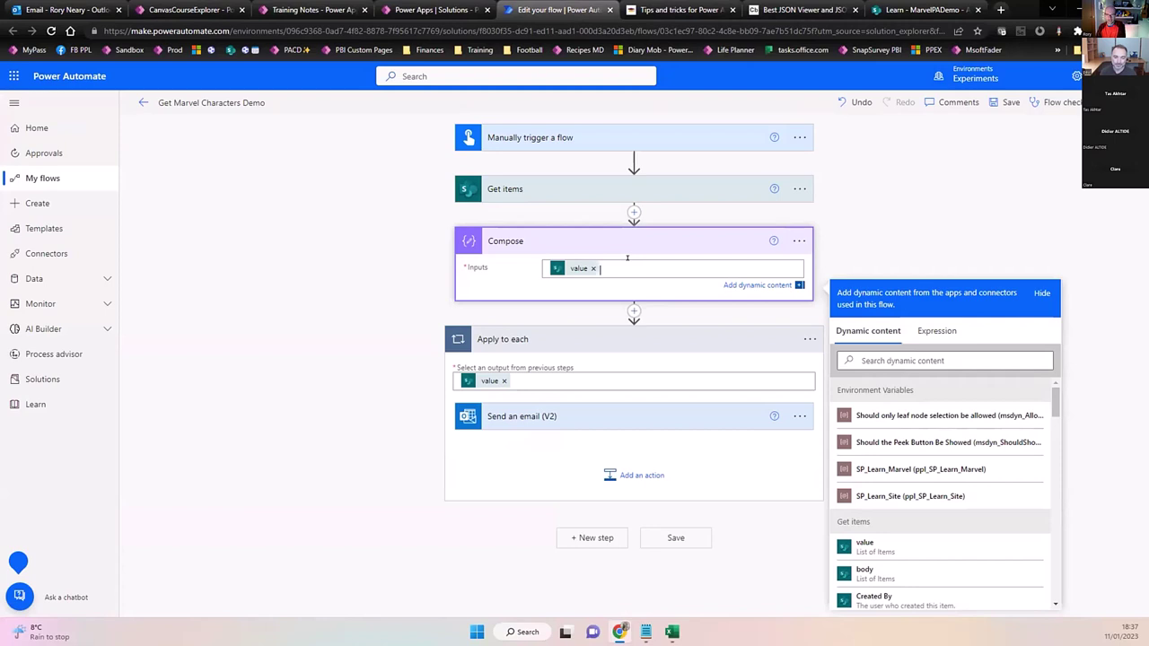
left_click_drag(627, 257, 541, 257)
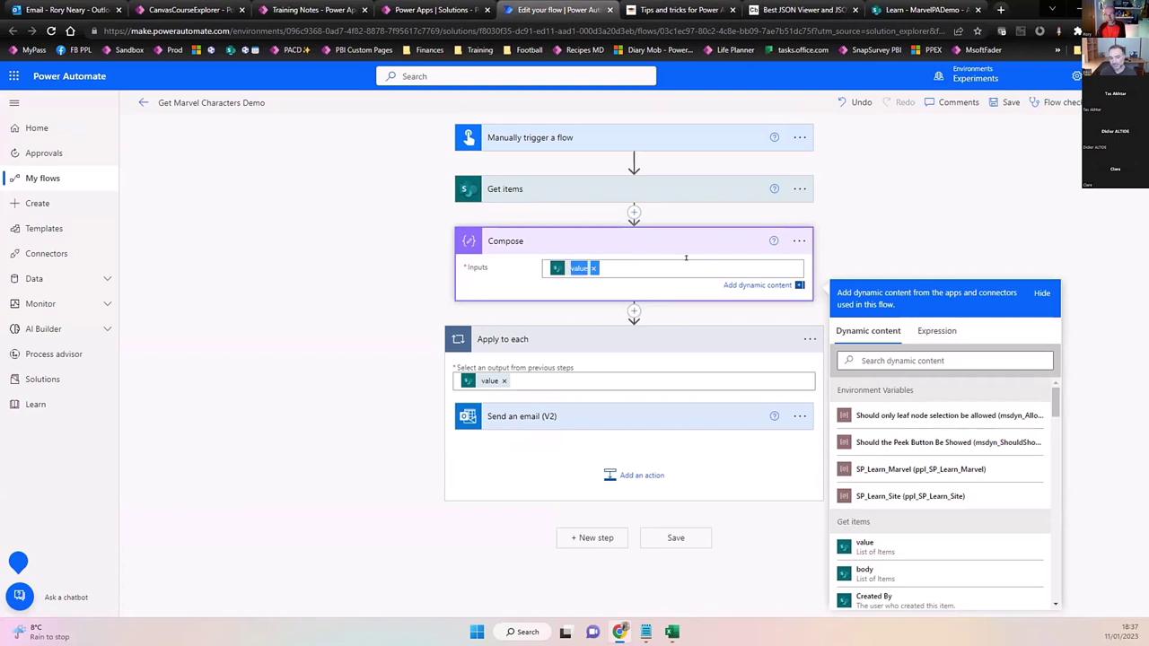
left_click(685, 258)
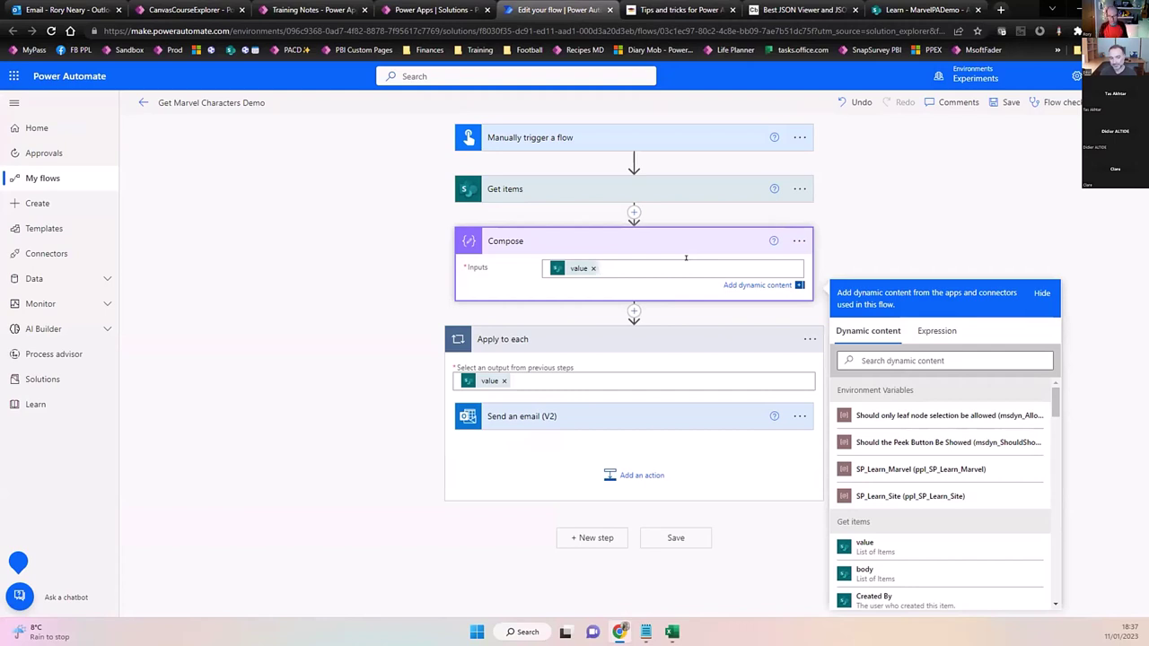
key("ctrl+a")
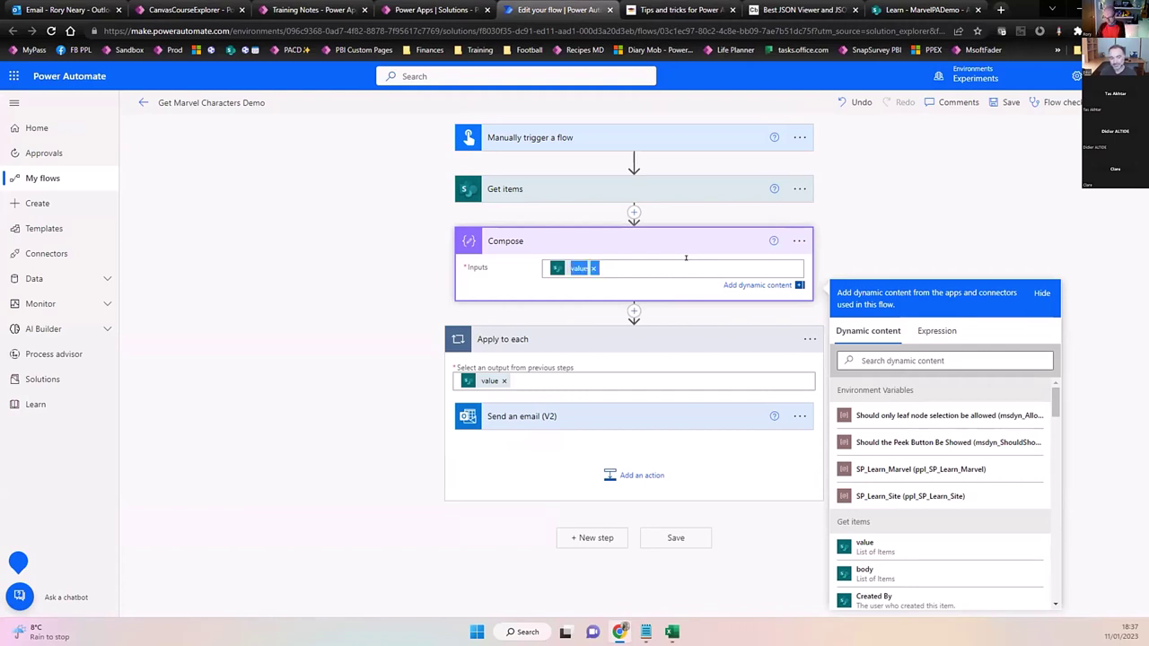
left_click(935, 330)
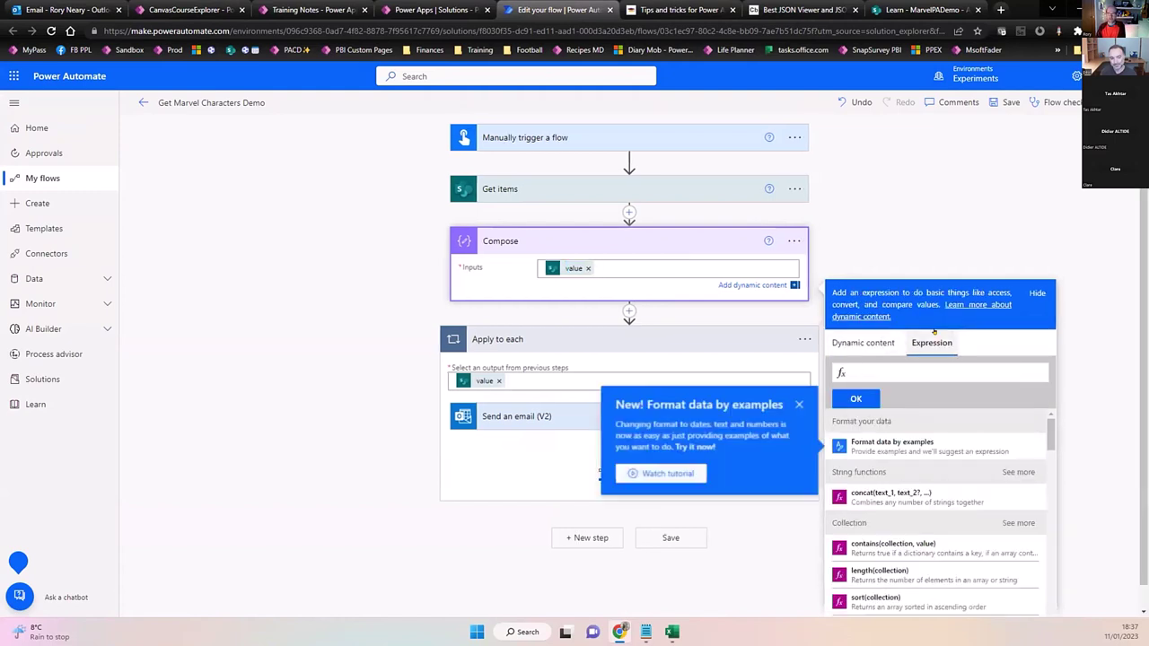
left_click(799, 404)
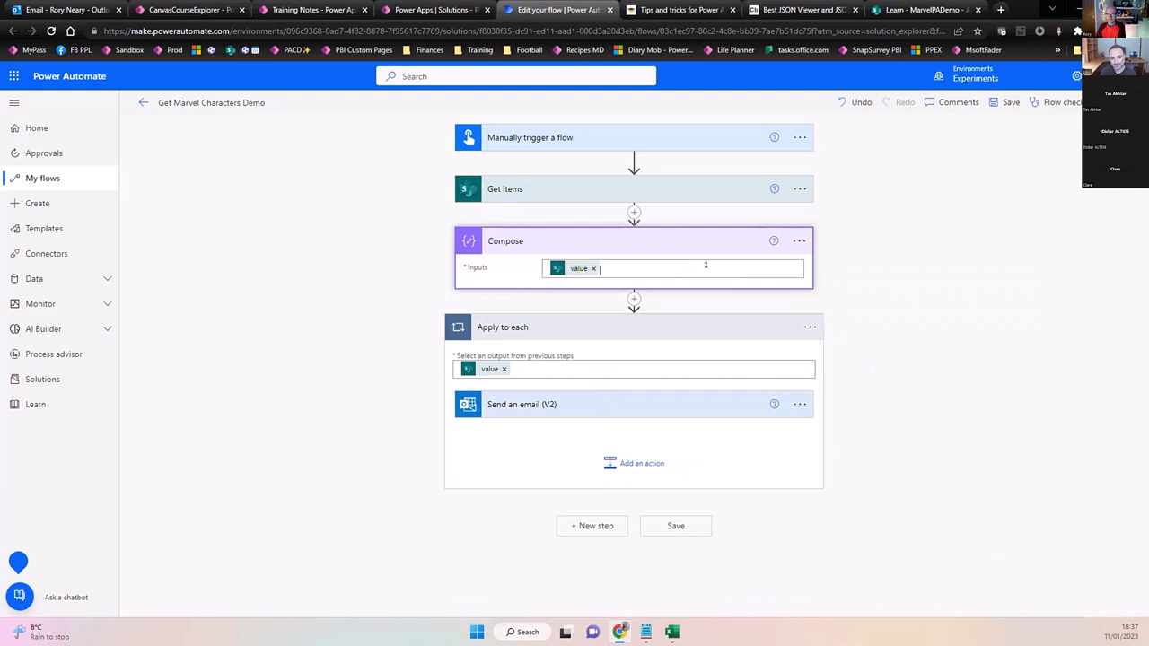
left_click(932, 342)
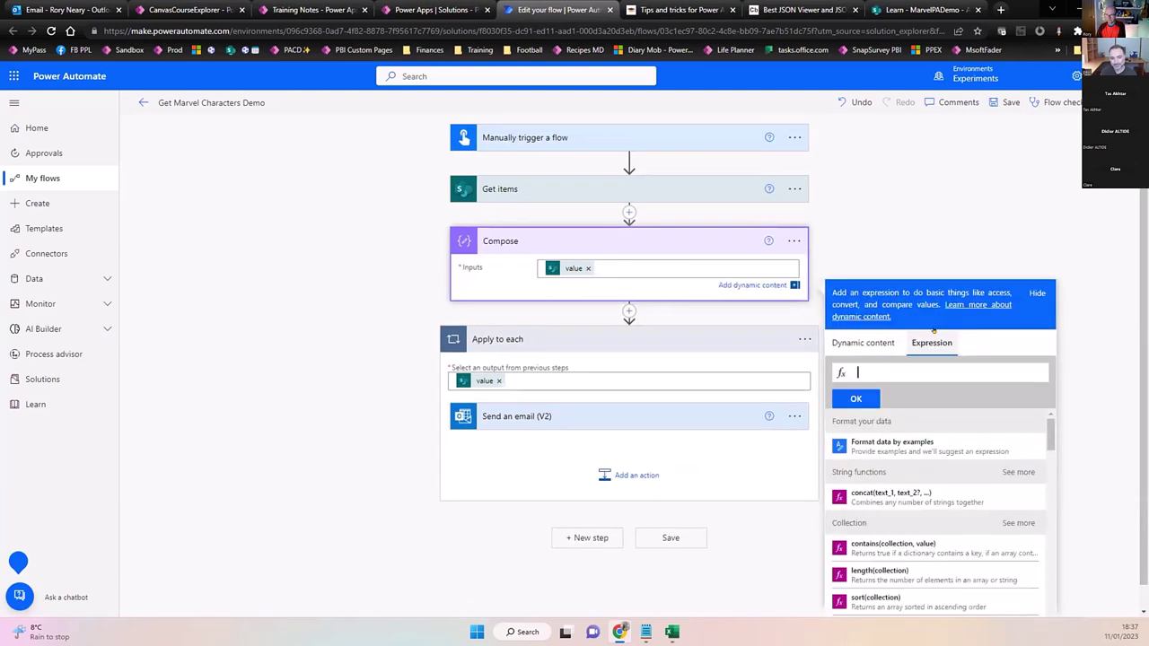
left_click(887, 368)
type("@{outputs('Get_items')?['body/value']}")
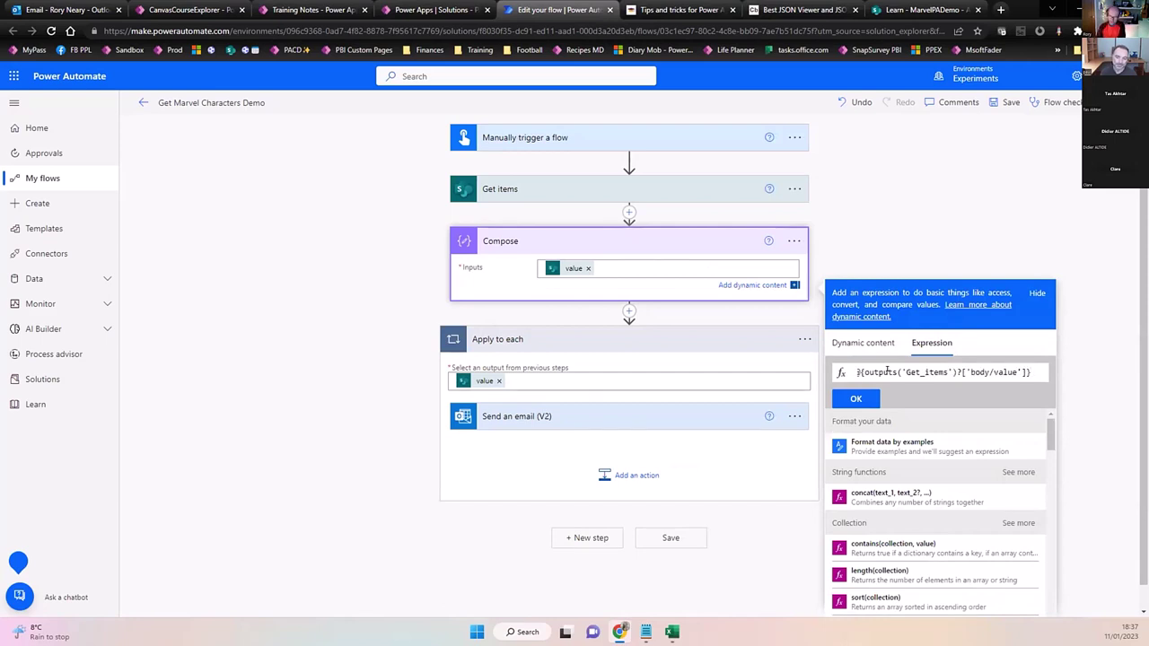
Trim the text to outputs('Get_items')?['body/value'], add it, and remove the old value token.
key("BackSpace")
key("Left")
key("Home")
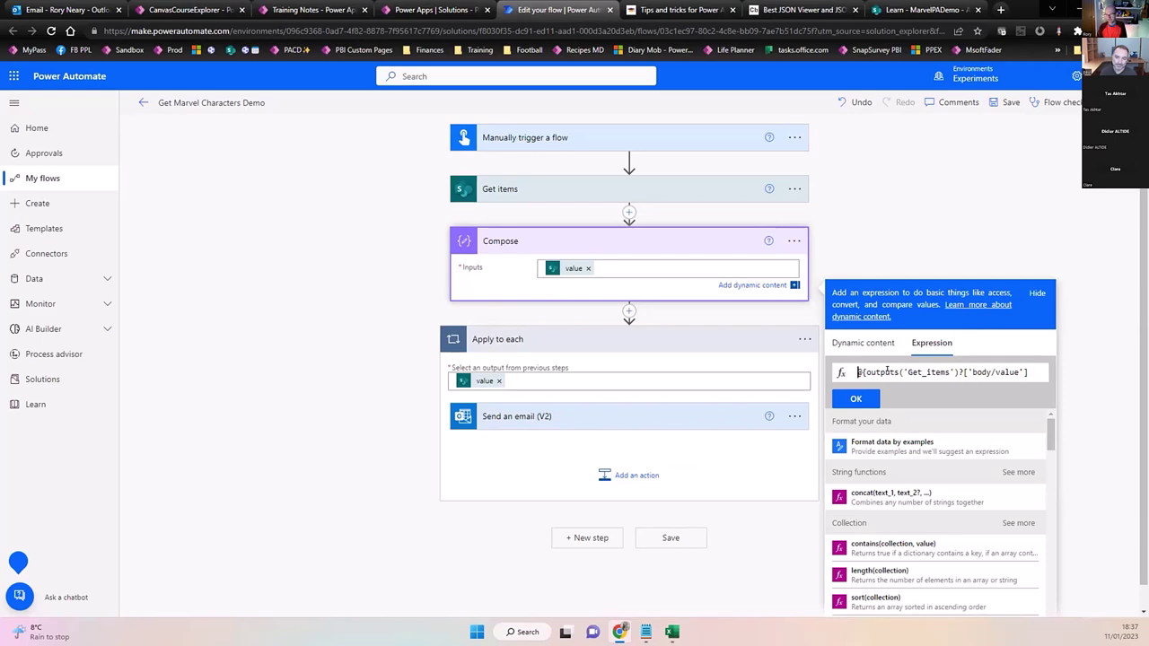
key("Delete")
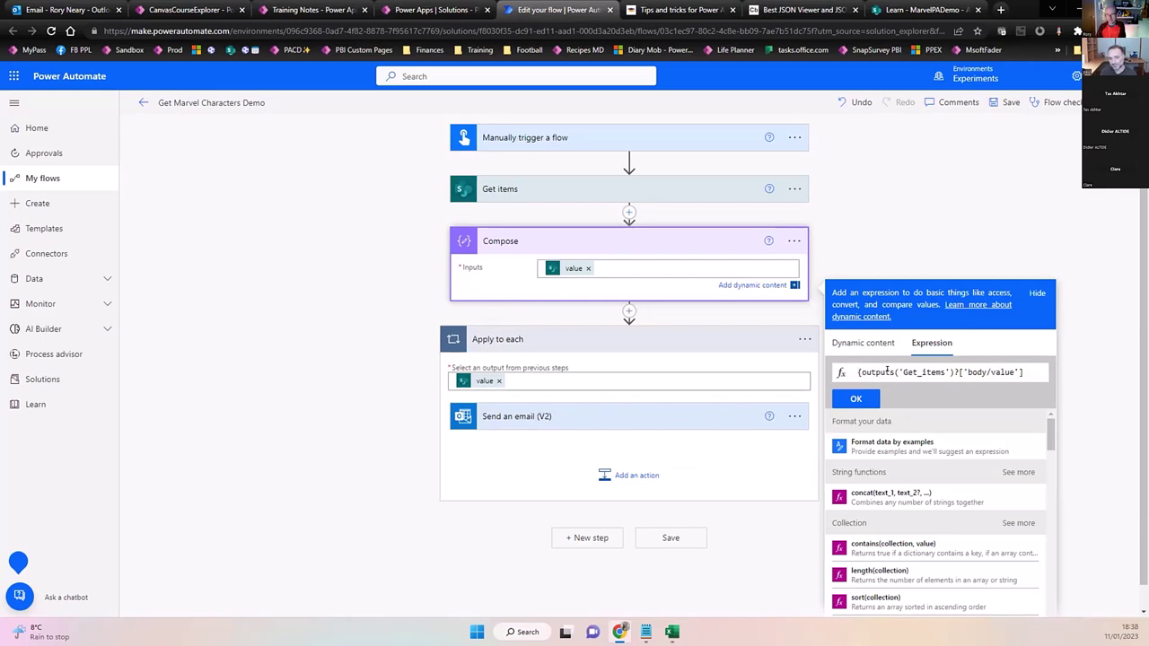
key("Delete")
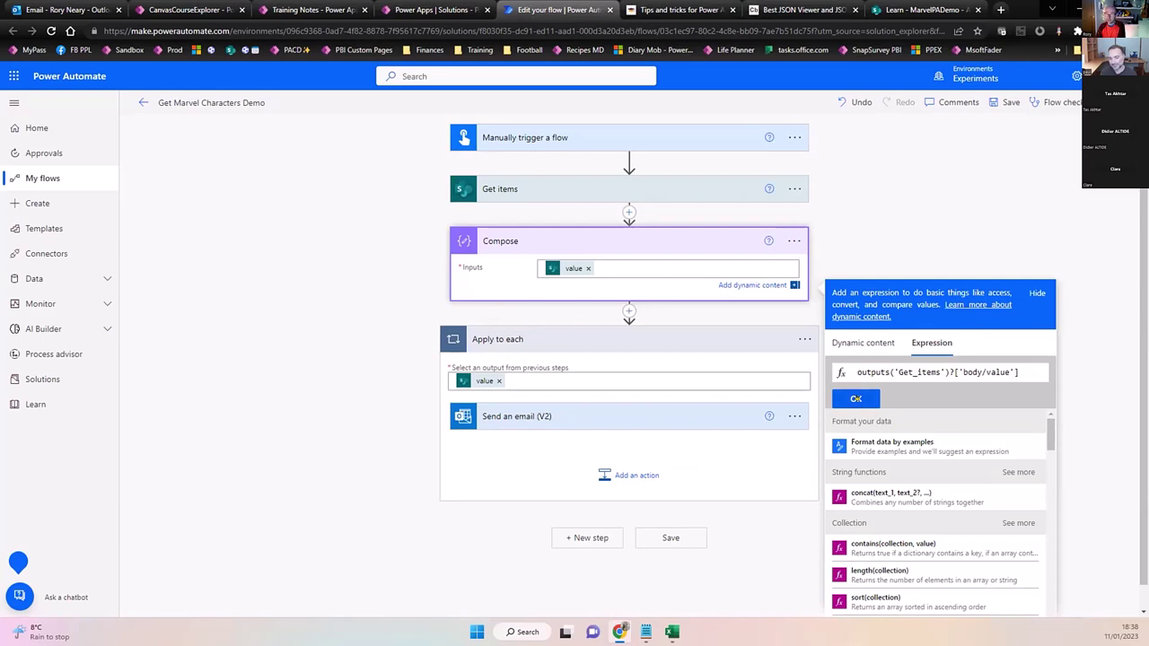
left_click(855, 398)
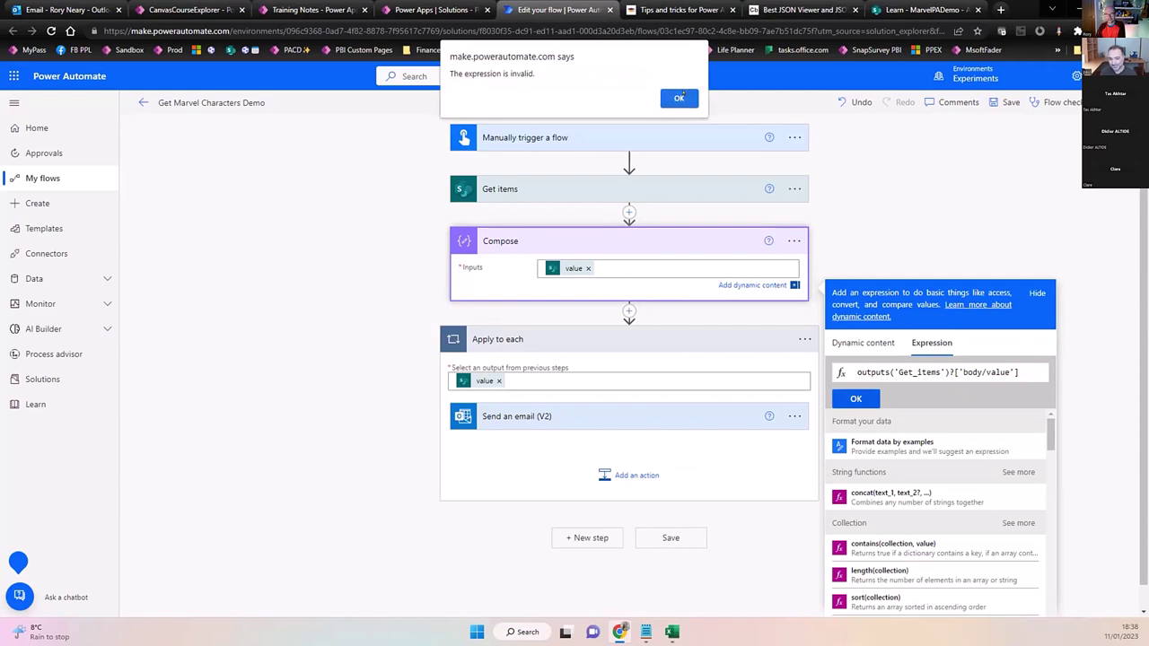
left_click(678, 98)
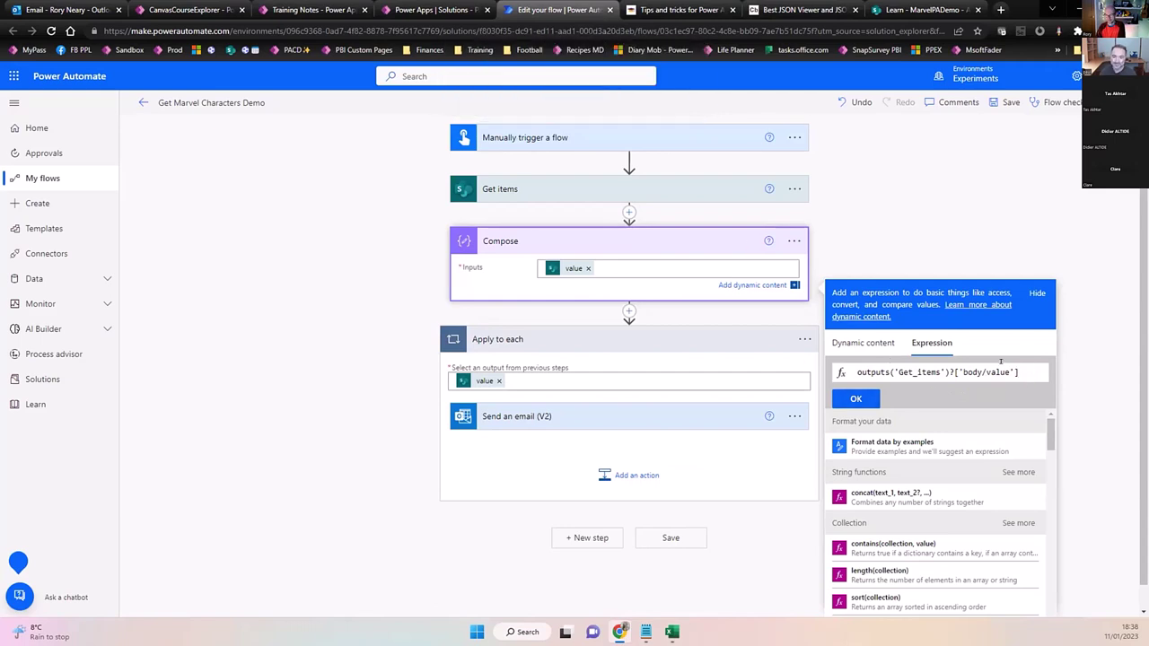
left_click_drag(1020, 373, 826, 396)
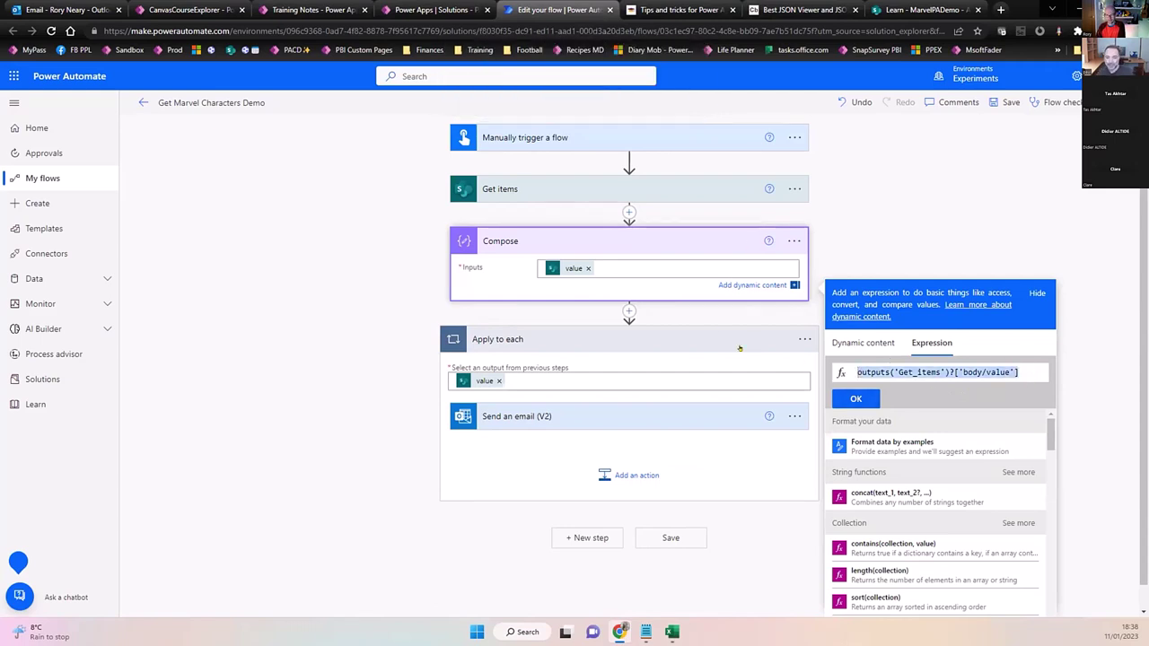
left_click(855, 399)
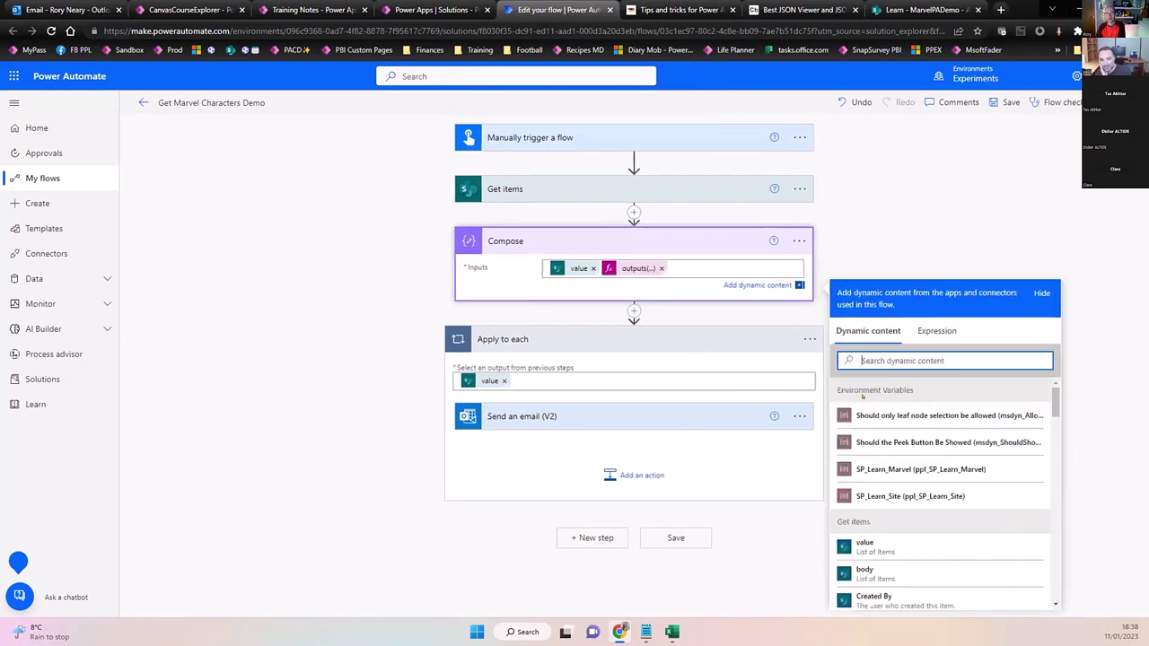
left_click(592, 268)
left_click(579, 269)
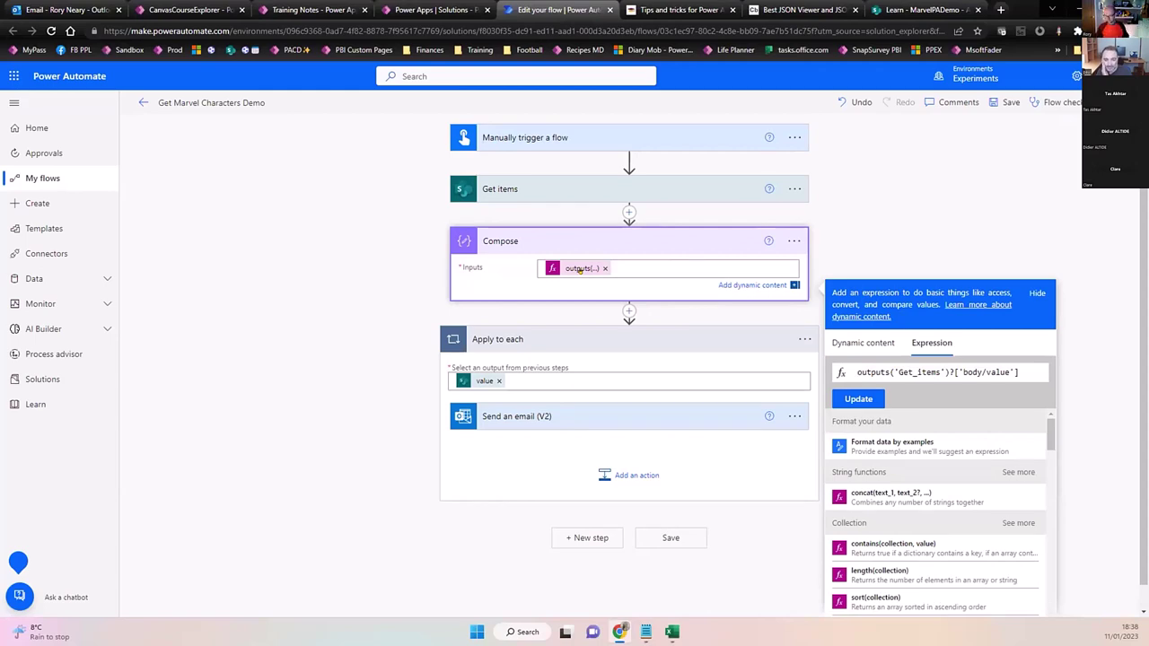
Append ?[0] to the expression so Compose returns only the first item.
left_click(787, 11)
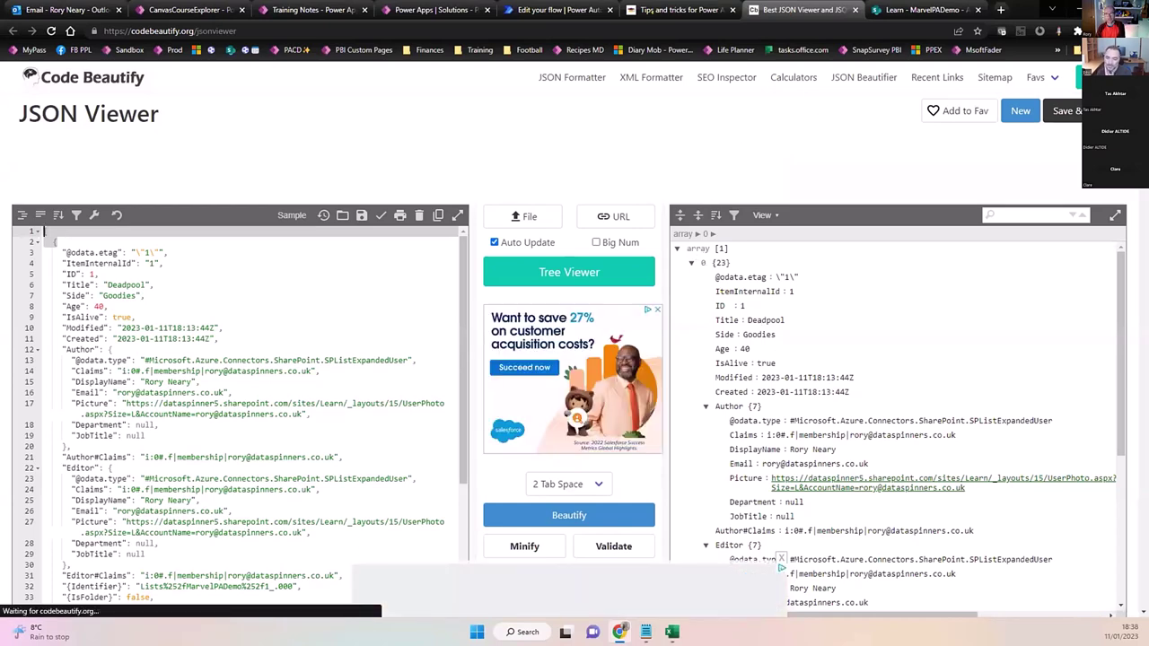
left_click(557, 10)
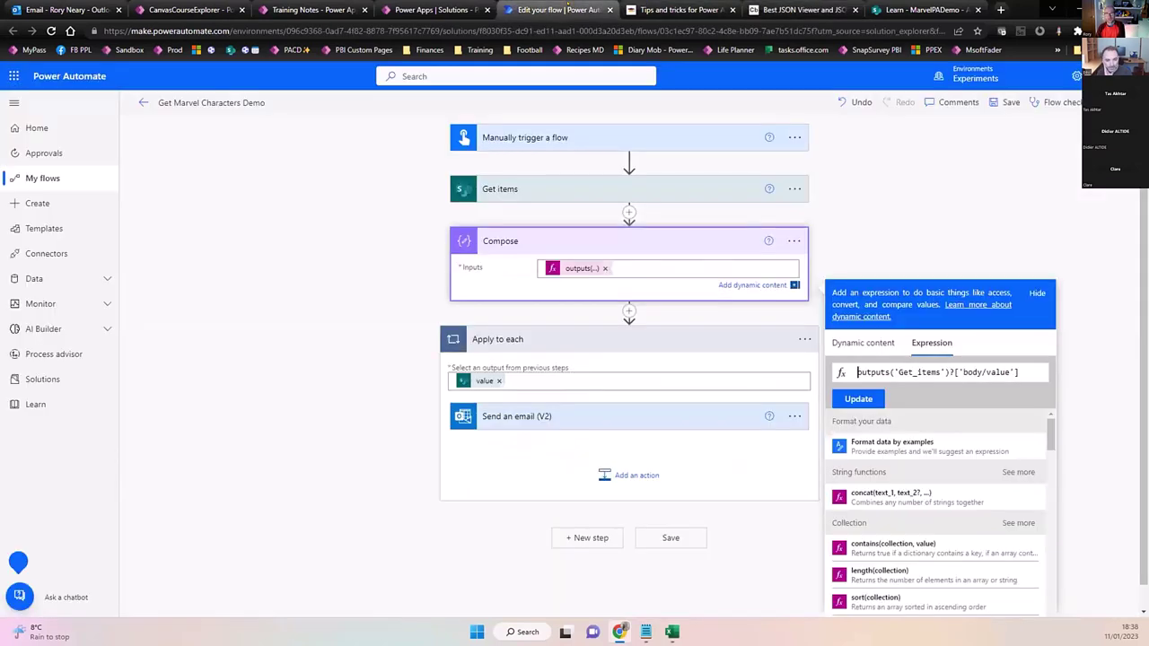
left_click(1032, 372)
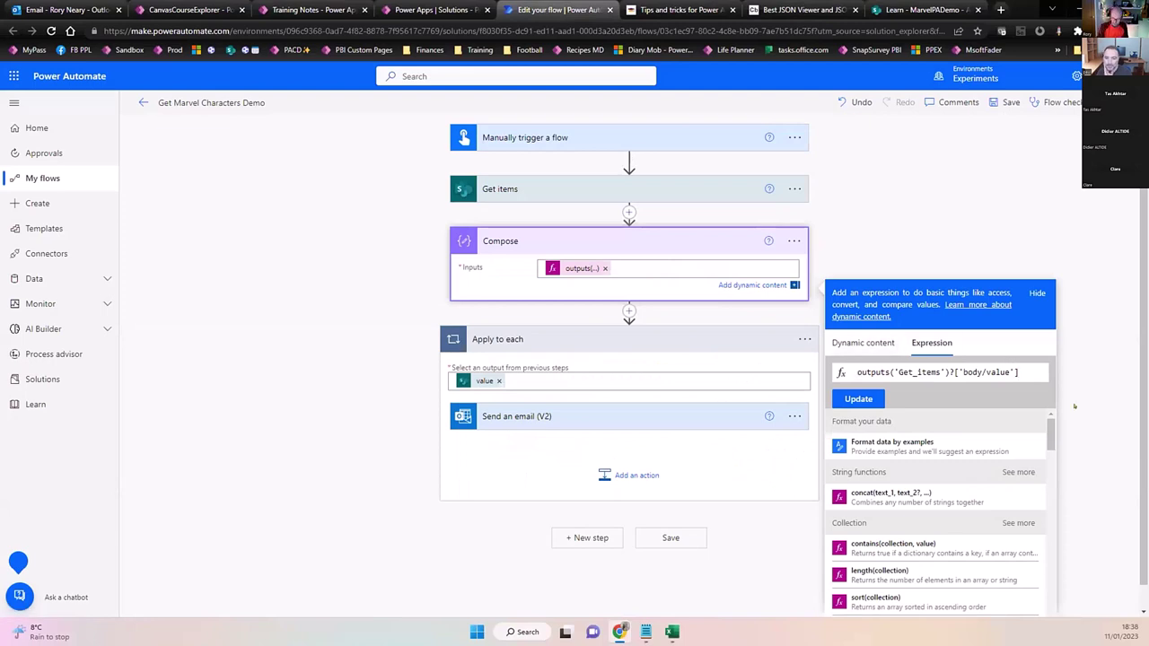
type("?[0")
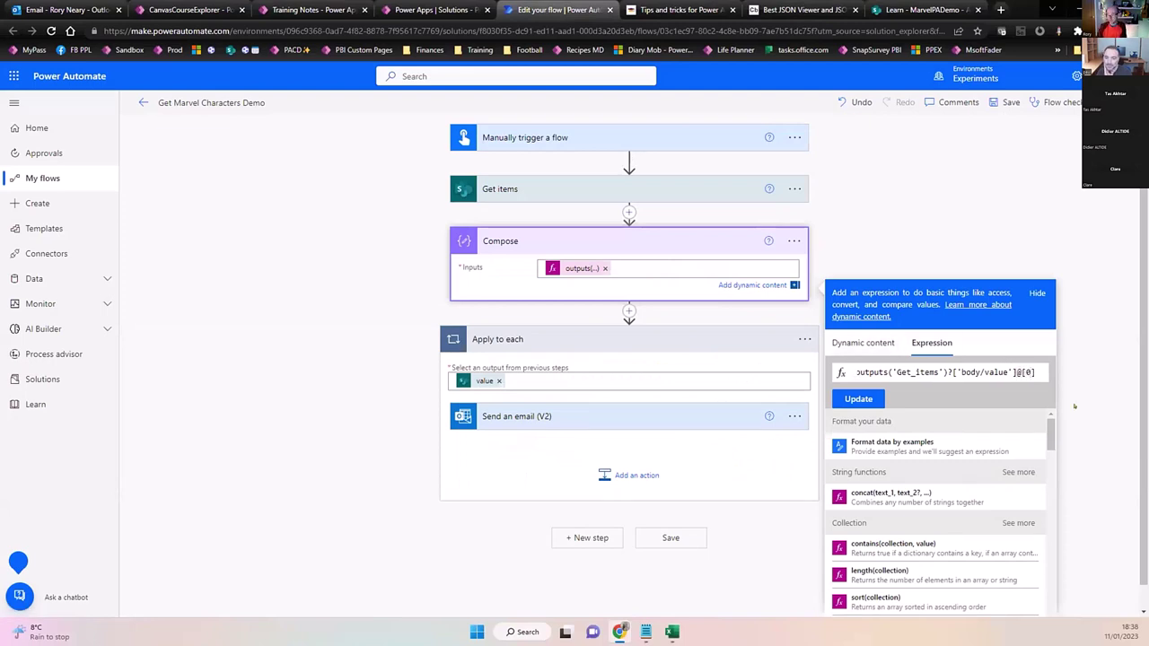
type("]")
key("Left")
key("Left")
key("Left")
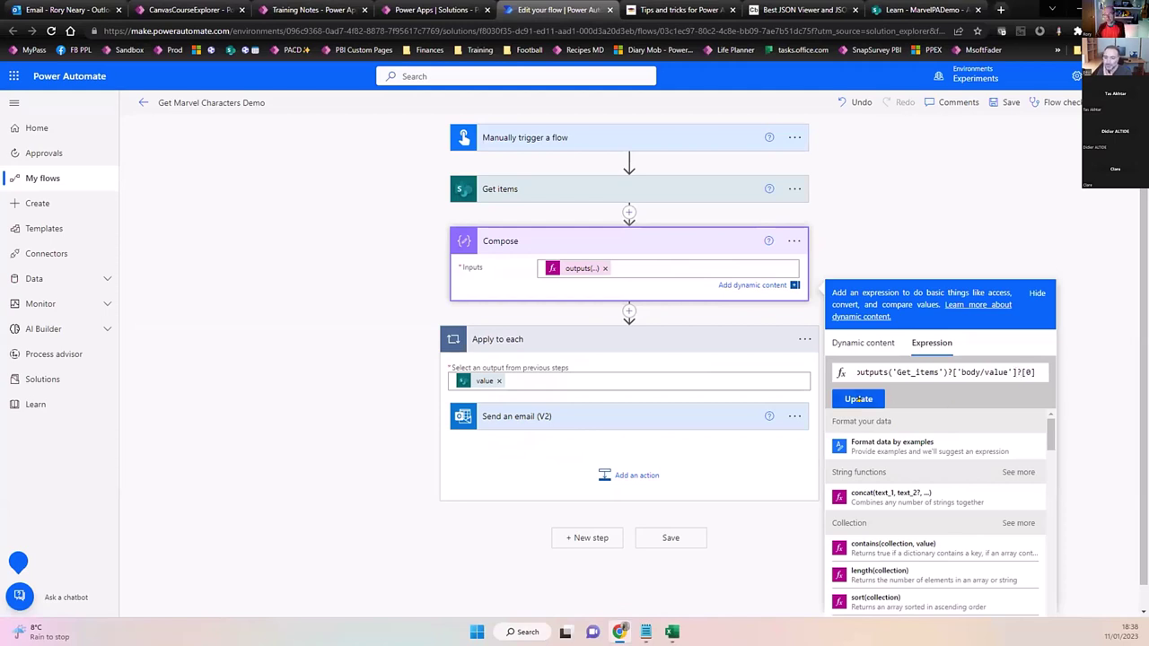
left_click(862, 399)
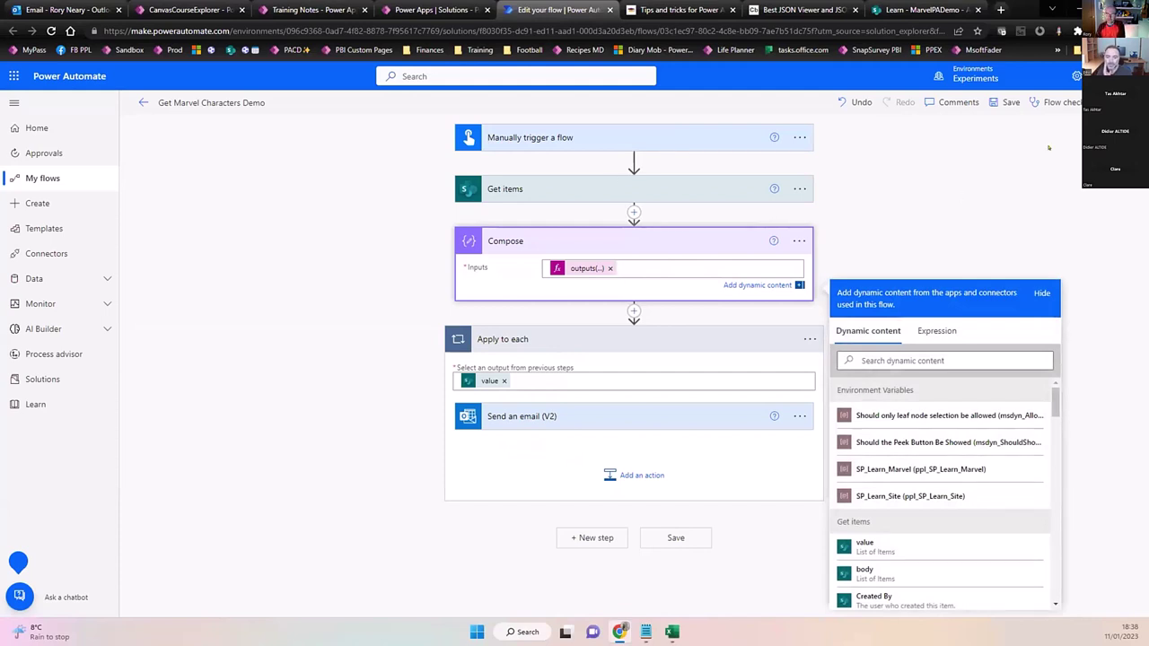
Insert a Terminate (Control) action after Compose and set its status to Succeeded.
left_click(808, 340)
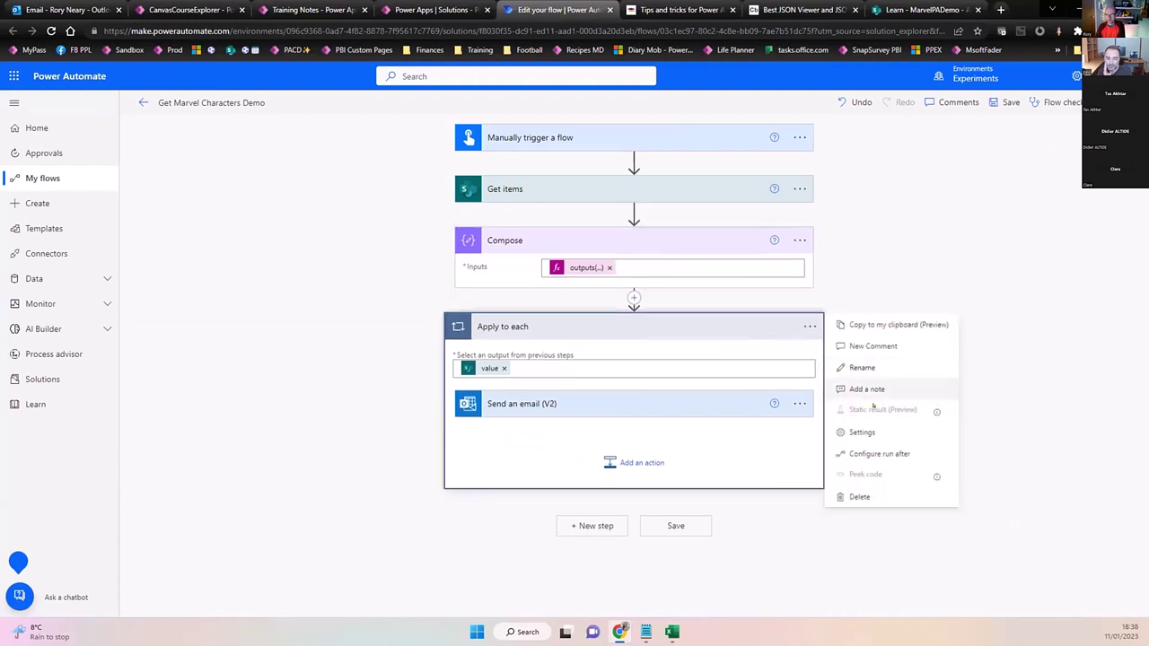
left_click(634, 298)
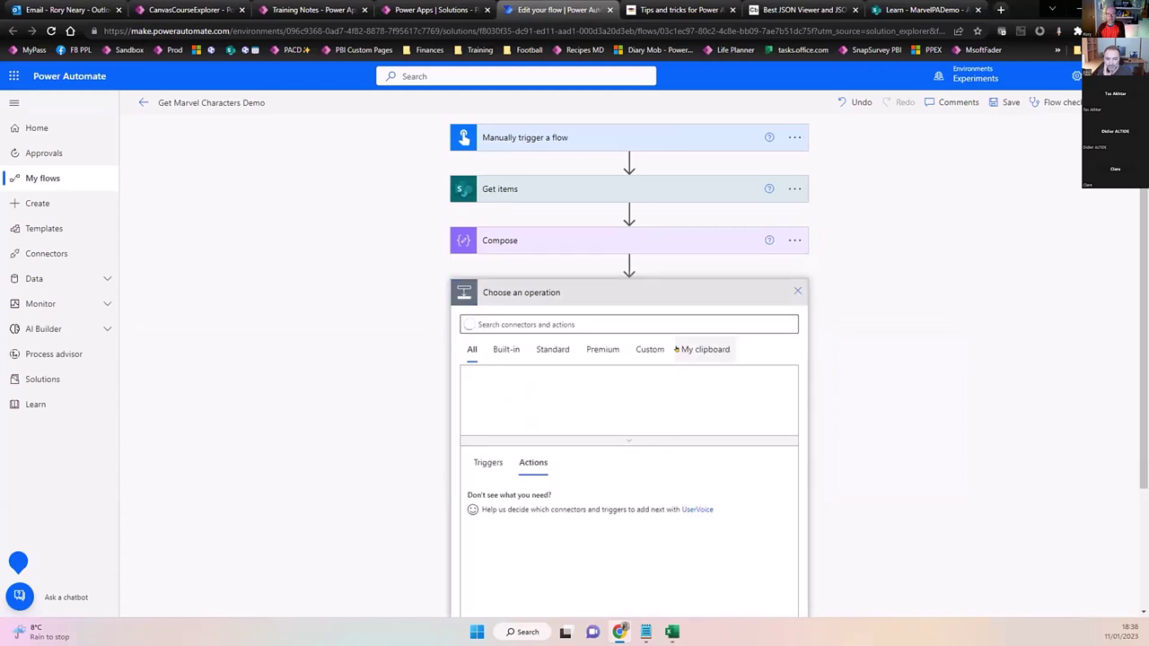
type("terminate")
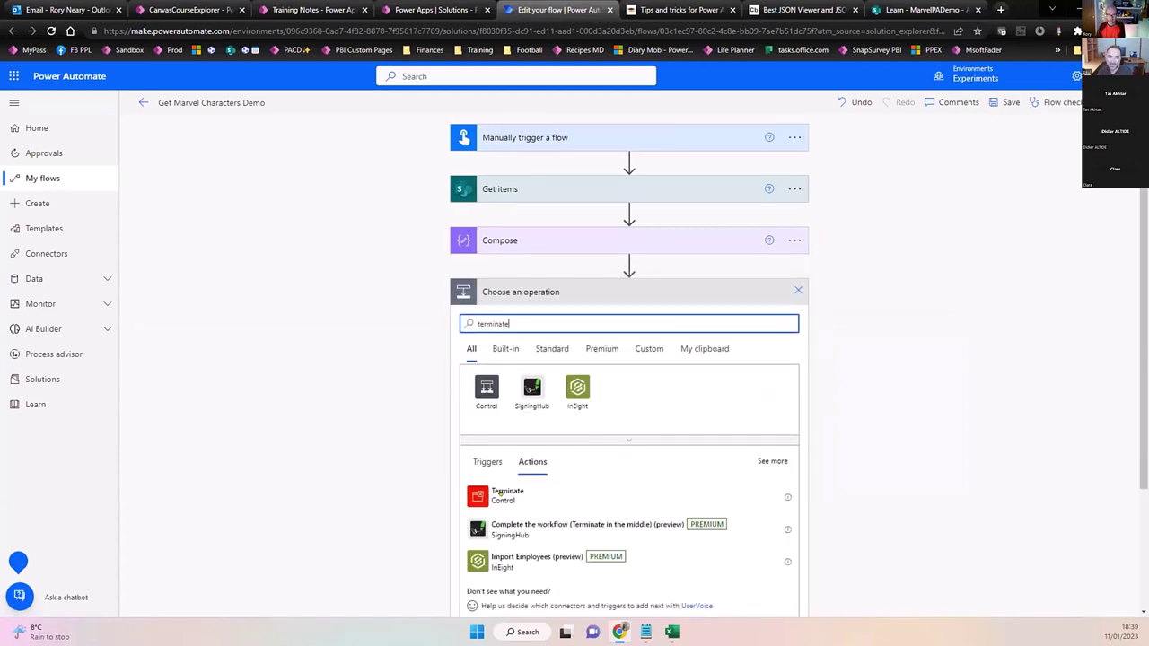
left_click(500, 492)
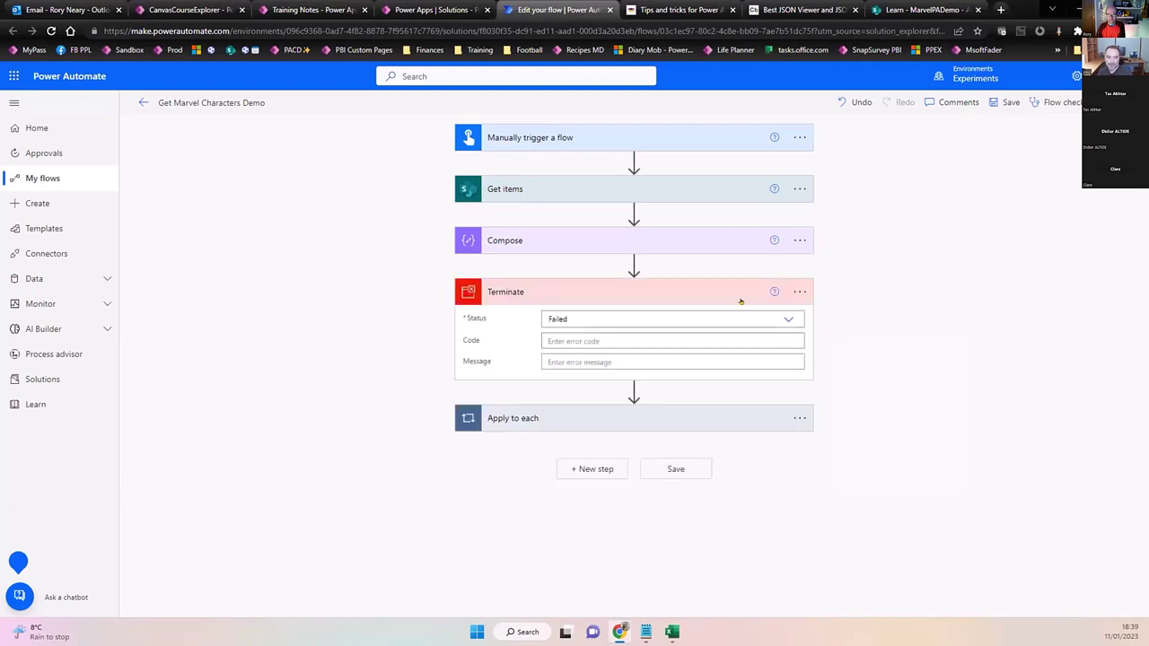
left_click(677, 324)
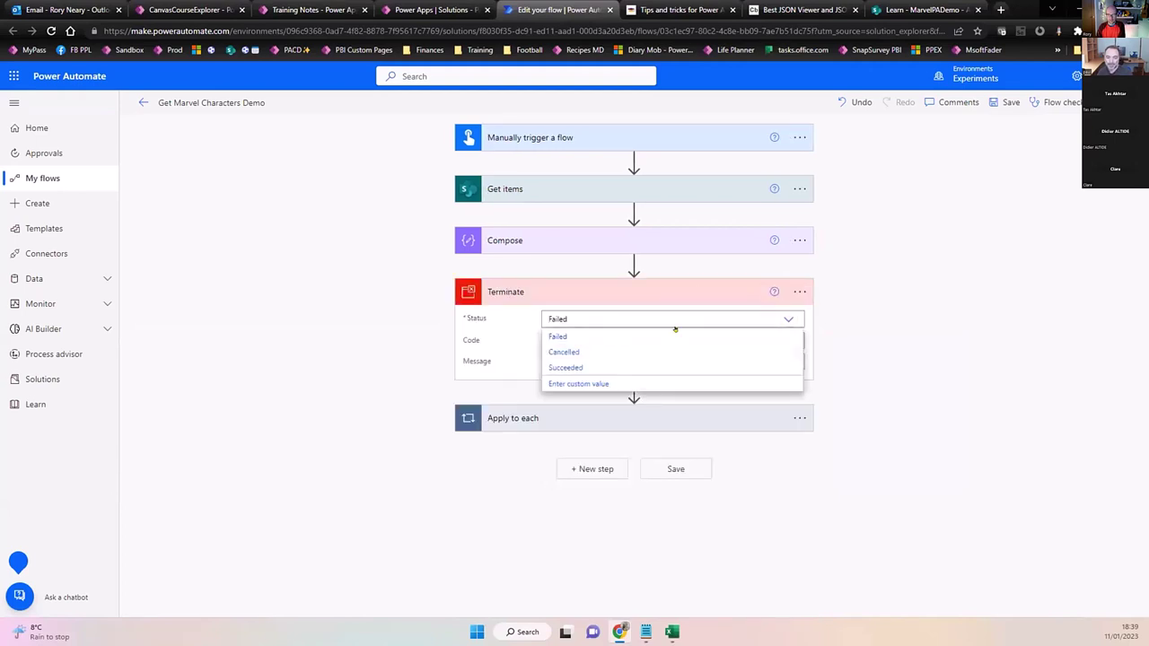
left_click(587, 367)
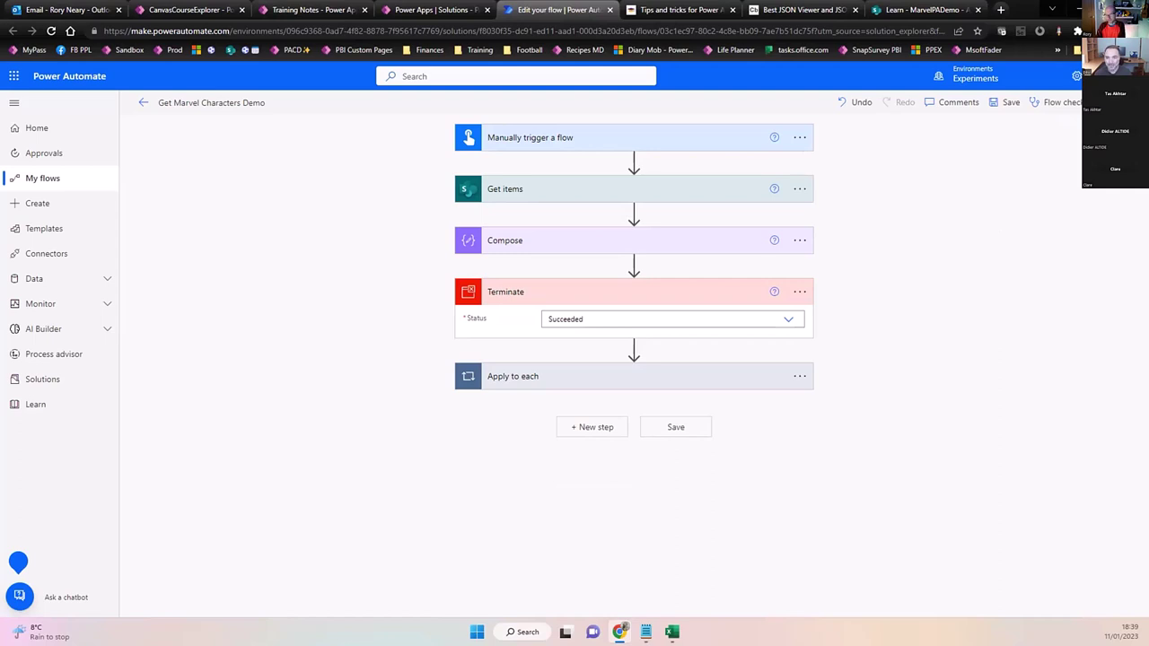
Save the Get Marvel Characters Demo flow and run a manual test through to its run history.
left_click(1104, 102)
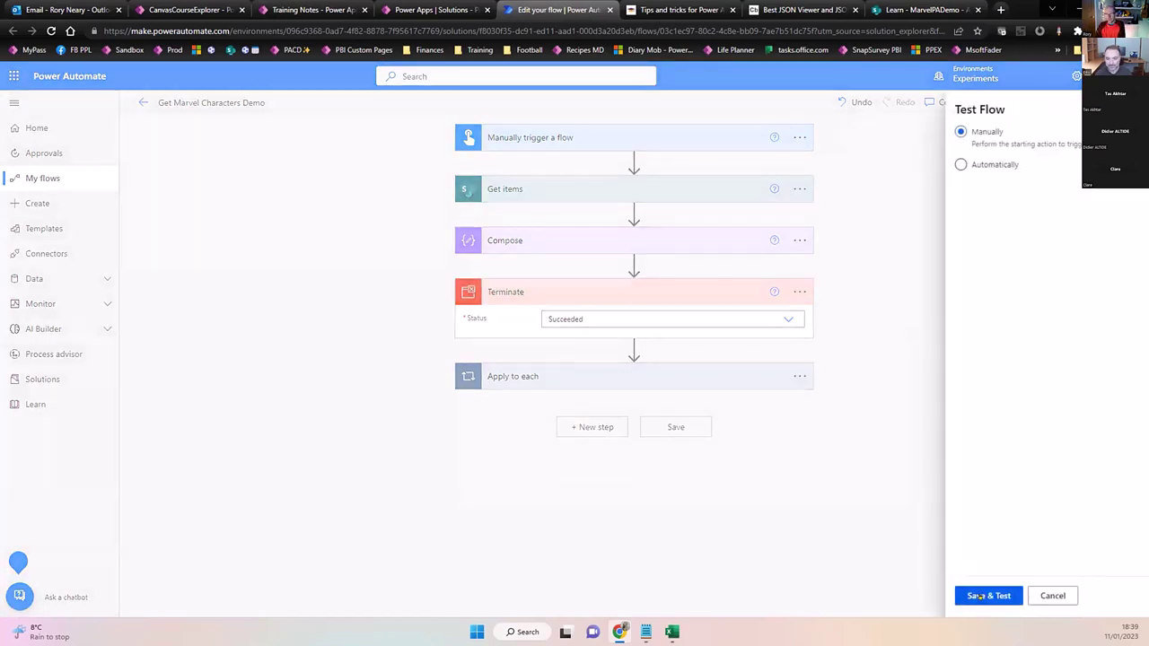
left_click(978, 596)
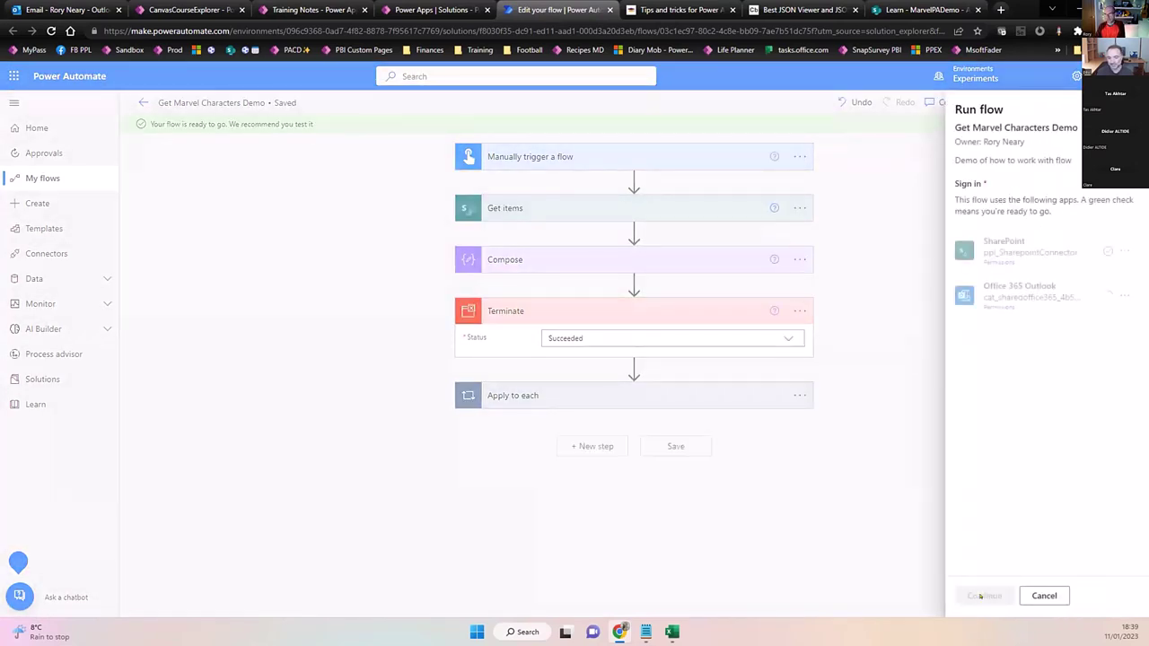
left_click(982, 596)
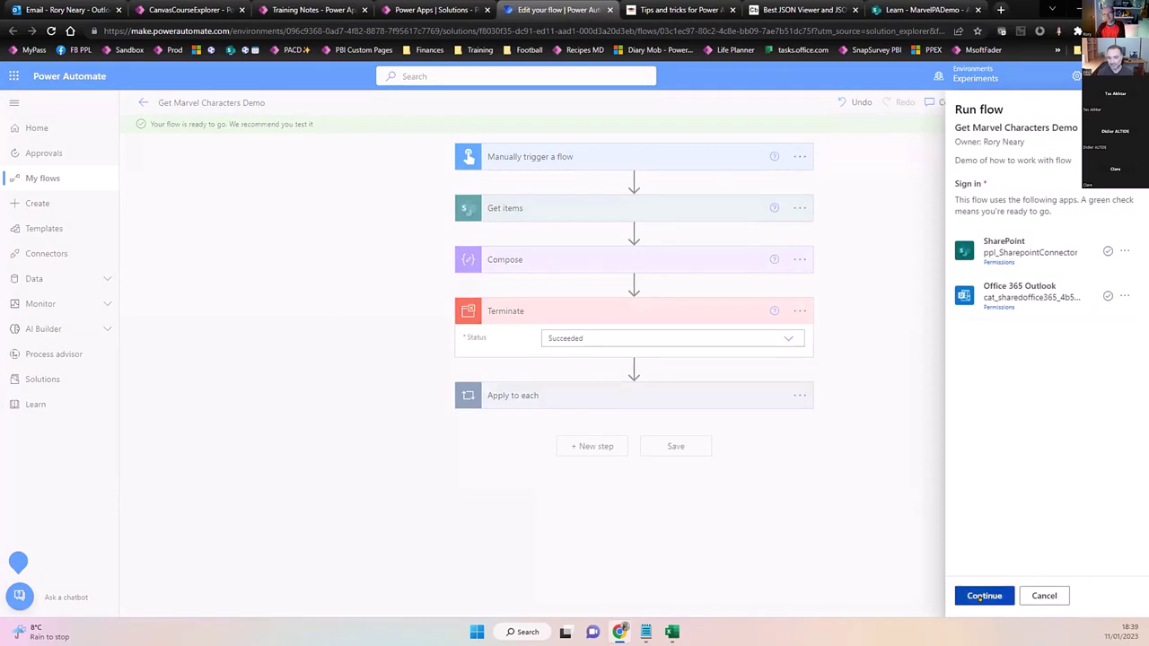
left_click(981, 597)
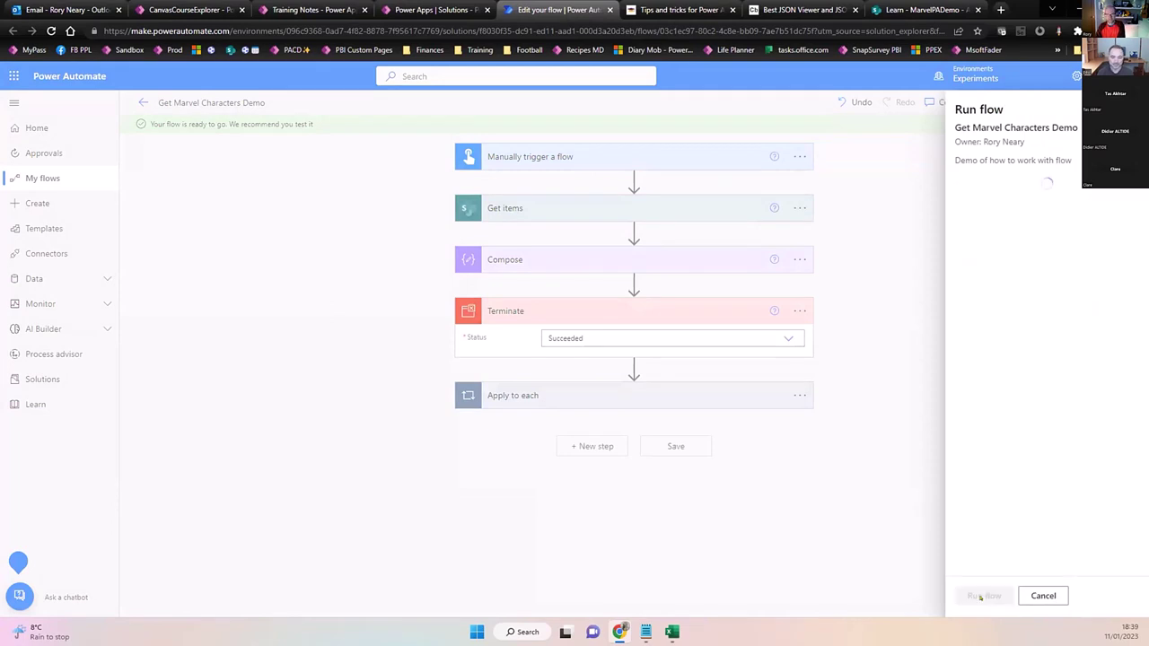
left_click(978, 596)
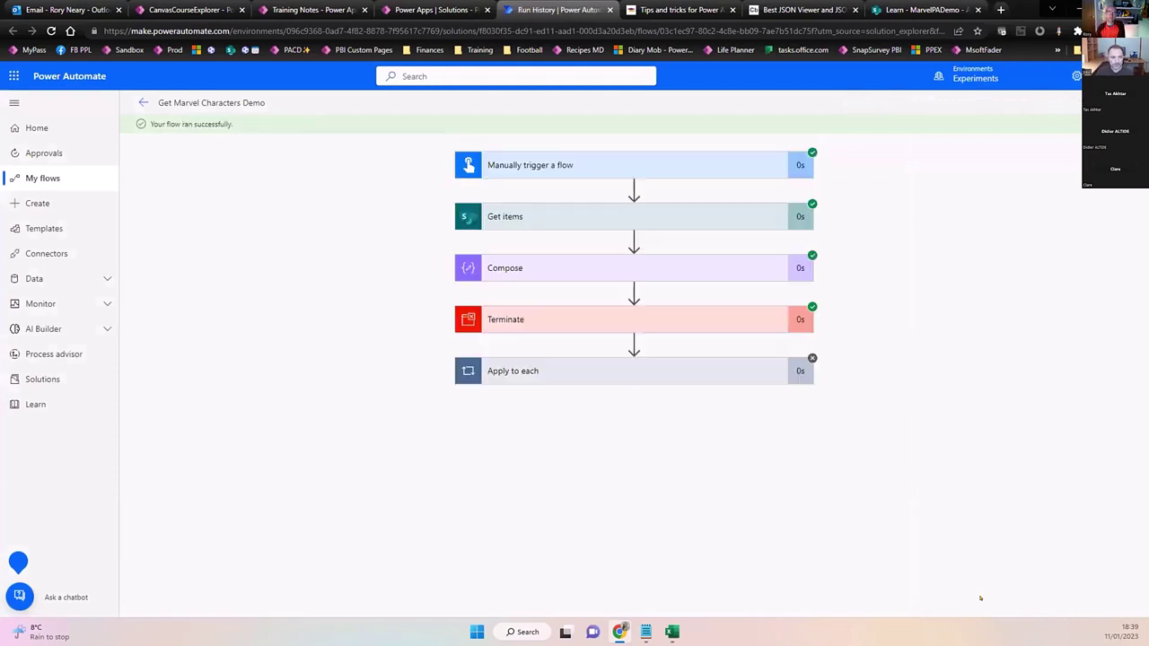
Copy the entire Compose output JSON from the run and focus the JSON Viewer editor.
left_click(695, 265)
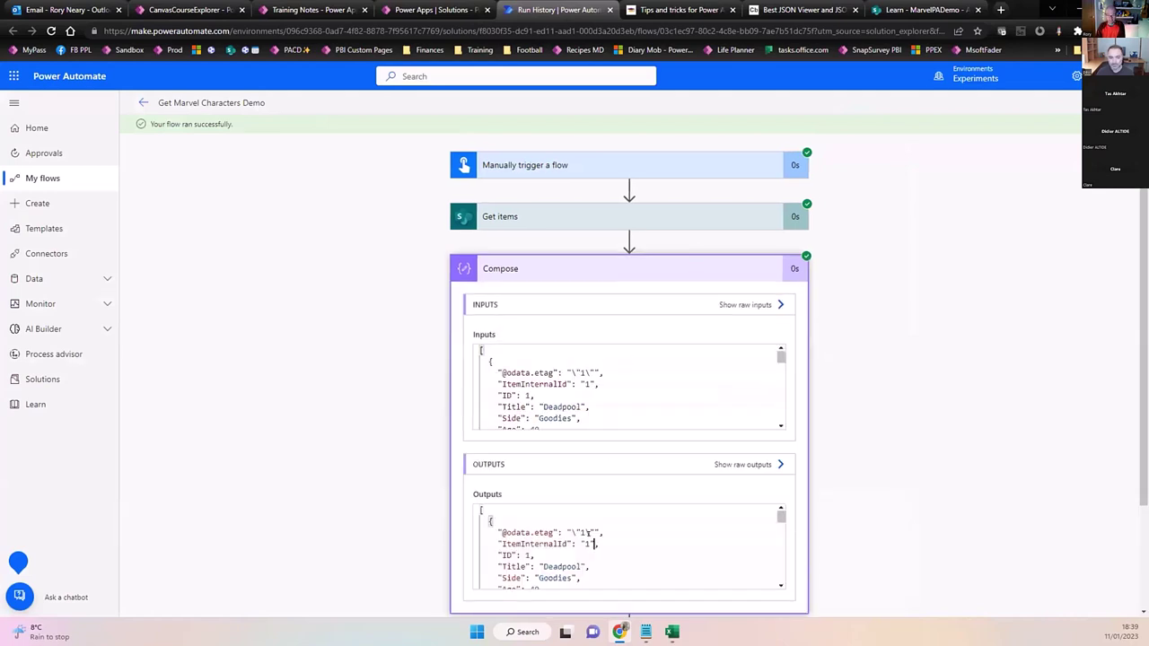
scroll(588, 533, "down", 3)
scroll(589, 533, "up", 1)
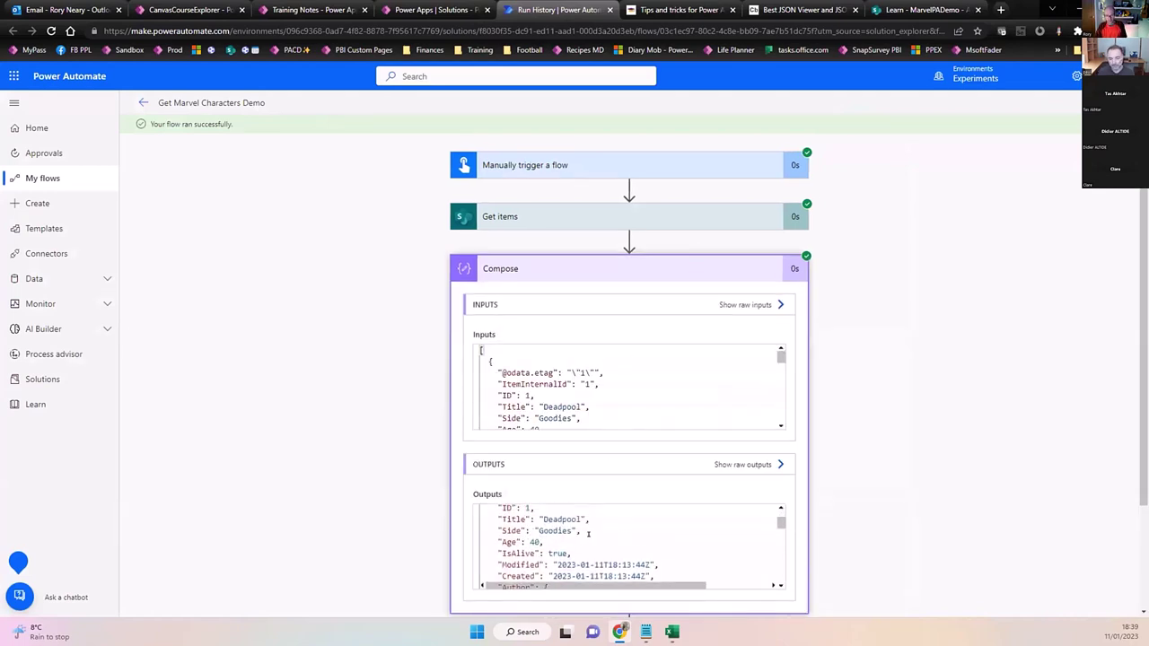
key("ctrl+a")
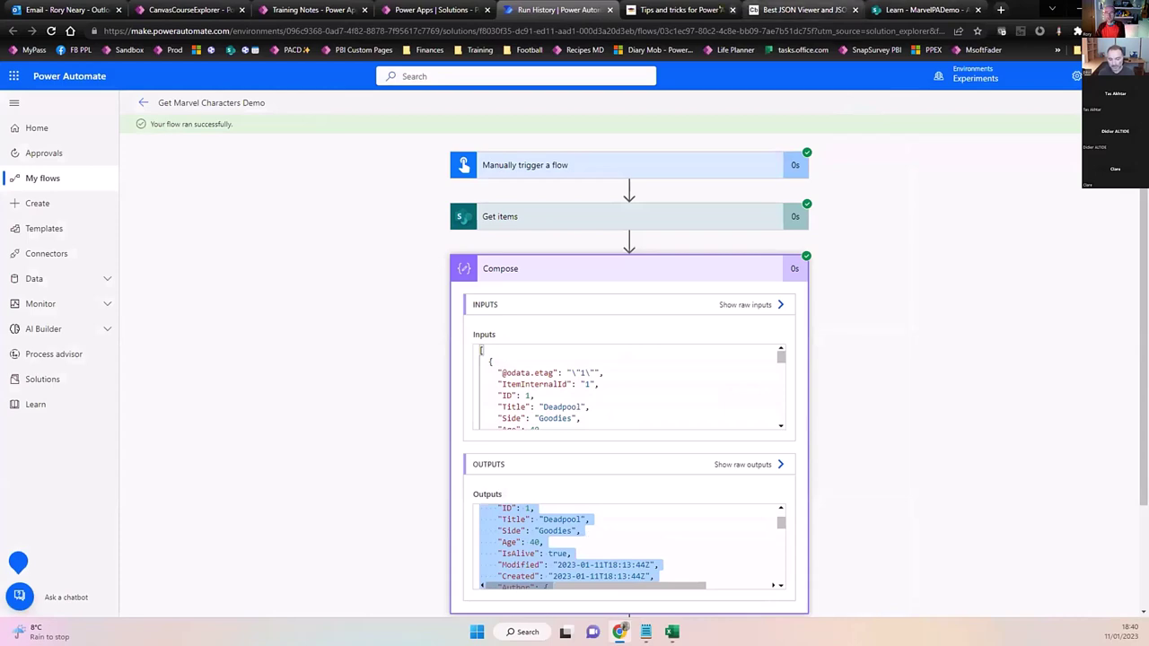
left_click(803, 9)
left_click(370, 302)
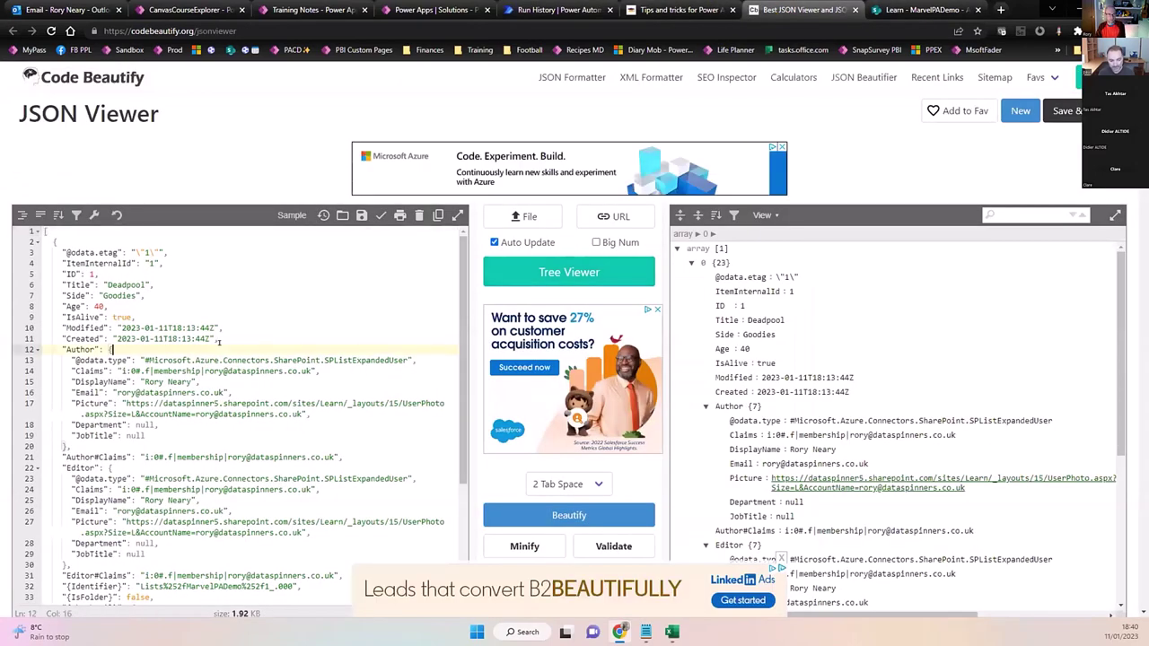
Paste the Compose output into JSON Viewer, inspect the one-item array, and return to the flow.
key("ctrl+a")
key("ctrl+v")
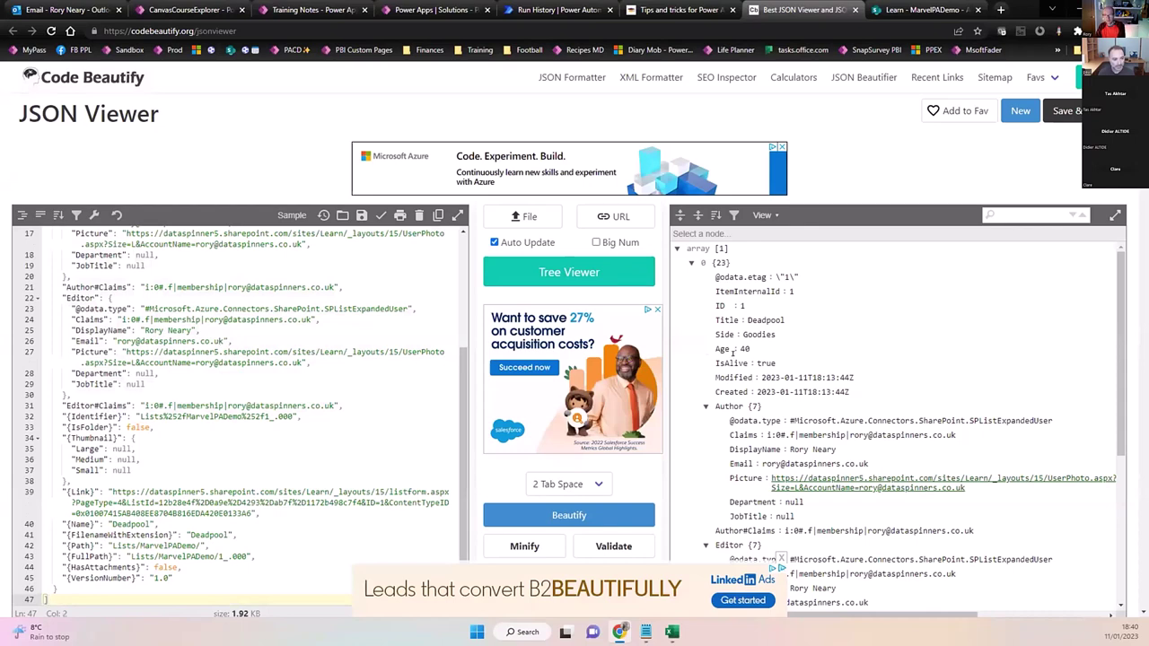
left_click(264, 436)
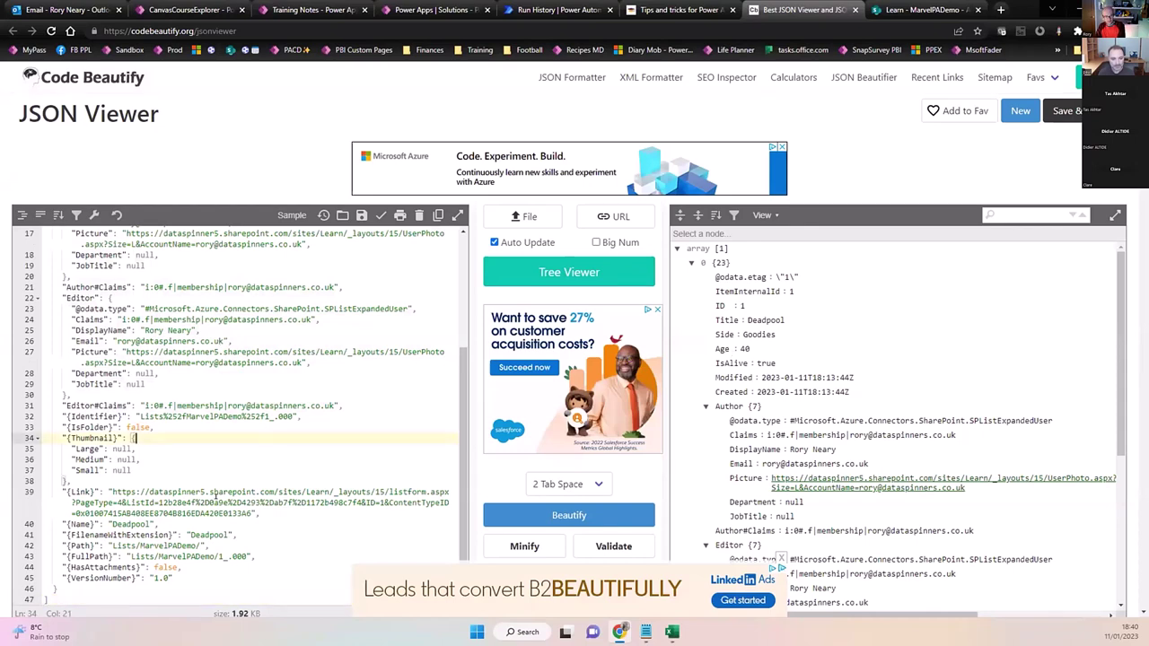
scroll(216, 495, "up", 5)
scroll(215, 496, "down", 5)
left_click(679, 10)
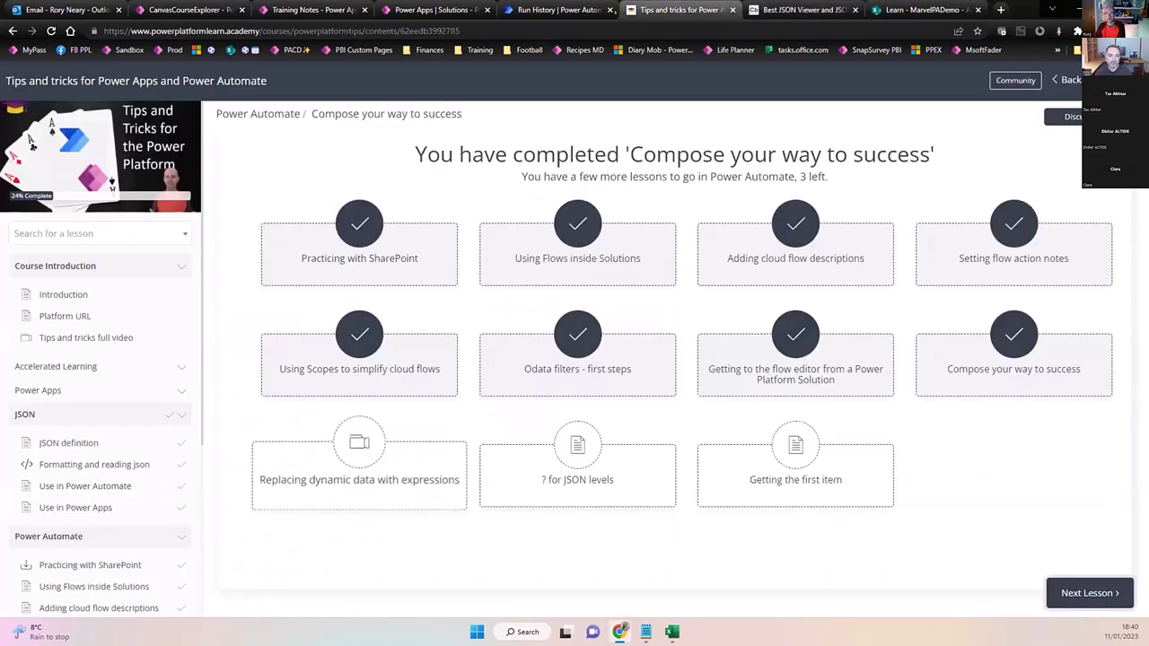
left_click(552, 10)
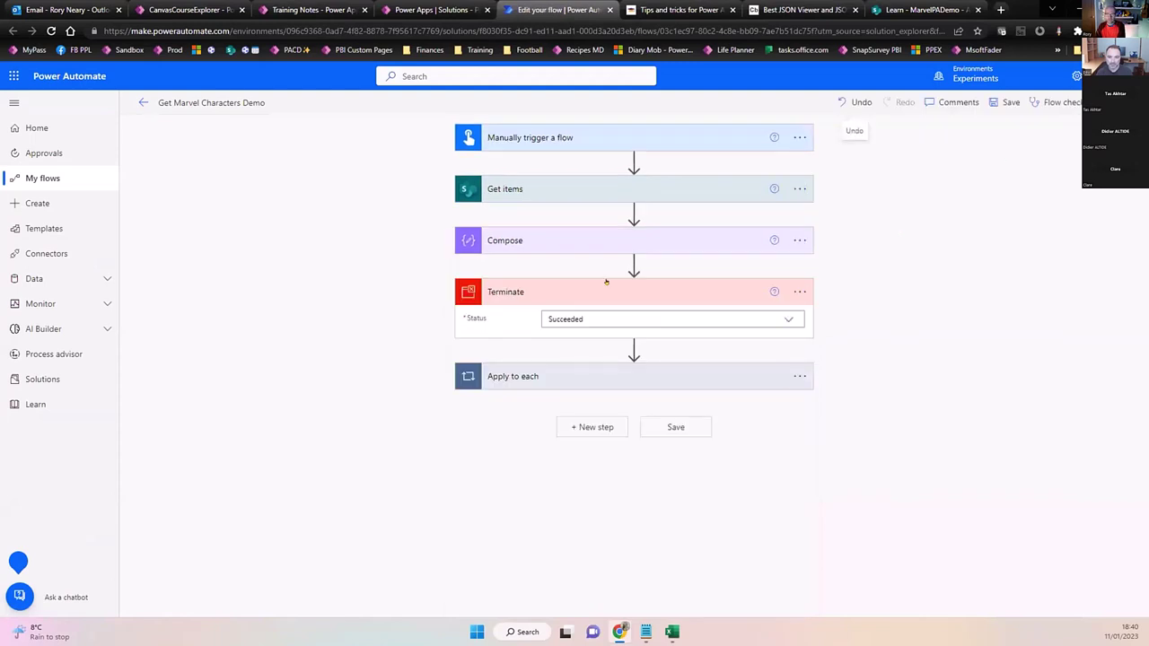
Append ?[0] to the Compose expression, making it outputs('Get_items')?['body/value']?[0], and save.
left_click(606, 235)
double_click(581, 269)
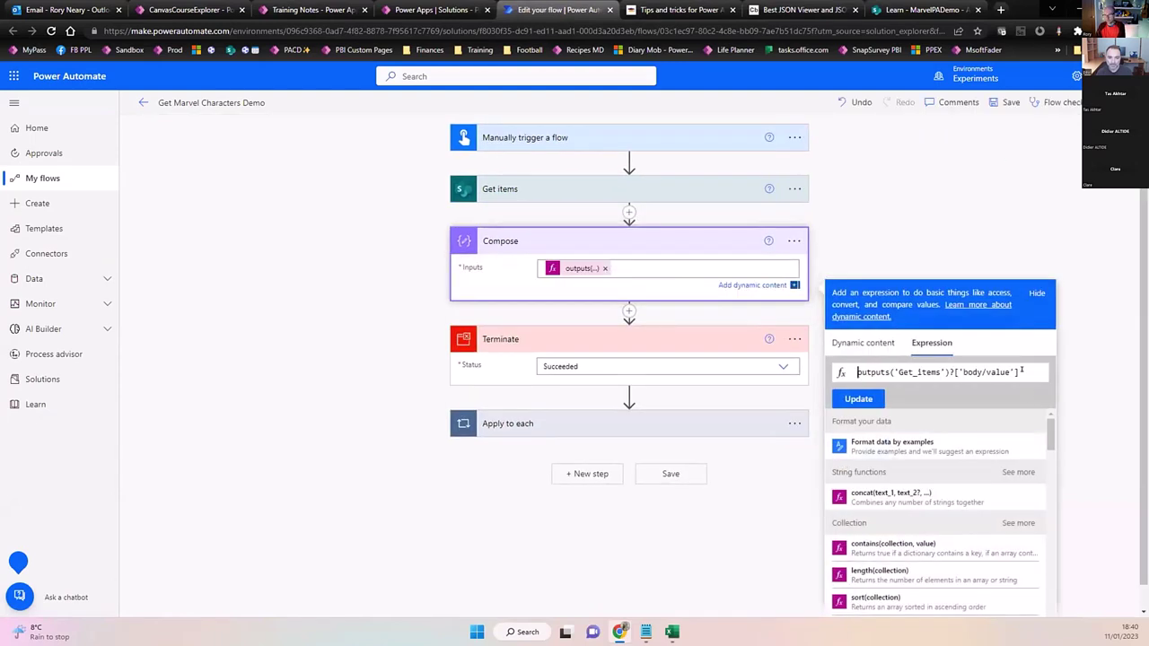
left_click(1018, 372)
type("?[")
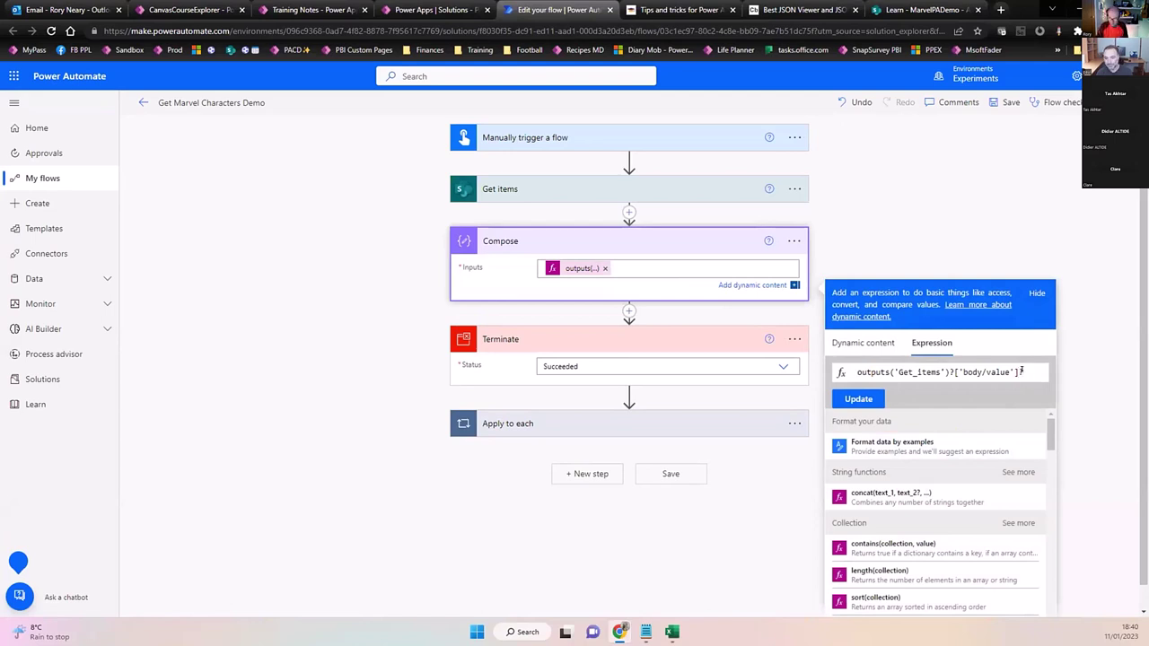
type("0")
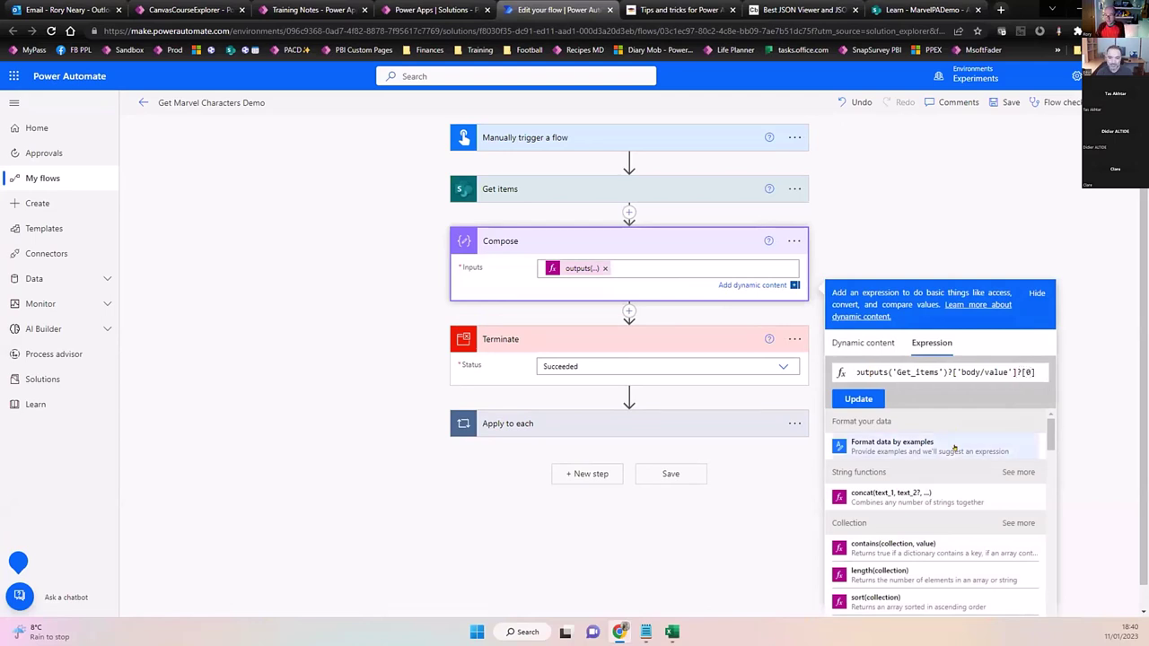
left_click(858, 398)
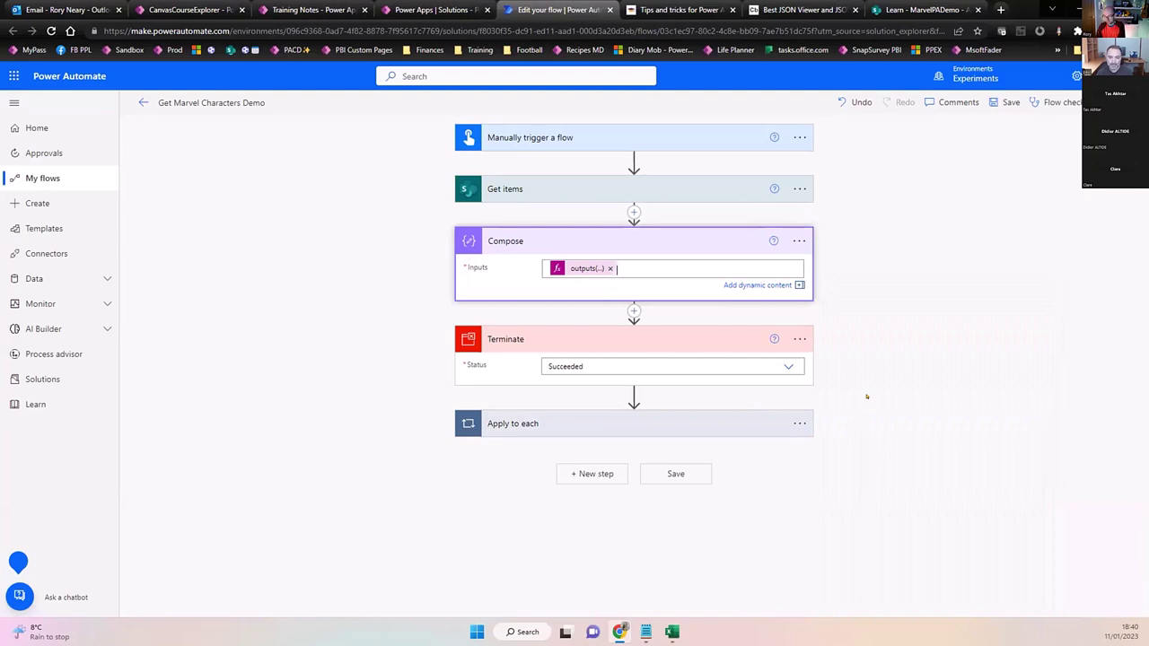
left_click(569, 270)
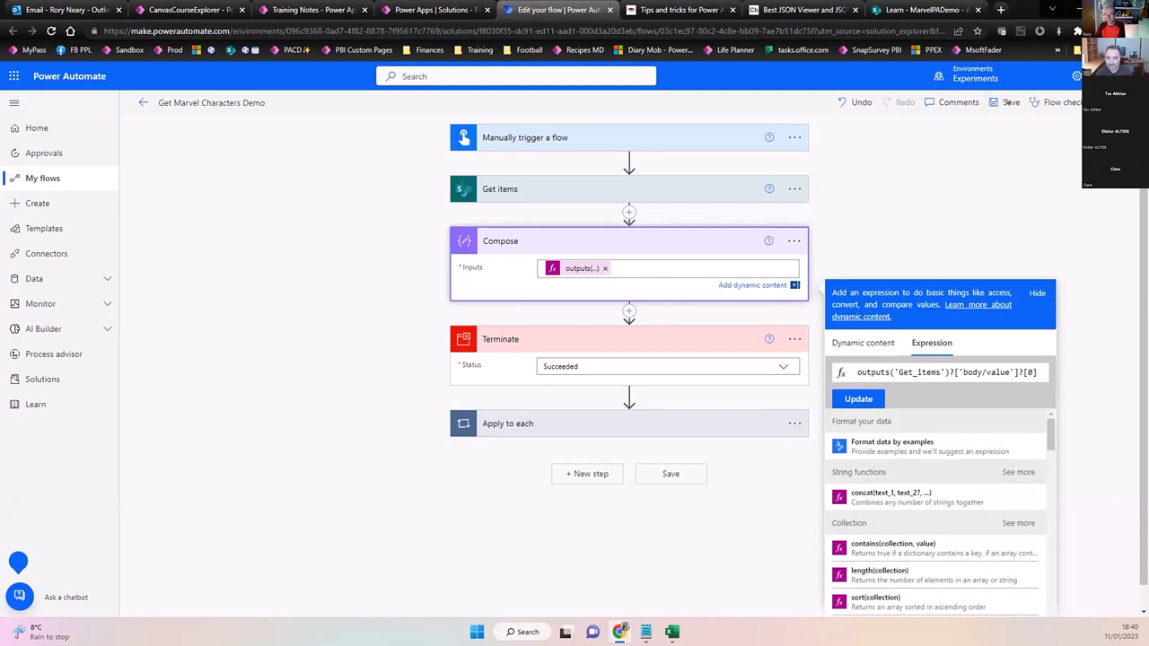
left_click(1007, 102)
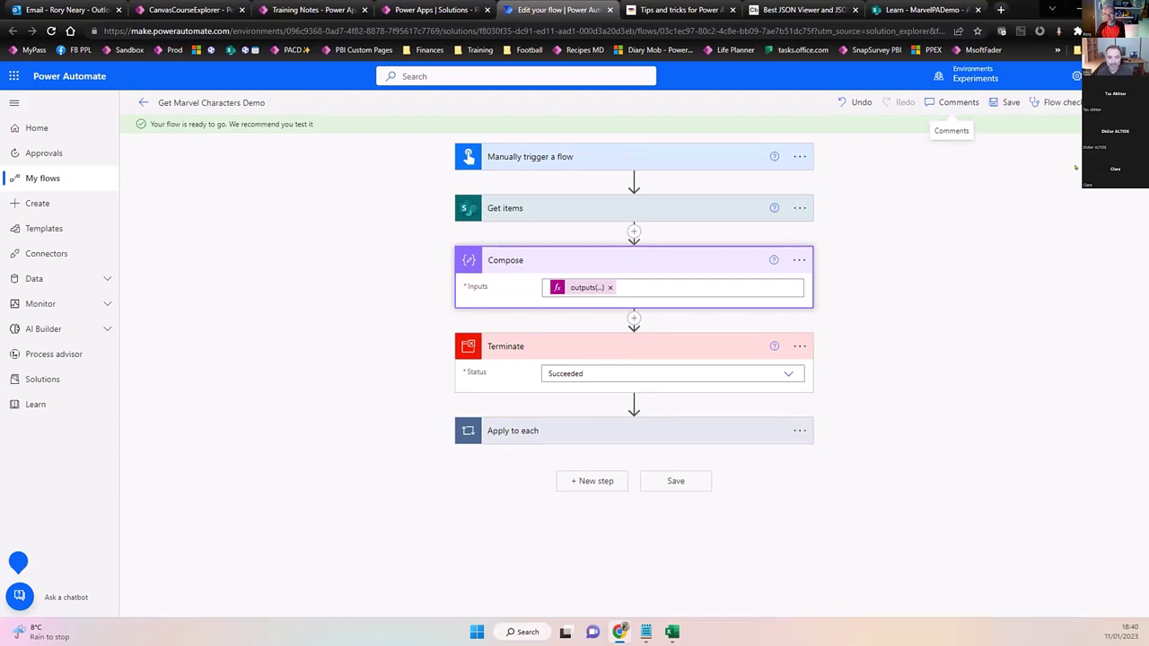
Run a second manual test of the updated flow and open its run result.
left_click(1108, 103)
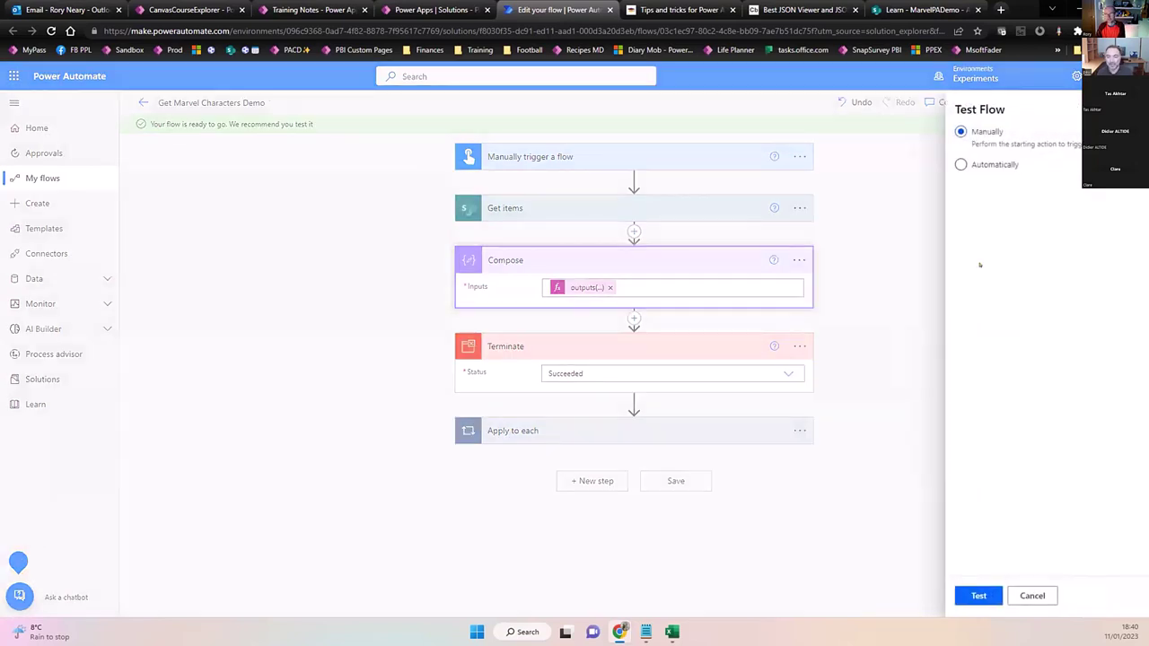
left_click(976, 594)
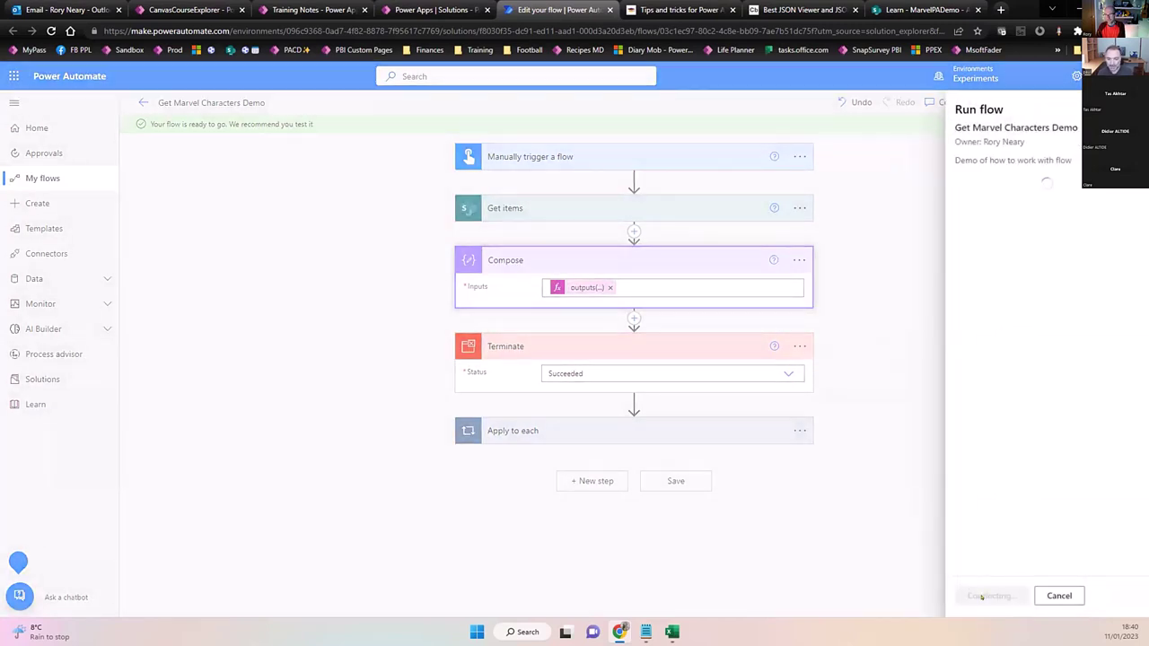
left_click(975, 596)
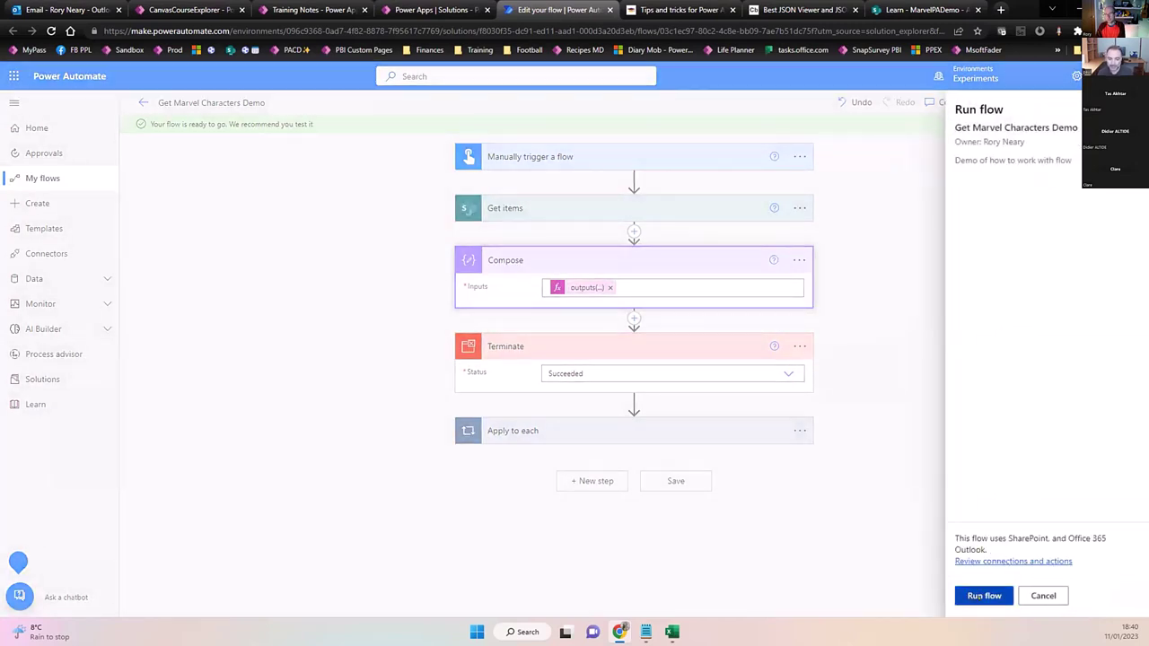
left_click(977, 596)
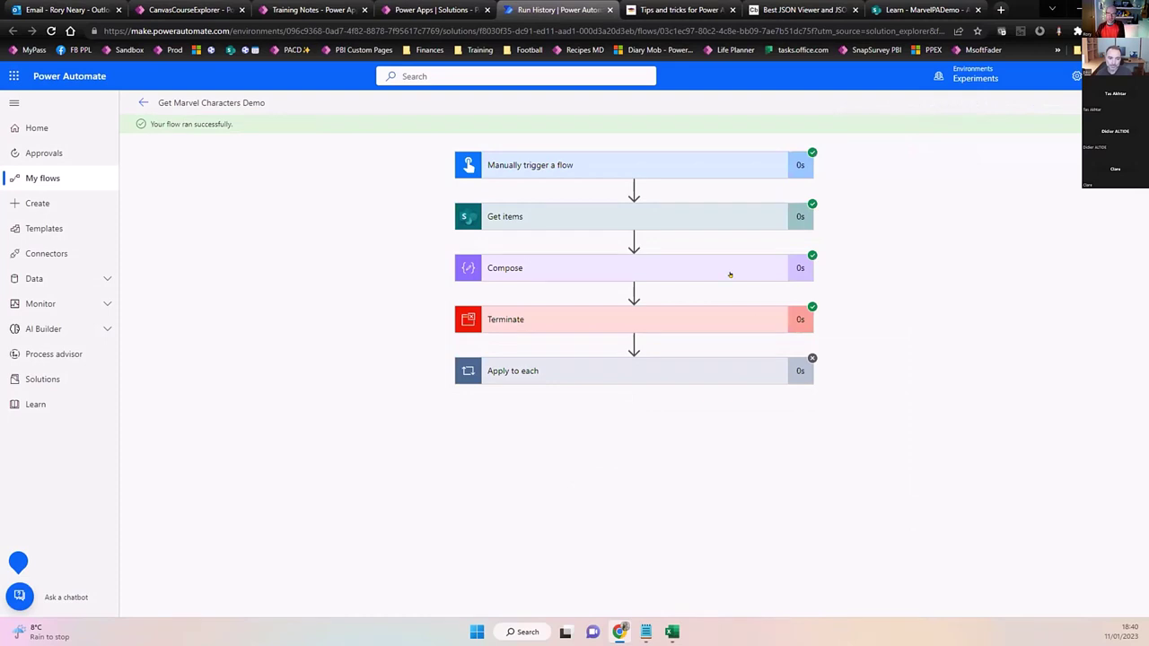
Expand the Compose run details and select its output, now a single Deadpool record.
left_click(619, 266)
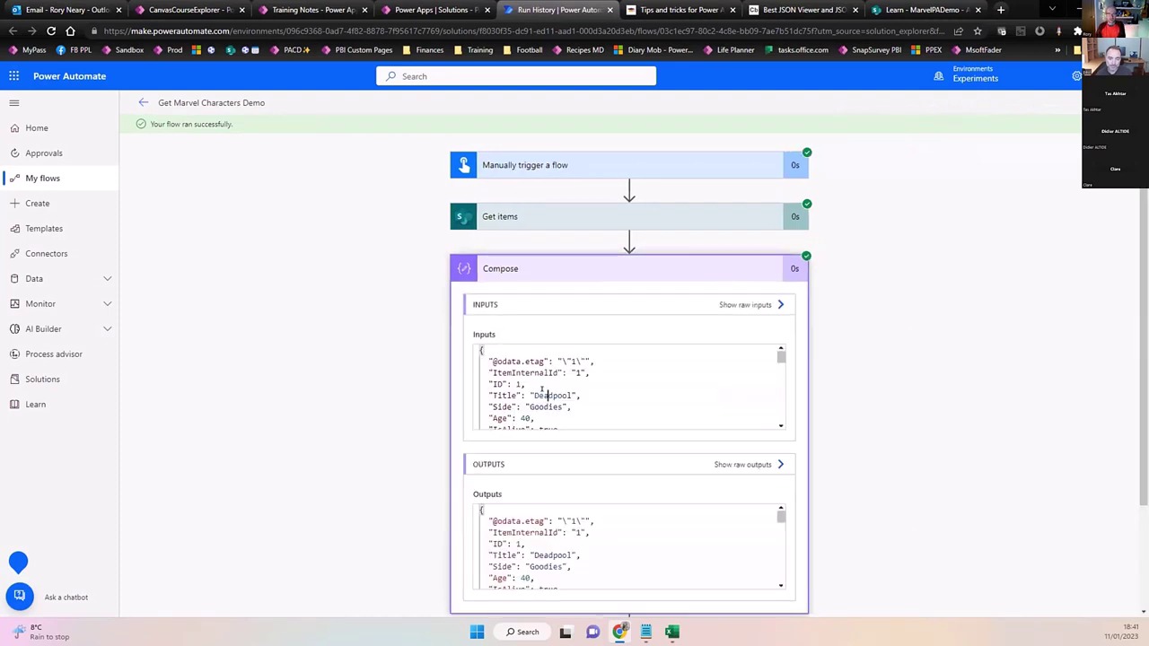
left_click(532, 521)
key("ctrl+a")
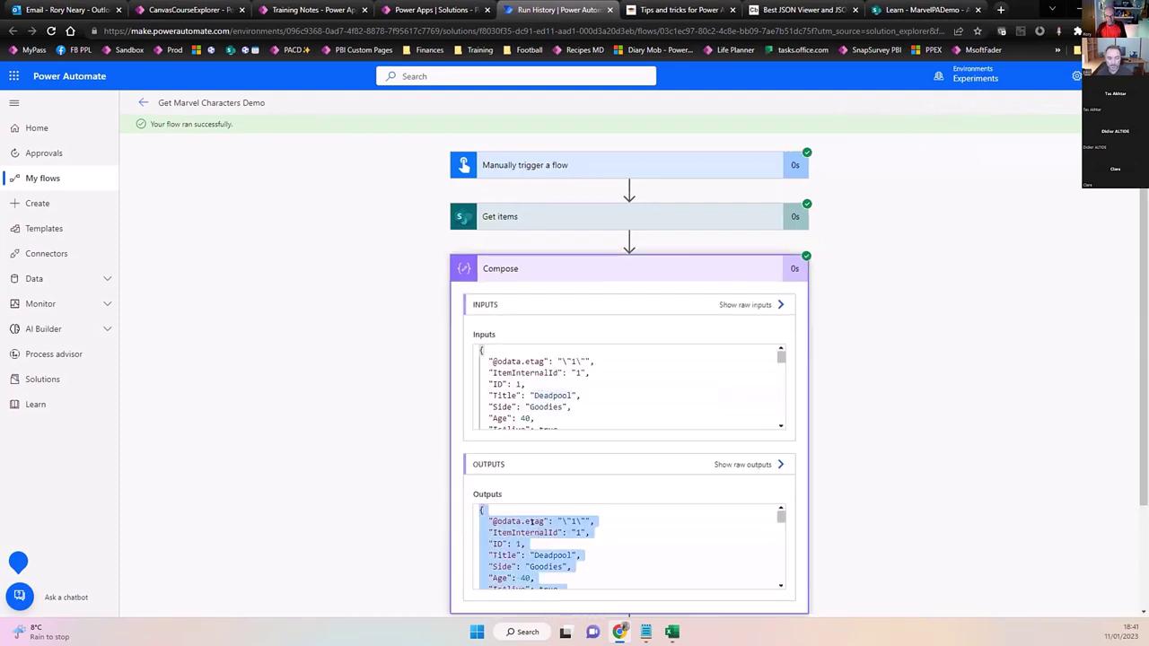